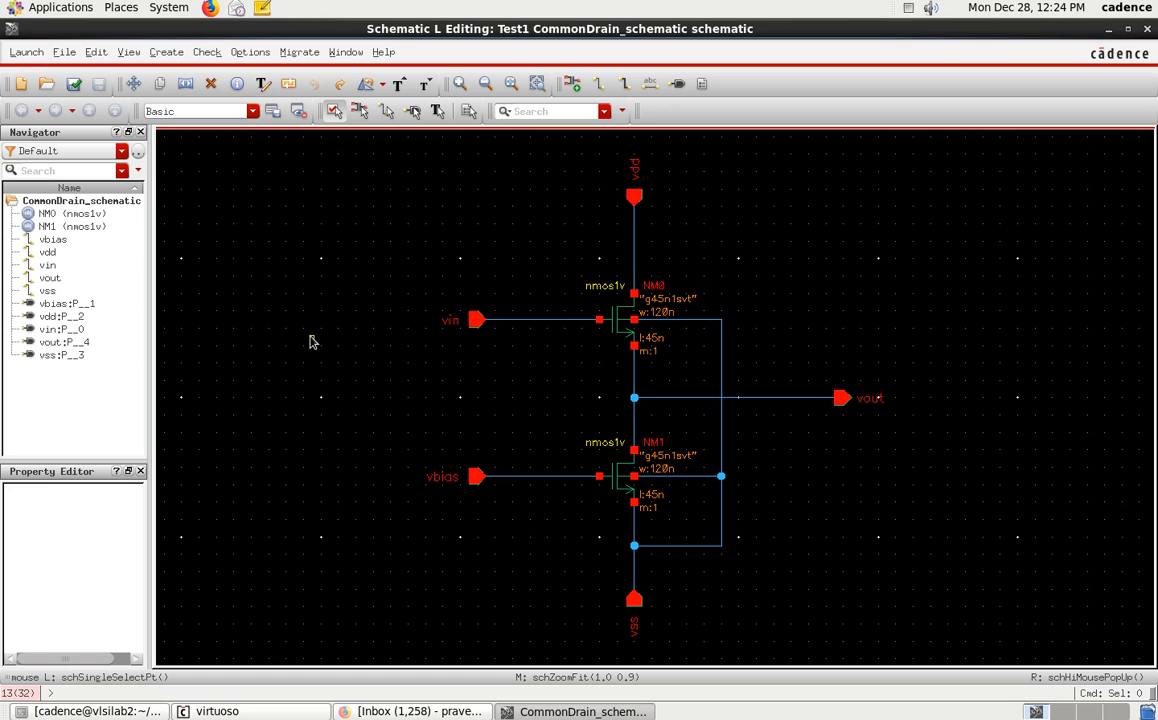
Launch Layout XL from the schematic, creating a new layout view for CommonDrain_schematic with automatic configuration.
left_click(25, 54)
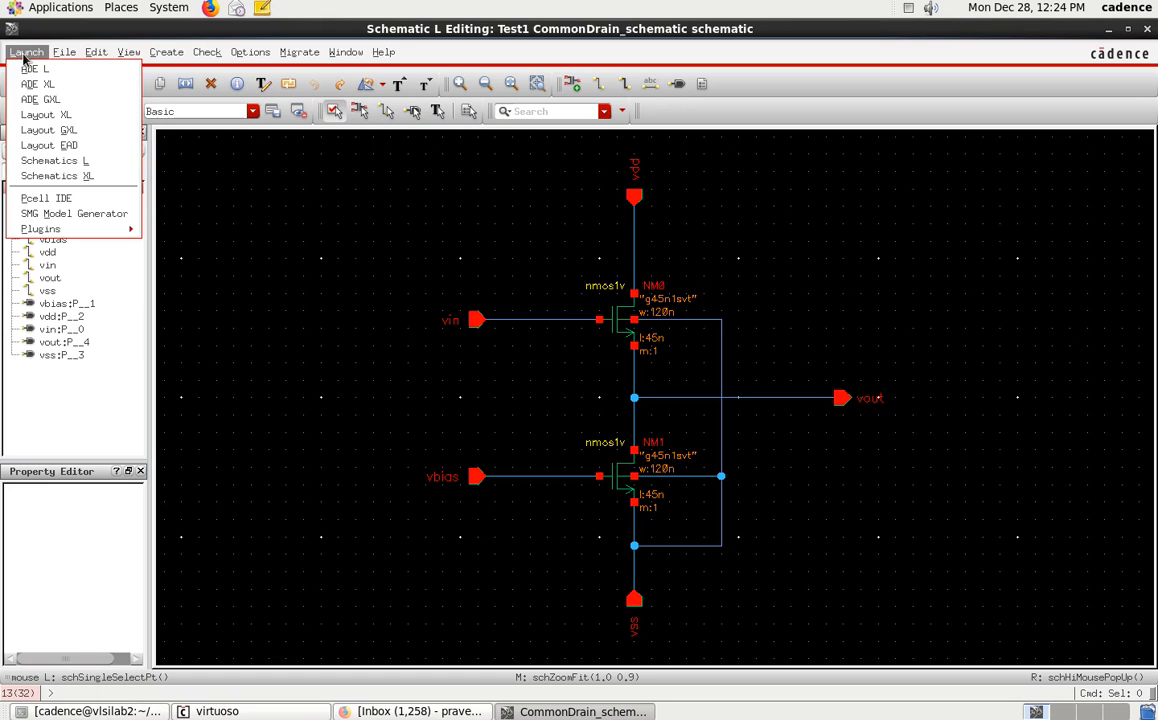
left_click(45, 115)
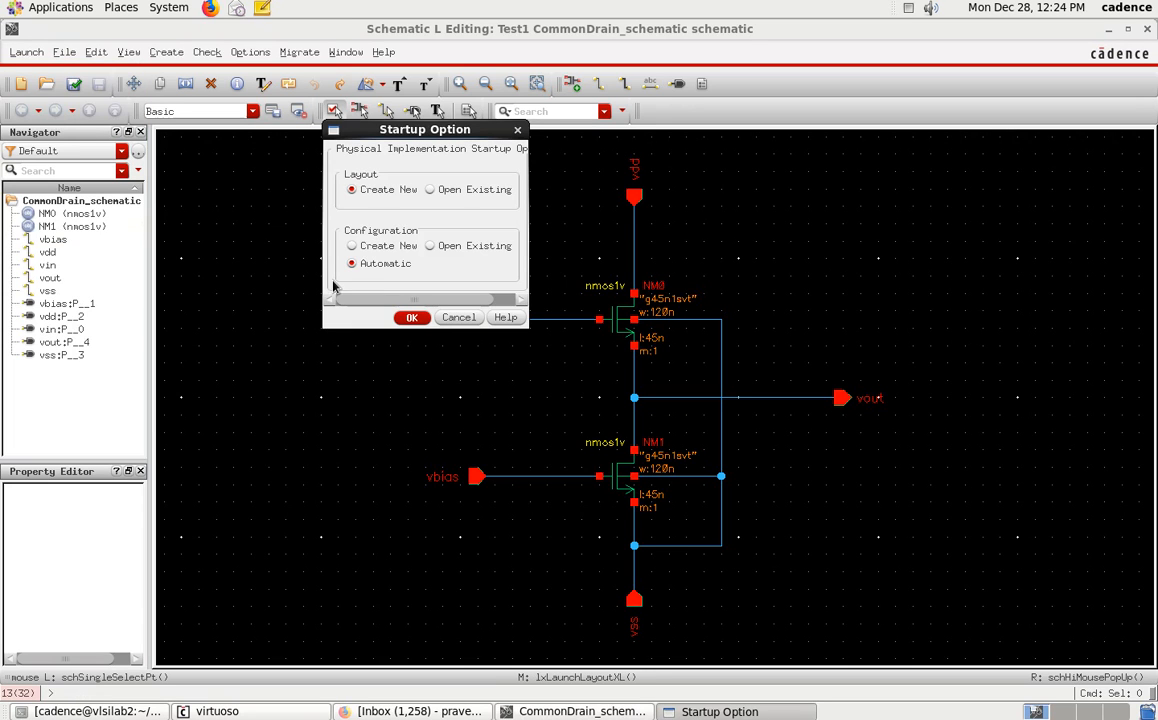
left_click_drag(417, 130, 438, 221)
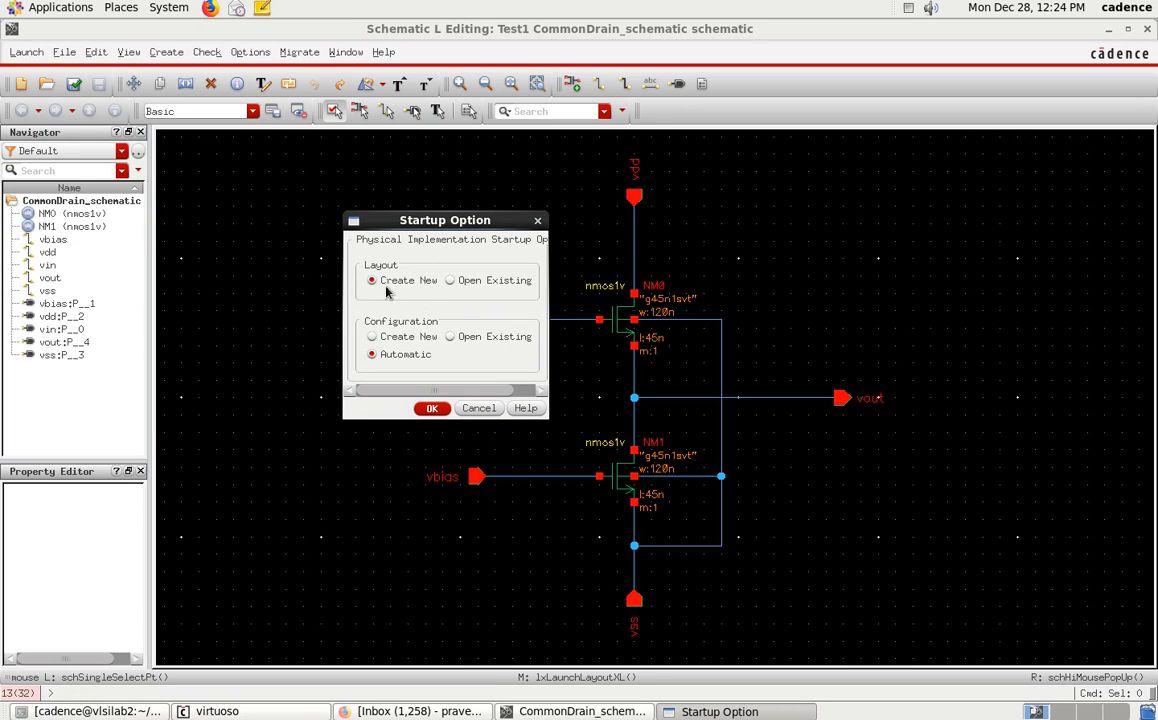
left_click(432, 409)
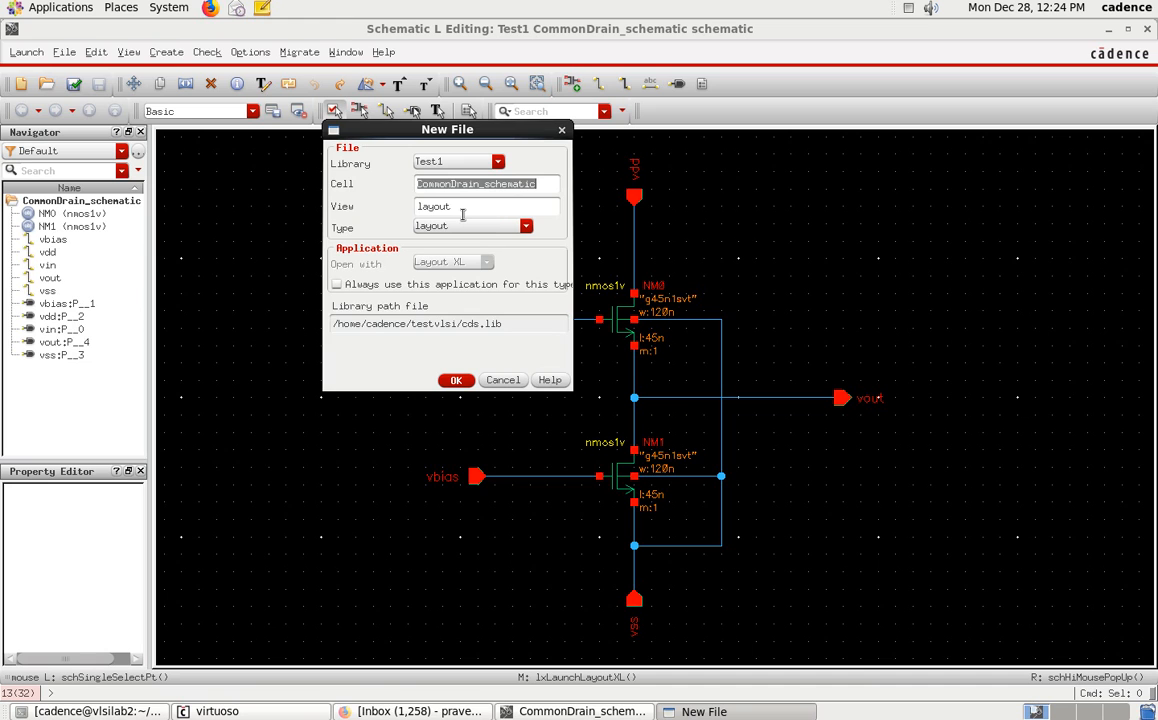
left_click(457, 381)
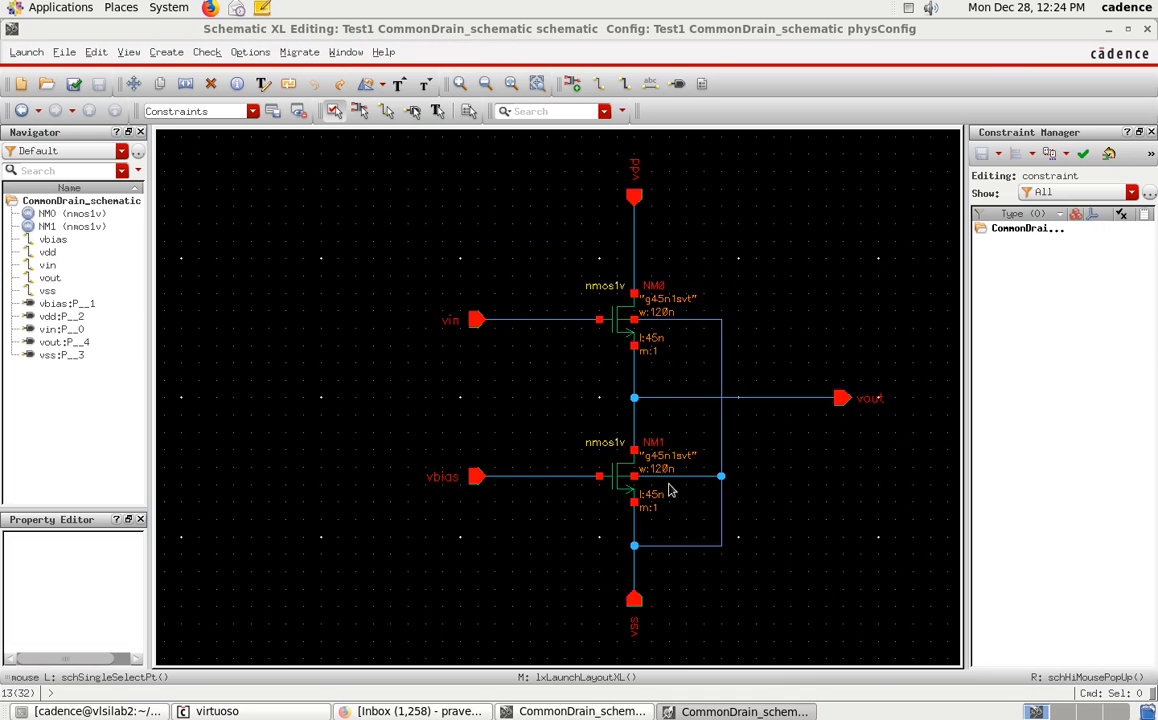
Bring the new layout window to the front and maximize it.
left_click(745, 711)
left_click(745, 711)
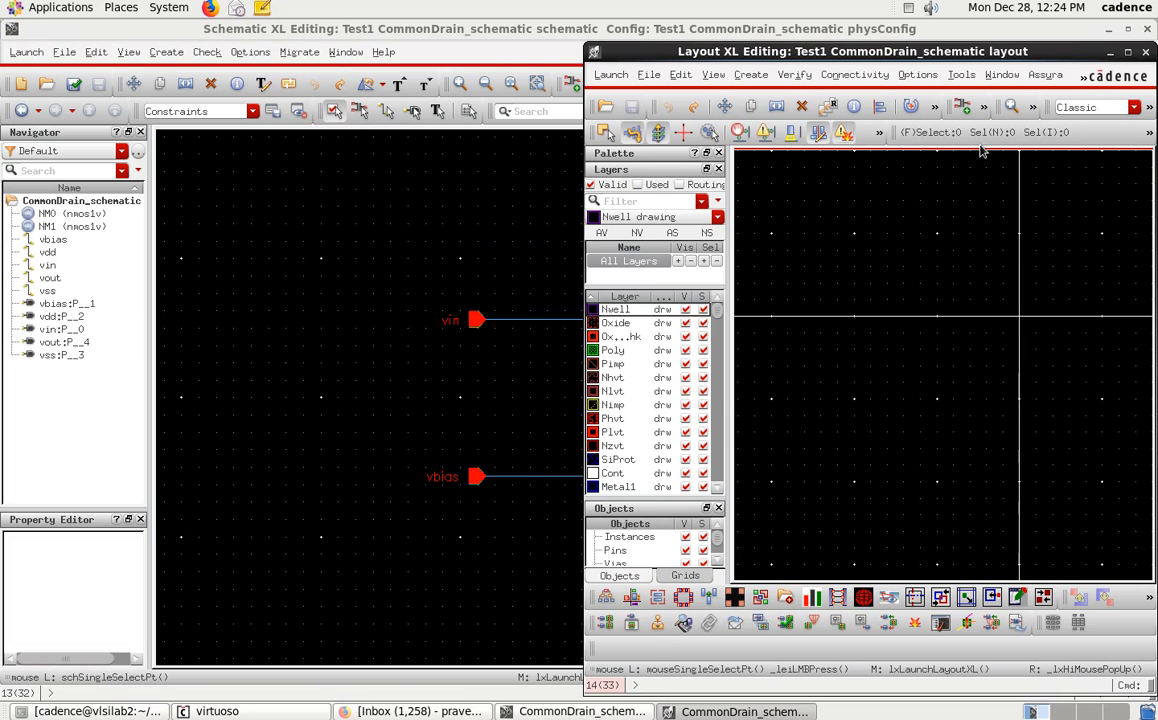
left_click_drag(880, 47, 907, 80)
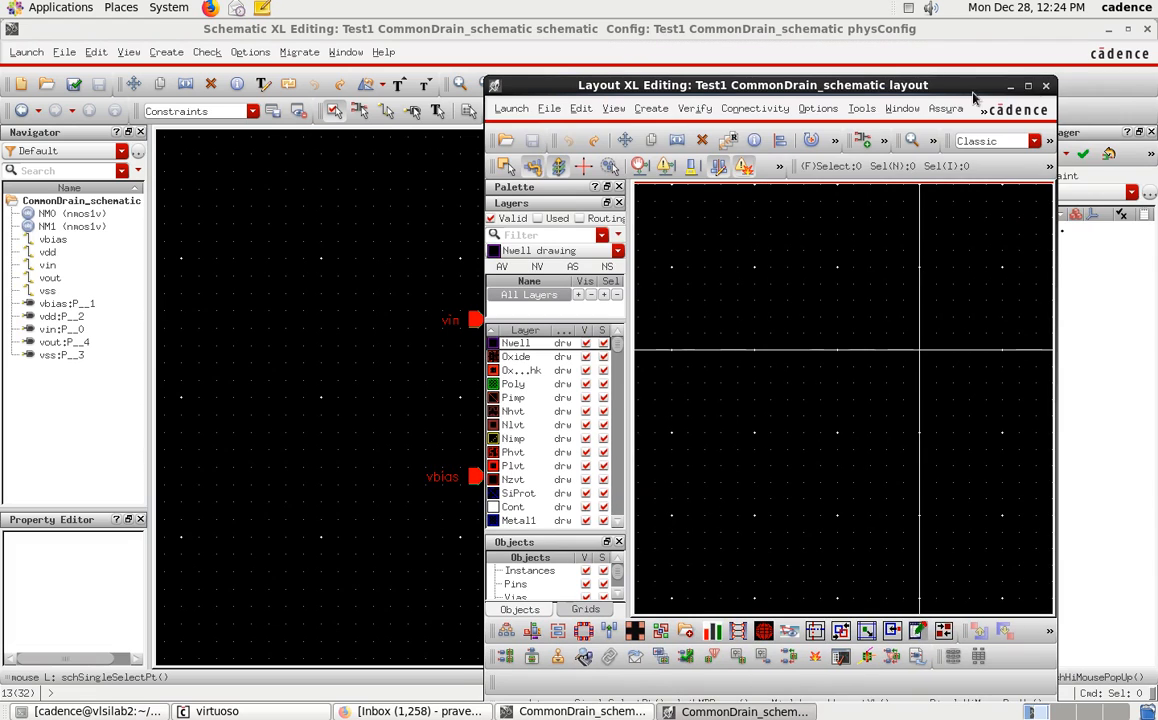
left_click(1029, 85)
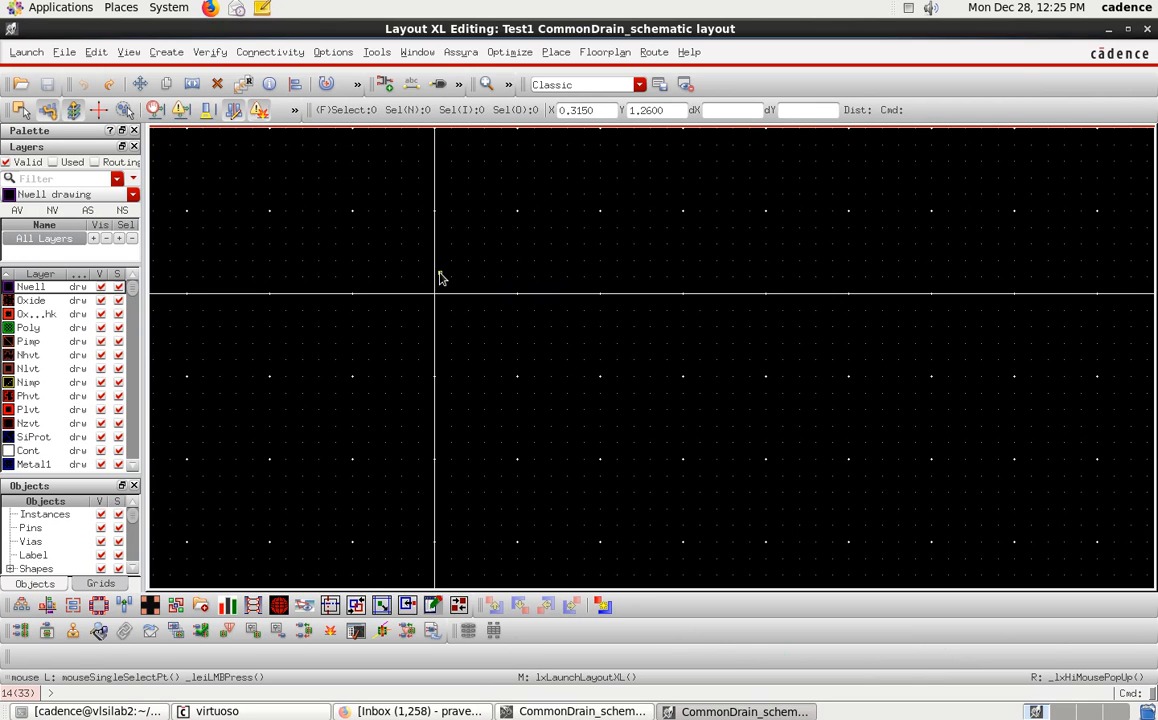
Open Generate All From Source and enable the Chain and Fold options for the instances.
left_click(267, 53)
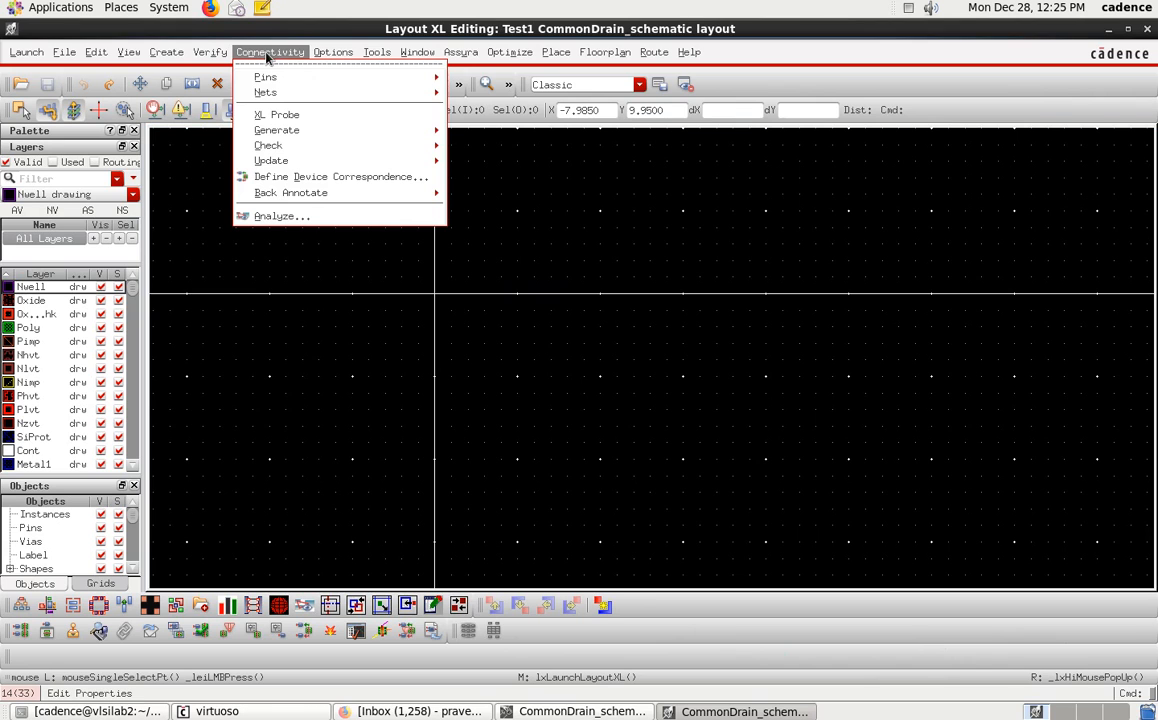
mouse_move(300, 131)
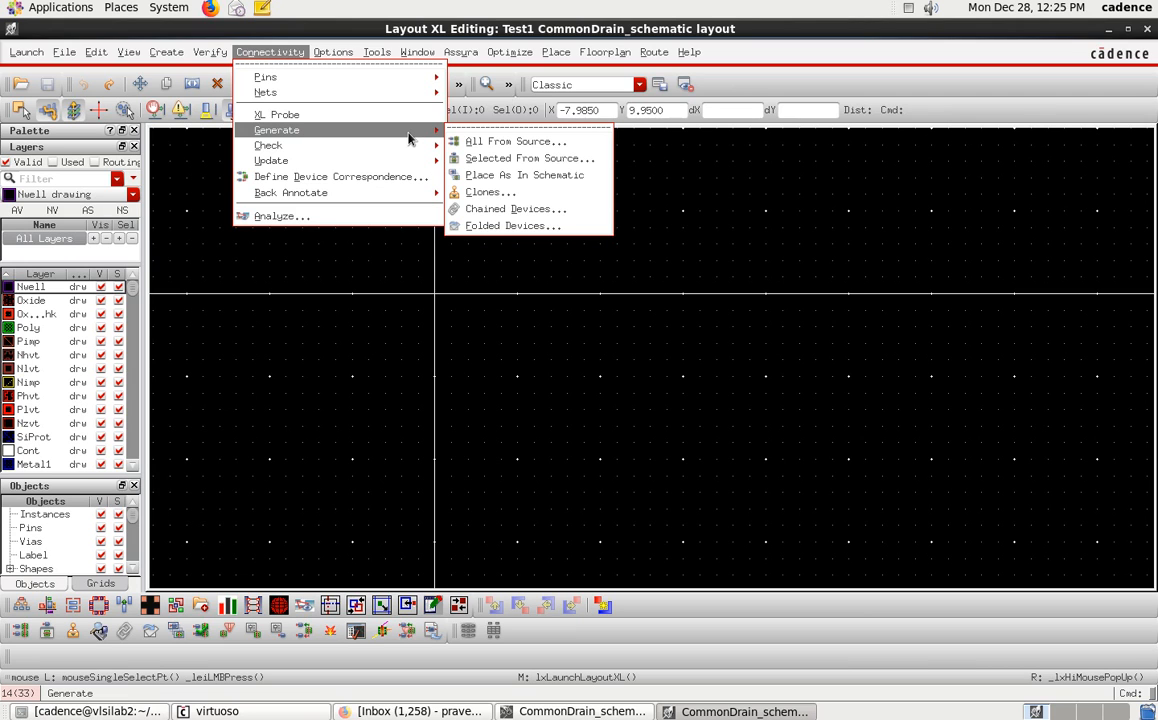
left_click(489, 143)
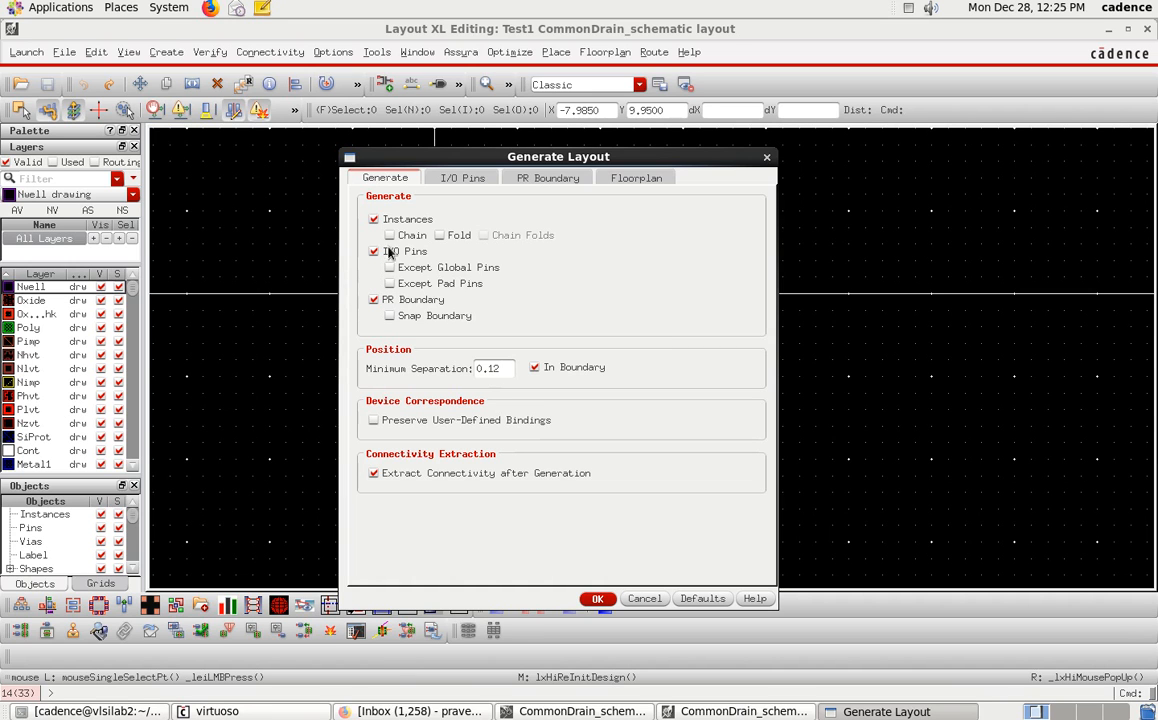
left_click(372, 305)
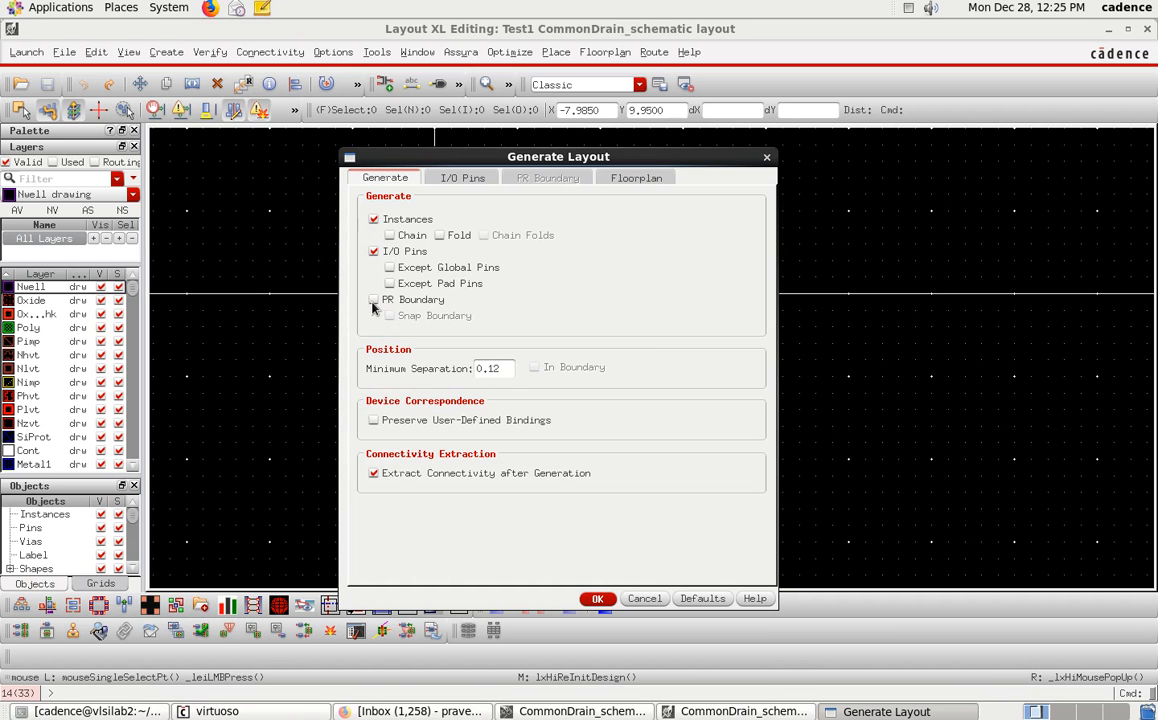
left_click(372, 303)
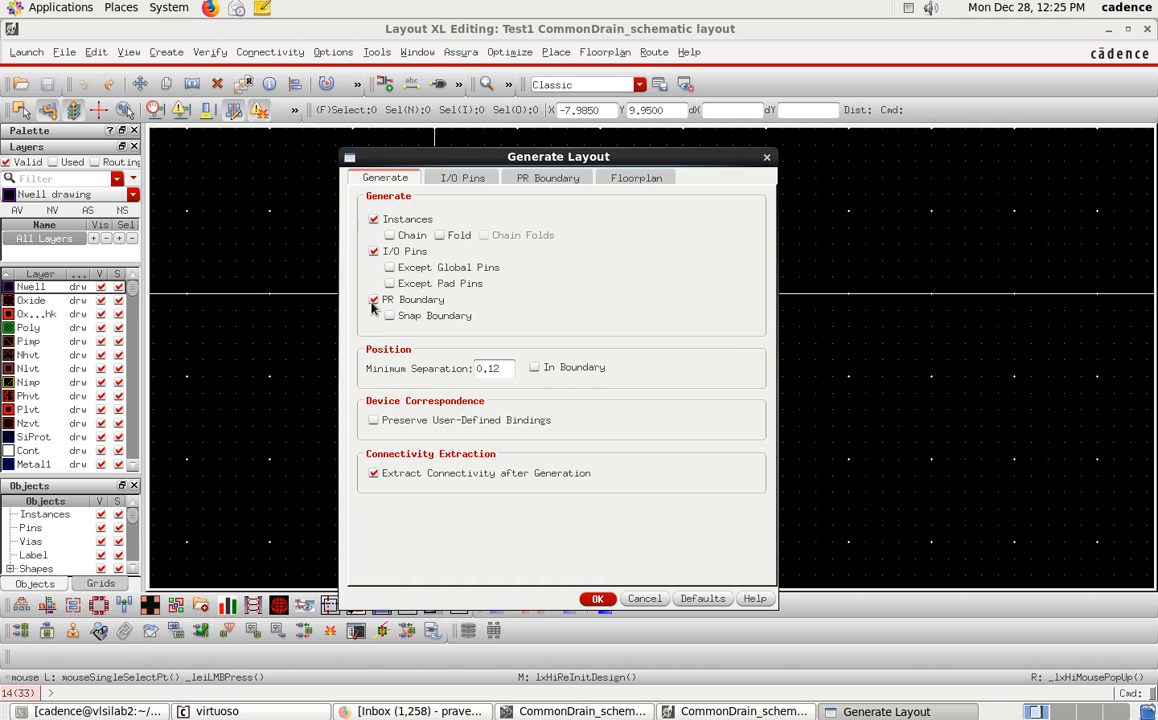
left_click(390, 236)
left_click(440, 236)
left_click(635, 711)
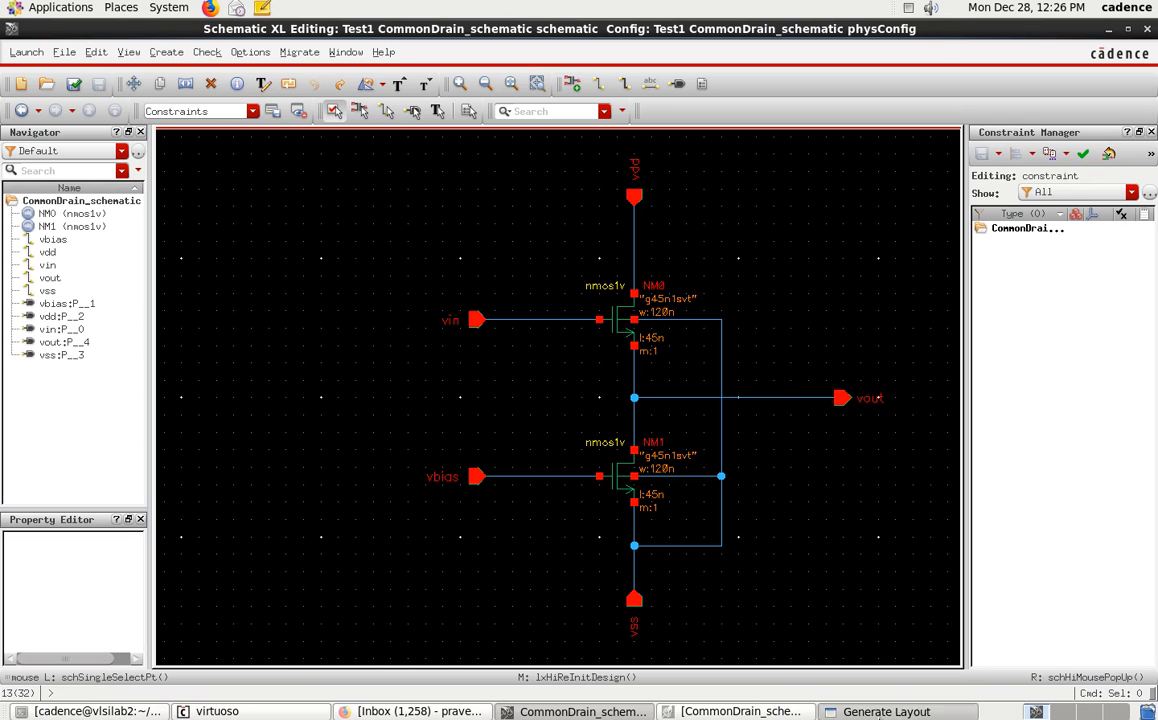
left_click(882, 711)
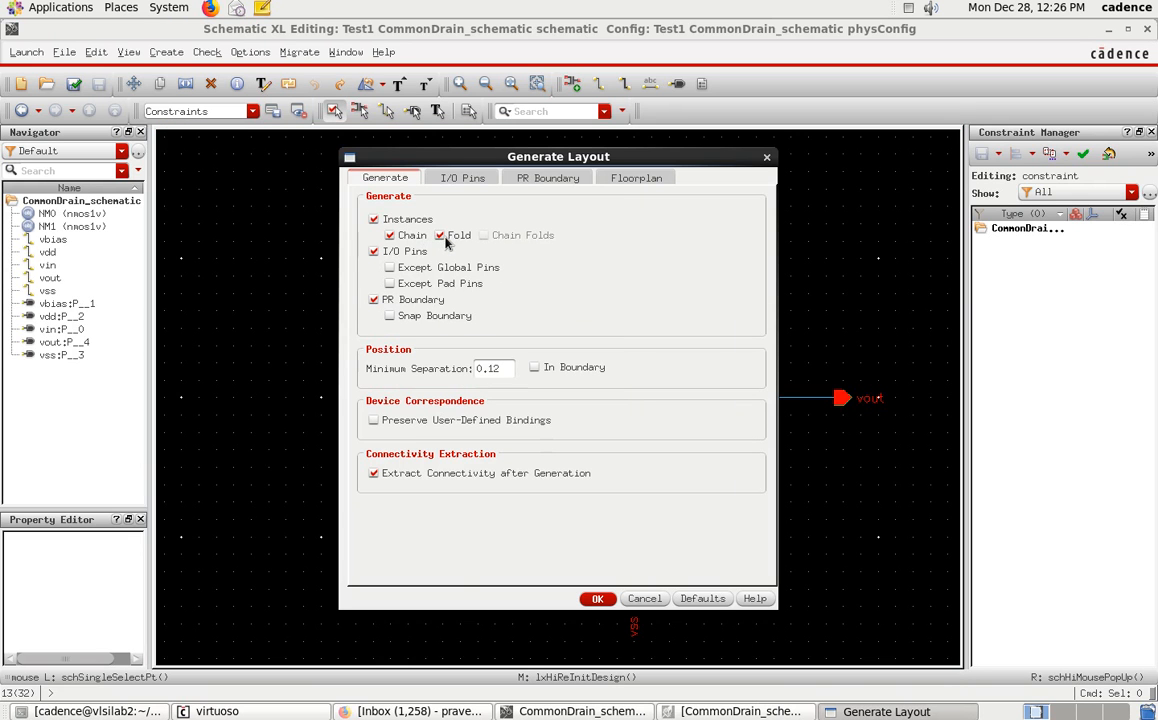
left_click(737, 711)
left_click(610, 711)
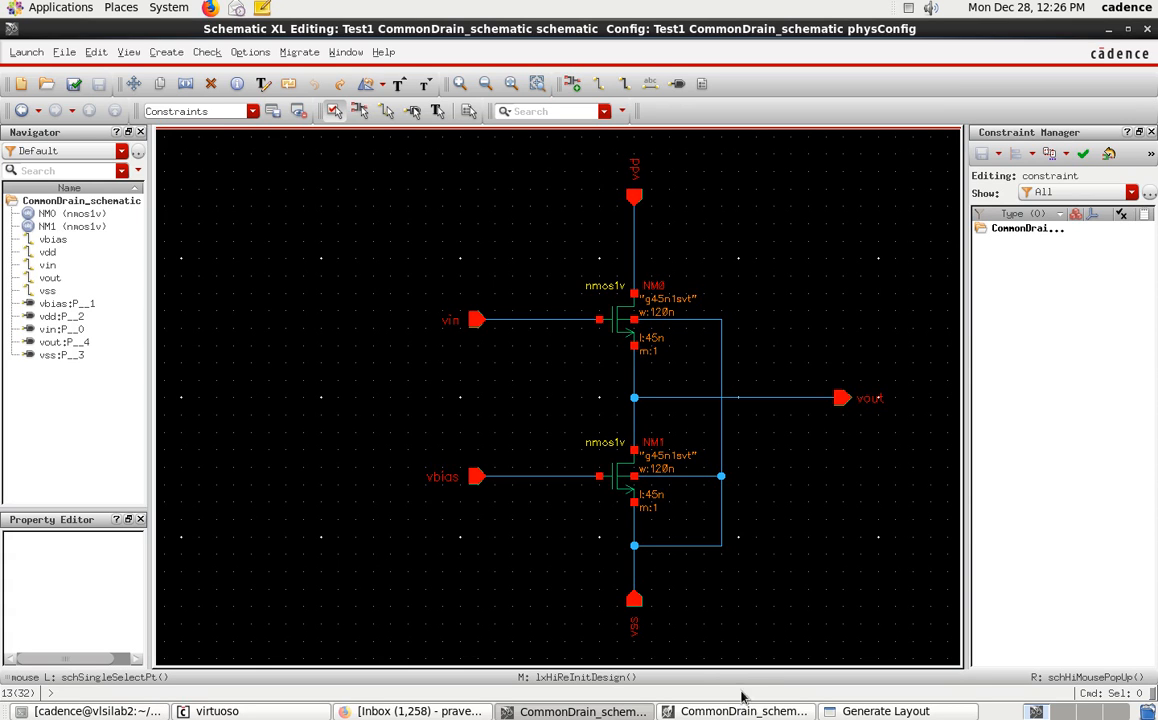
left_click(880, 711)
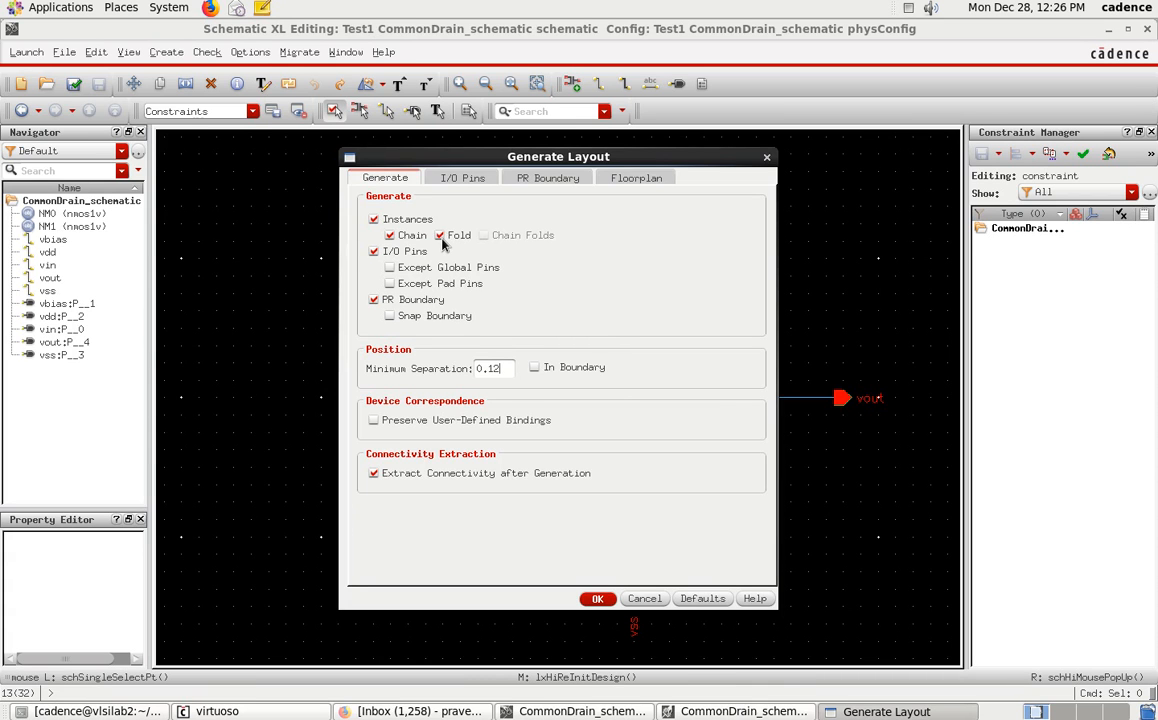
left_click(782, 508)
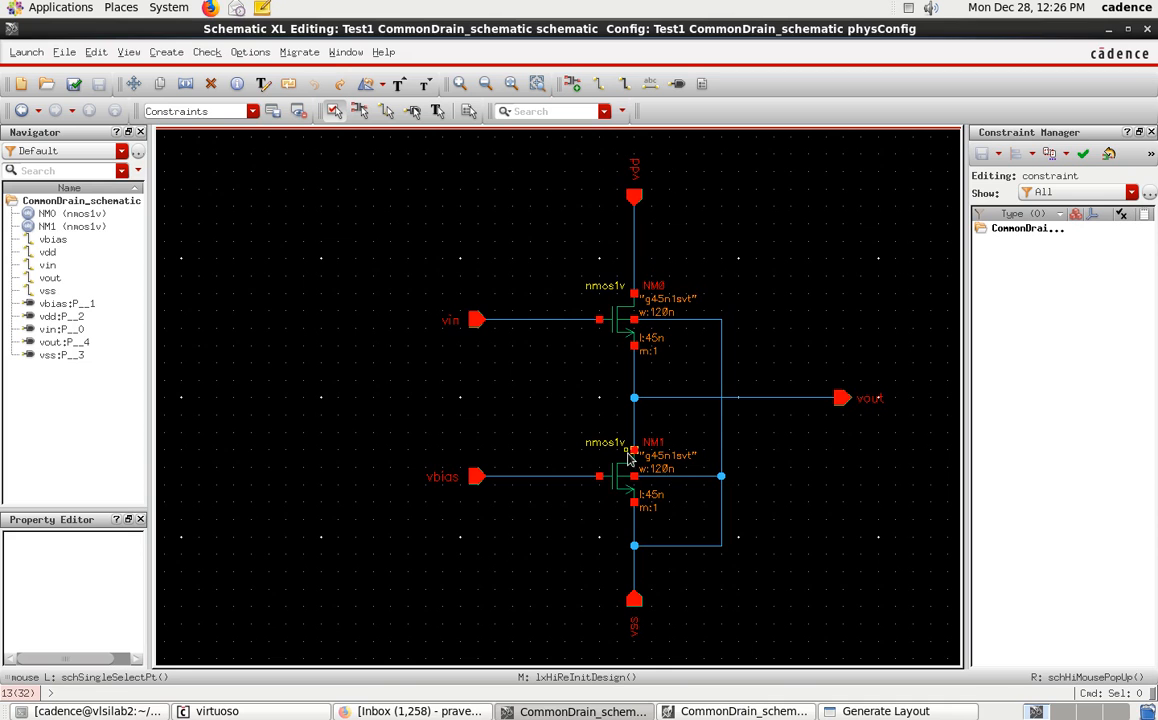
left_click(904, 712)
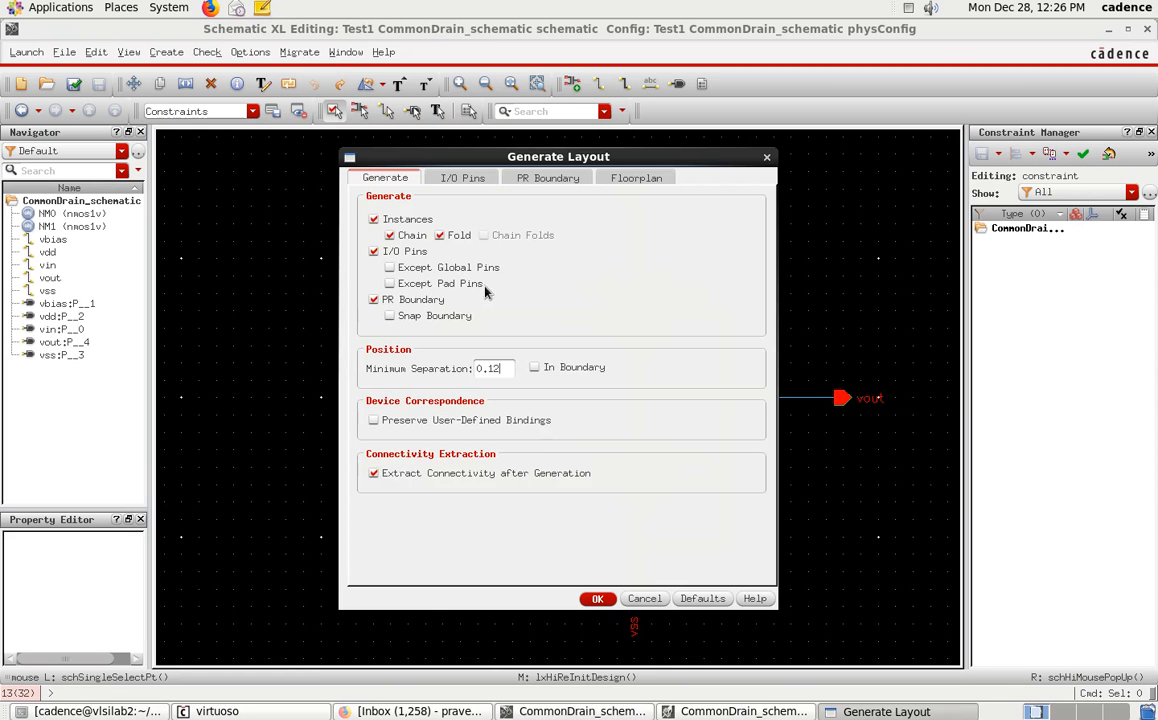
left_click(797, 497)
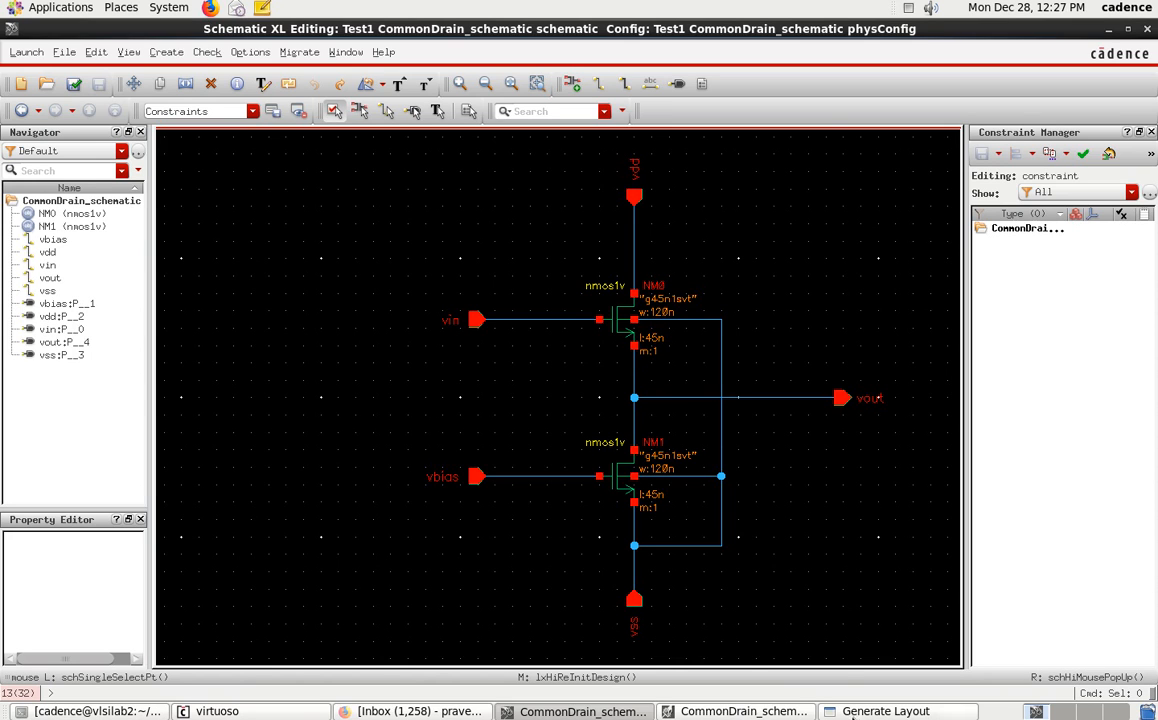
left_click(797, 713)
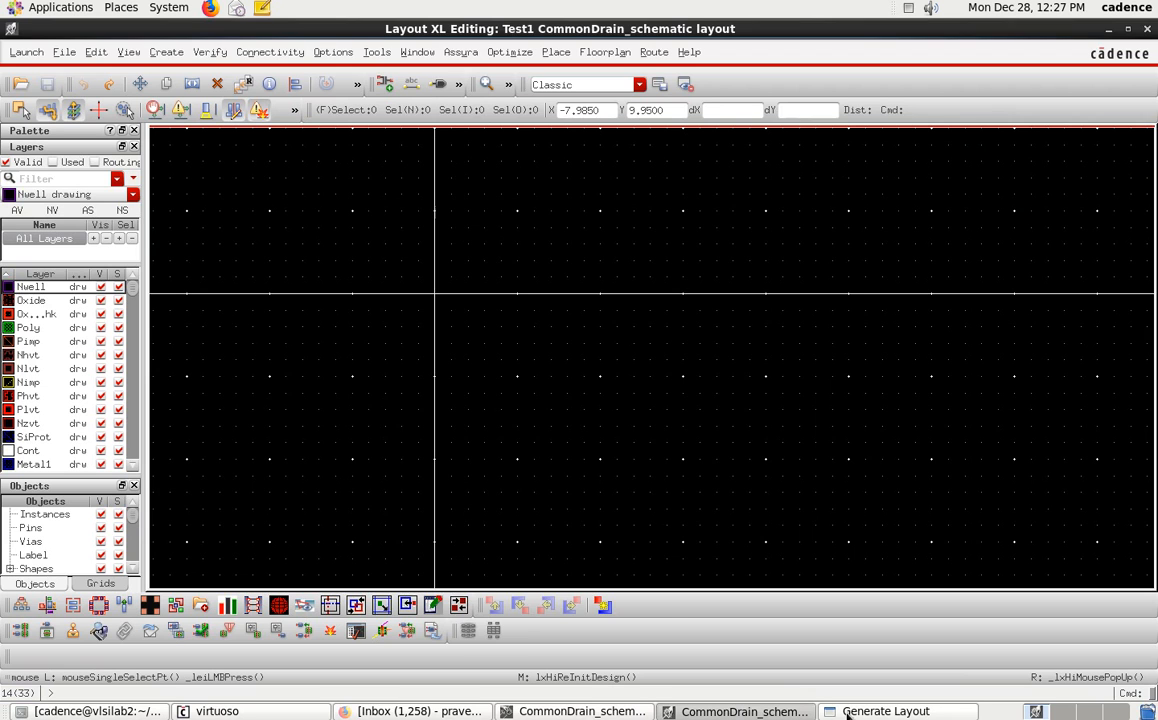
left_click(838, 712)
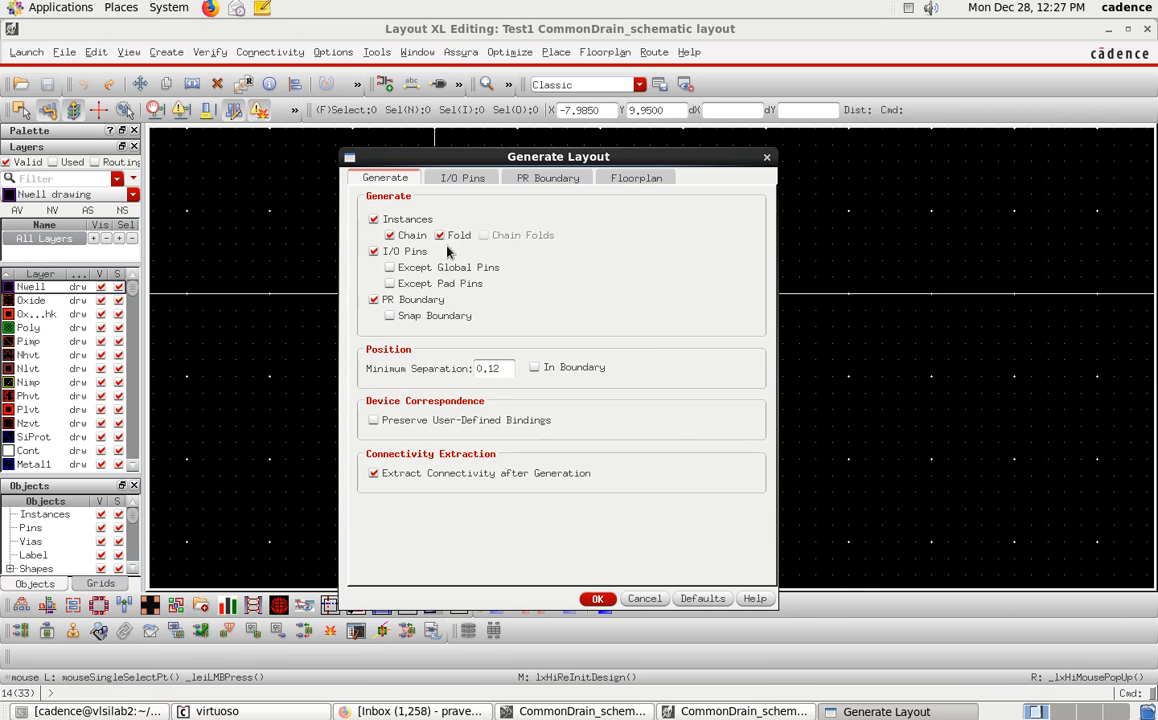
In the I/O Pins settings, enable creating pin labels and confirm the label text style with height 0.05.
left_click(462, 178)
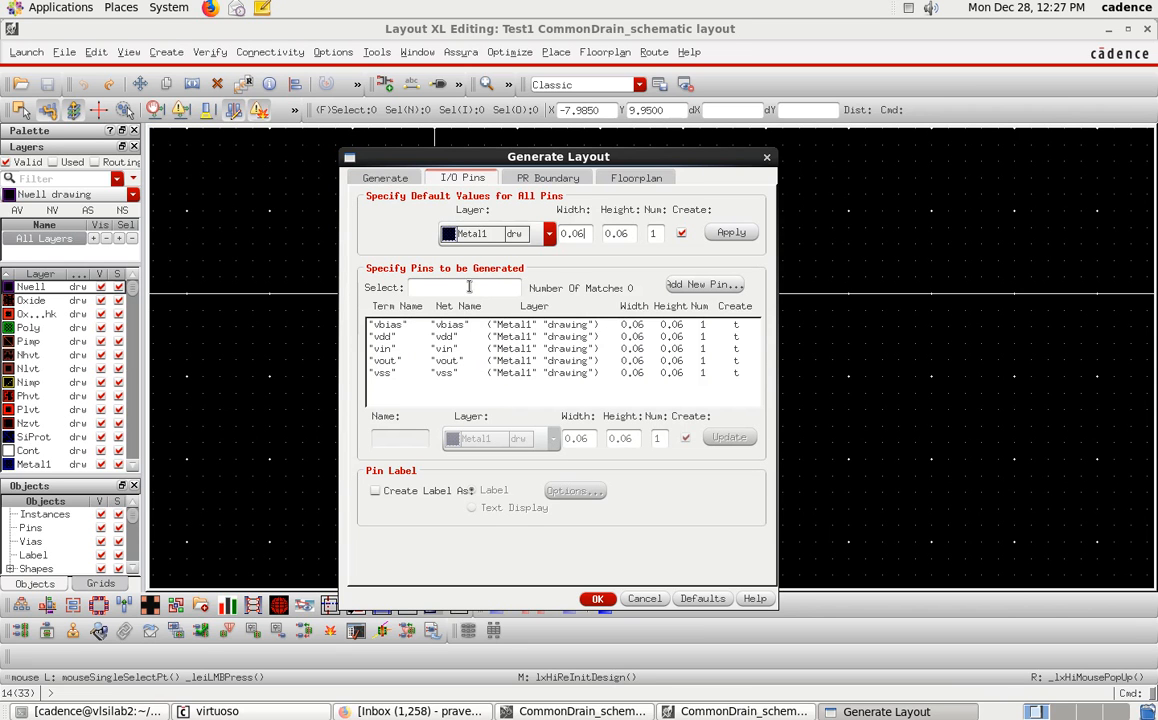
left_click(375, 491)
left_click(578, 493)
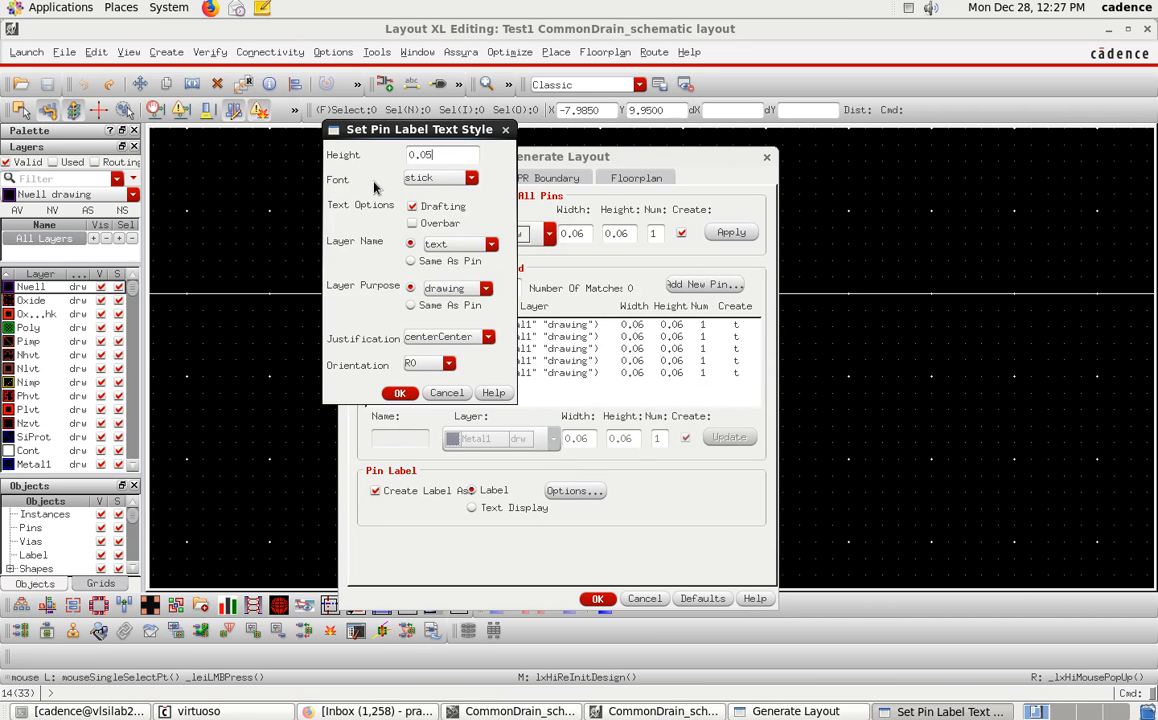
left_click(400, 393)
Review the PR Boundary and Floorplan settings and generate the layout.
left_click(540, 182)
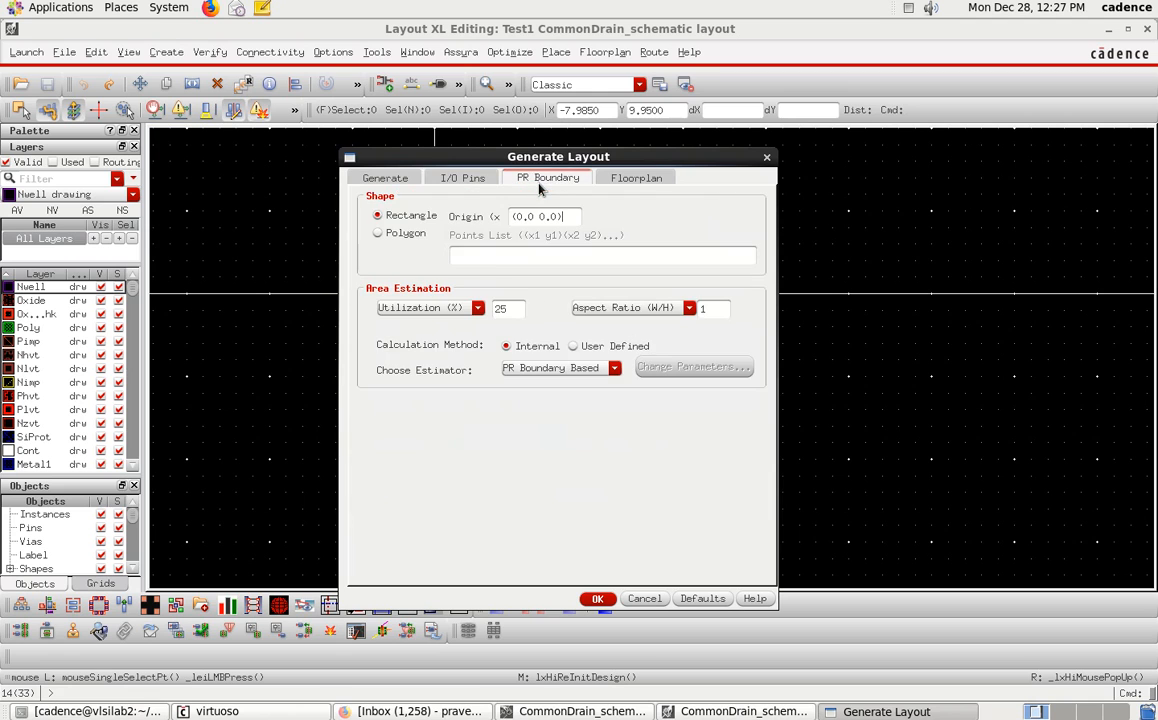
left_click(651, 178)
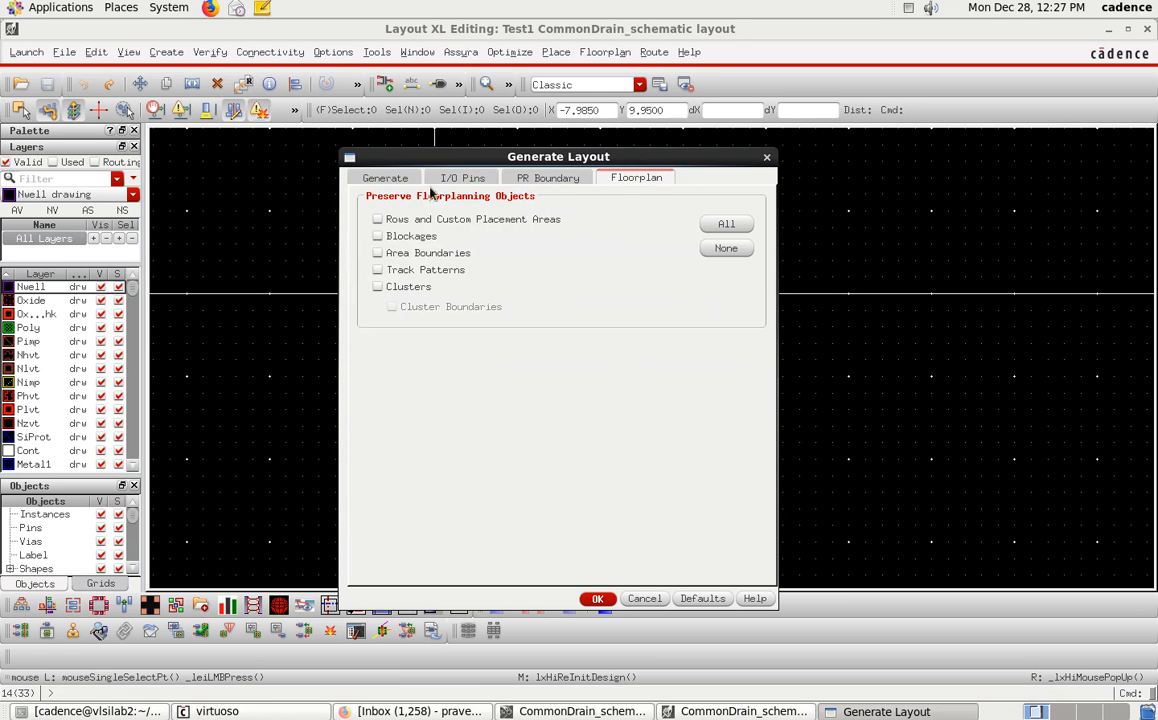
left_click(595, 599)
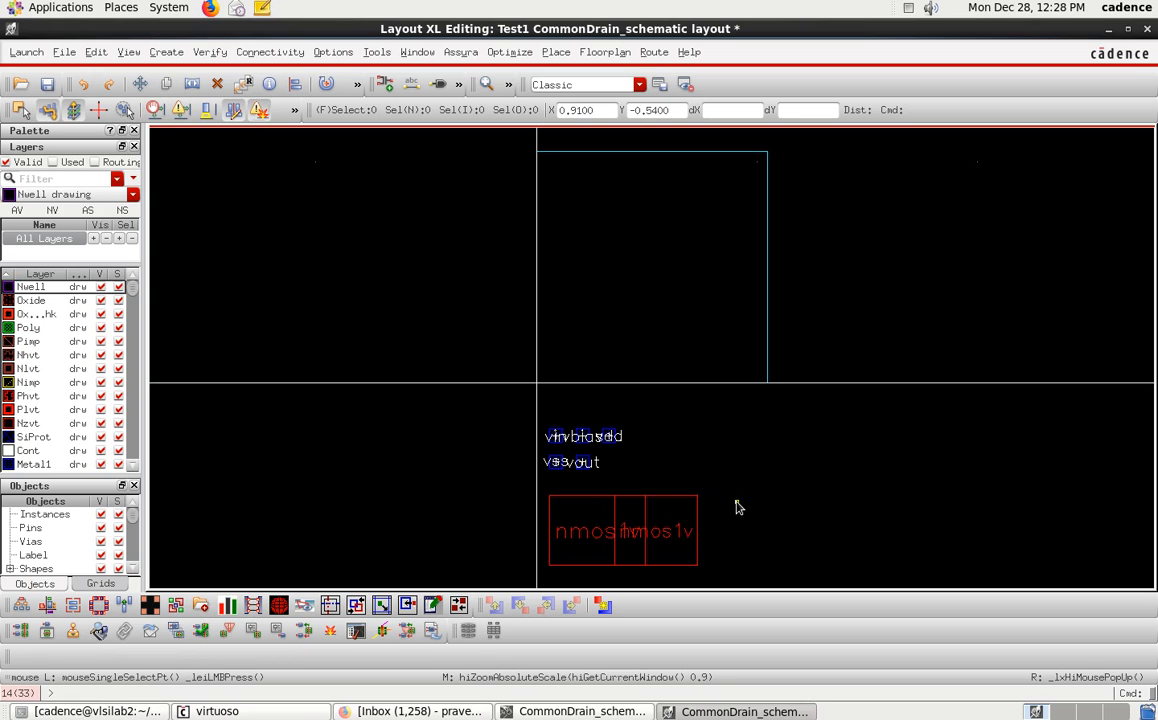
Display all hierarchy levels and move both transistors up inside the PR boundary.
key("shift")
key("shift+f")
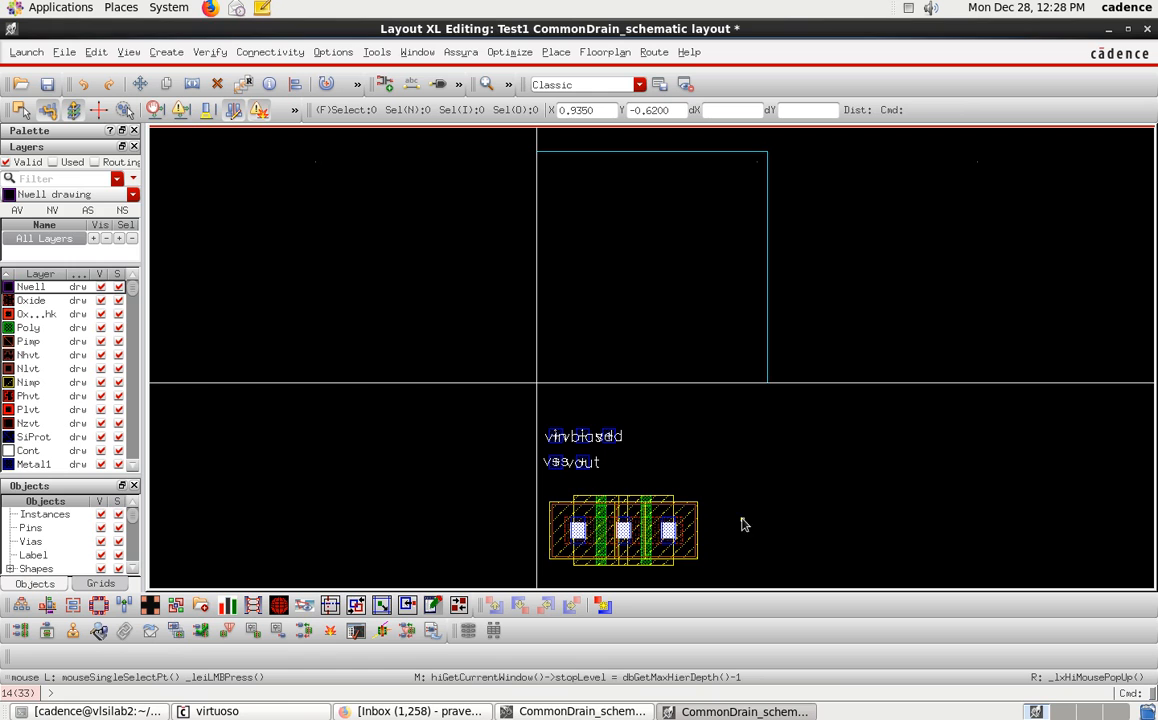
left_click_drag(731, 572, 519, 485)
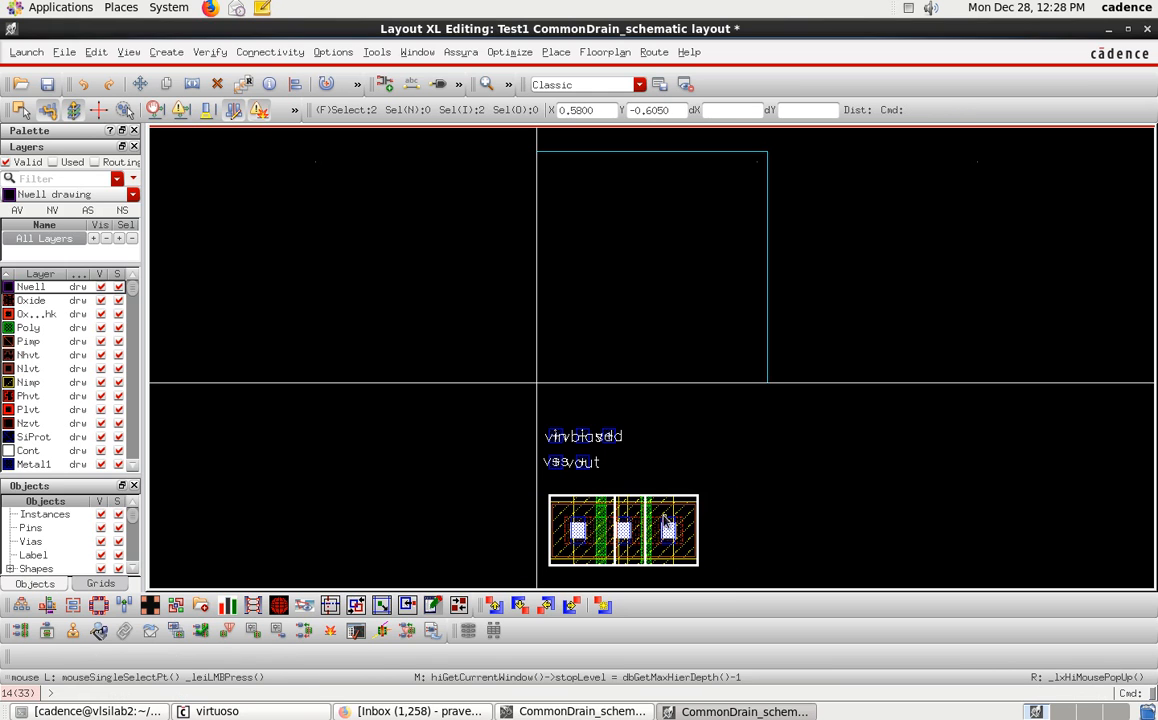
key("m")
left_click(697, 535)
left_click(701, 240)
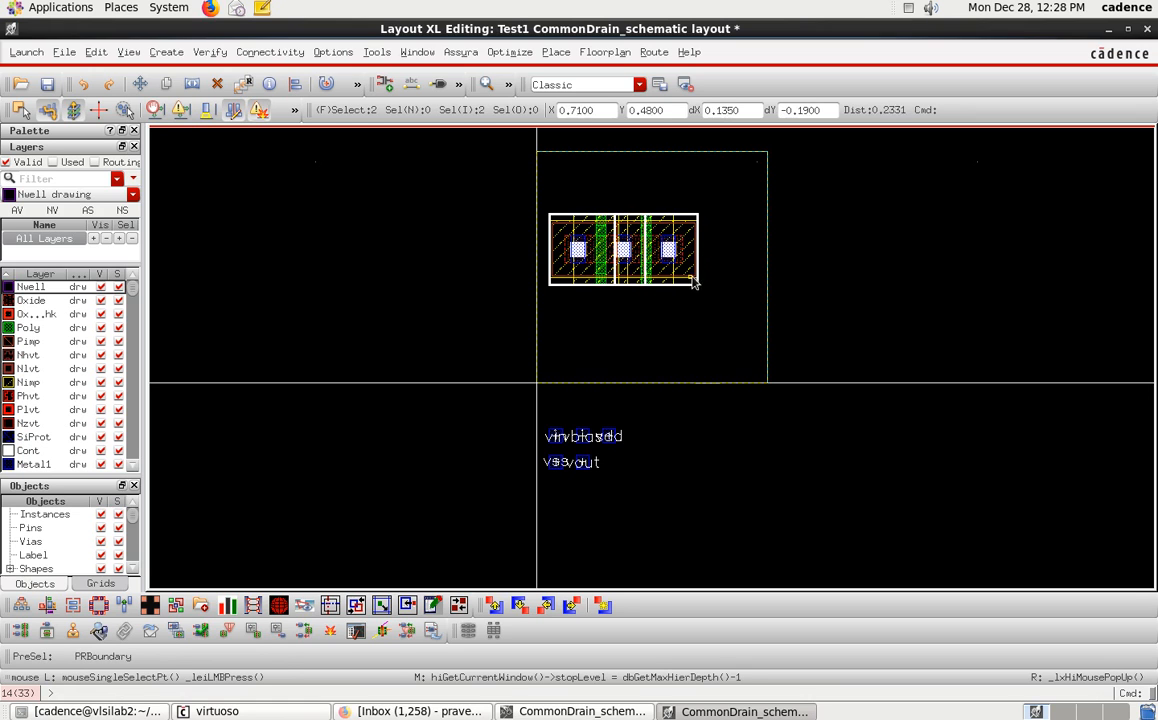
Select the PR boundary and move it to a new position around the transistors.
left_click(694, 334)
key("m")
left_click(705, 340)
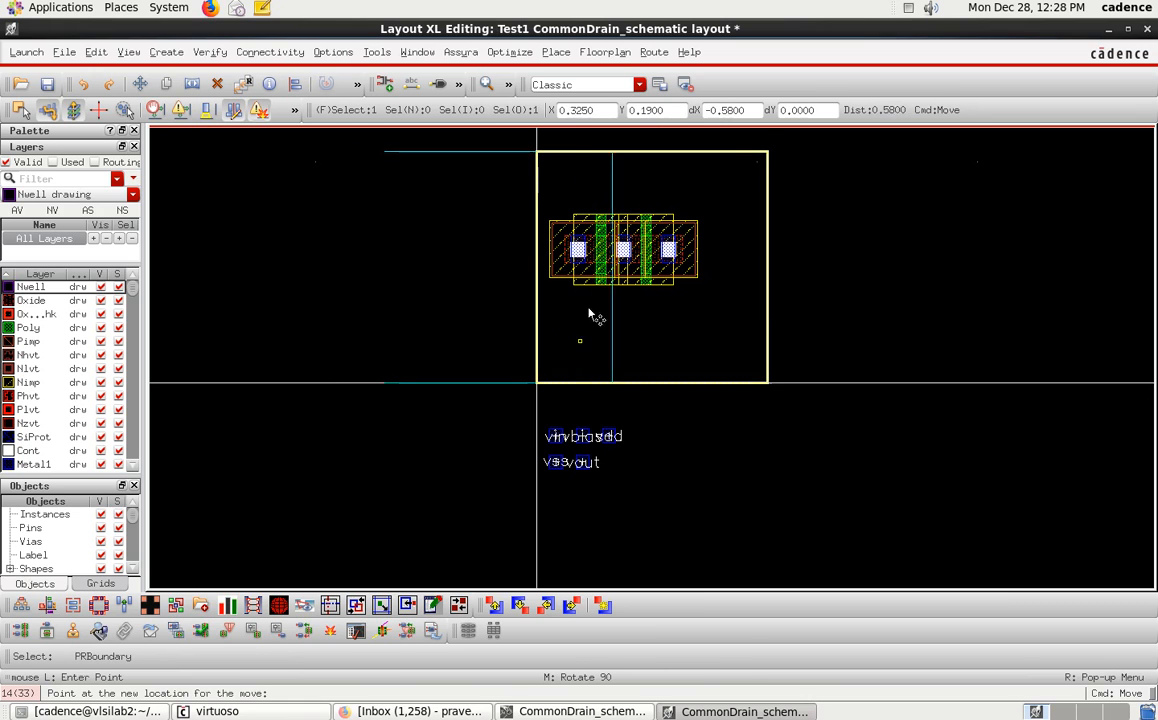
left_click(748, 330)
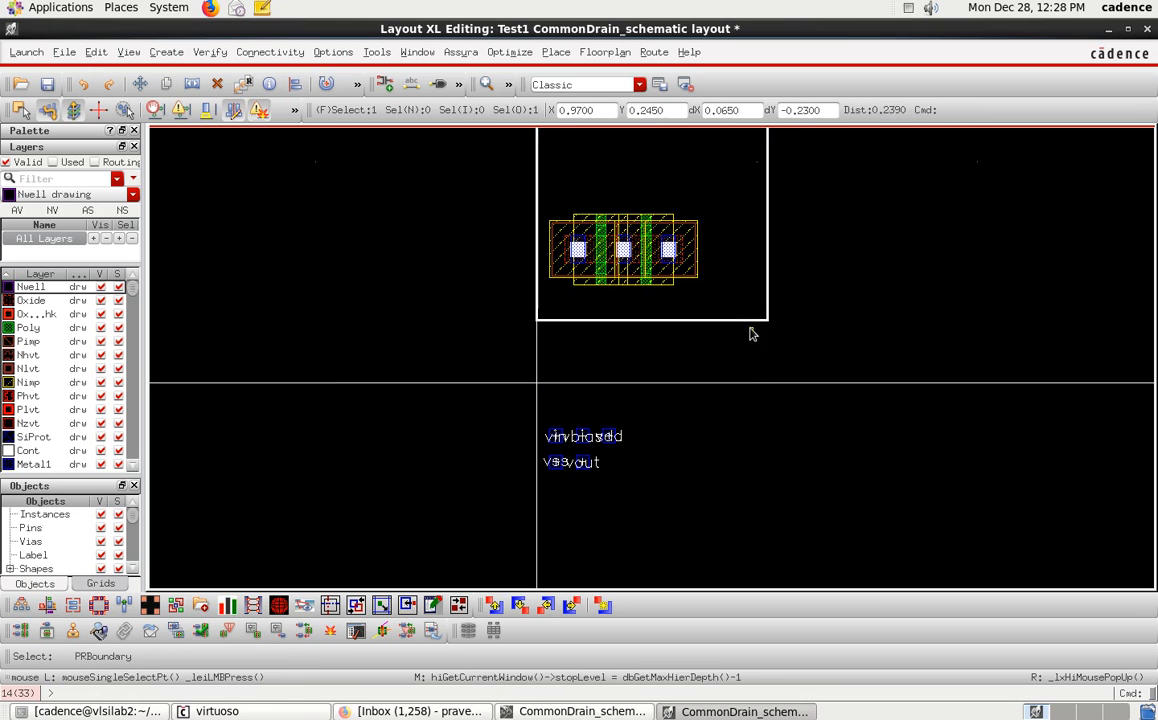
Remove the PR boundary from around the transistors.
left_click(770, 348)
left_click_drag(538, 189, 693, 292)
left_click(674, 269)
left_click(696, 357)
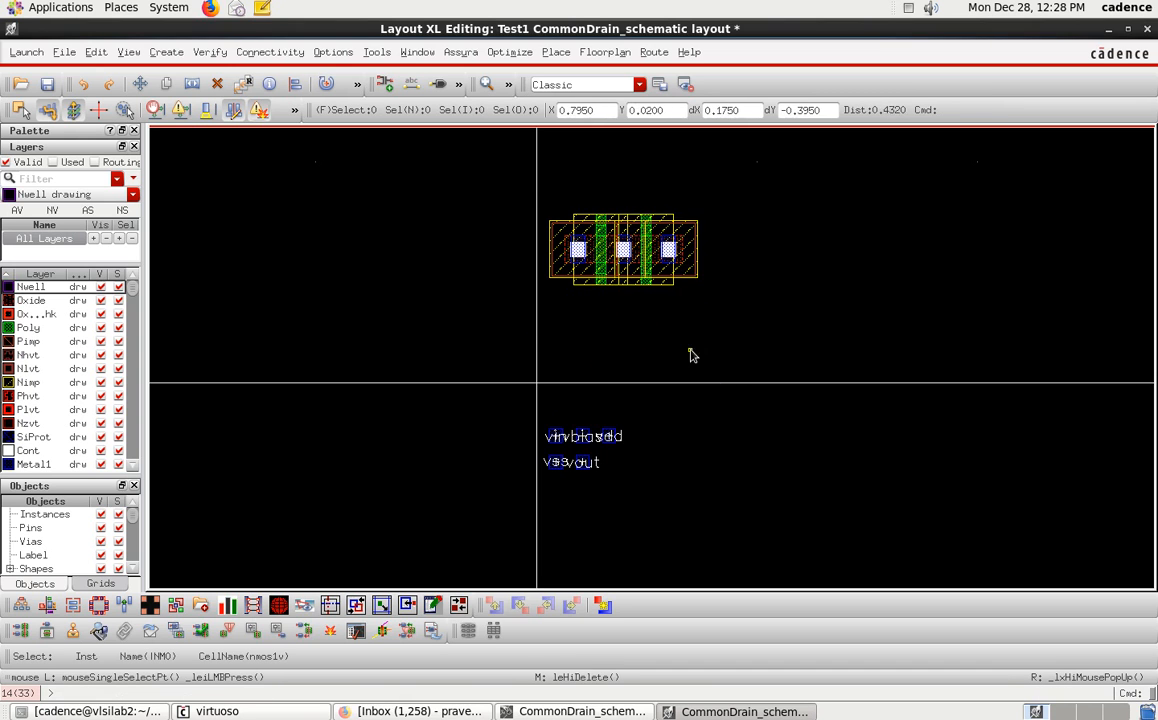
Select the transistors and shift them slightly to the right.
left_click_drag(523, 181, 731, 342)
left_click_drag(641, 270, 698, 305)
left_click(730, 333)
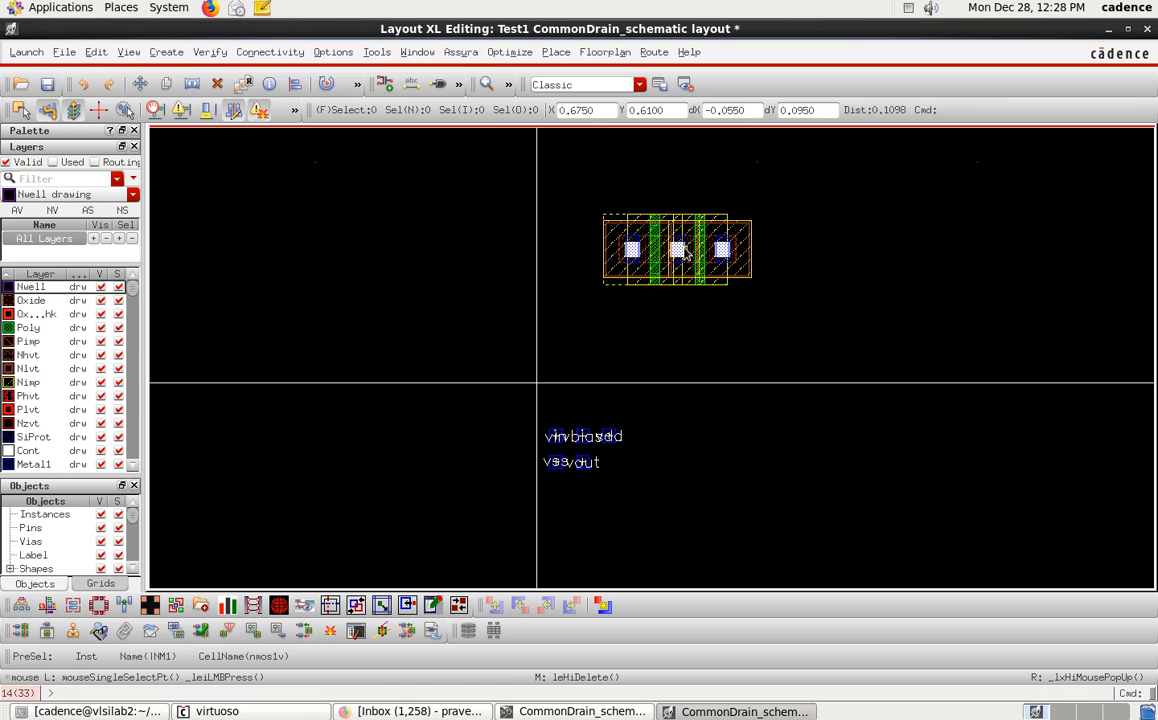
scroll(683, 253, "up", 5)
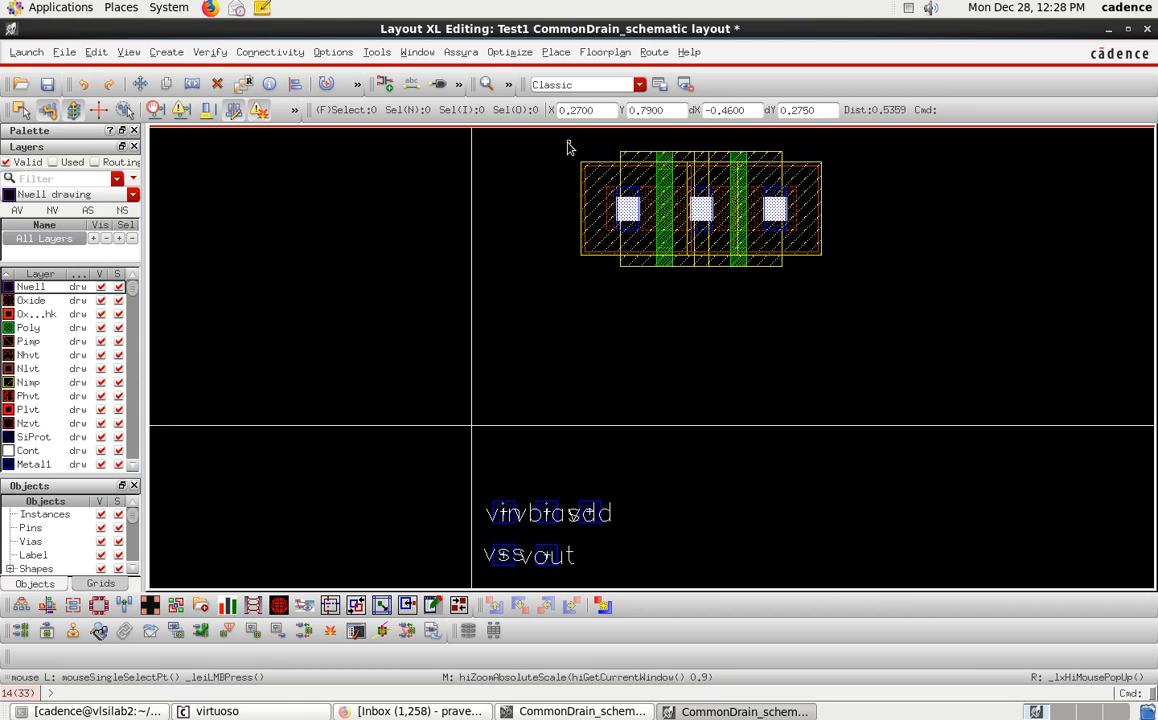
Shift the selected transistors slightly downward.
left_click_drag(563, 143, 796, 291)
left_click(908, 287)
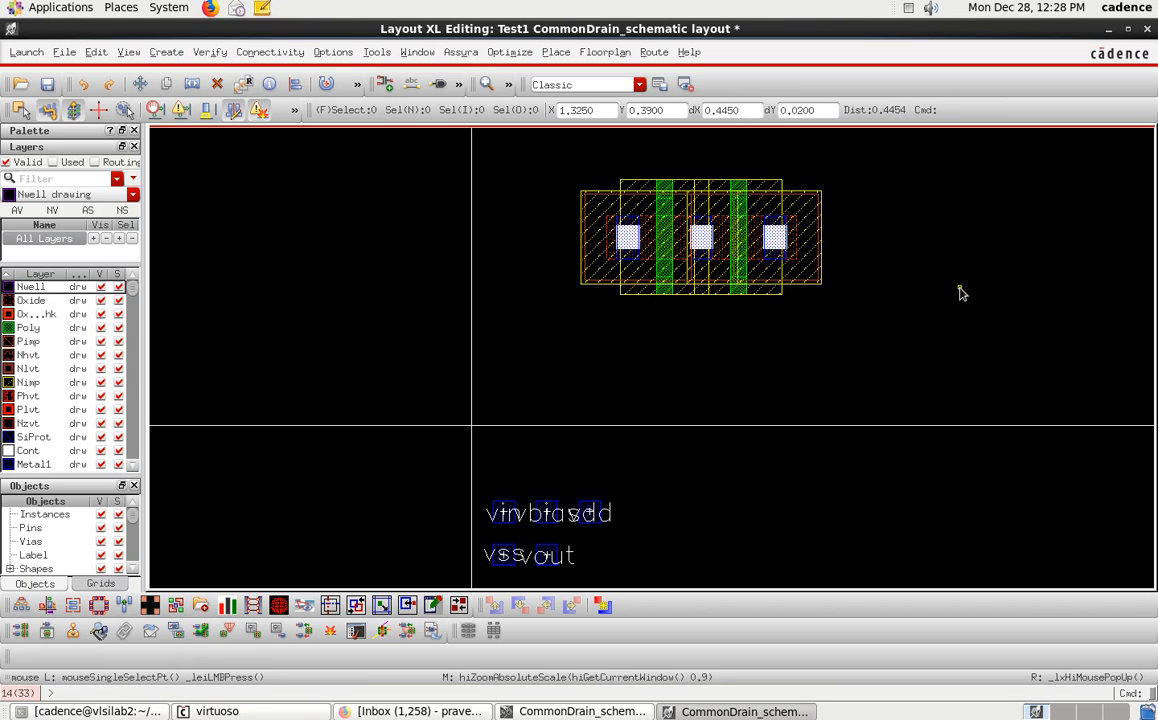
Move the vin pin to the left of the transistors, checking its connection in the schematic.
left_click(510, 505)
left_click_drag(510, 505, 552, 345)
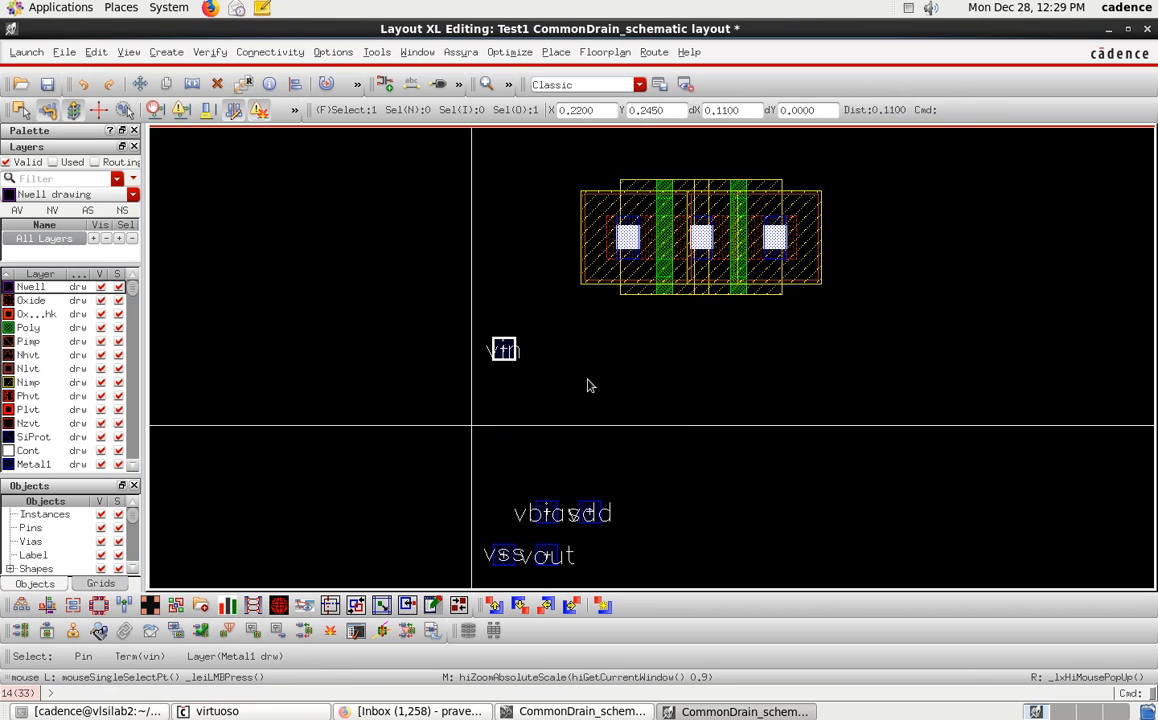
left_click(594, 711)
left_click(478, 351)
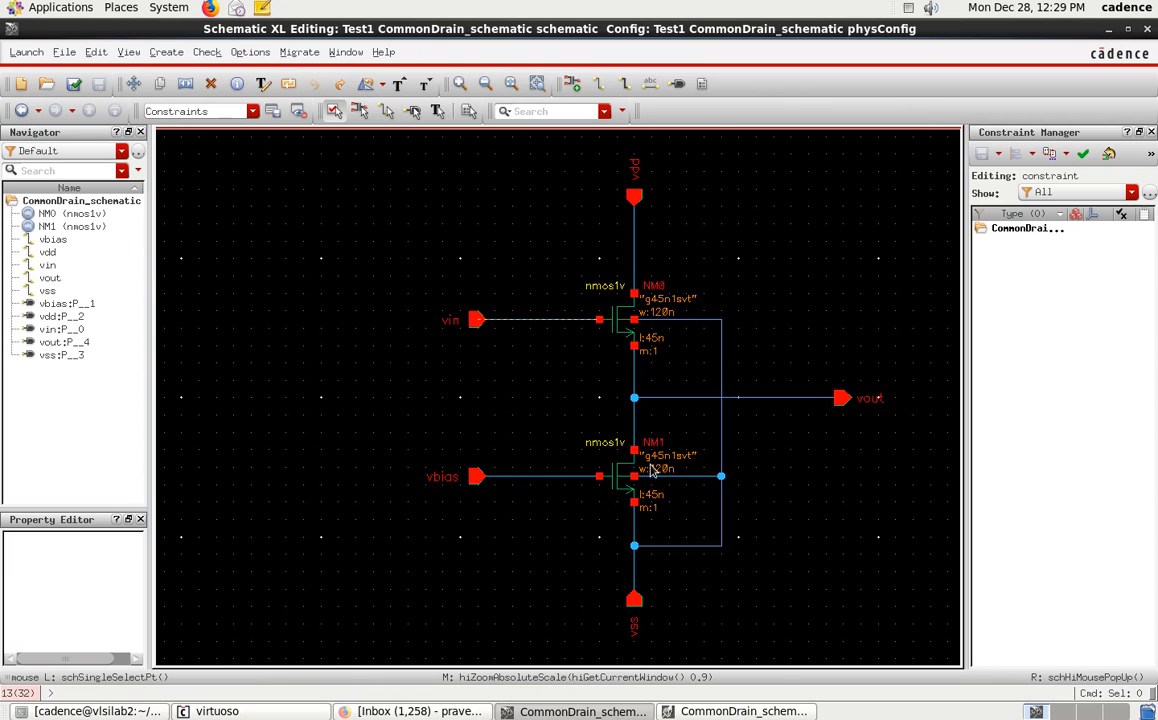
left_click(773, 706)
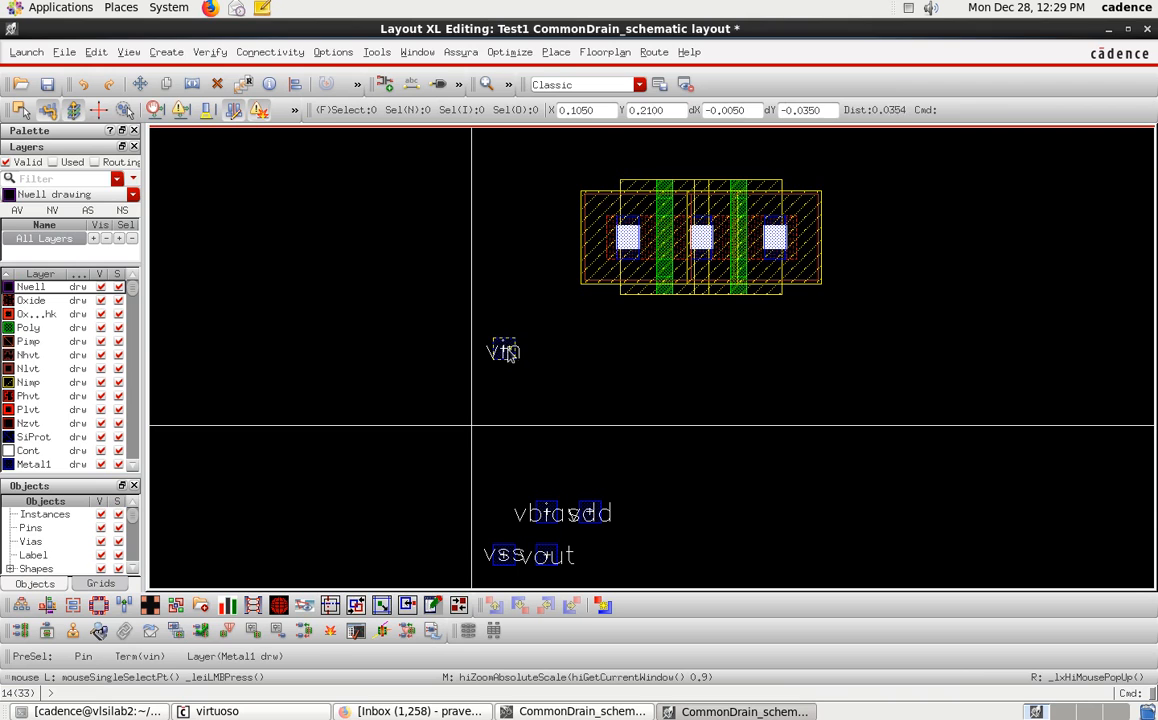
left_click_drag(508, 343, 441, 358)
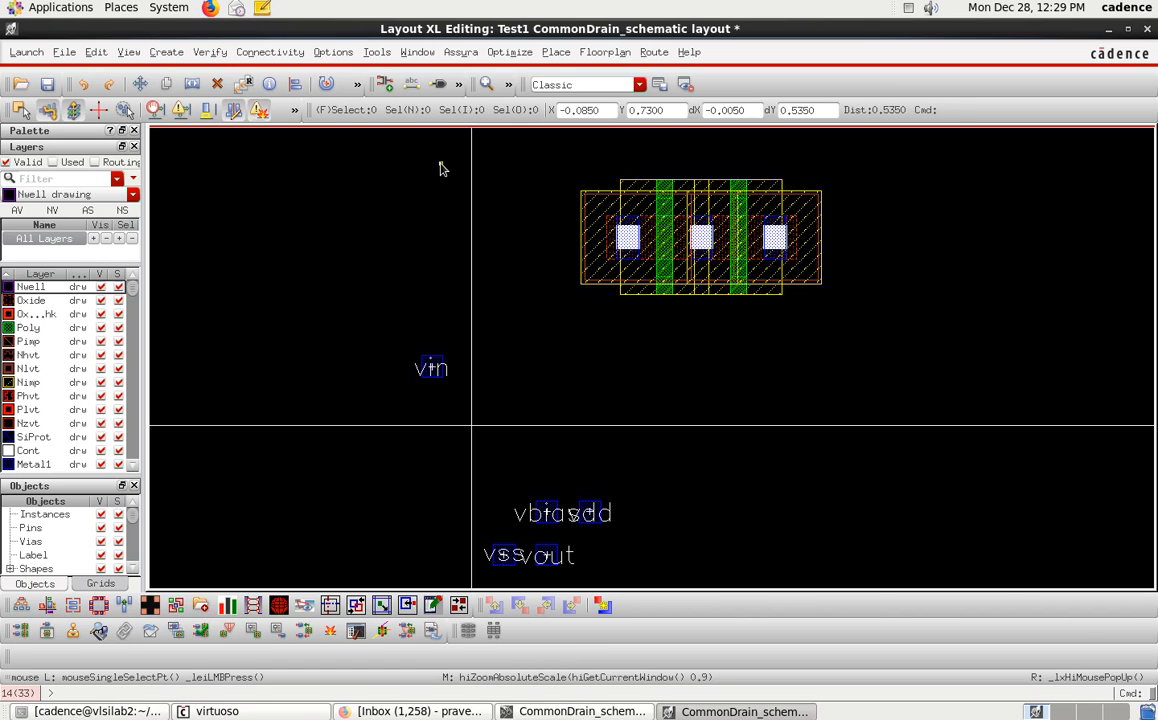
Route a poly wire from the right transistor's gate downward and then left toward the vin pin.
key("p")
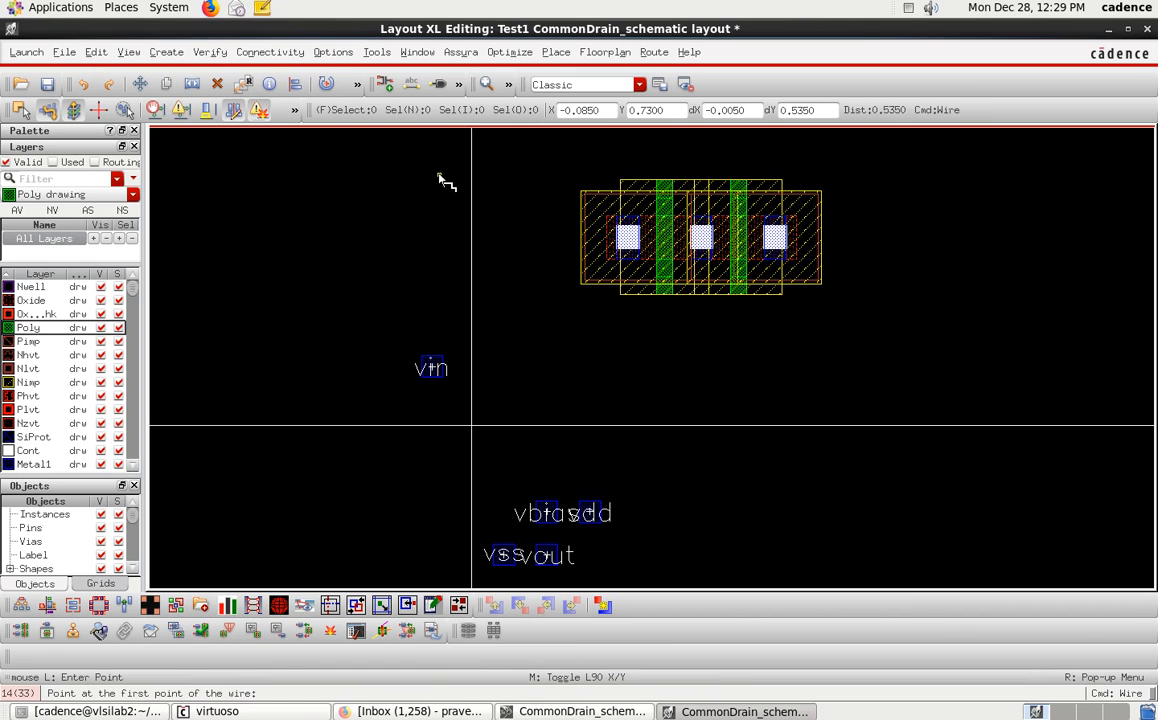
left_click(742, 298)
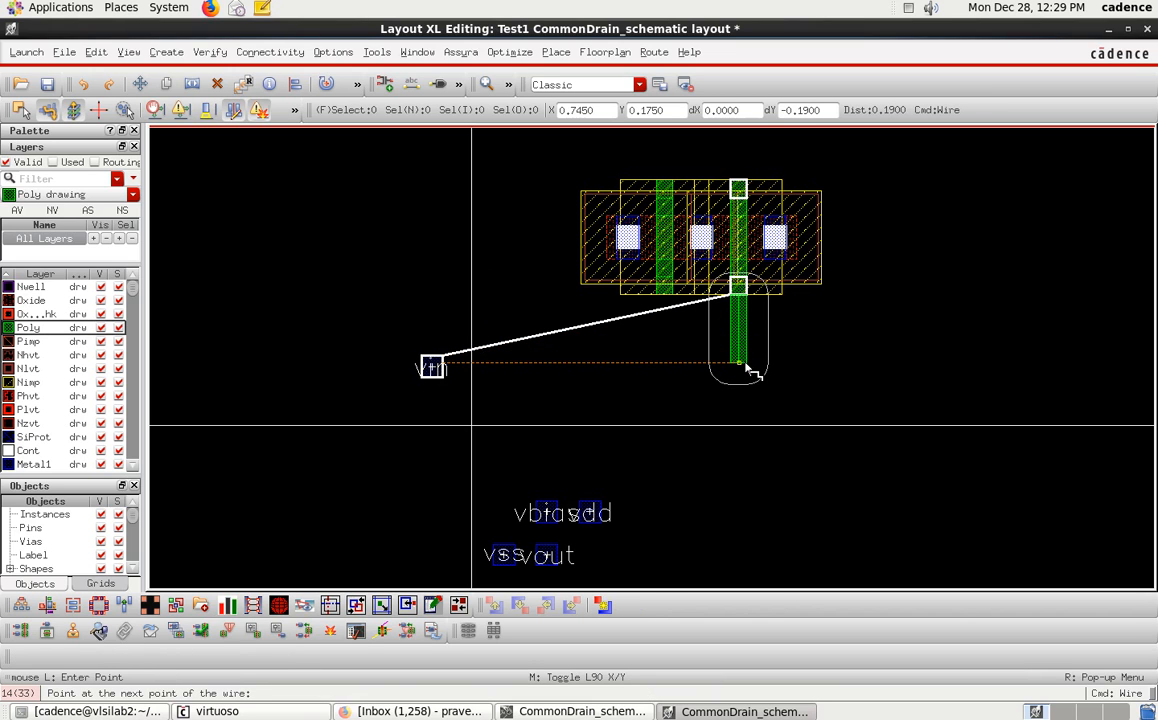
left_click(744, 353)
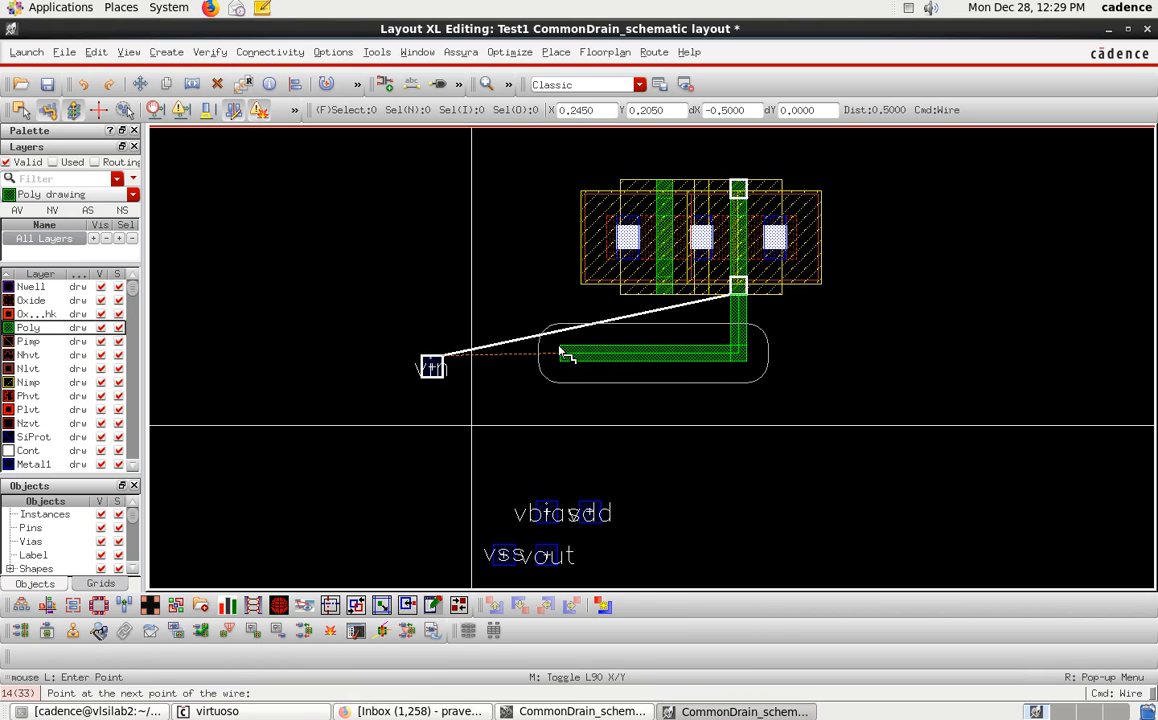
double_click(566, 354)
key("Escape")
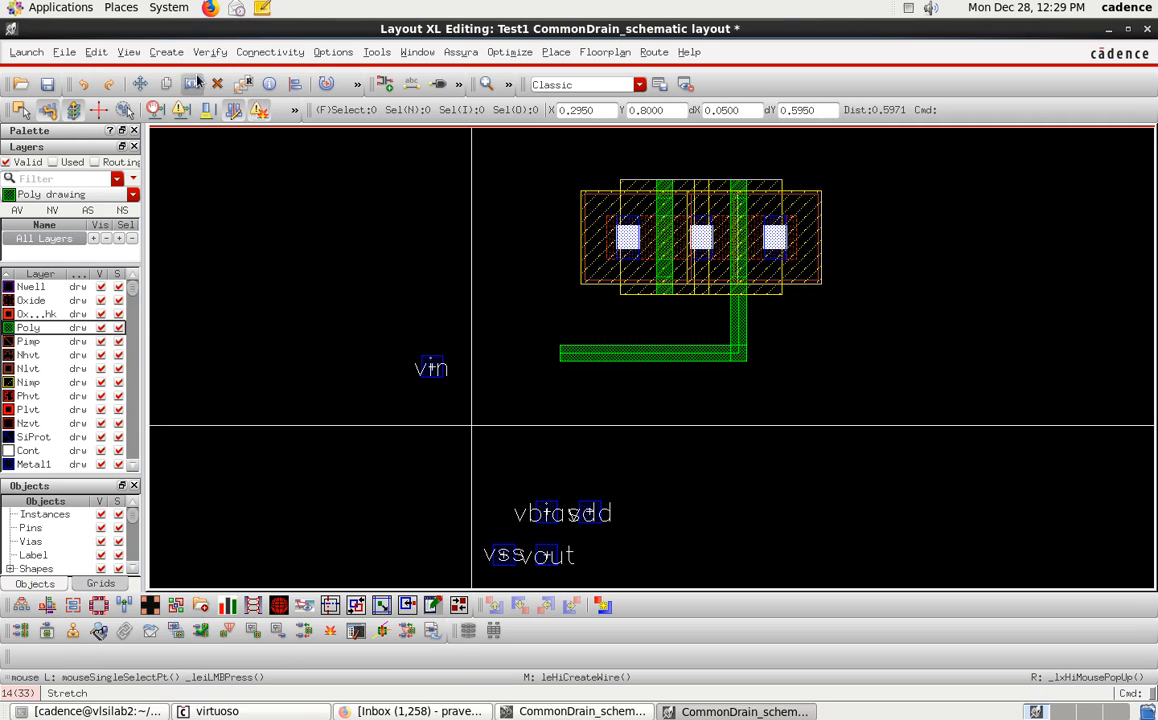
Place an M1_PO via at the left end of the poly wire.
left_click(162, 53)
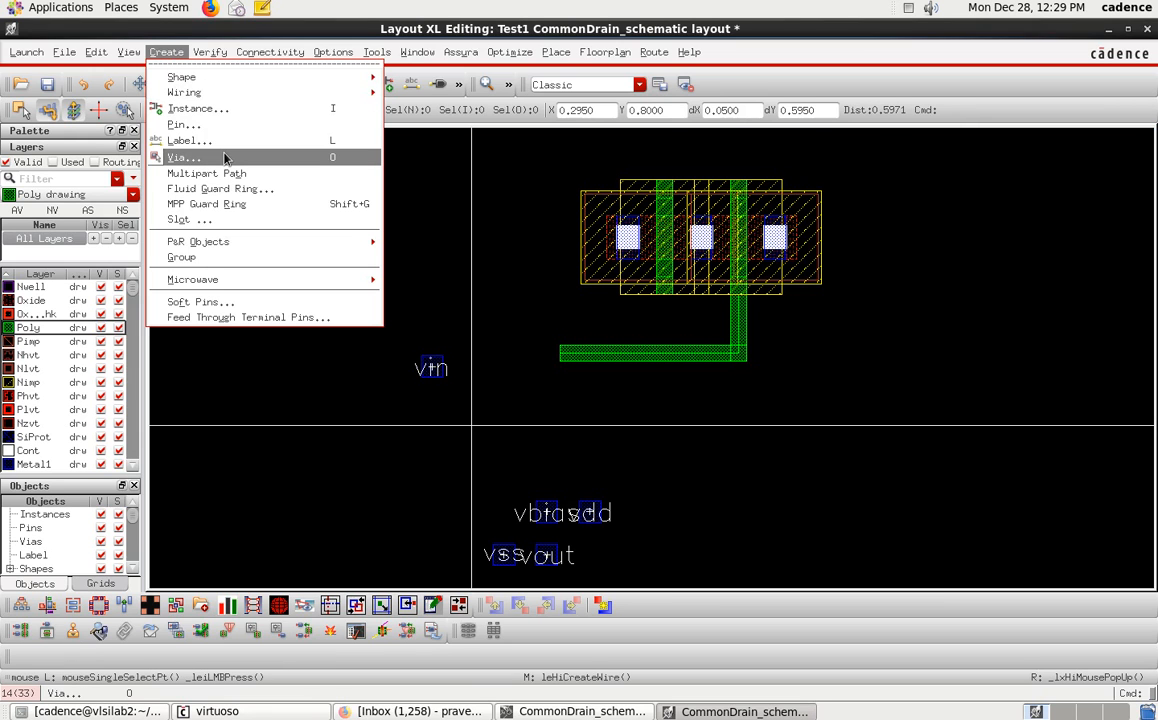
left_click(424, 197)
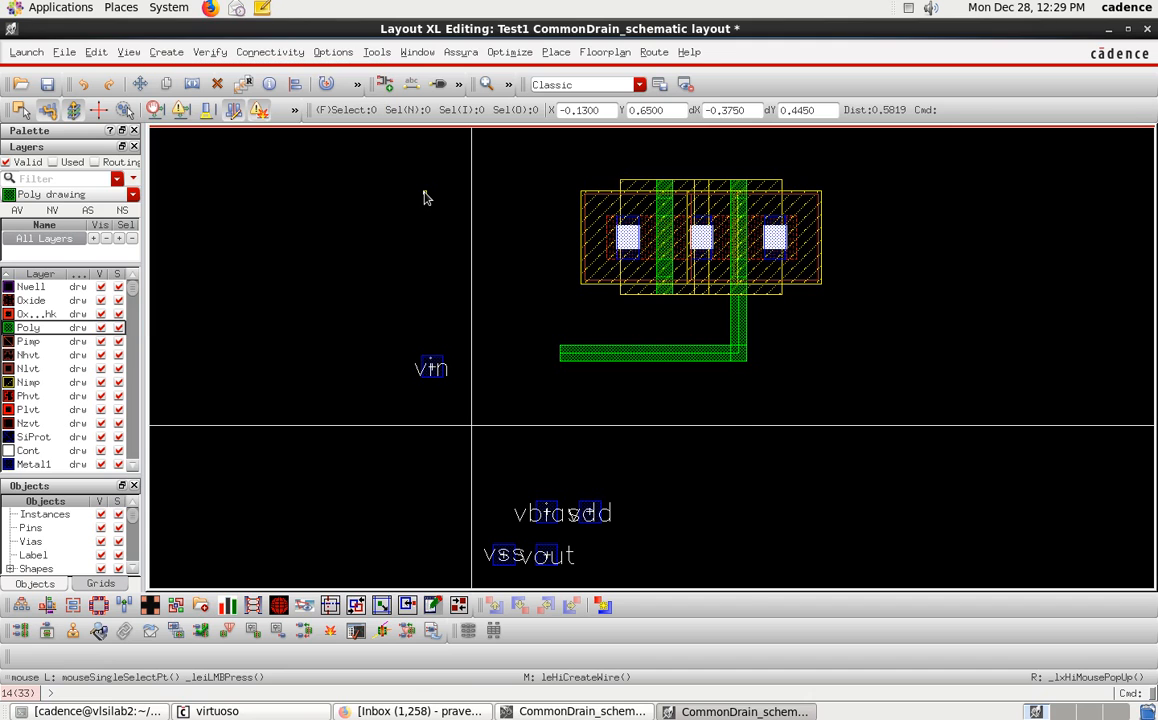
key("o")
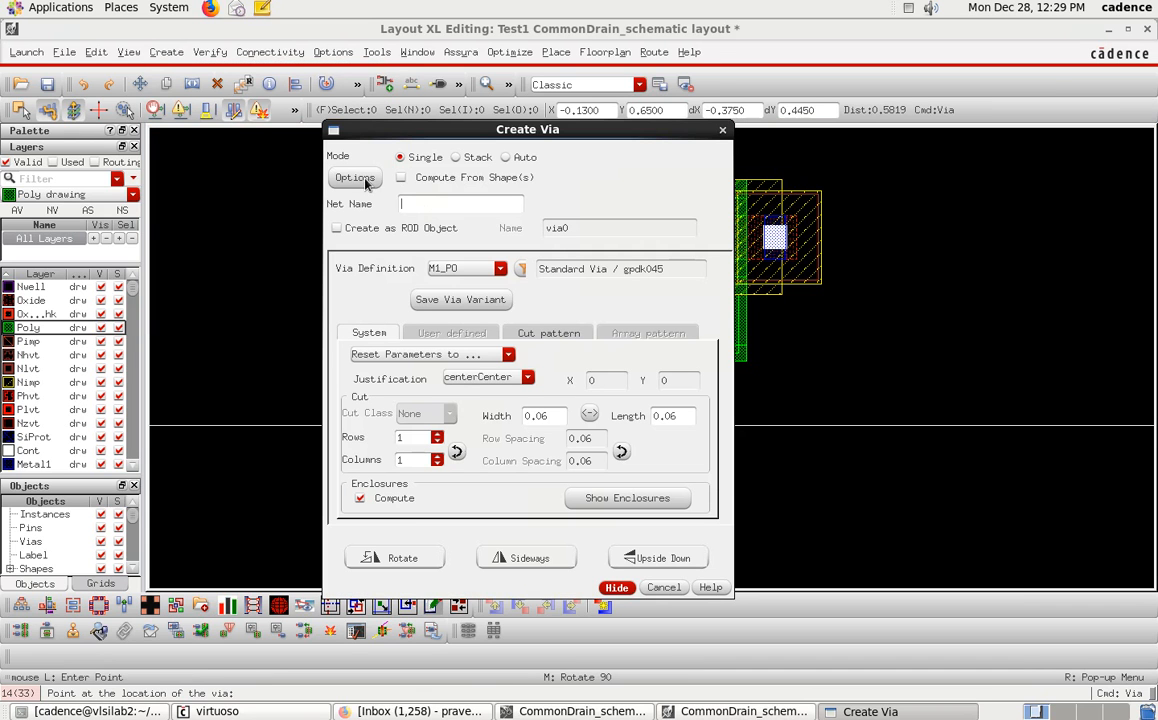
left_click_drag(616, 127, 877, 329)
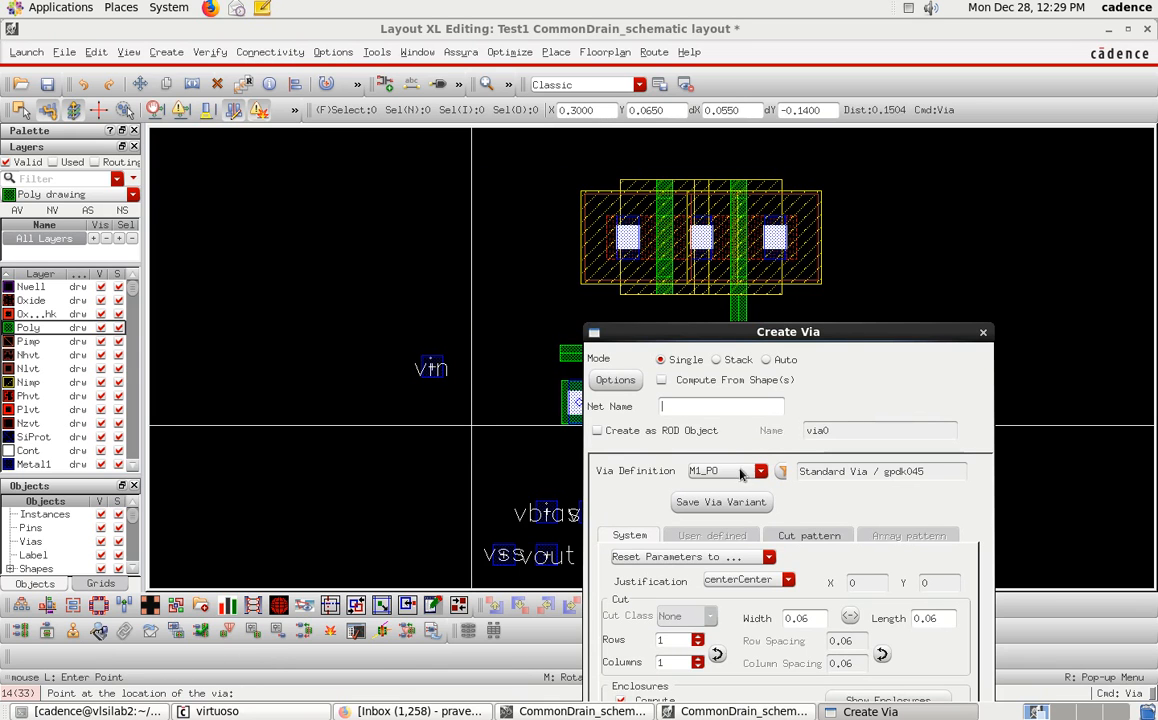
left_click_drag(733, 331, 469, 156)
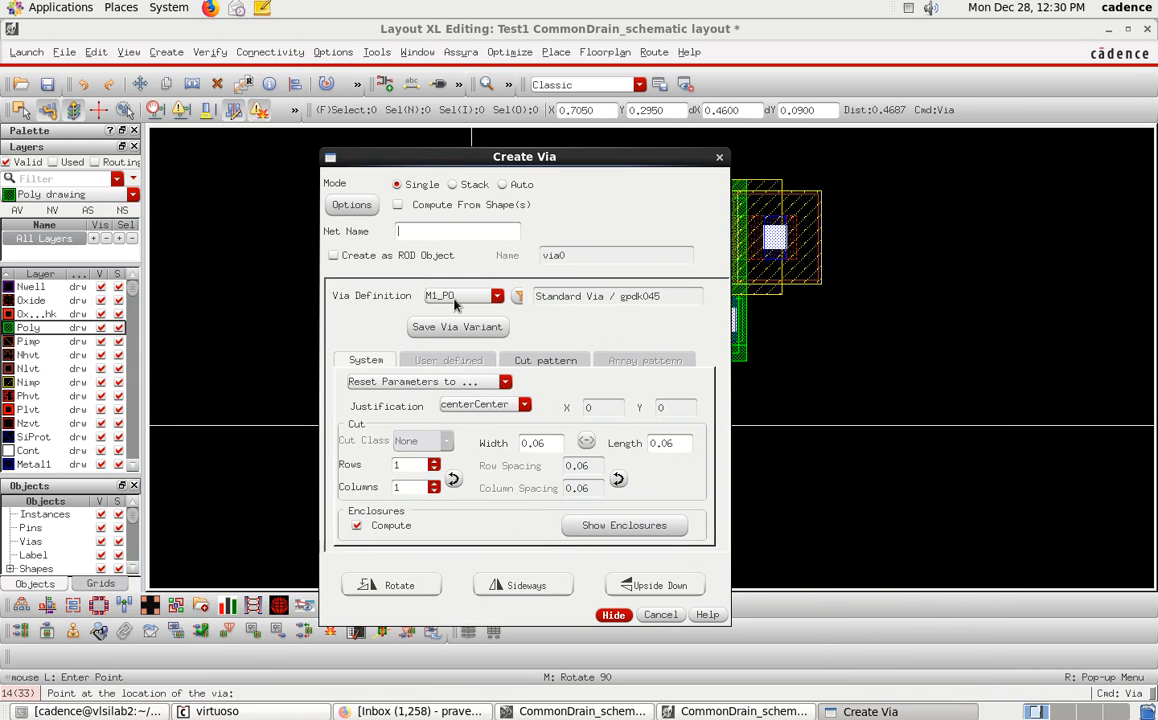
left_click(613, 616)
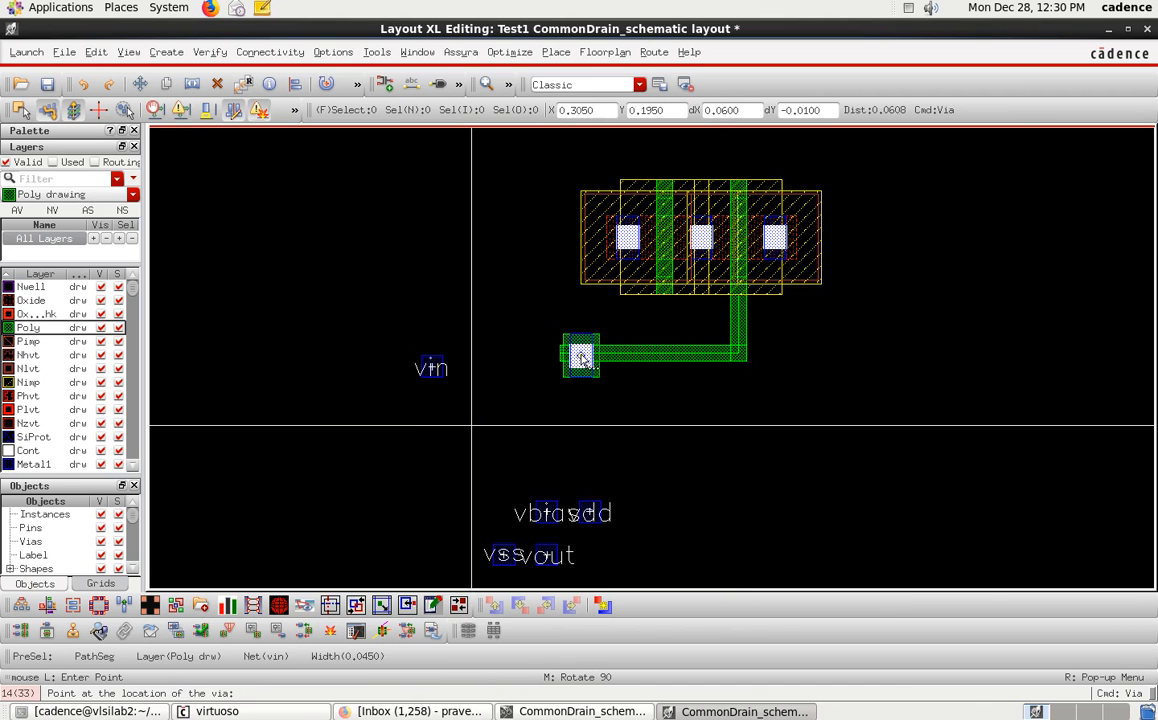
scroll(551, 346, "up", 2, "ctrl")
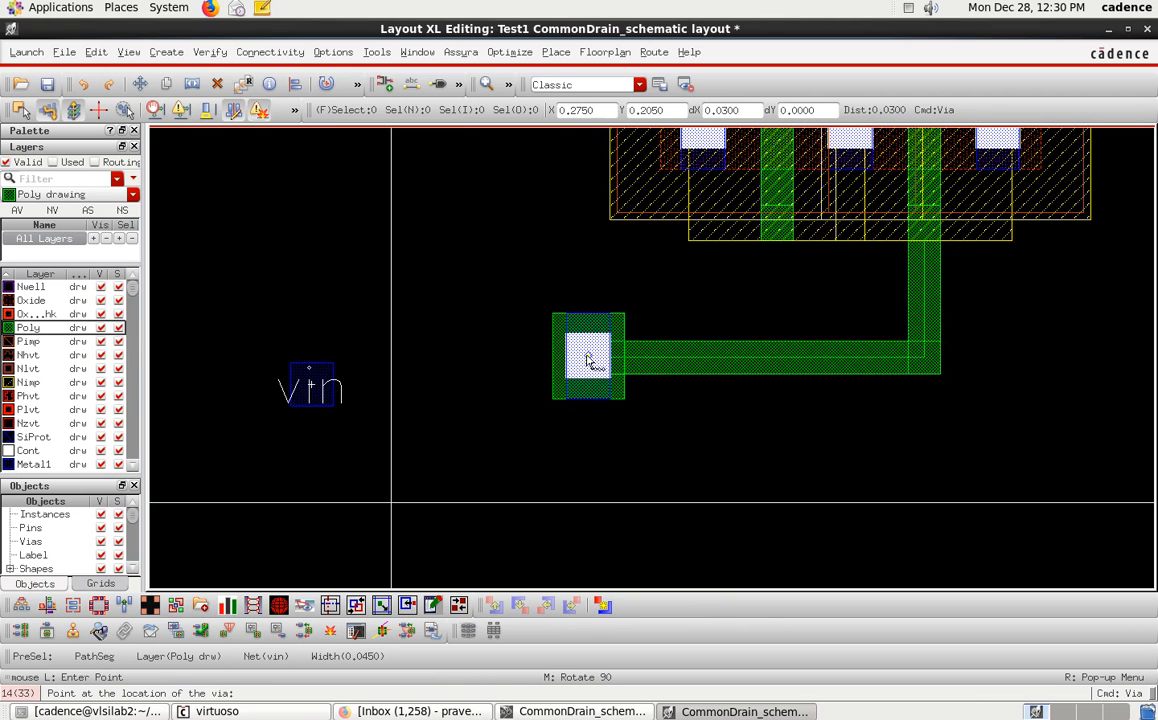
left_click(588, 360)
key("Escape")
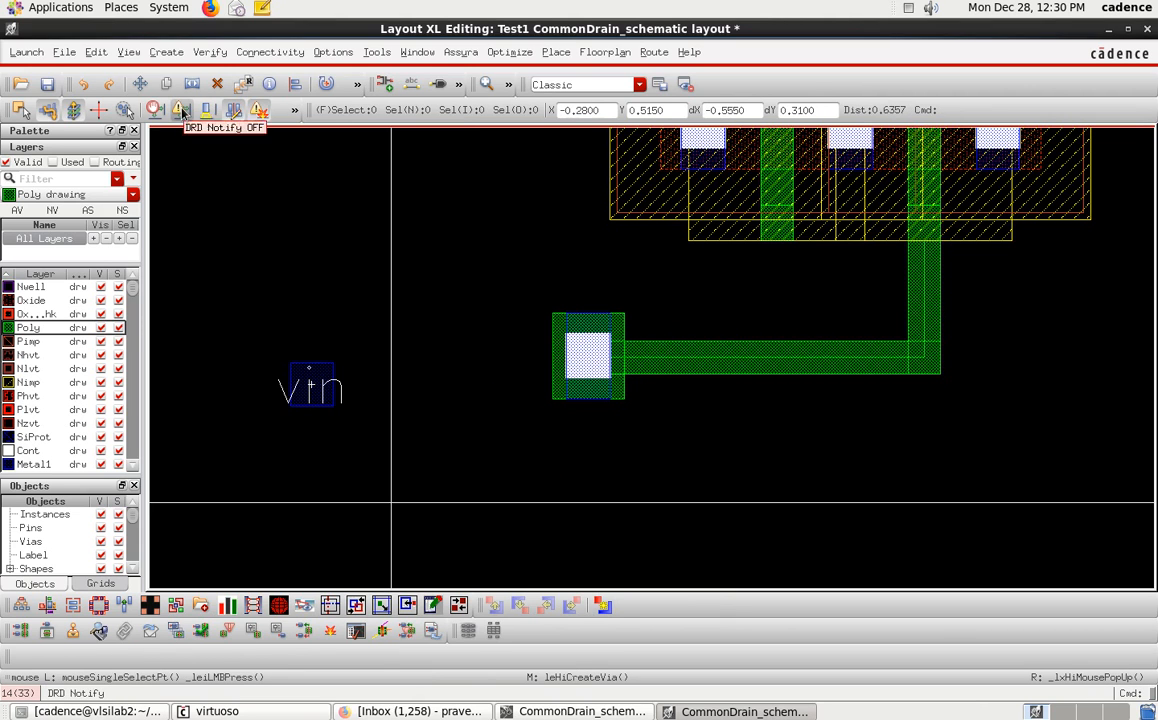
Flatten the via one level with Flatten Pcells, Preserve Pins, Preserve ROD Objects and Preserve Selections enabled.
left_click(556, 337)
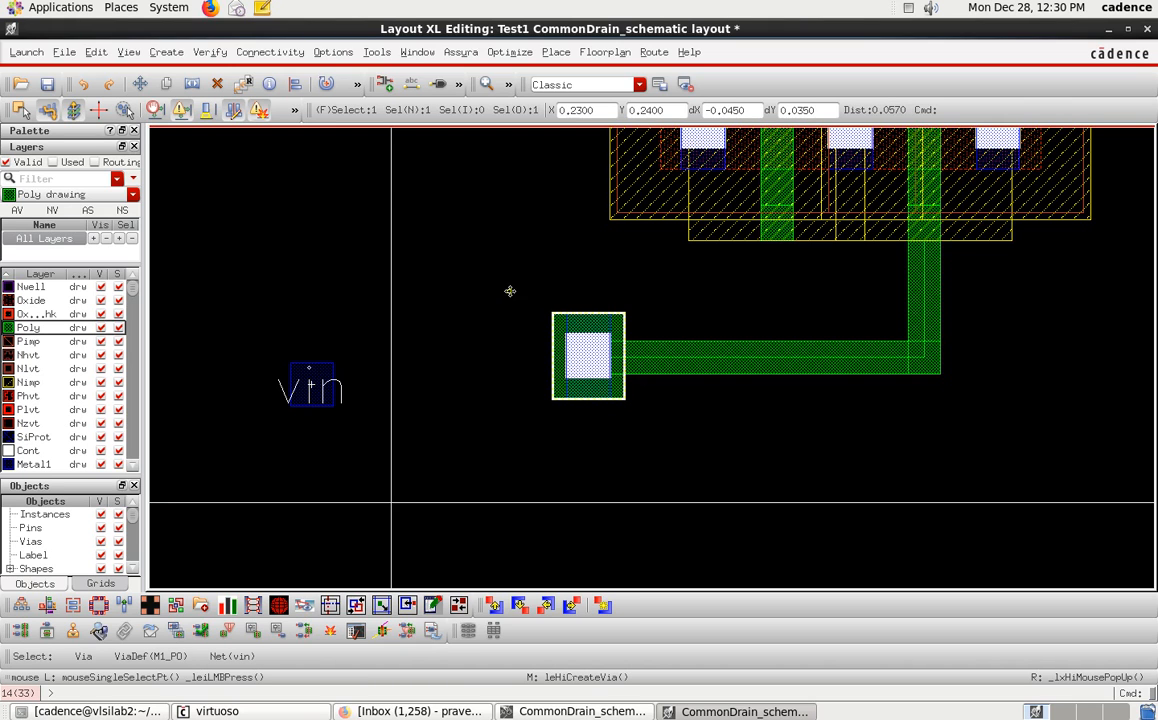
left_click(96, 52)
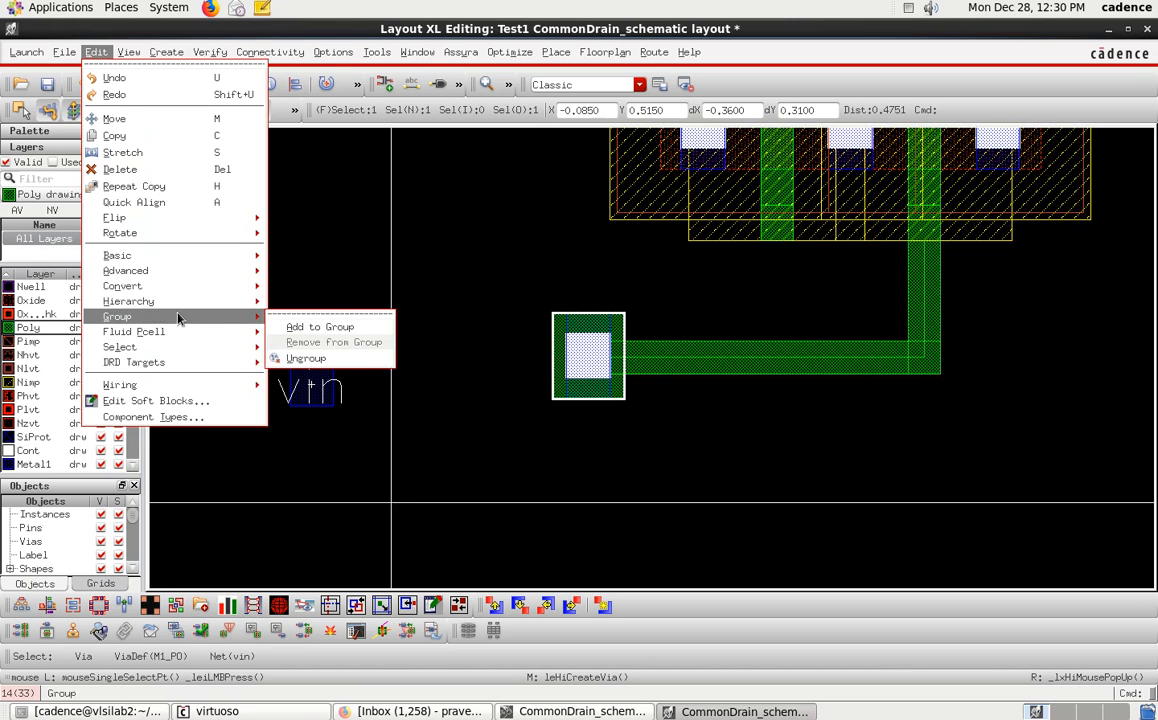
mouse_move(181, 304)
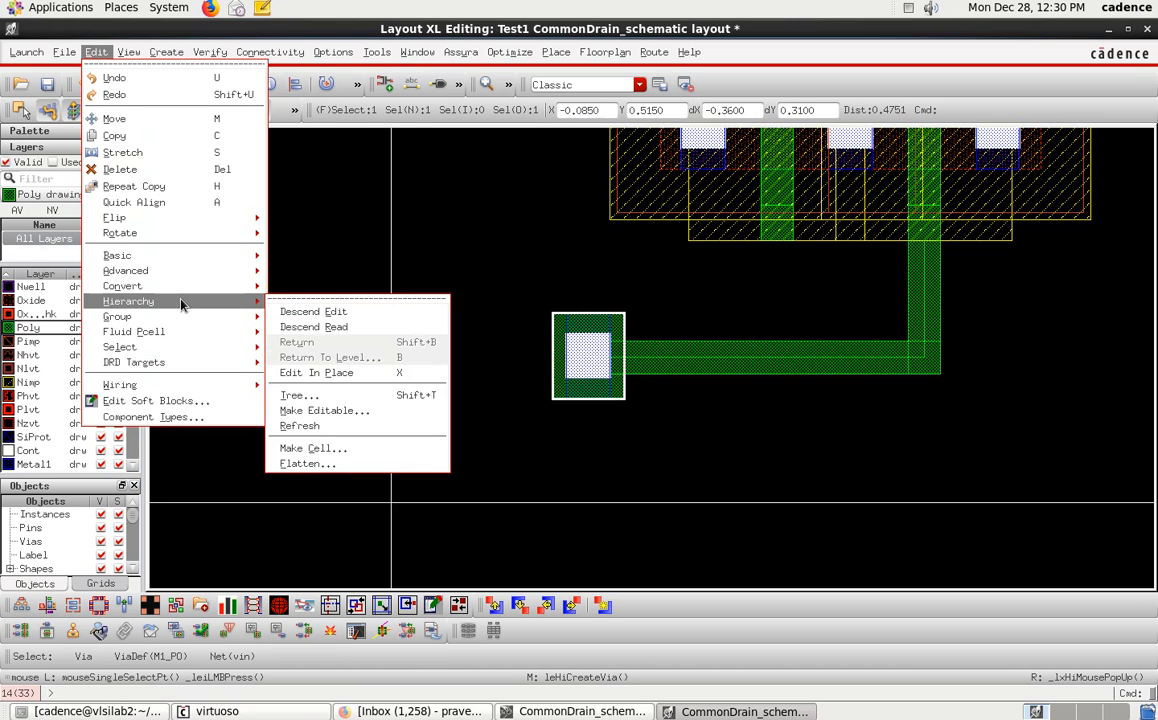
left_click(341, 466)
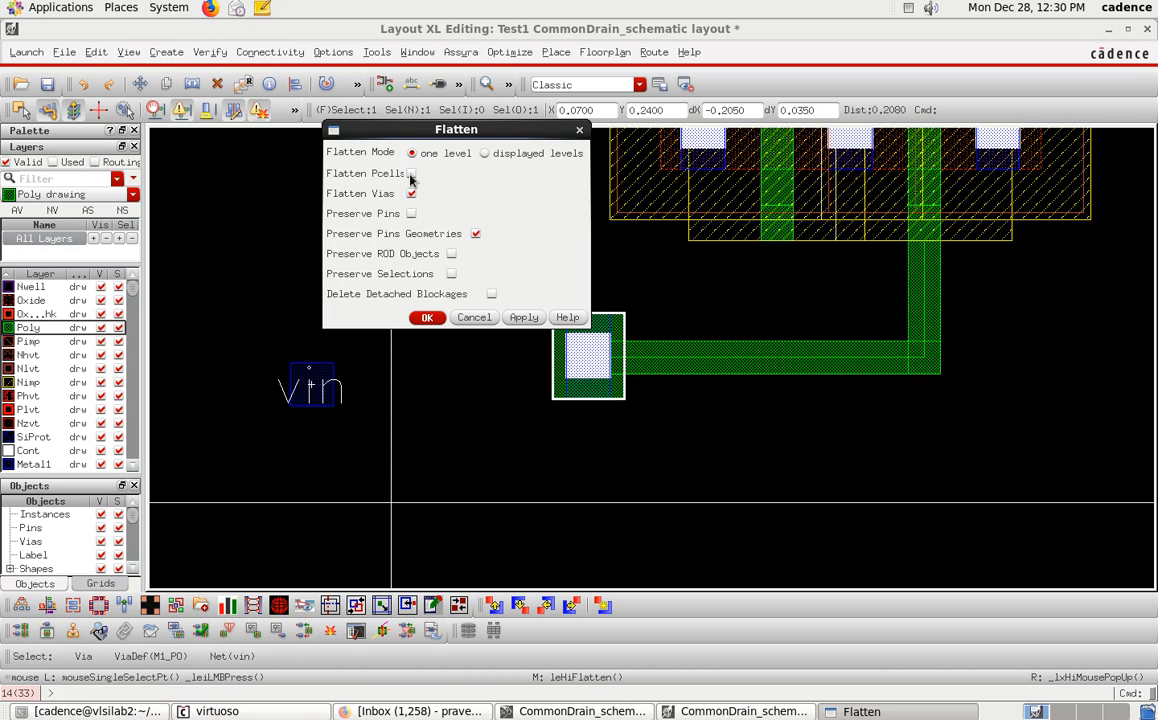
left_click(411, 214)
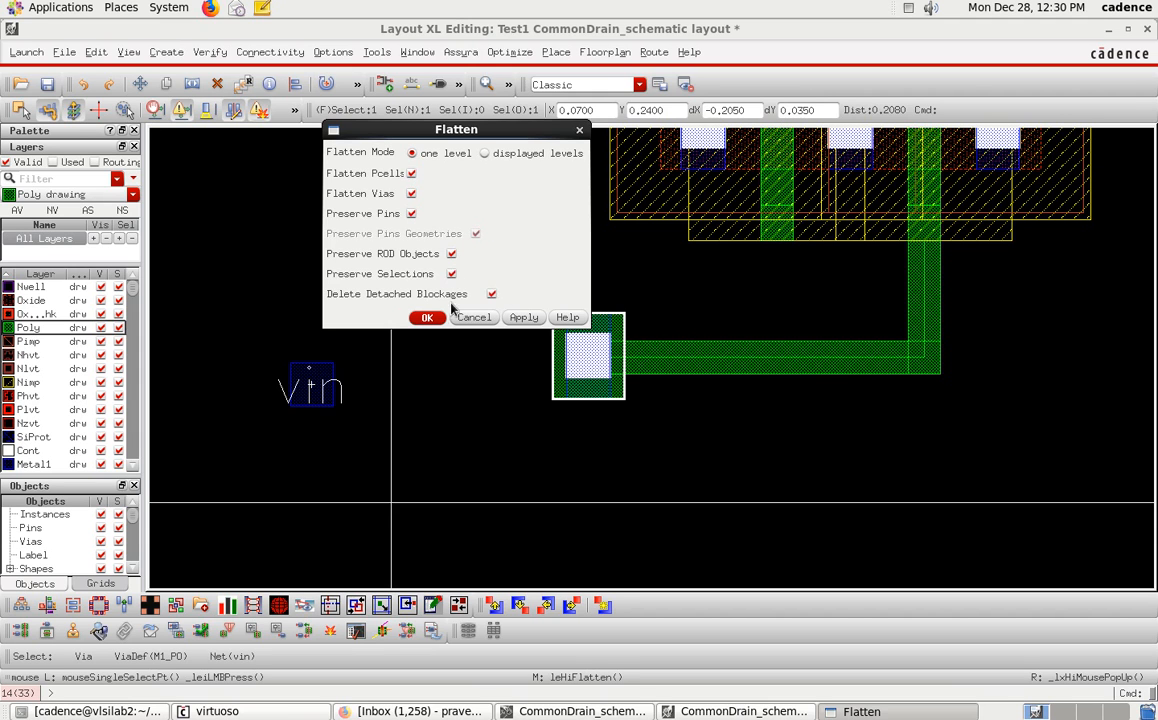
left_click(428, 317)
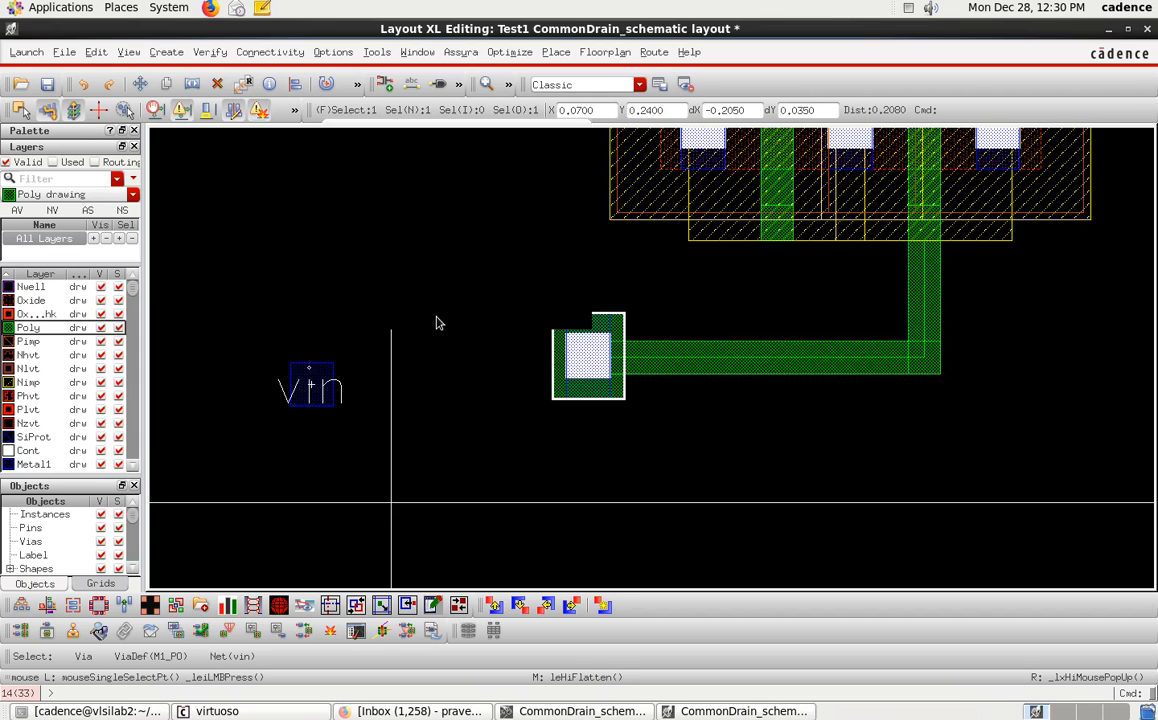
left_click(630, 428)
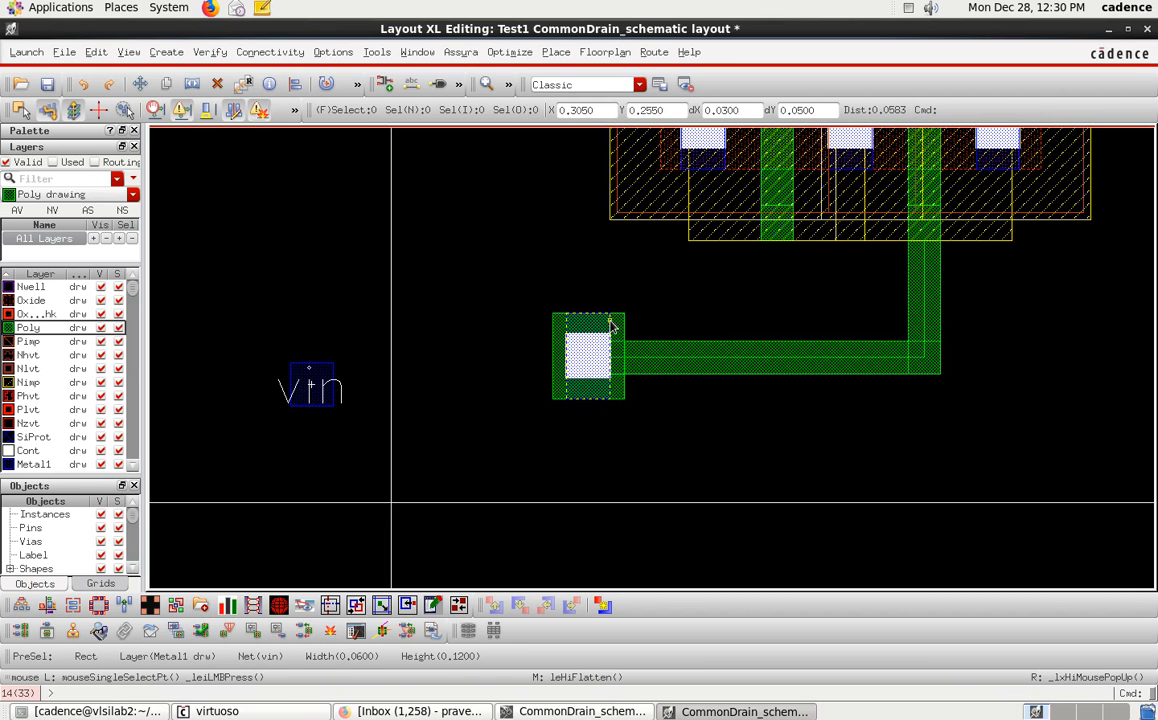
Stretch the via's poly pad and Metal1 rectangle leftward to enlarge the landing area.
key("s")
scroll(611, 322, "up", 2, "ctrl")
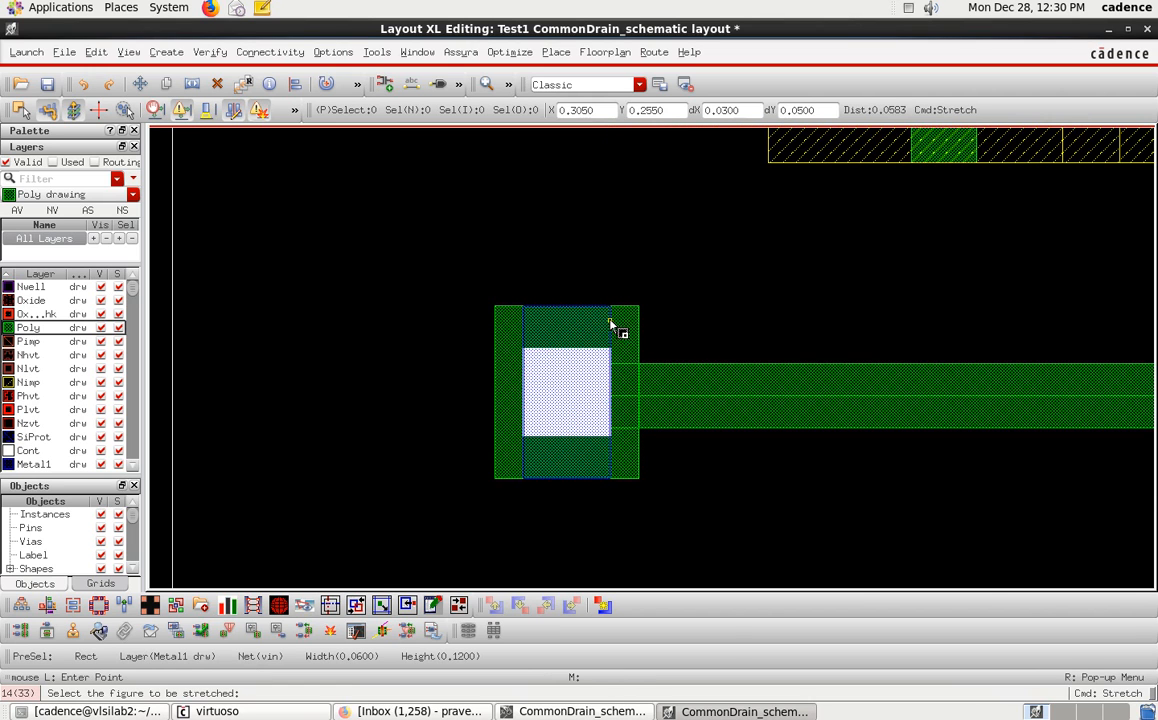
left_click(495, 345)
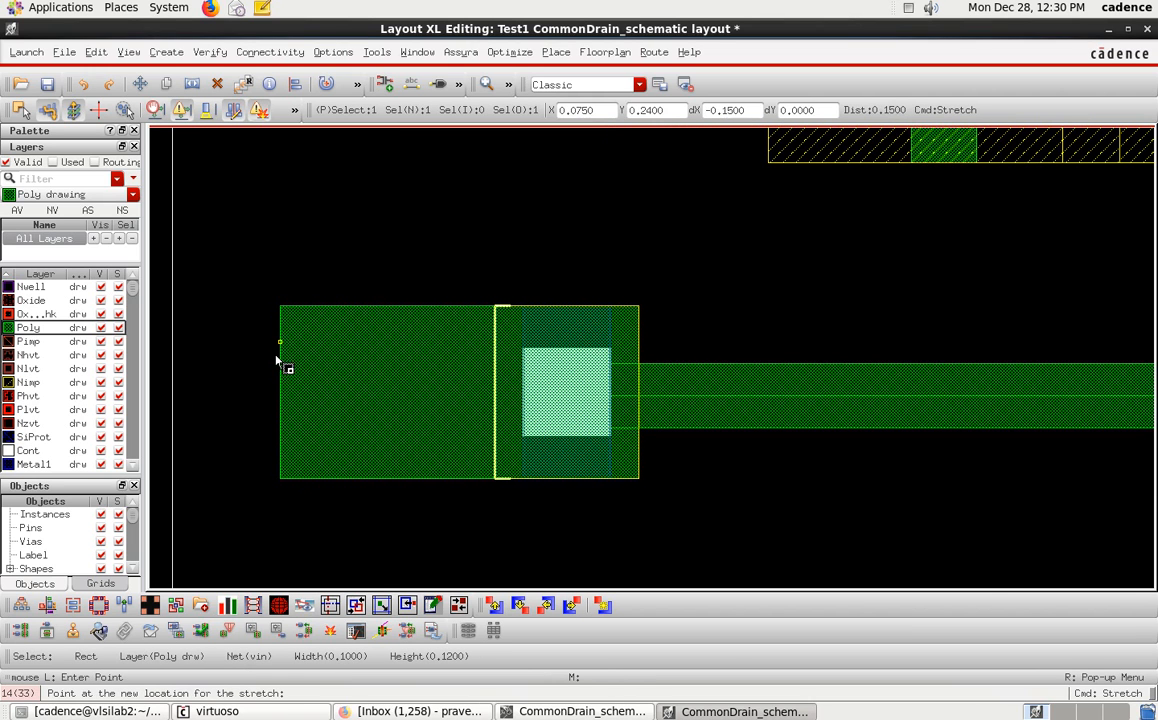
left_click(279, 362)
left_click(478, 327)
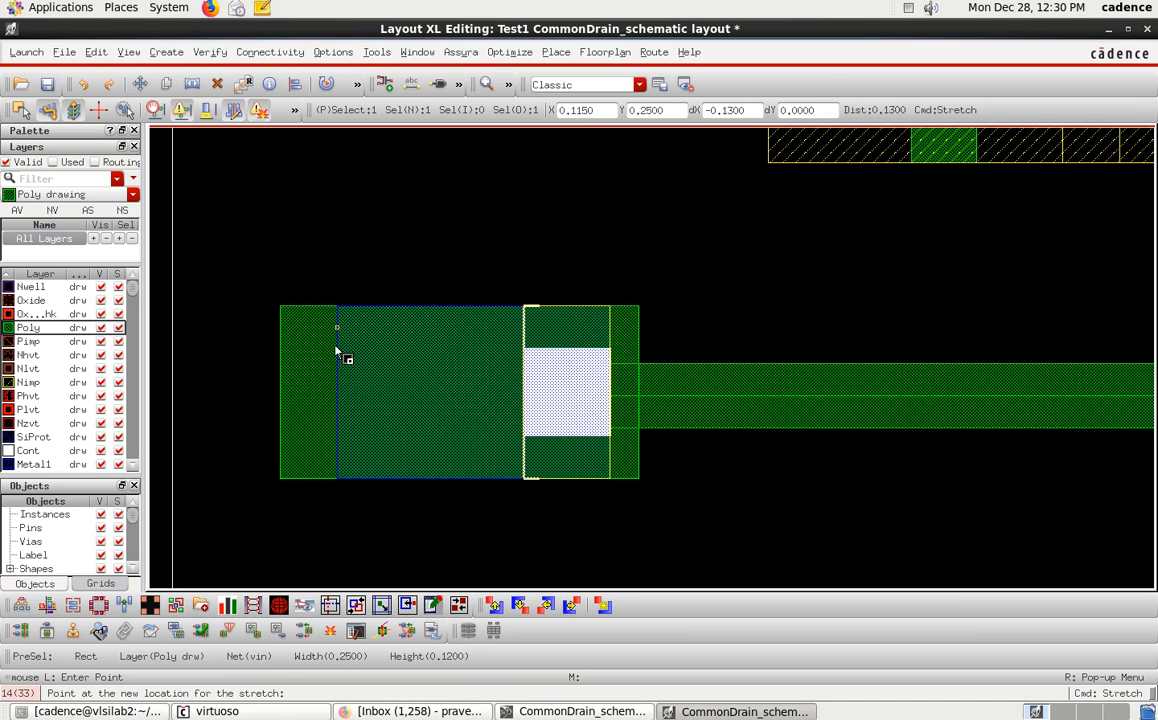
left_click(337, 351)
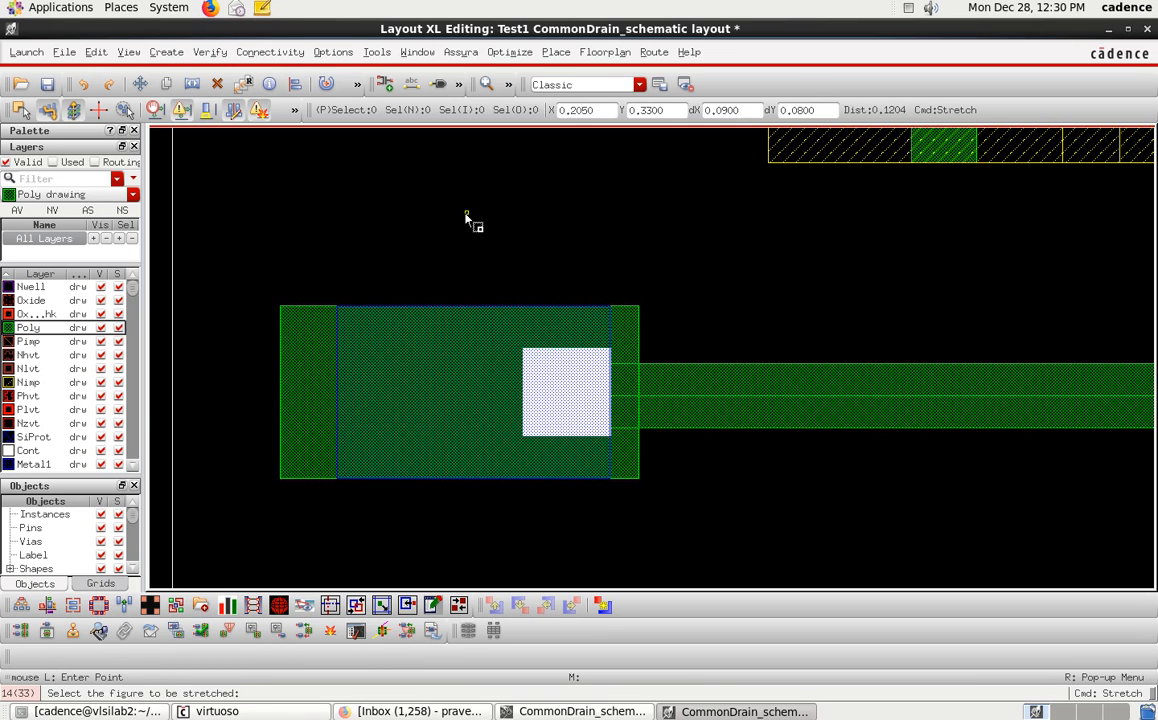
key("Escape")
scroll(465, 220, "down", 10, "ctrl")
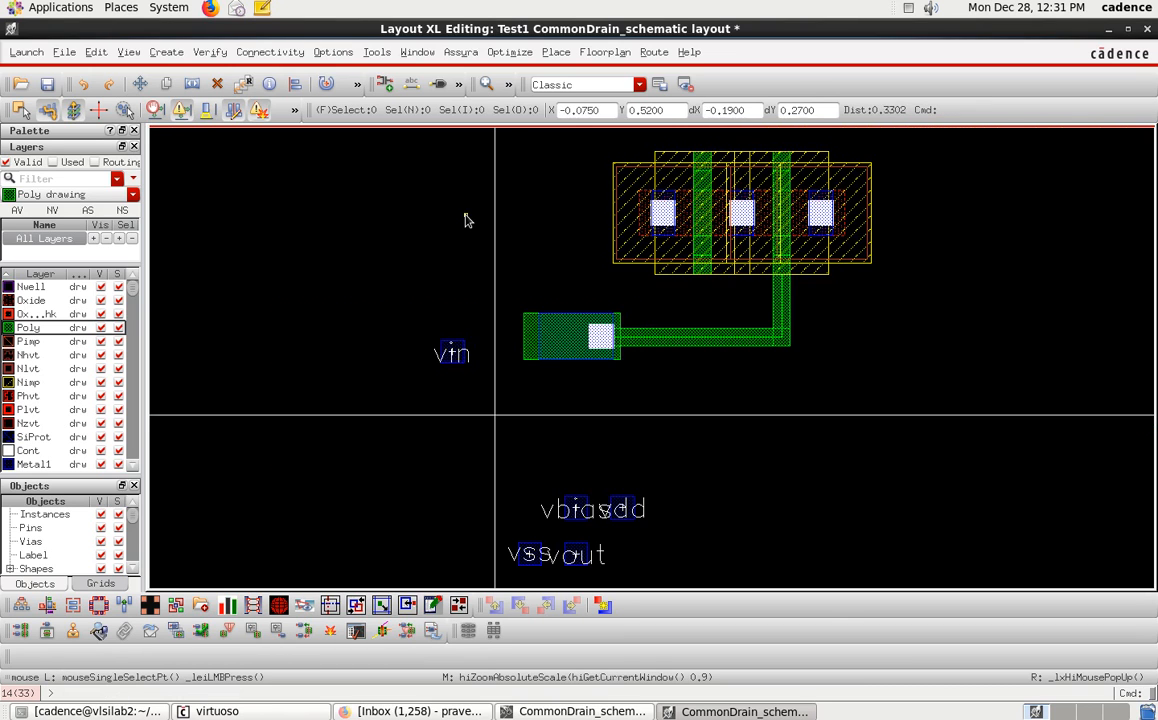
Move the vin pin onto the via's Metal1 pad.
left_click(458, 348)
key("m")
left_click(457, 349)
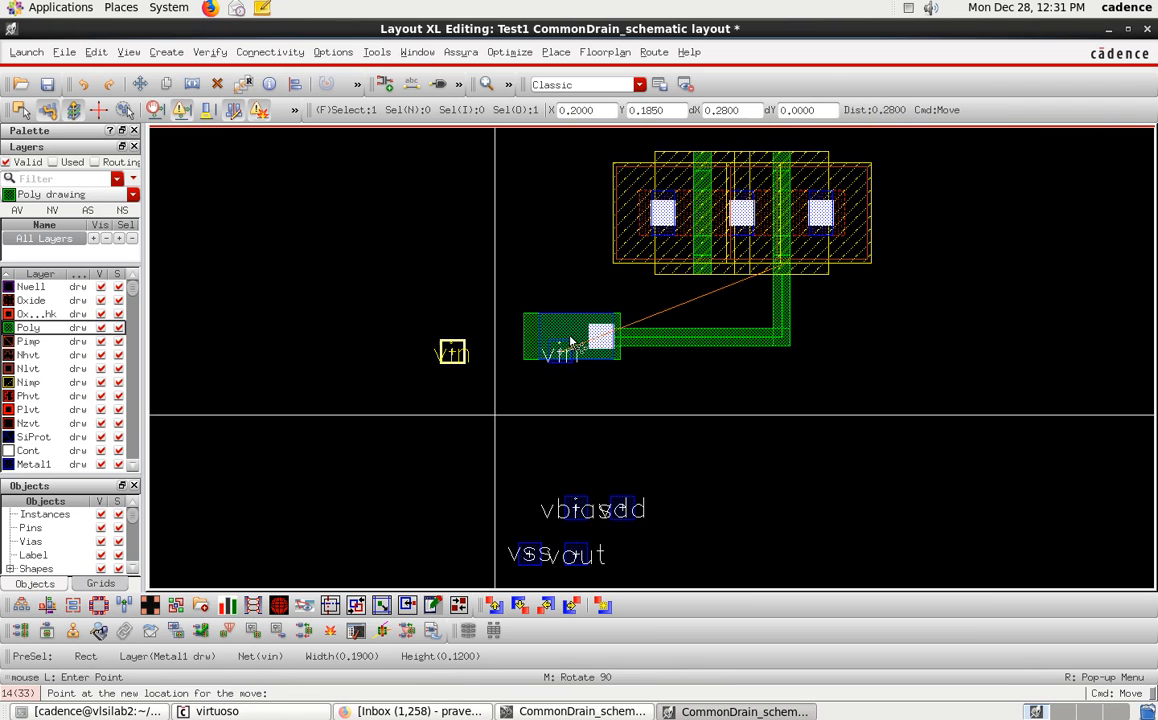
left_click(568, 346)
left_click_drag(572, 340, 577, 339)
left_click(574, 341)
key("m")
left_click(574, 341)
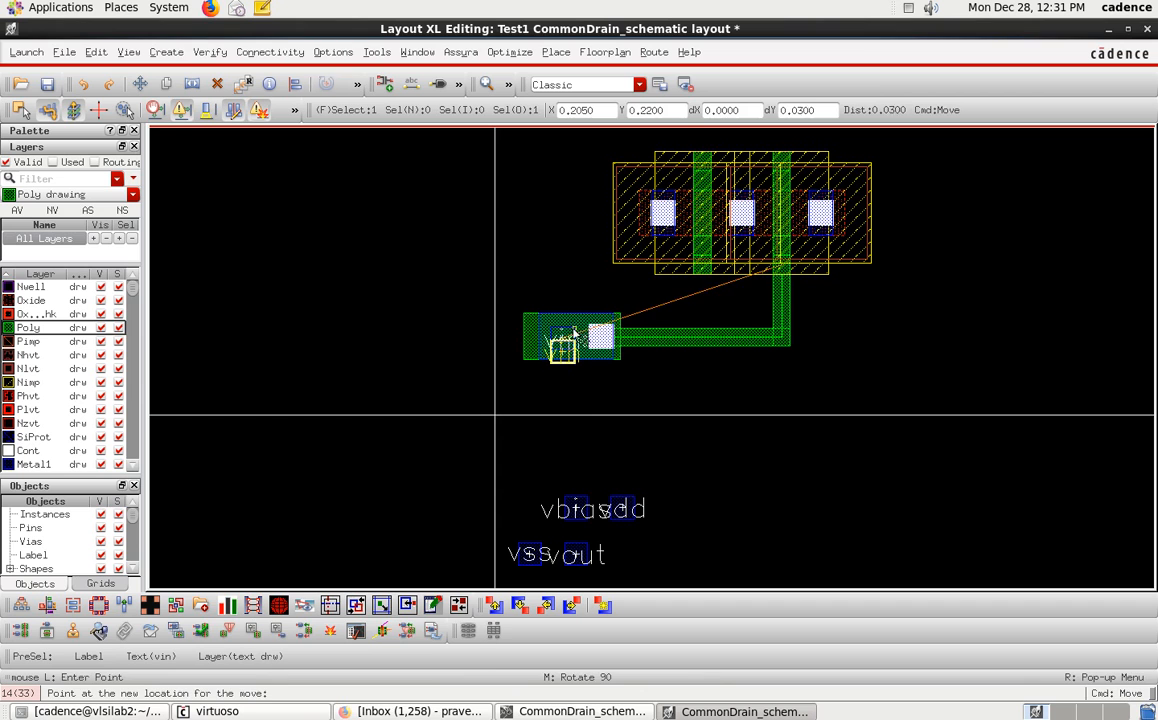
left_click(574, 329)
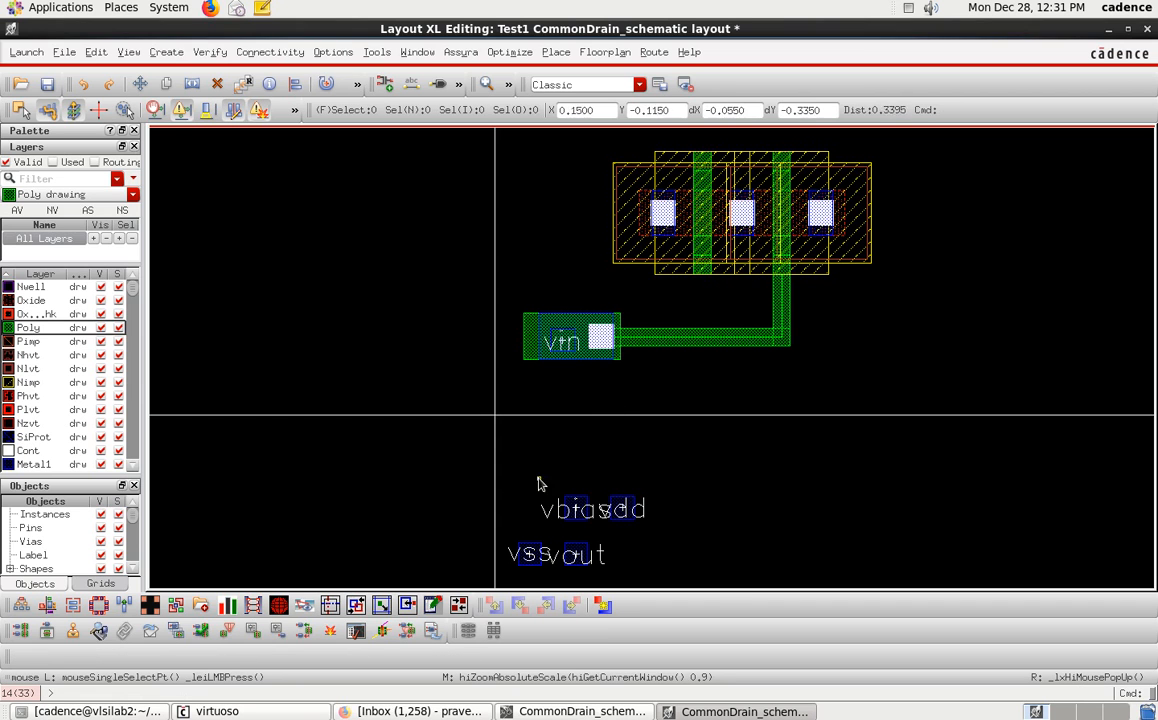
Select the remaining vbias, vdd, vss and vout pins and move them up beside the transistors.
left_click_drag(400, 402, 631, 535)
key("m")
left_click(588, 508)
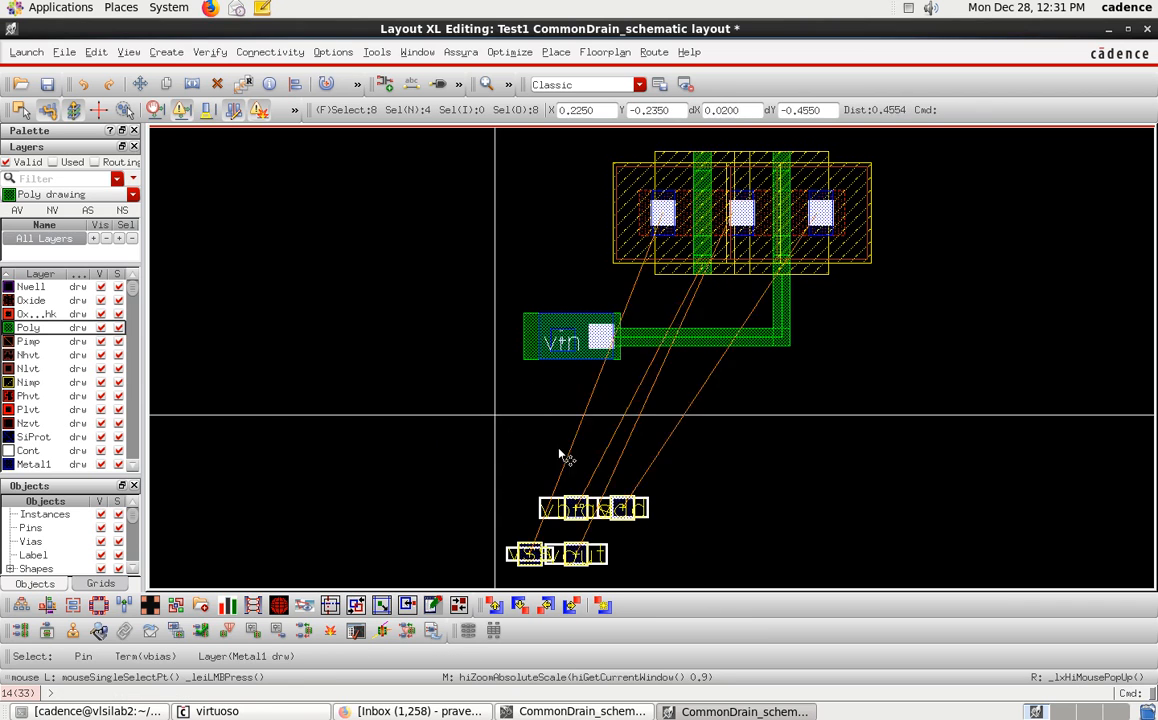
left_click(392, 369)
key("m")
left_click(386, 502)
left_click(406, 311)
left_click(706, 452)
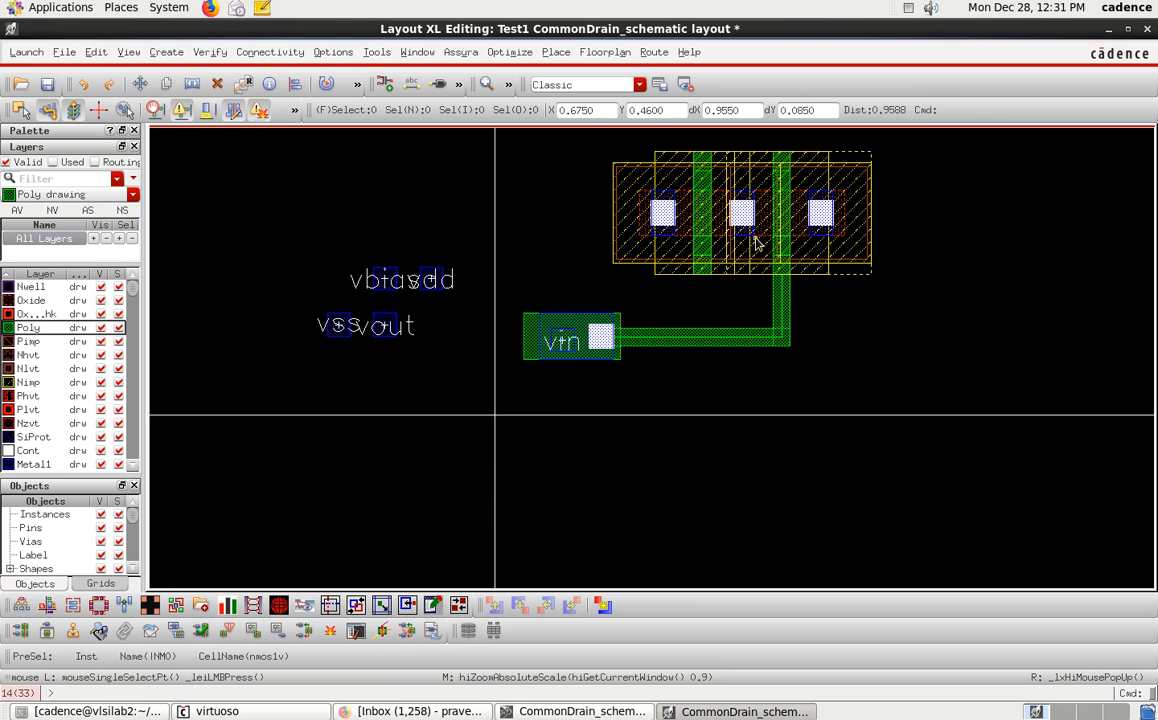
key("f")
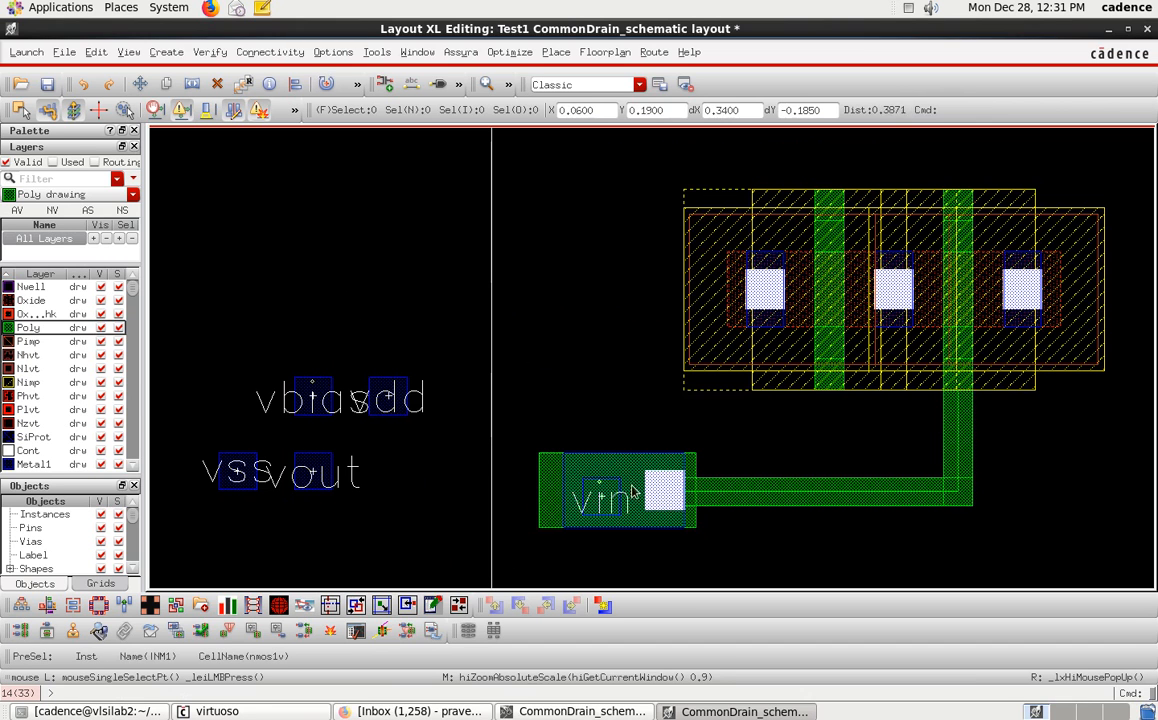
Move the vbias pin up above the vdd pin.
left_click(330, 382)
key("m")
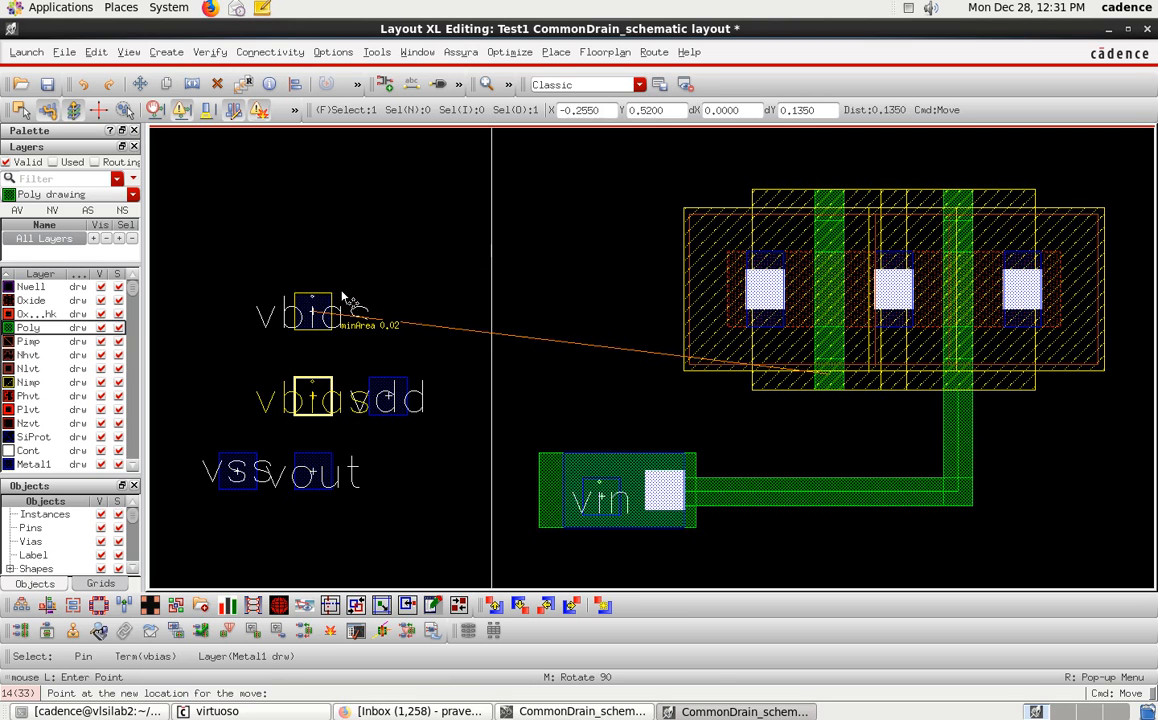
left_click(343, 298)
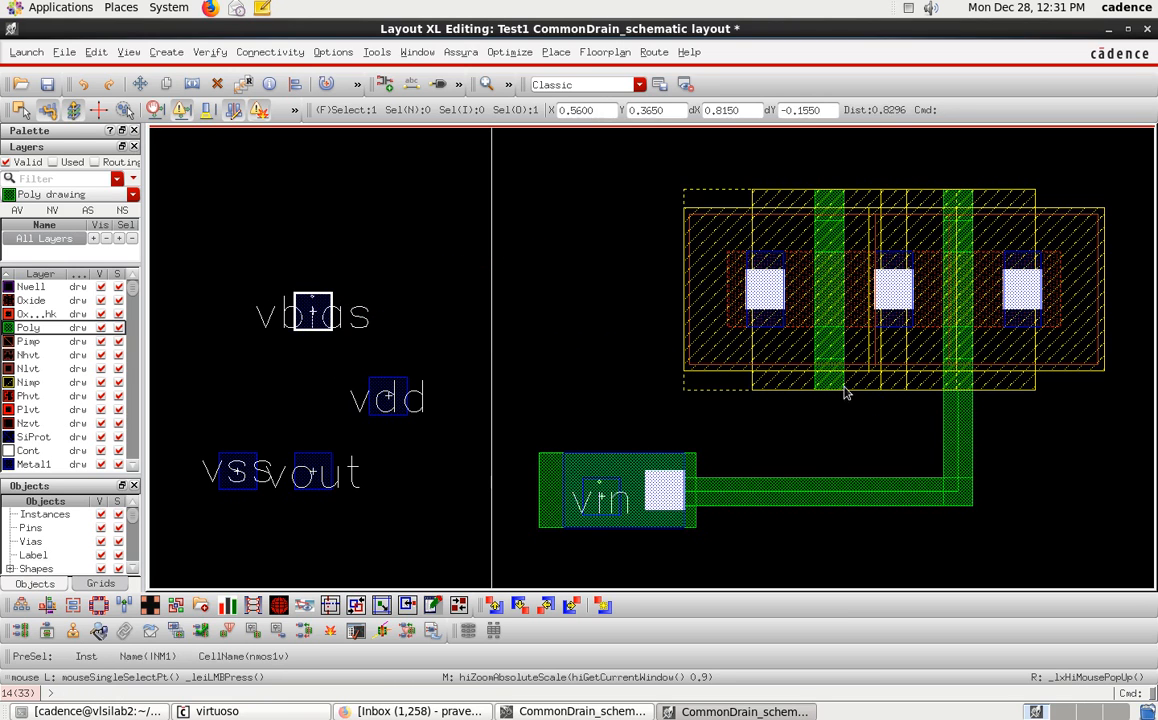
Switch to the schematic to check the vbias pin's connection, then return to the layout.
left_click(580, 711)
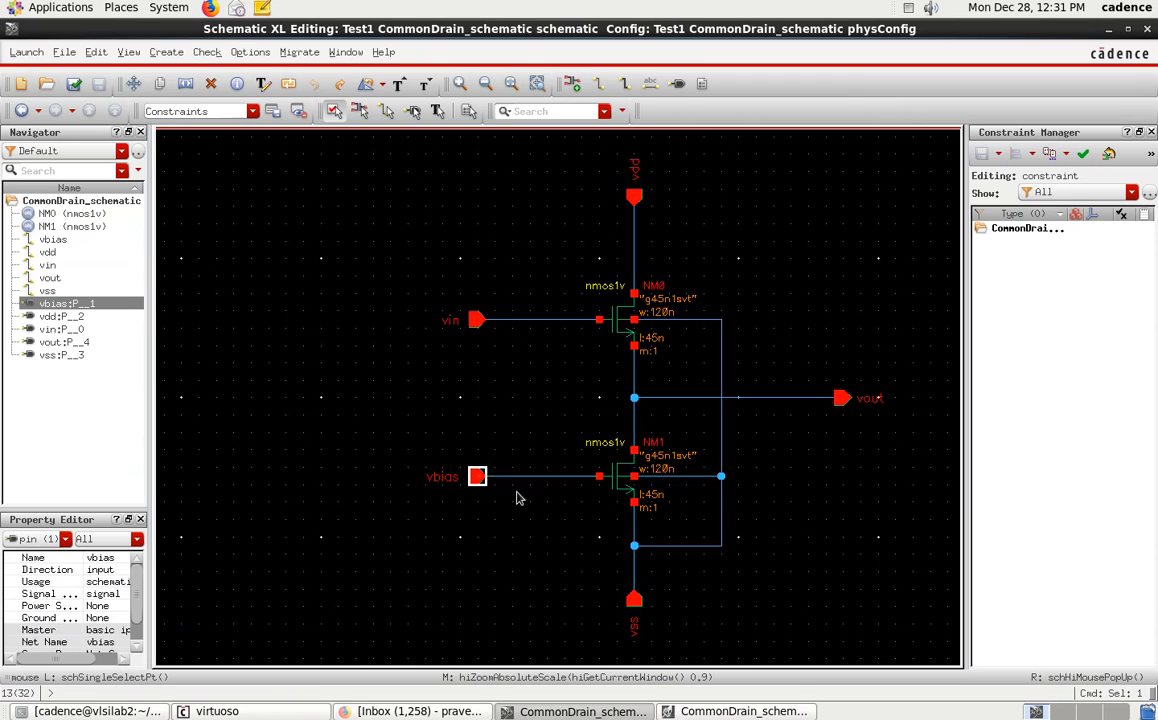
left_click(574, 506)
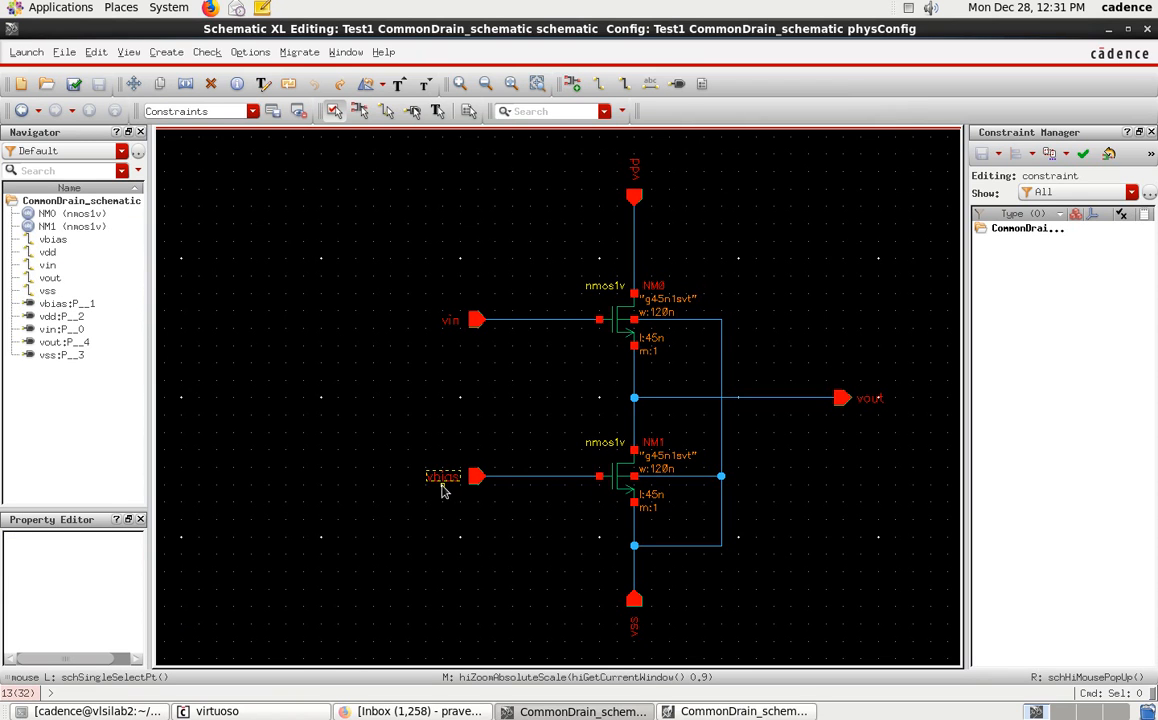
left_click(714, 714)
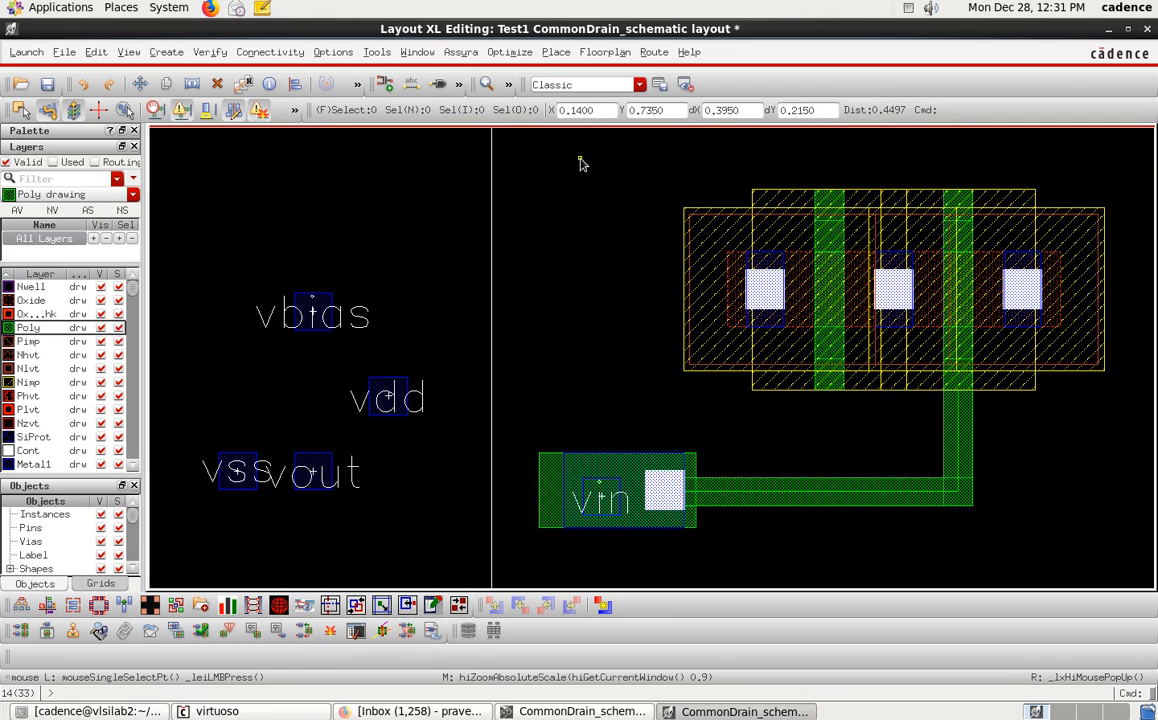
Route a poly wire from the lower transistor's gate upward and then left toward the vbias pin.
scroll(578, 158, "down", 3, "ctrl")
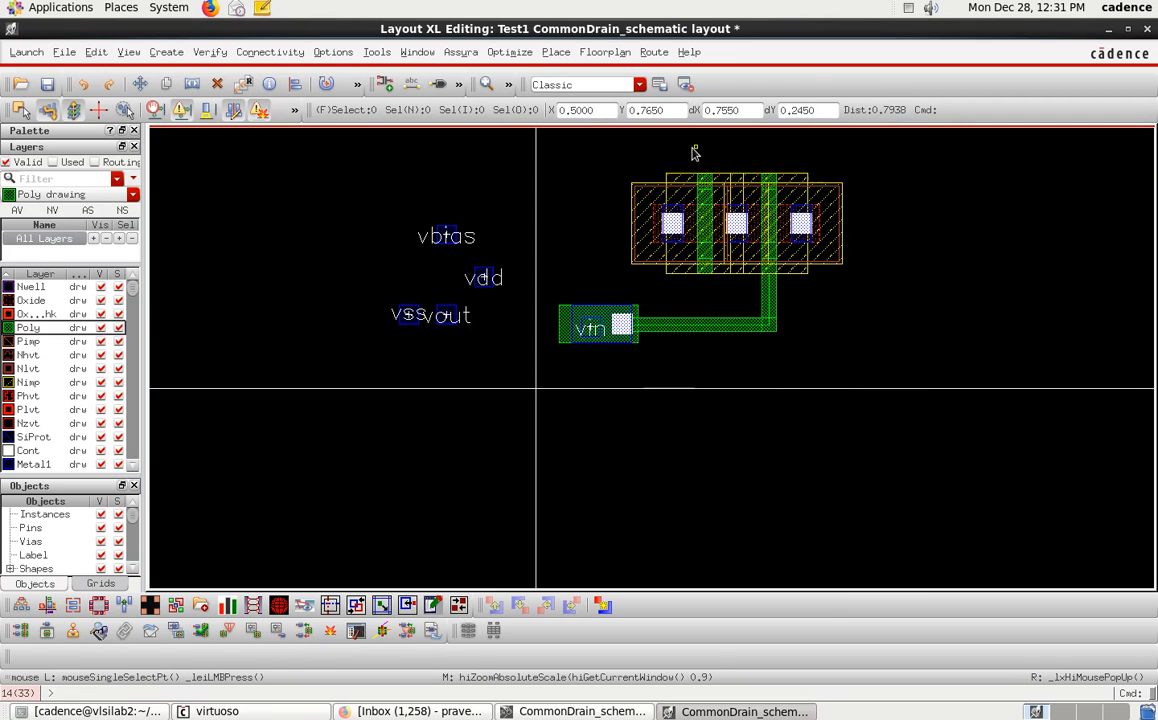
scroll(699, 152, "up", 3, "ctrl")
scroll(695, 155, "down", 6, "ctrl")
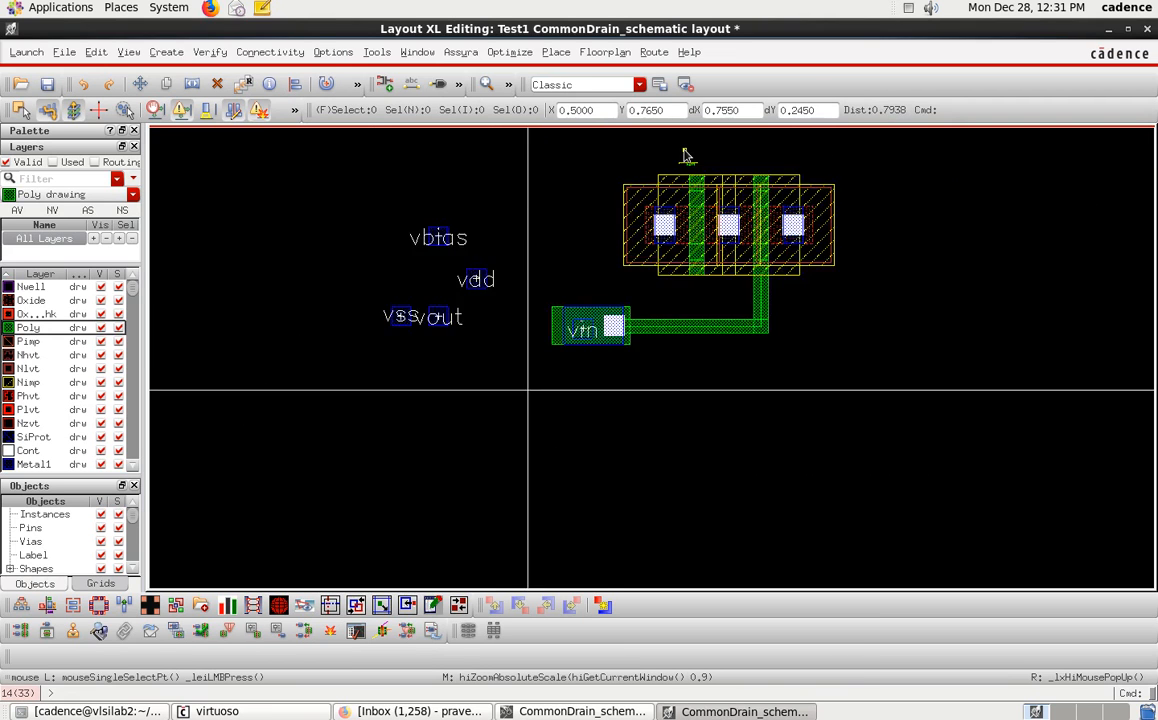
scroll(690, 140, "up", 6, "ctrl")
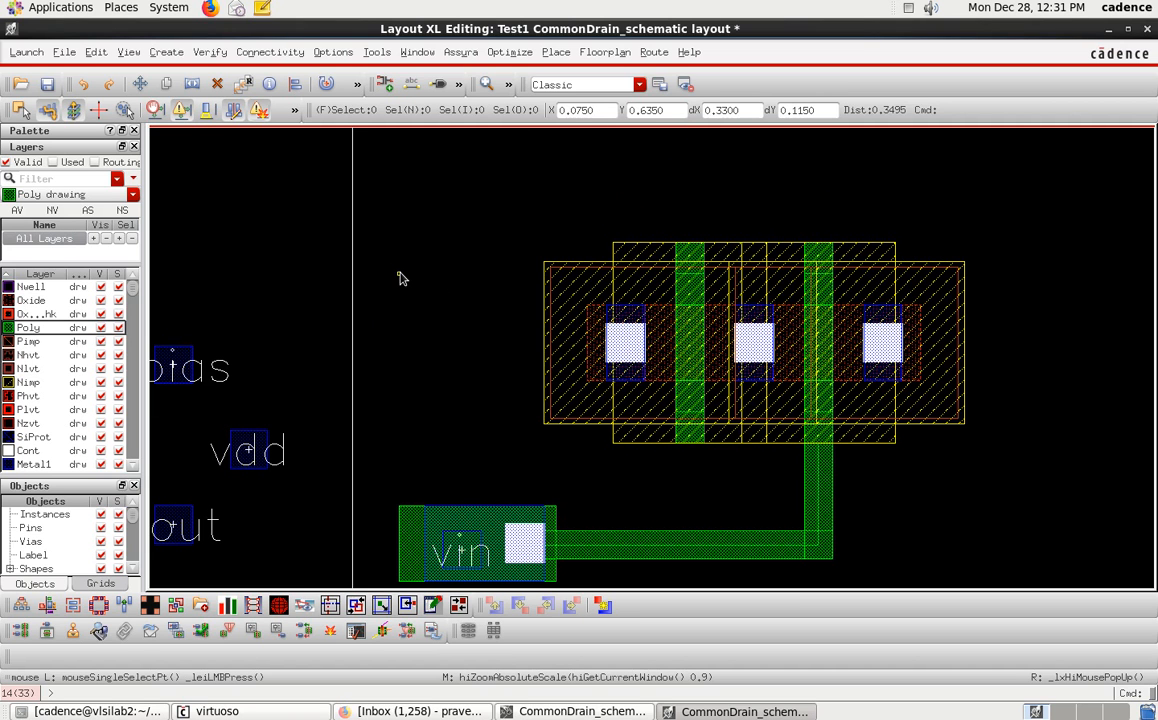
key("p")
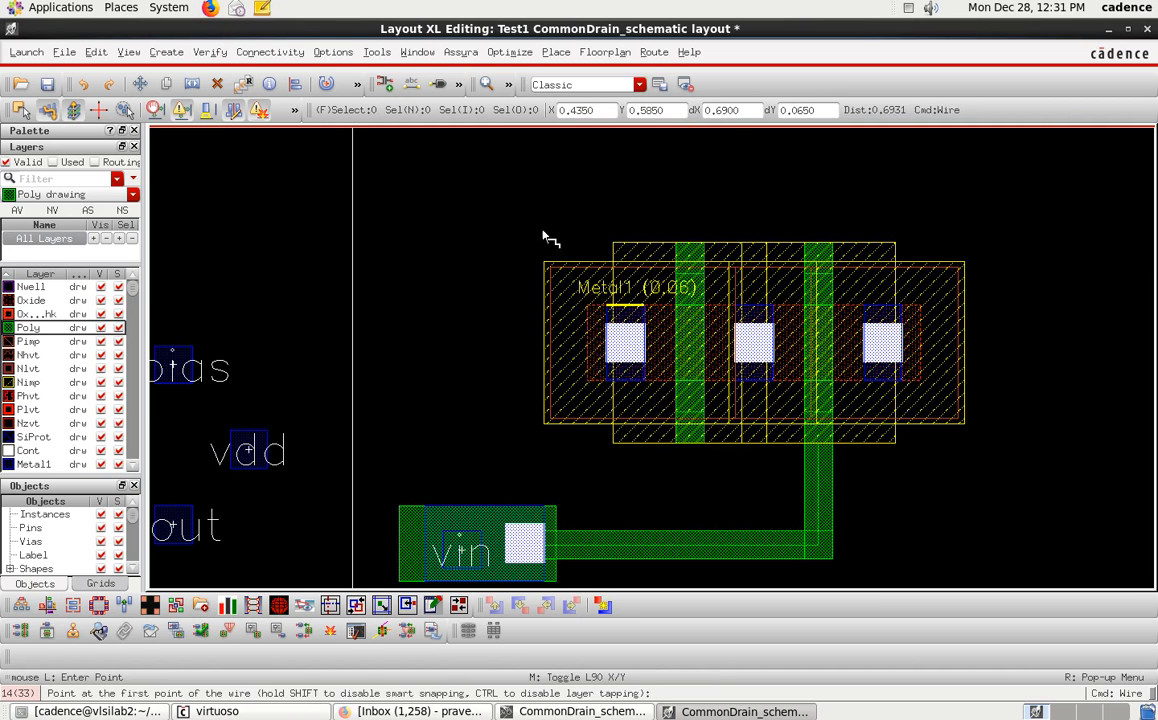
left_click(692, 248)
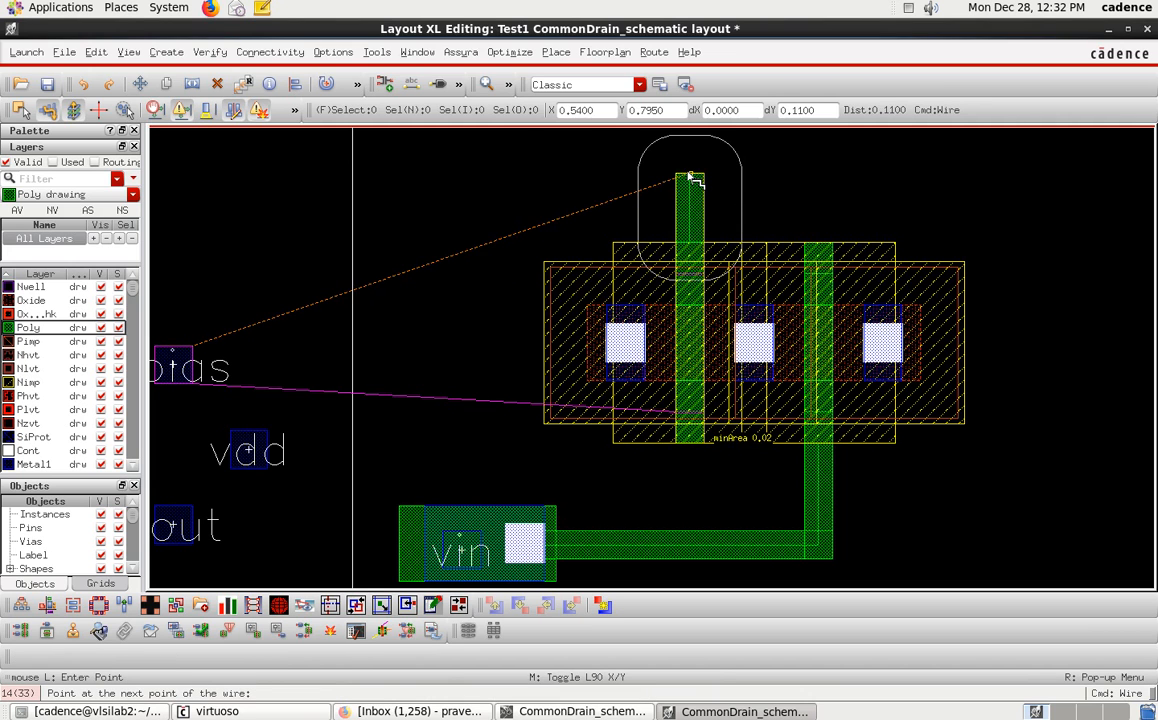
left_click(692, 180)
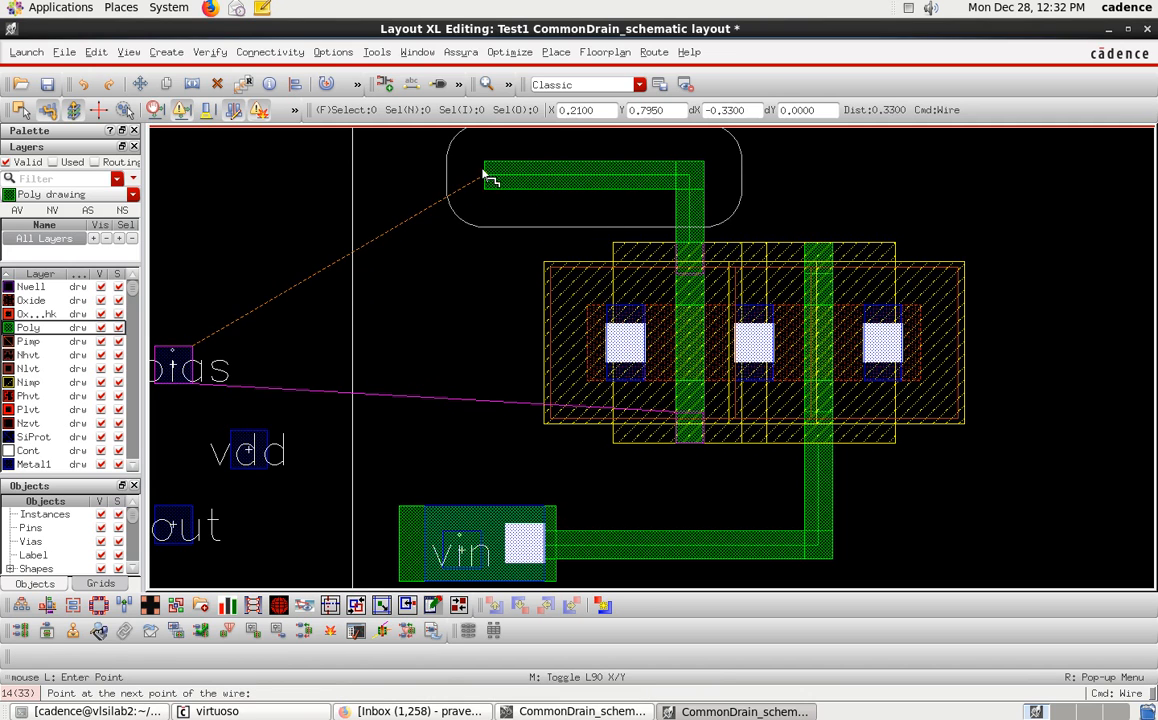
left_click(495, 178)
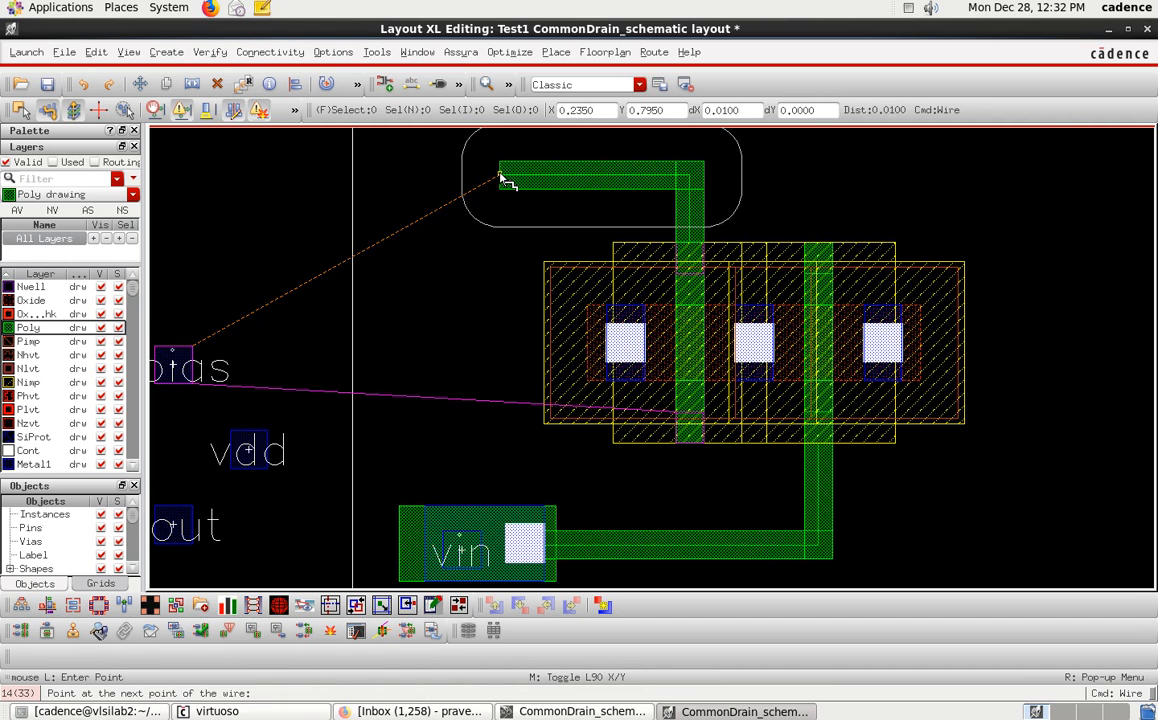
key("Return")
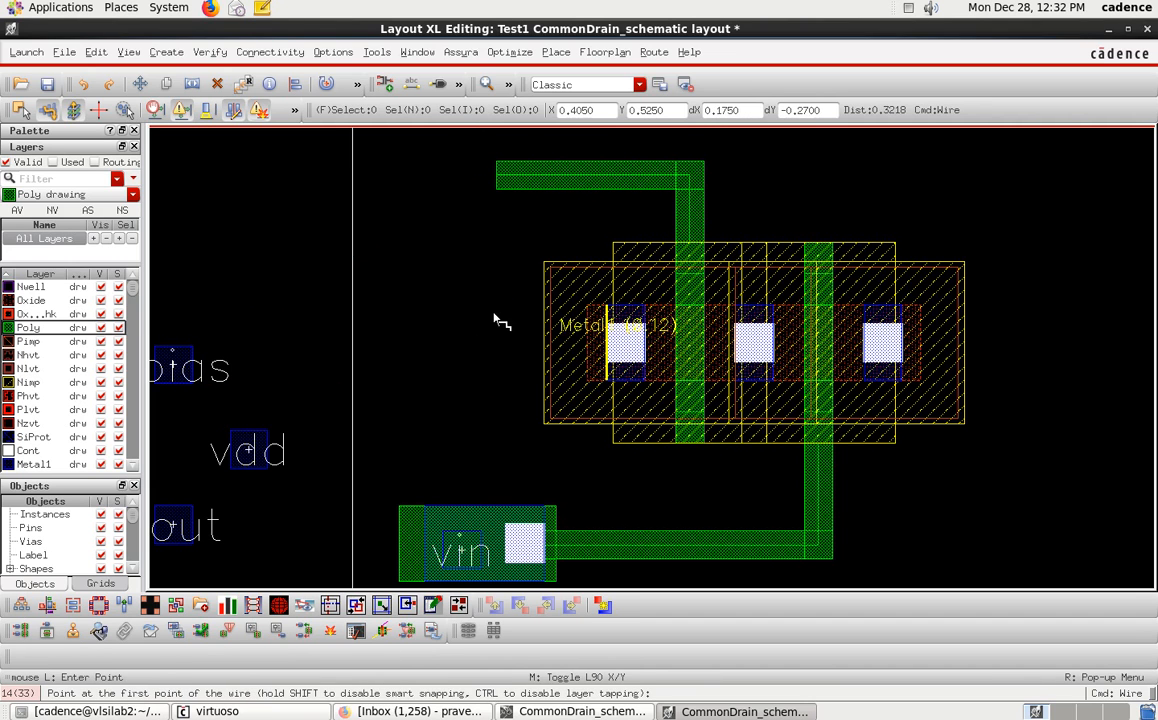
key("Escape")
Move the vbias pin up toward the new poly wire's end.
left_click(186, 347)
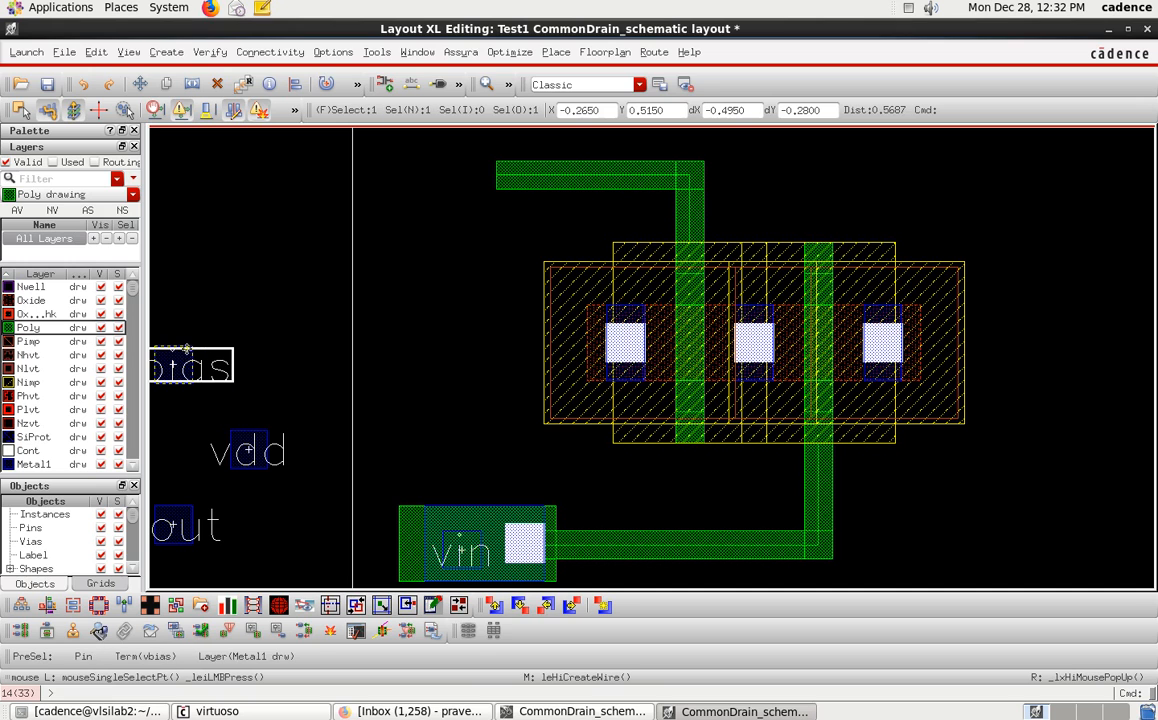
left_click(189, 349)
left_click(193, 330)
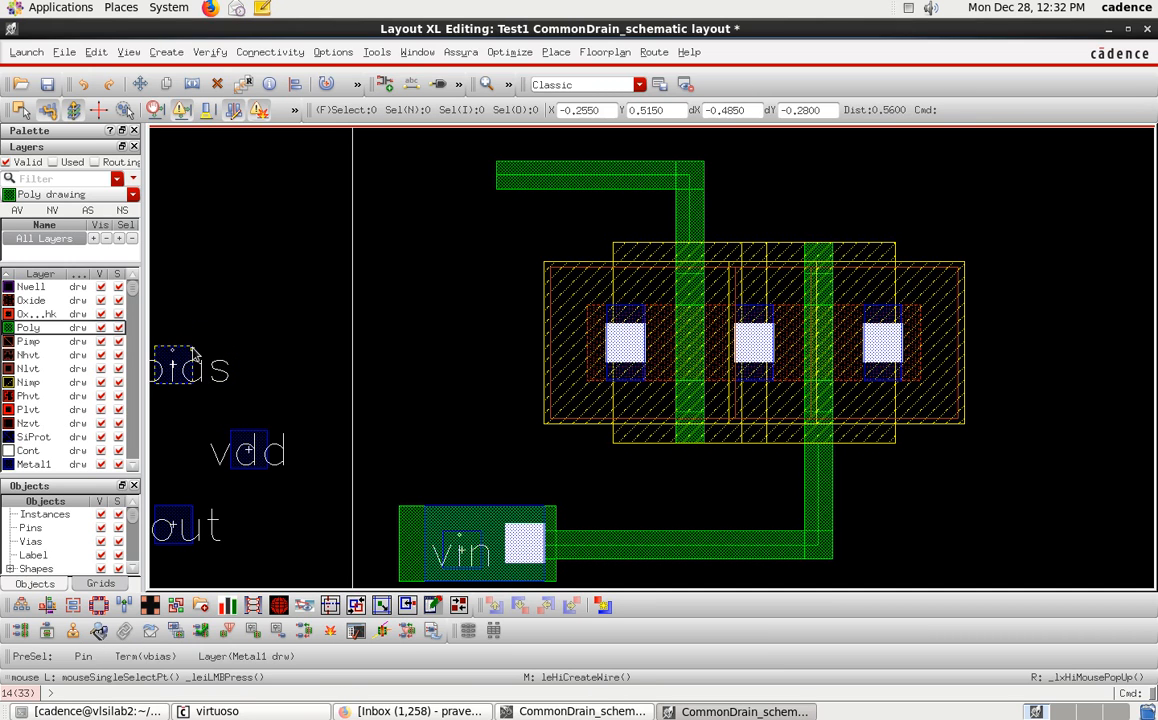
left_click(191, 350)
left_click_drag(191, 349, 278, 216)
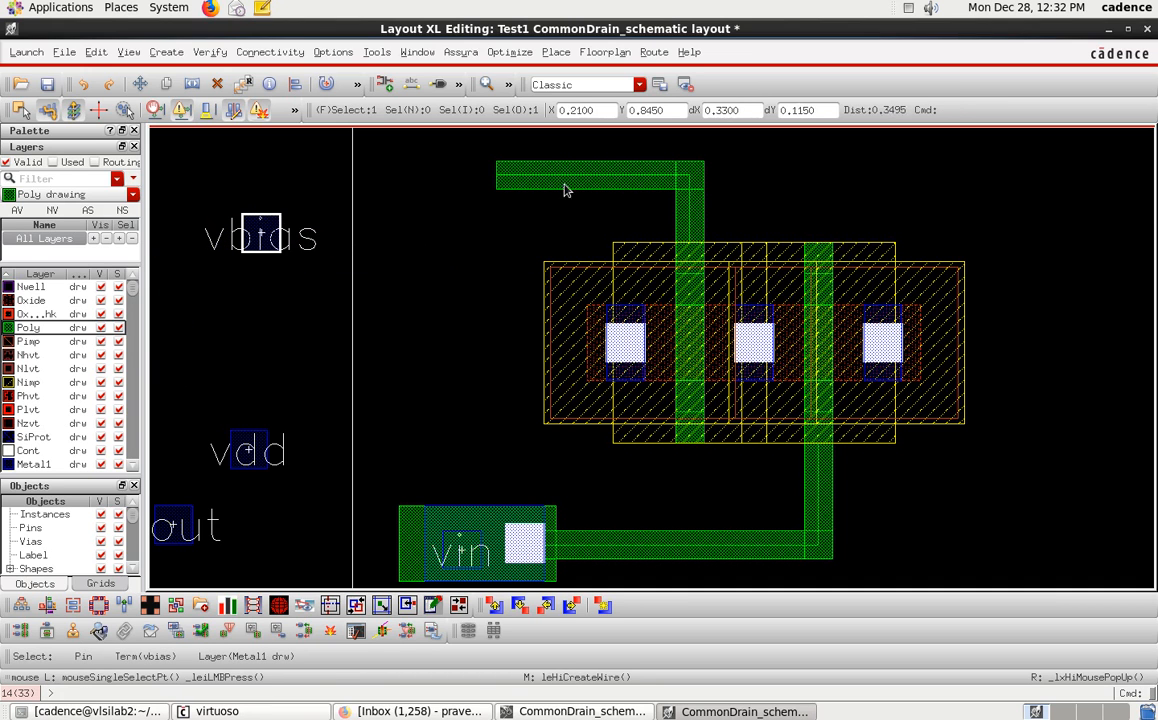
Place an M1_PO via at the left end of the vbias poly wire.
key("o")
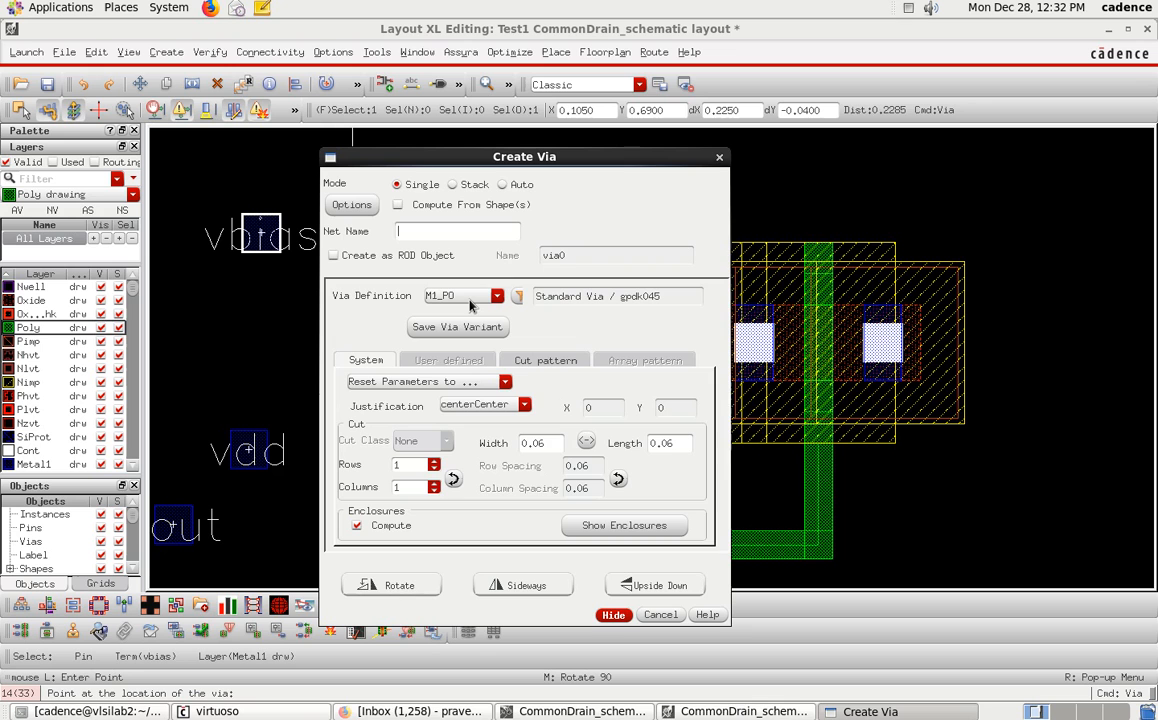
left_click(613, 614)
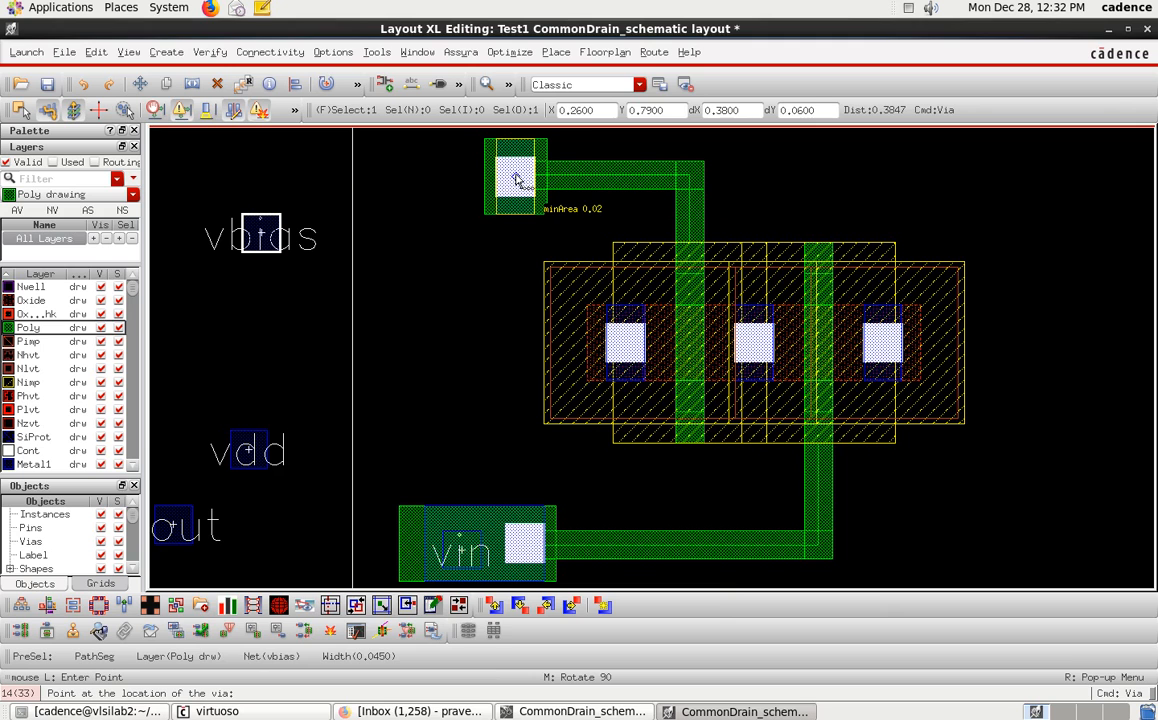
left_click(515, 178)
key("Escape")
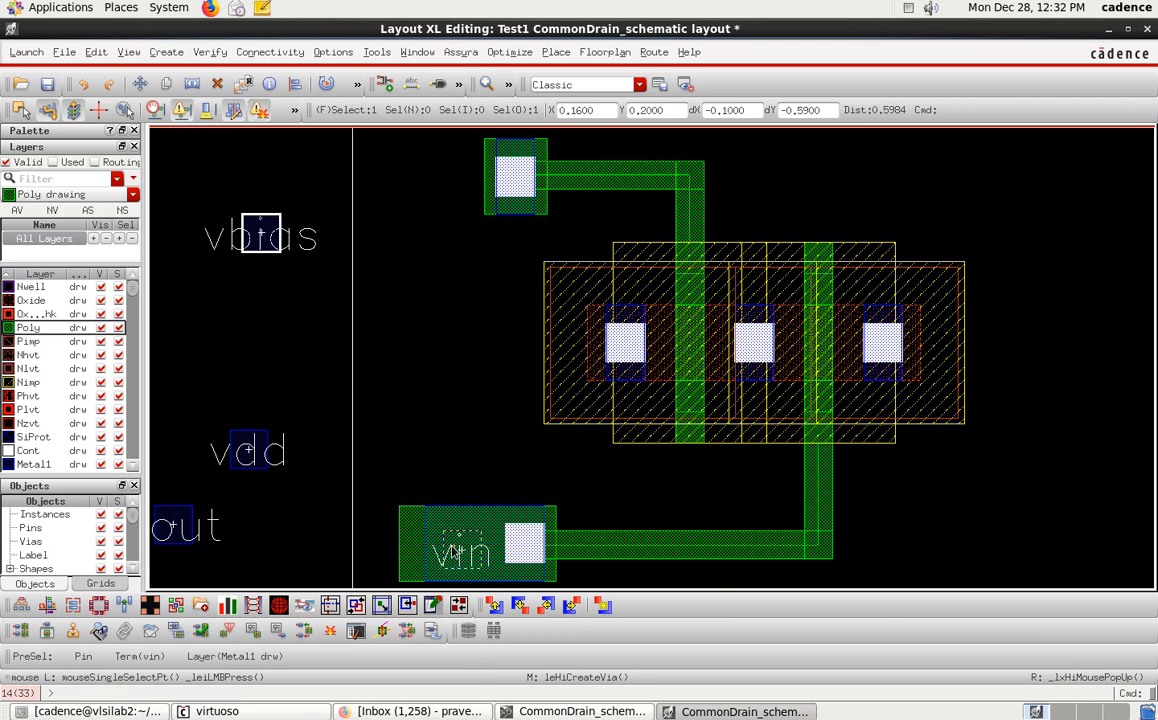
Select the new via and flatten it one level.
left_click(505, 165)
left_click(499, 155)
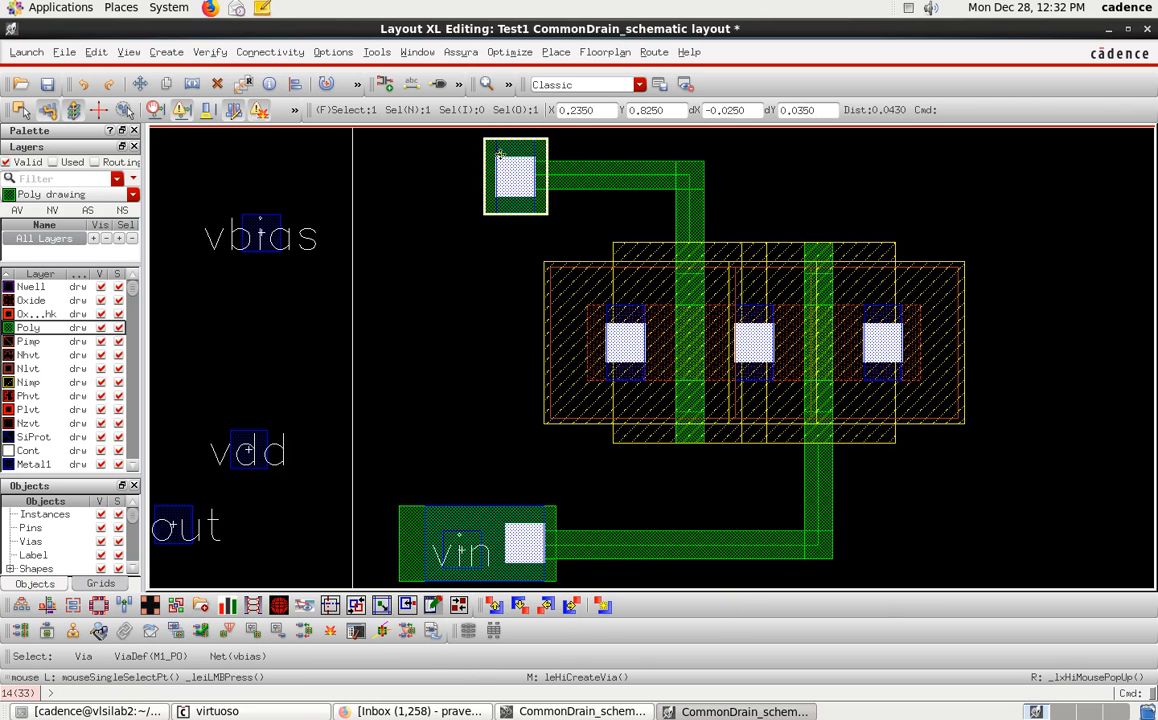
left_click(94, 54)
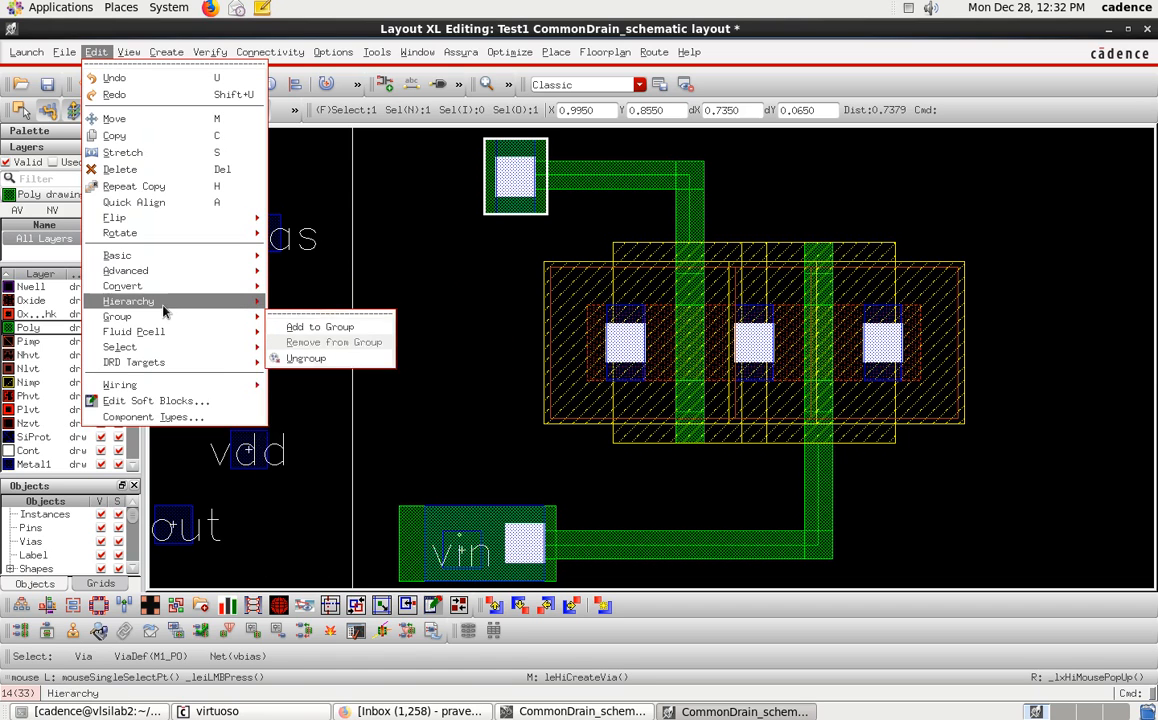
mouse_move(230, 309)
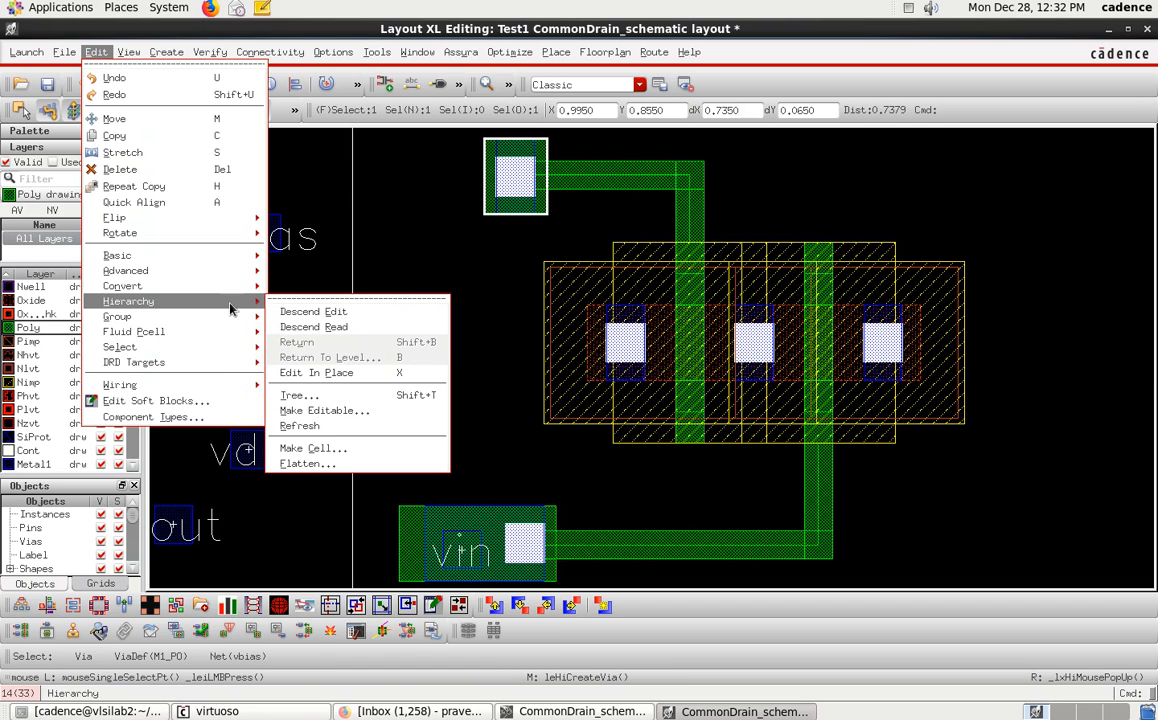
left_click(352, 465)
left_click(421, 316)
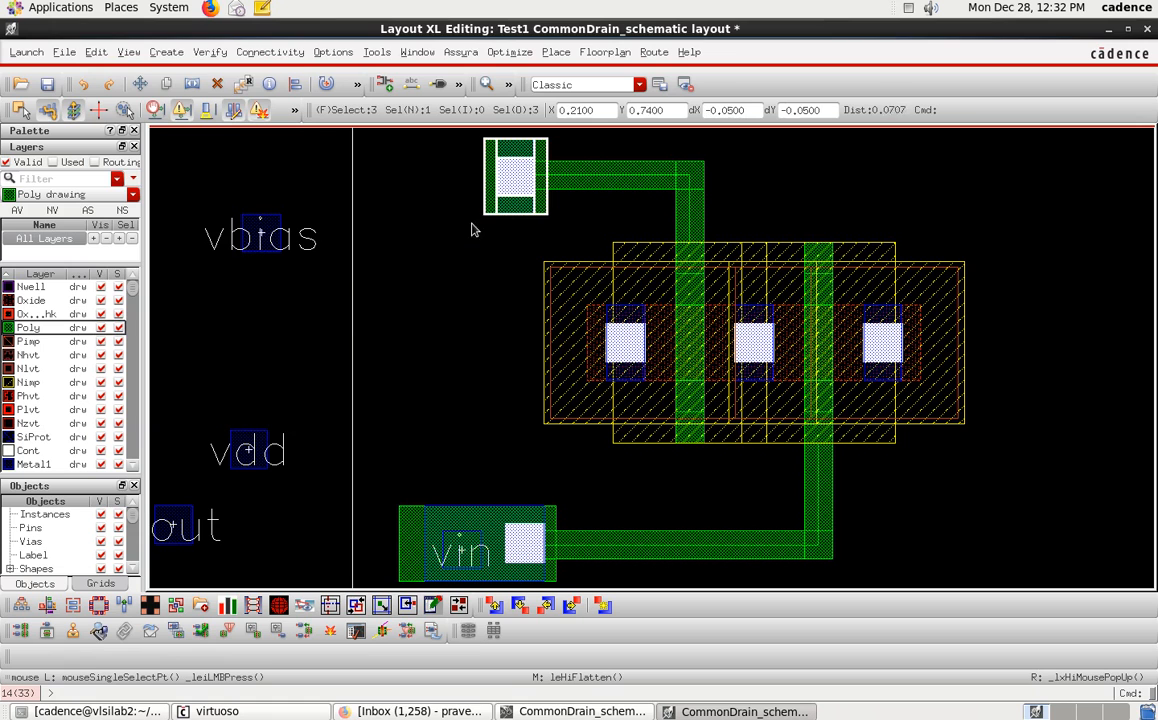
left_click(472, 235)
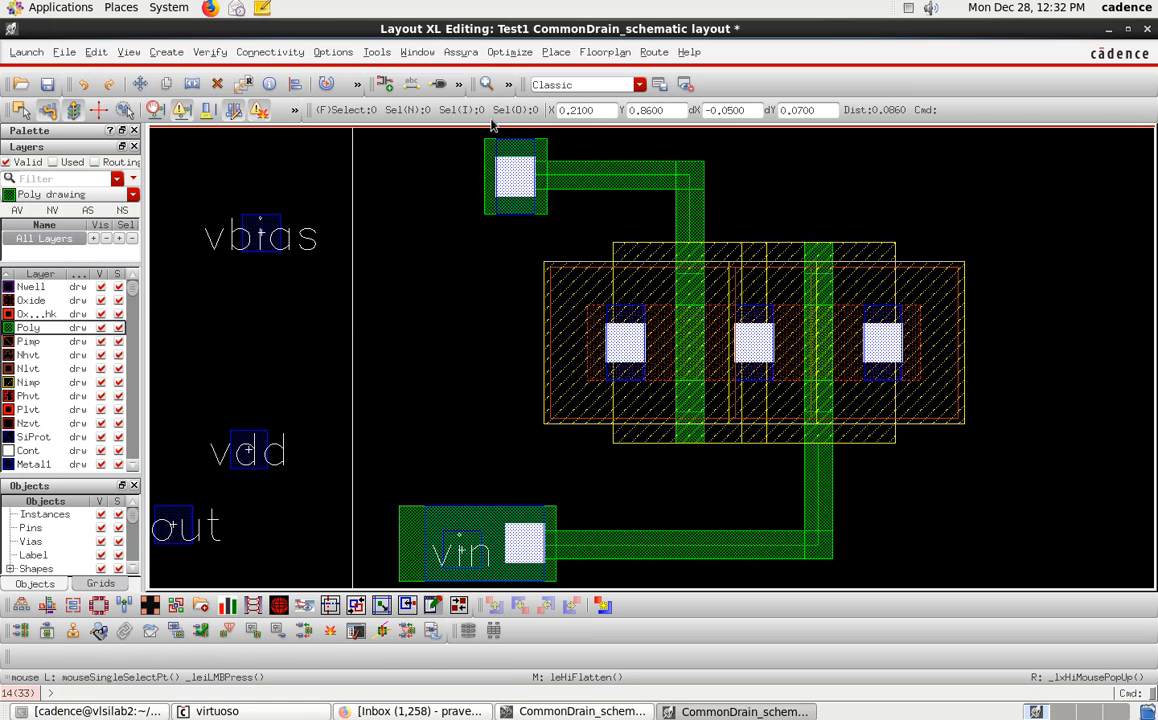
middle_click(491, 158)
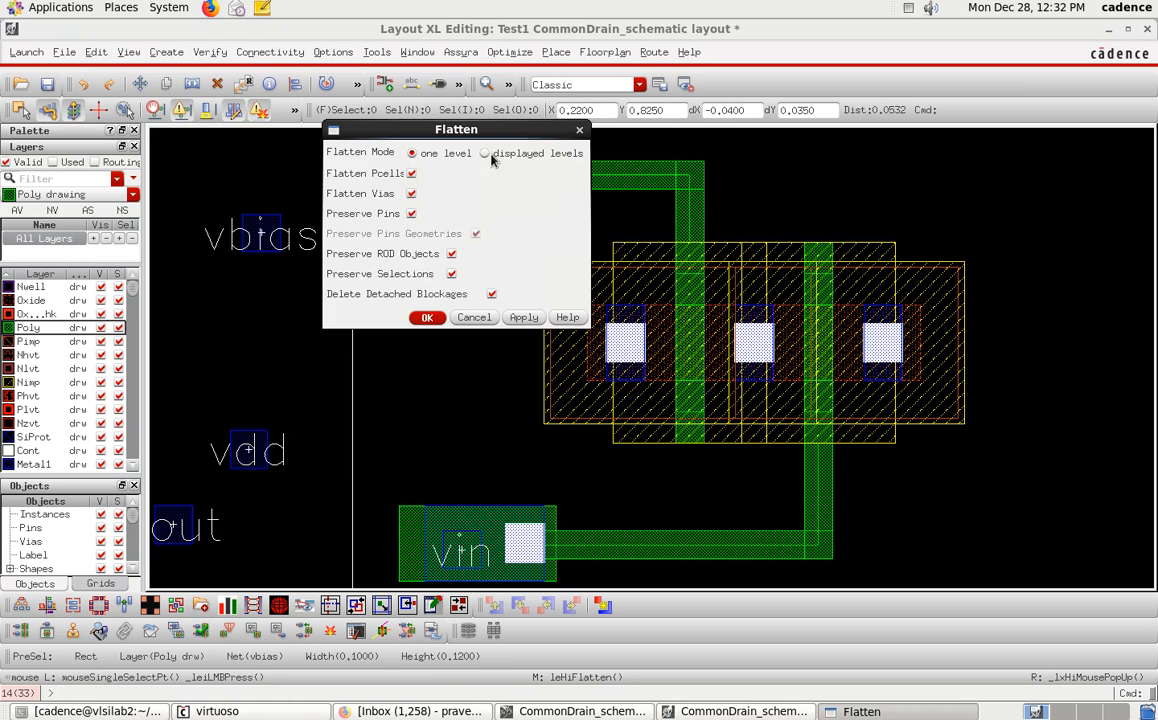
left_click(476, 318)
Stretch the via's poly pad and Metal1 rectangle leftward to enlarge the landing area.
scroll(501, 176, "up", 3, "ctrl")
scroll(501, 176, "down", 4, "ctrl")
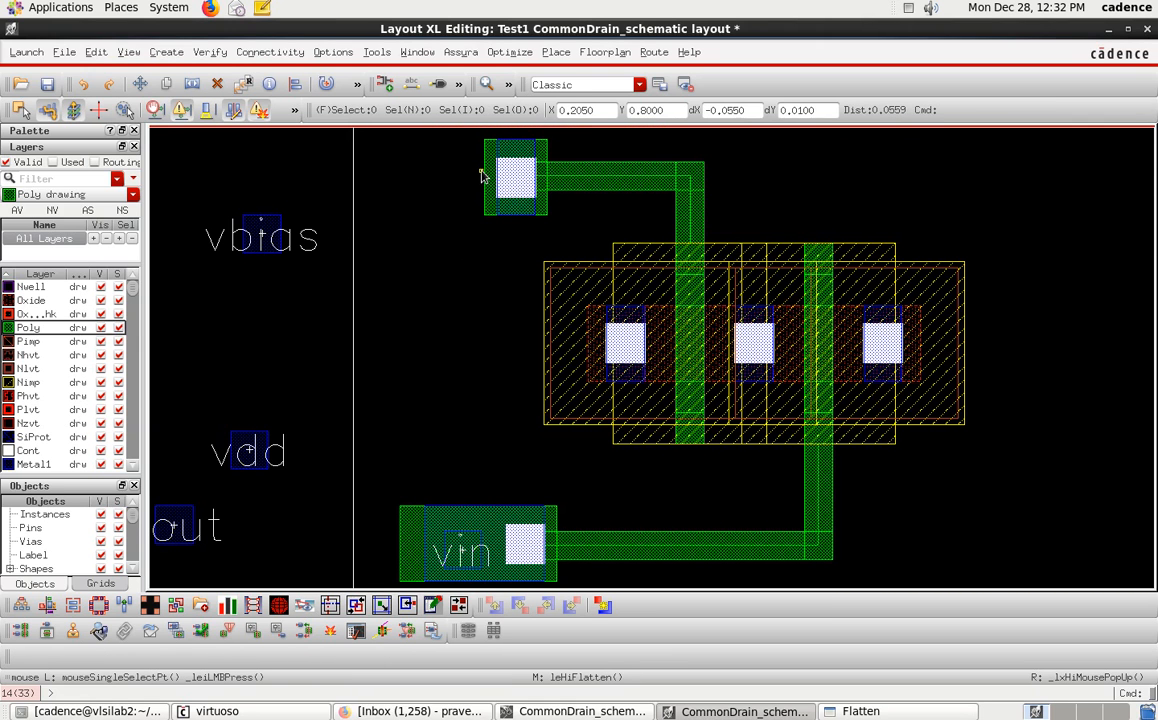
key("s")
left_click(485, 175)
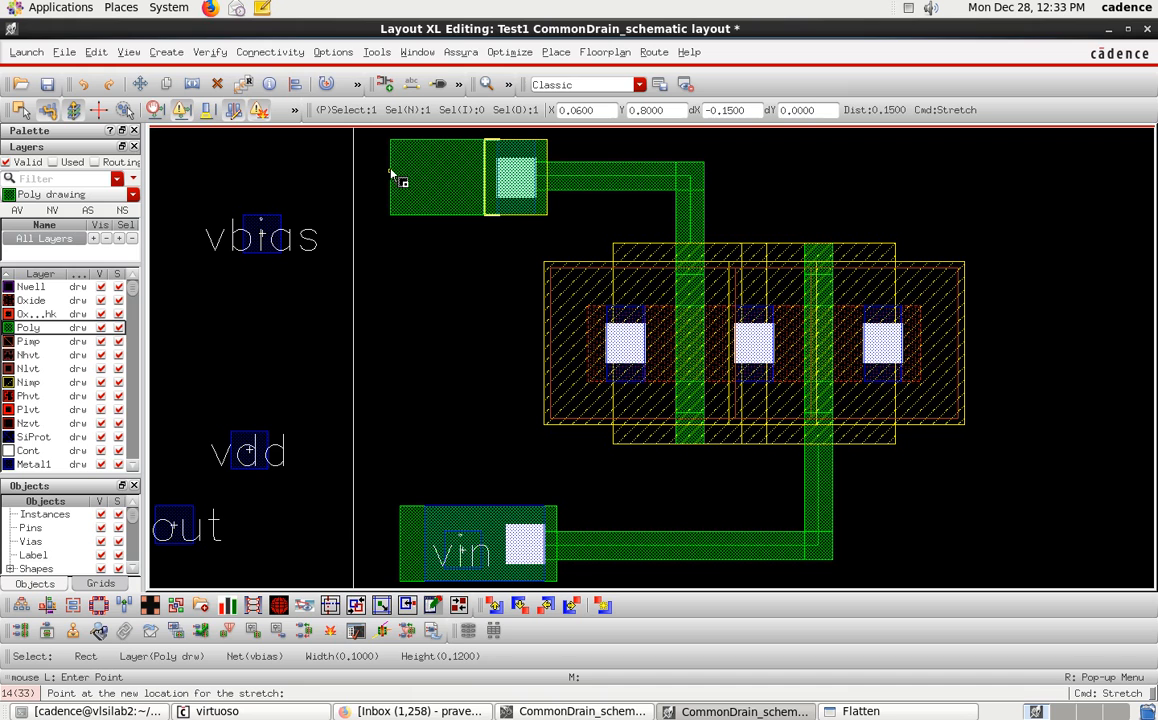
left_click(393, 176)
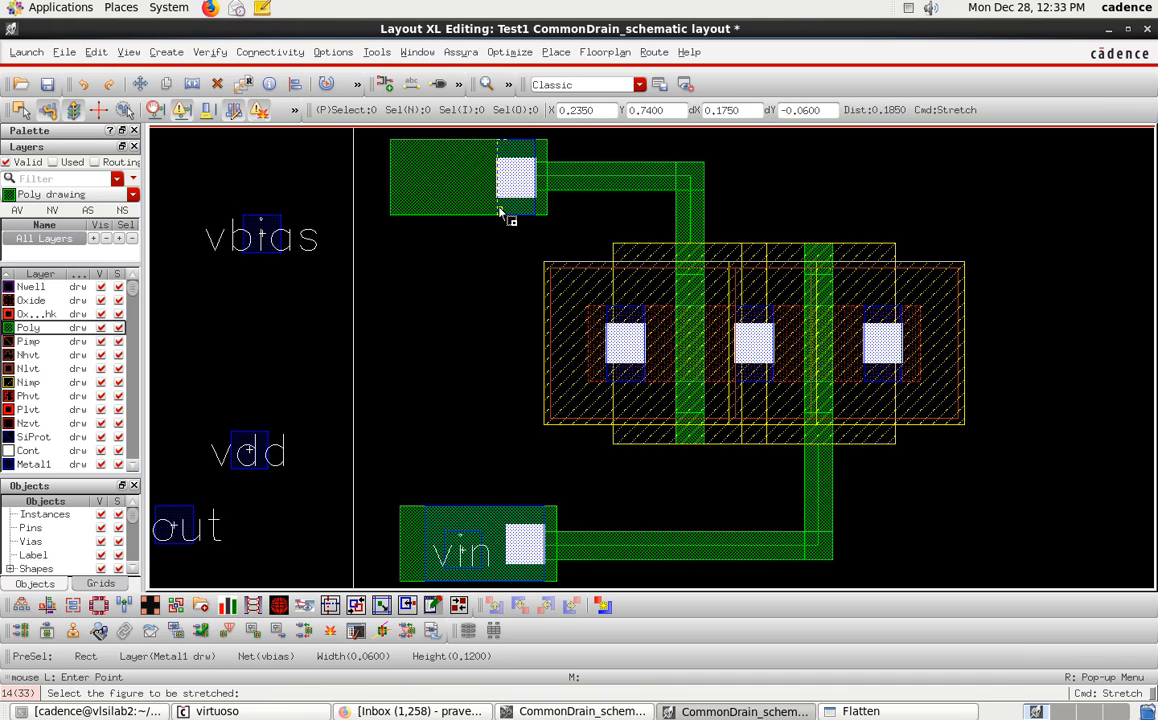
left_click(499, 210)
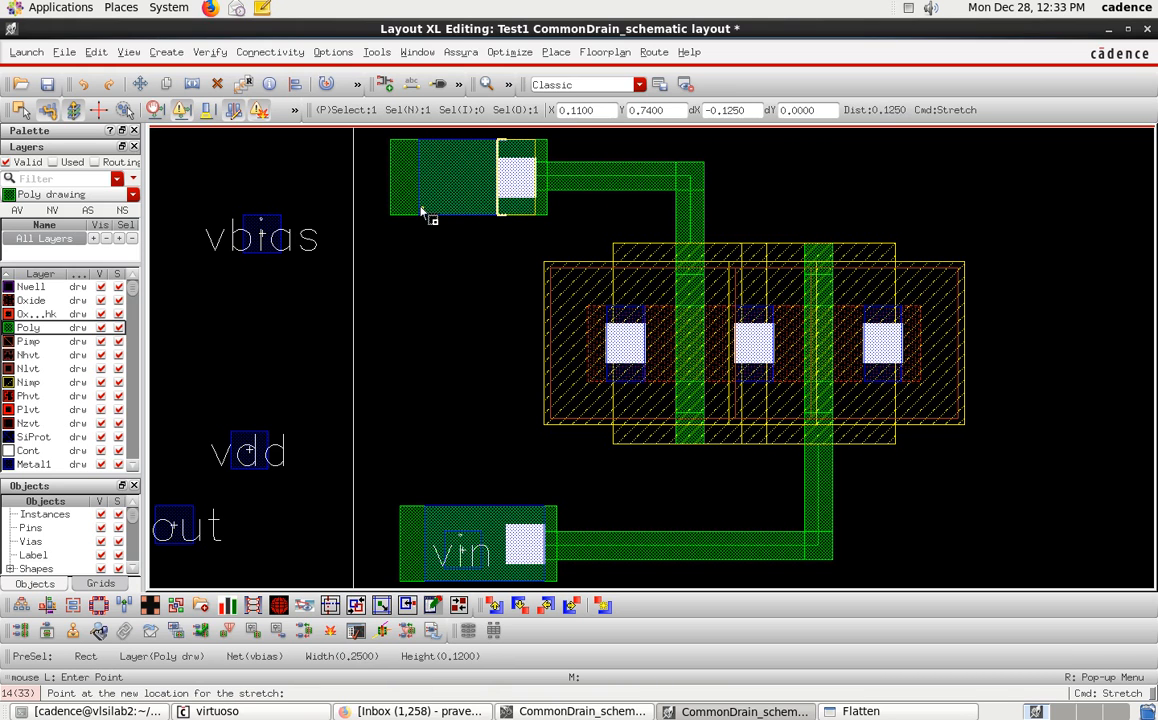
key("Escape")
key("Escape")
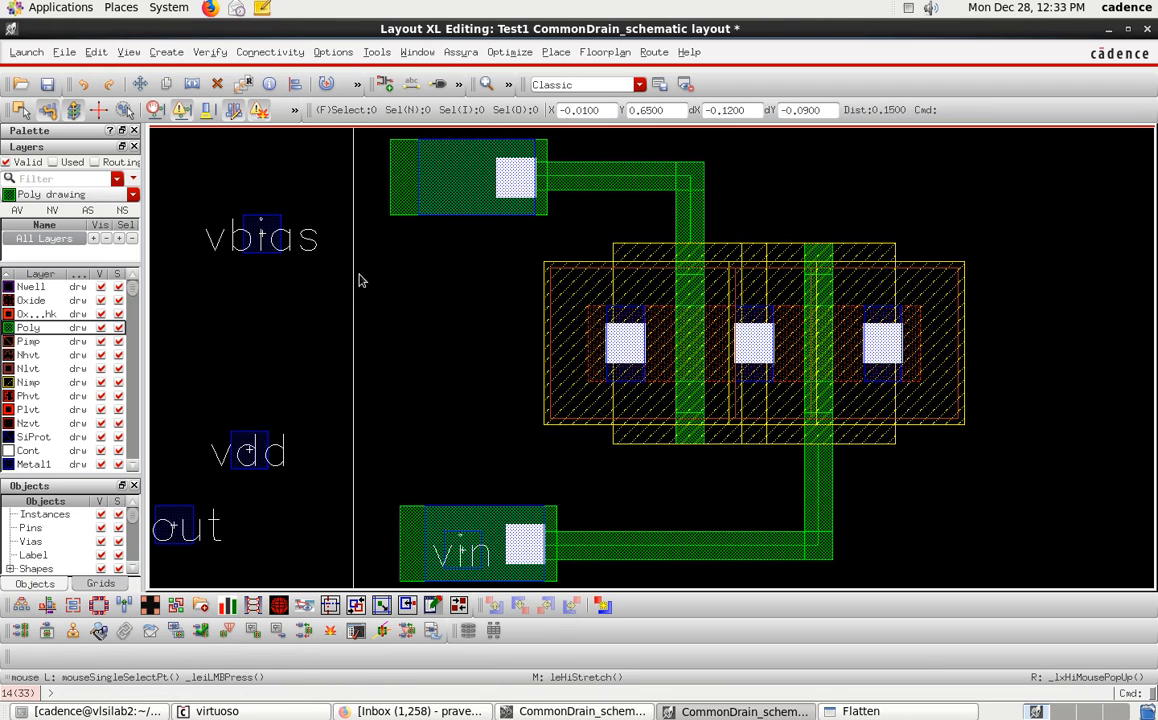
Move the vbias pin onto the via's Metal1 pad.
left_click(271, 216)
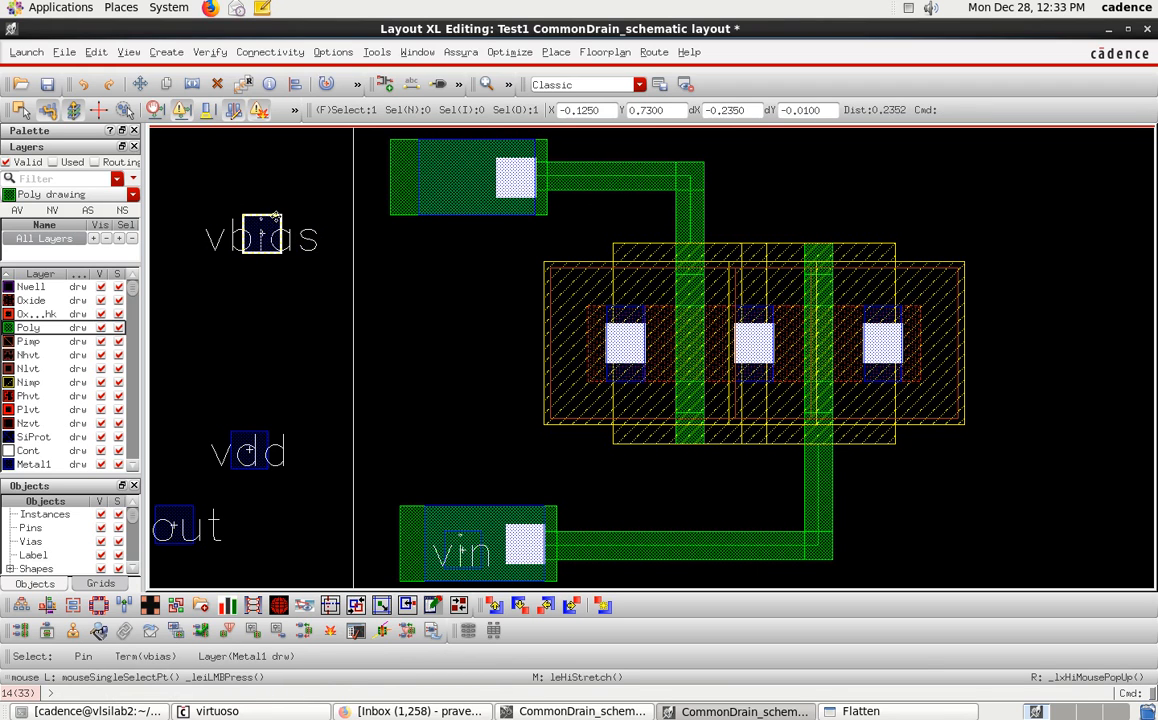
left_click_drag(277, 213, 285, 155)
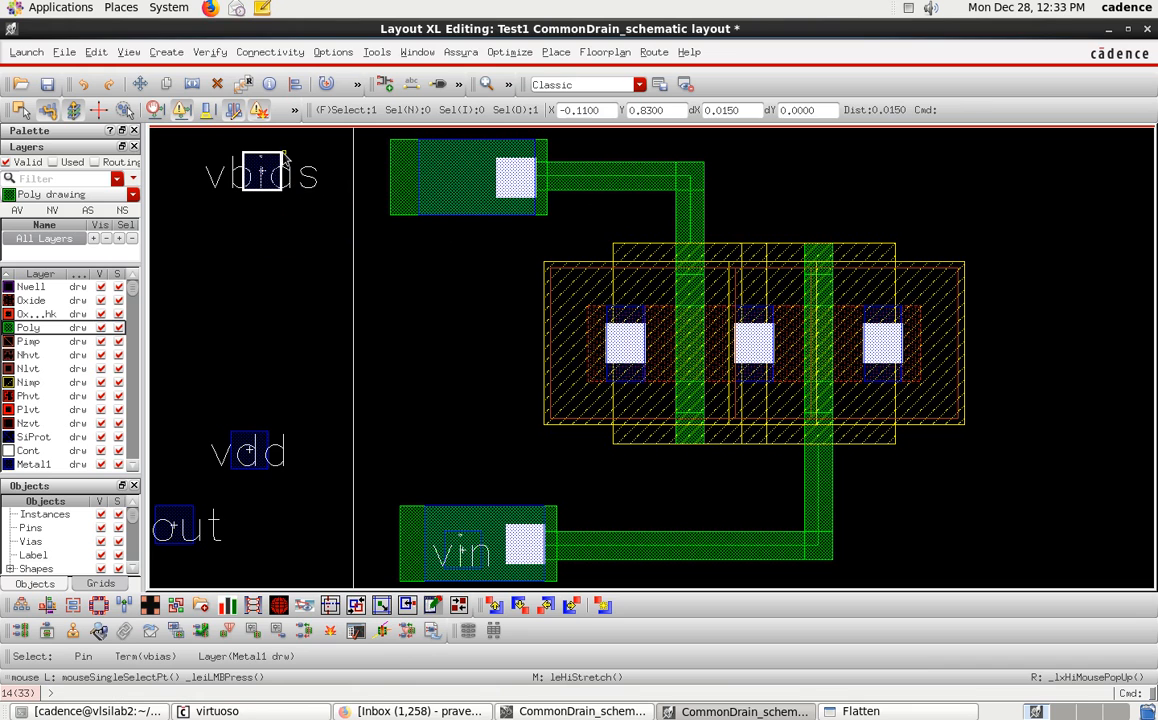
key("m")
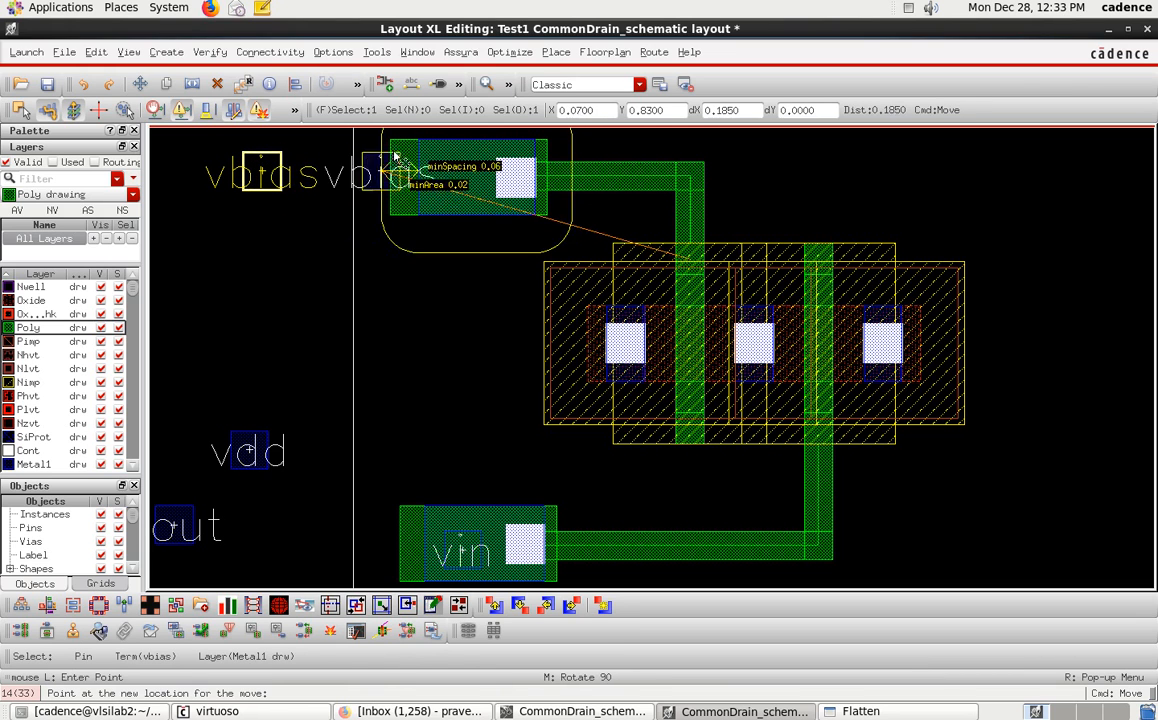
left_click(479, 161)
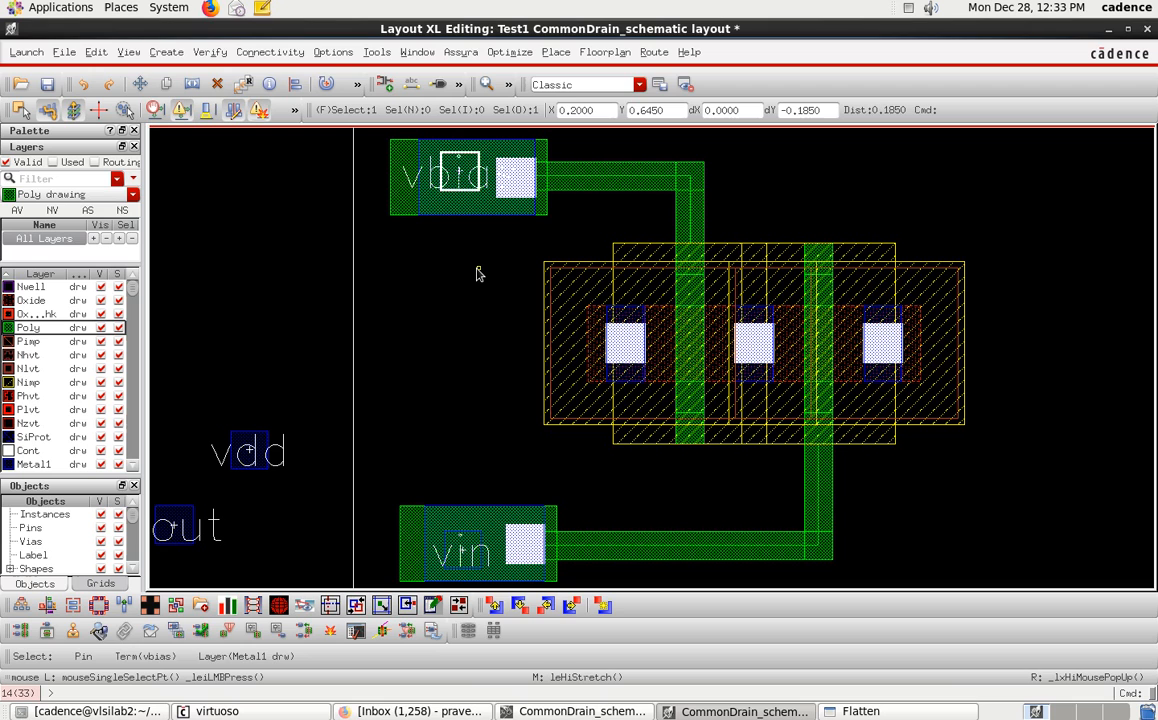
left_click(478, 273)
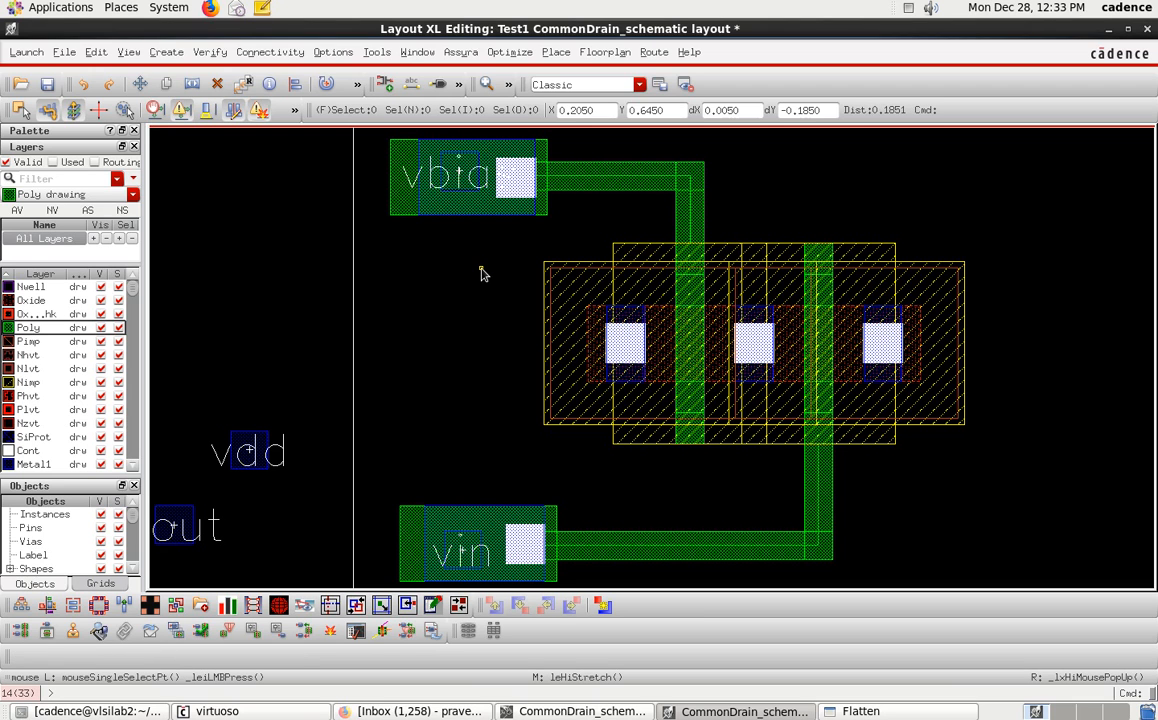
Cancel the leftover Flatten dialog and return to the layout window.
scroll(480, 273, "down", 2, "ctrl")
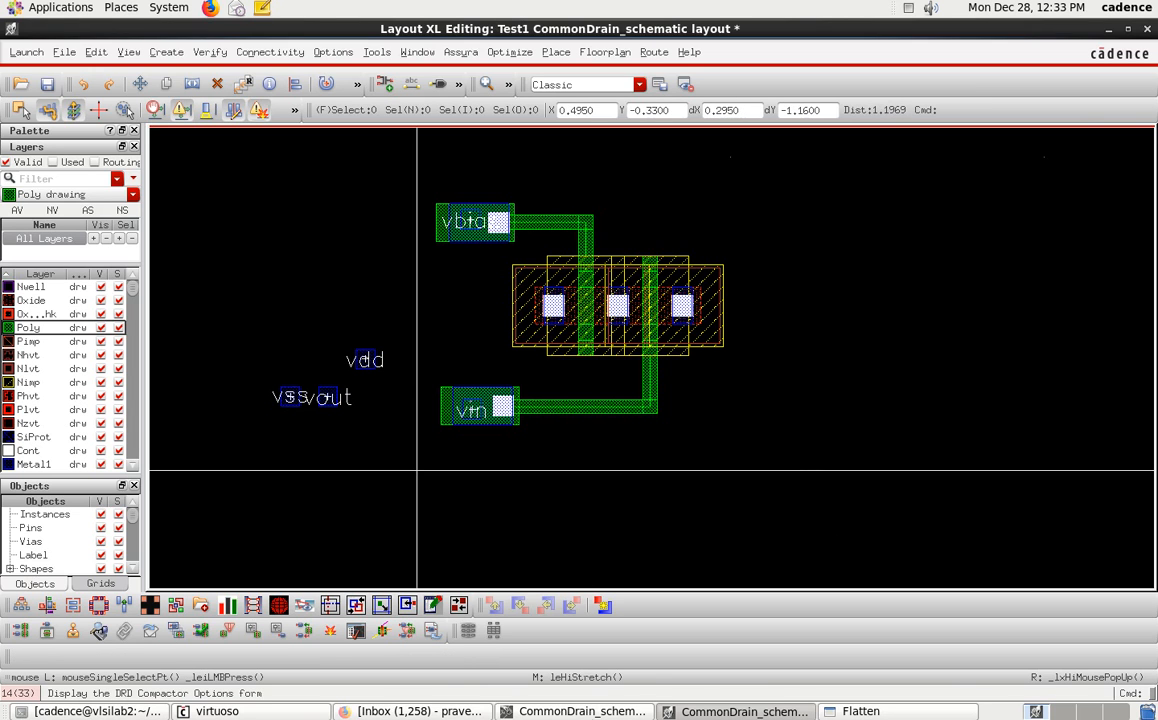
left_click(591, 715)
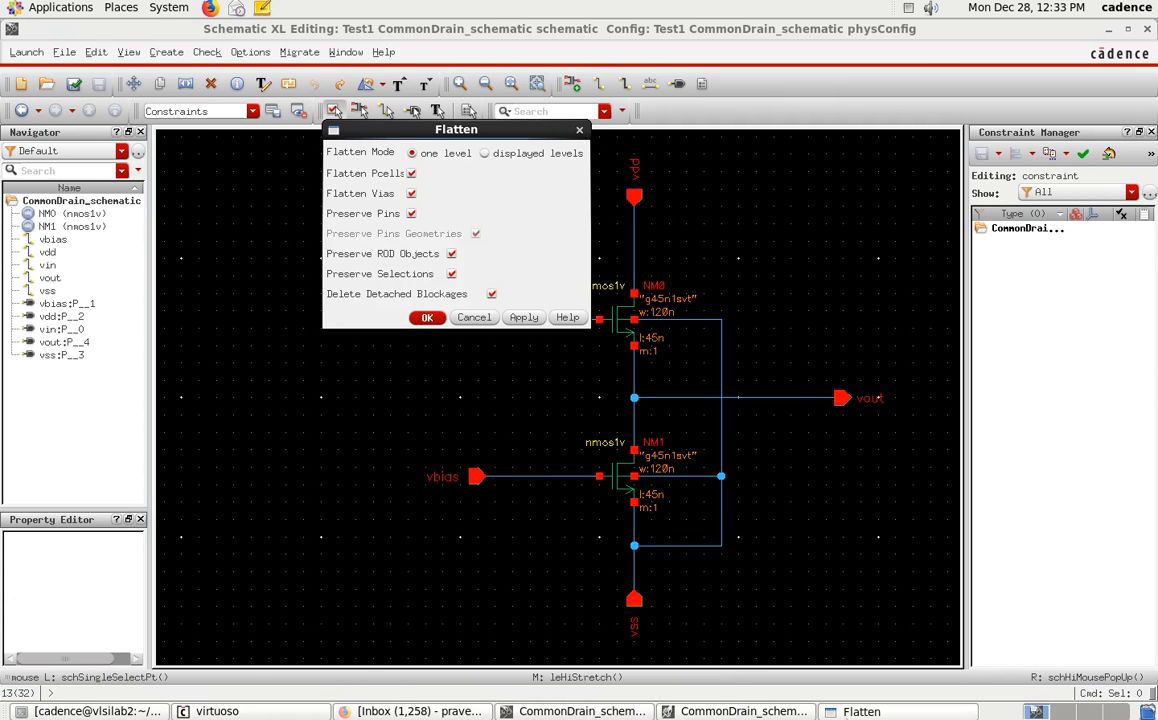
left_click(480, 318)
left_click(763, 712)
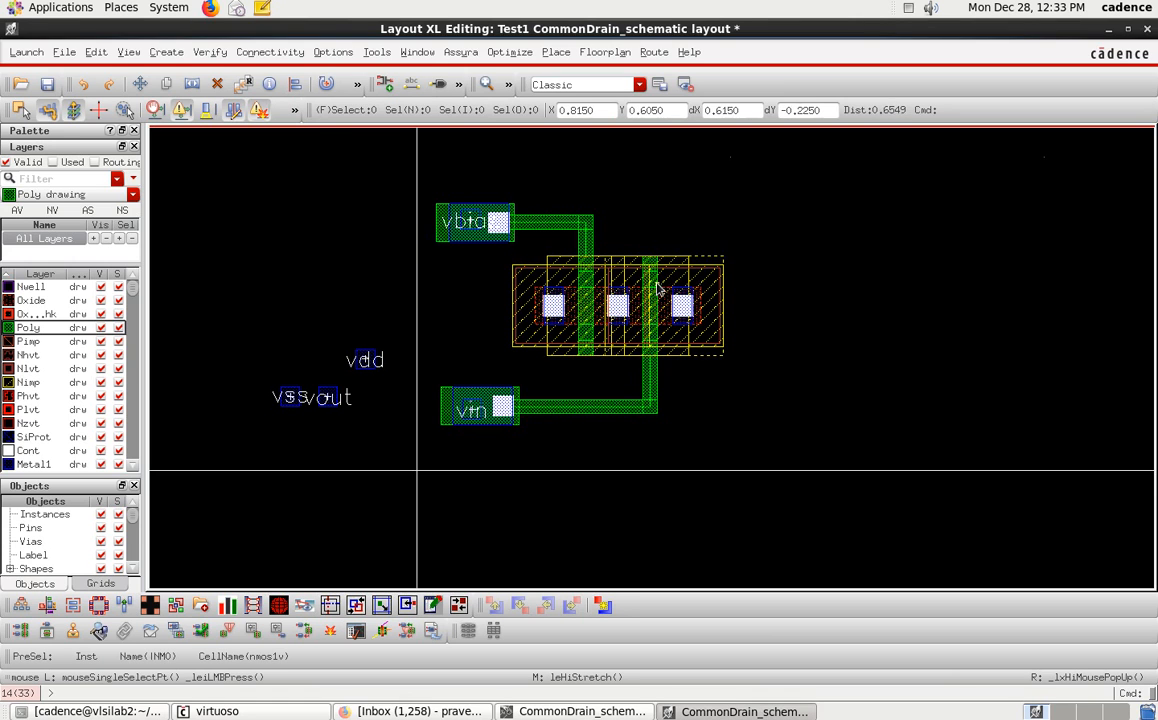
Move the vout pin to the lower right of the transistor stack.
scroll(672, 284, "up", 1)
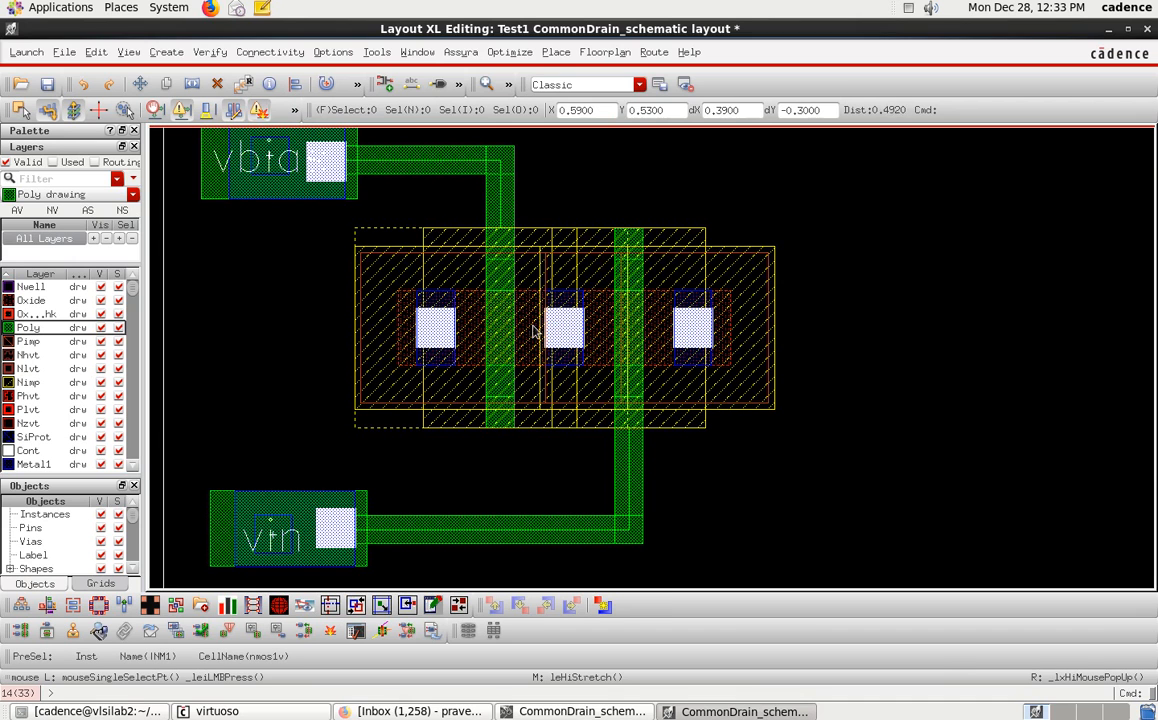
scroll(590, 323, "down", 1)
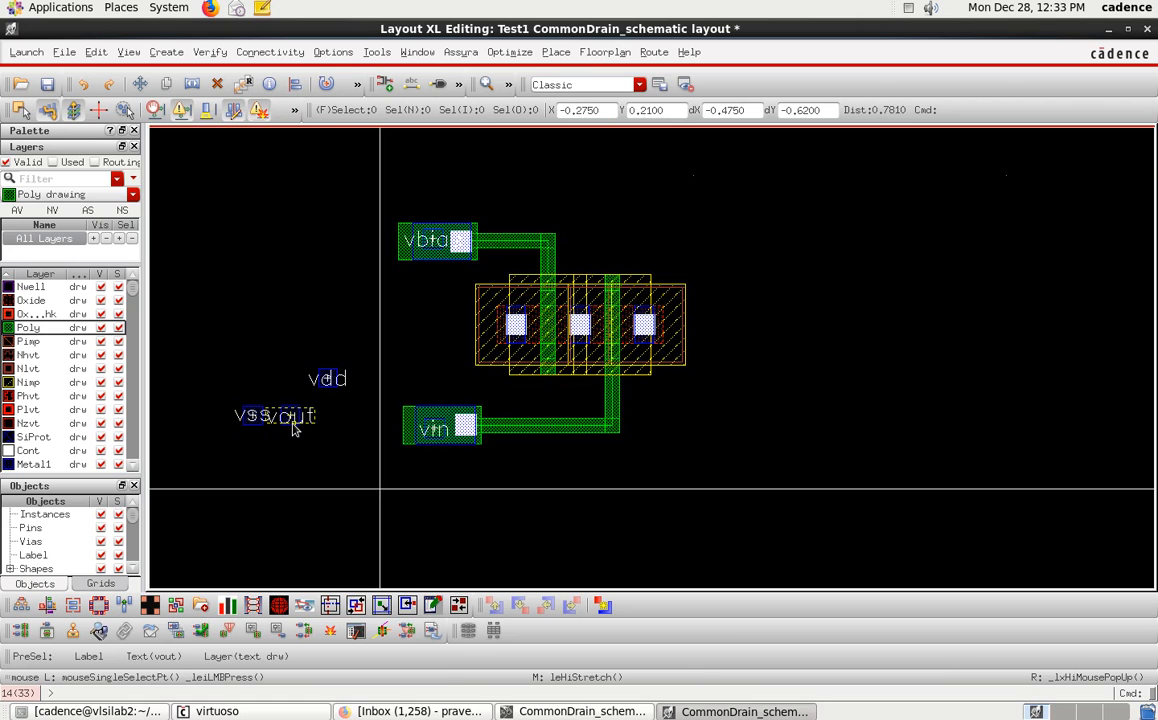
scroll(293, 428, "up", 1)
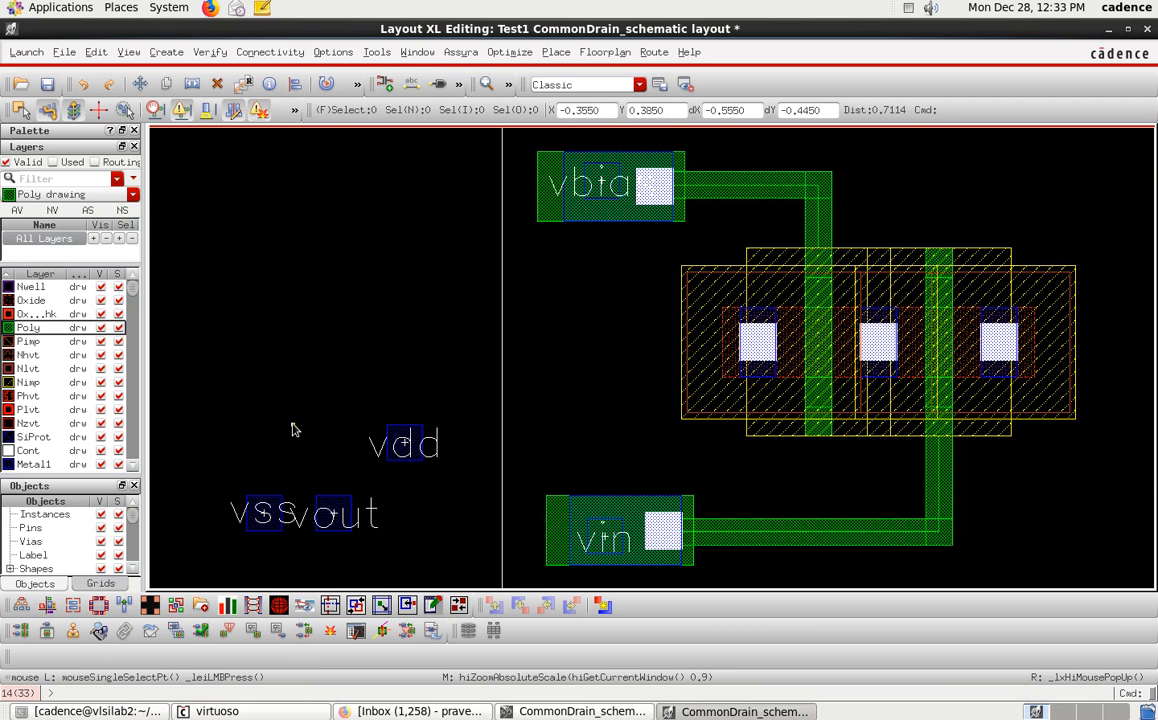
left_click(339, 515)
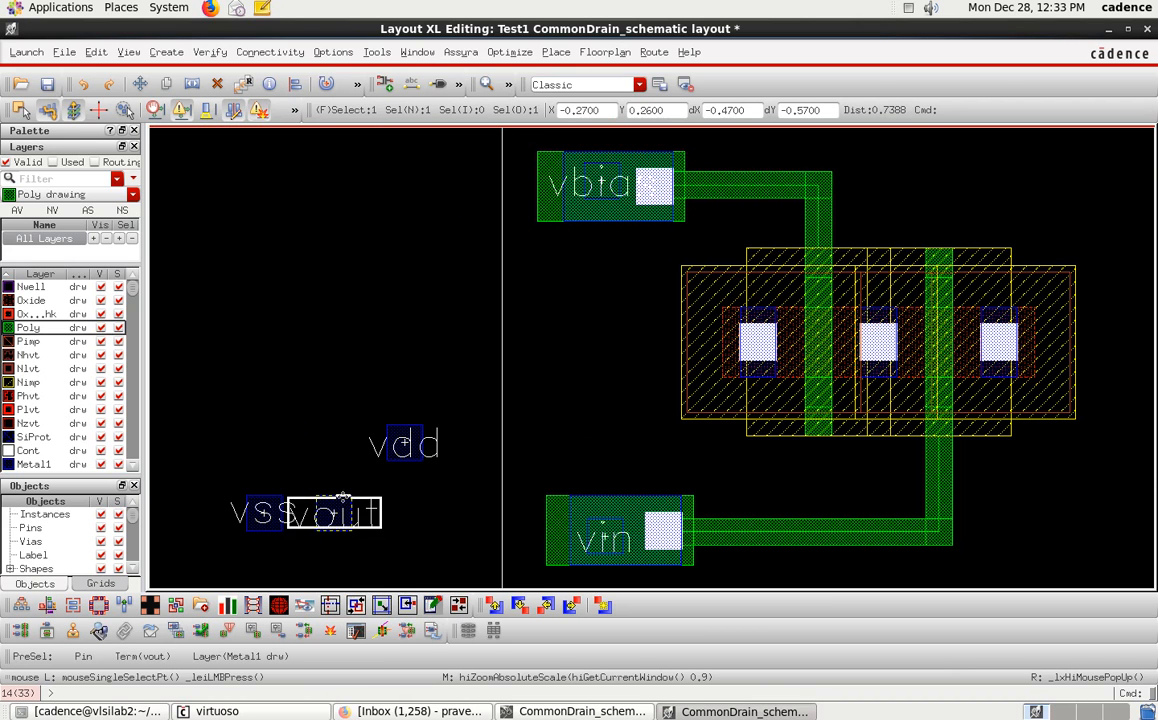
left_click(342, 497)
left_click_drag(348, 530, 1126, 492)
key("f")
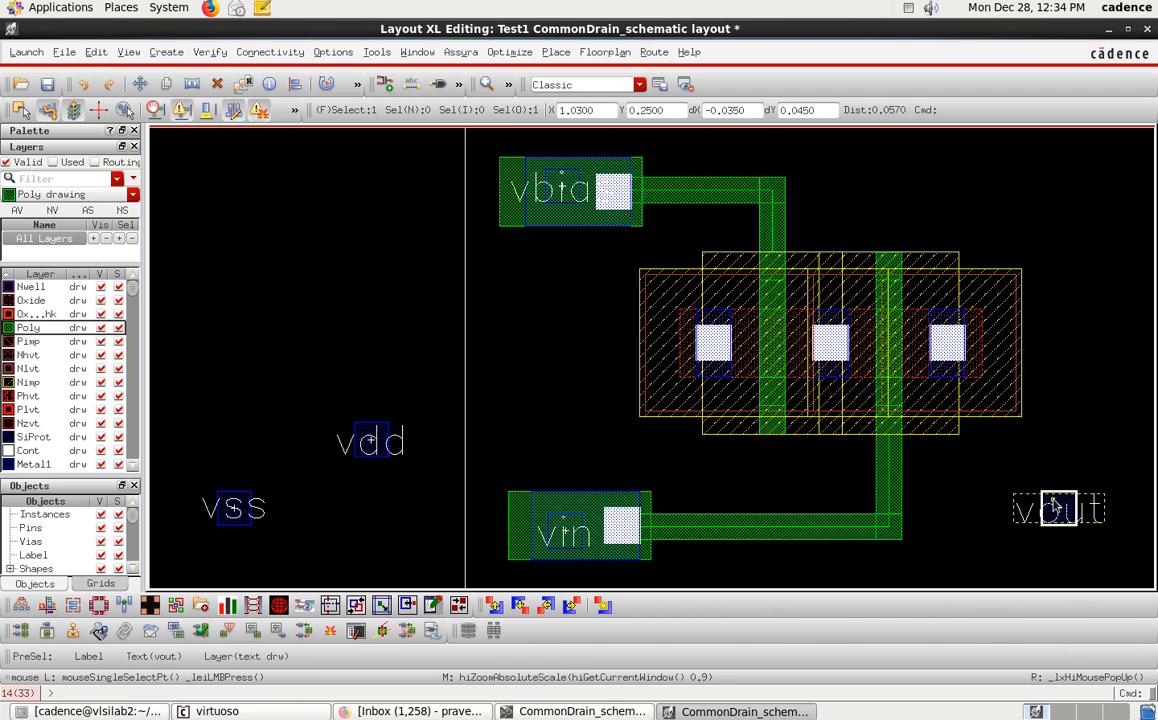
Nudge the vout pin slightly upward.
key("p")
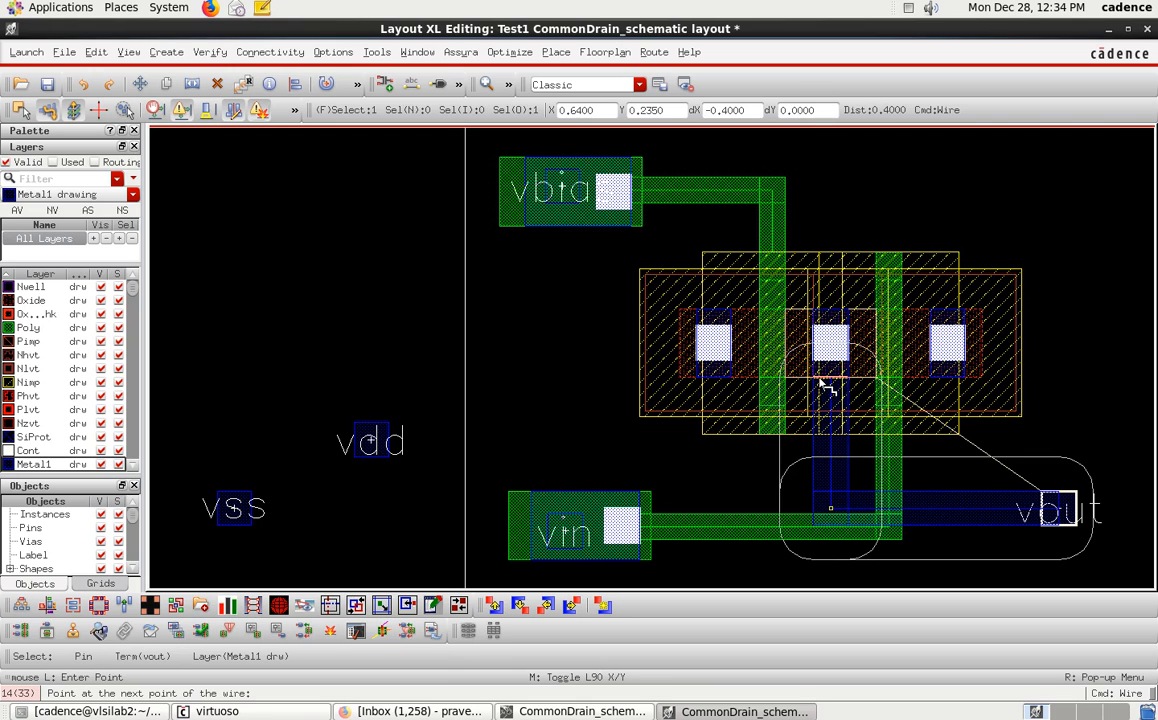
key("Escape")
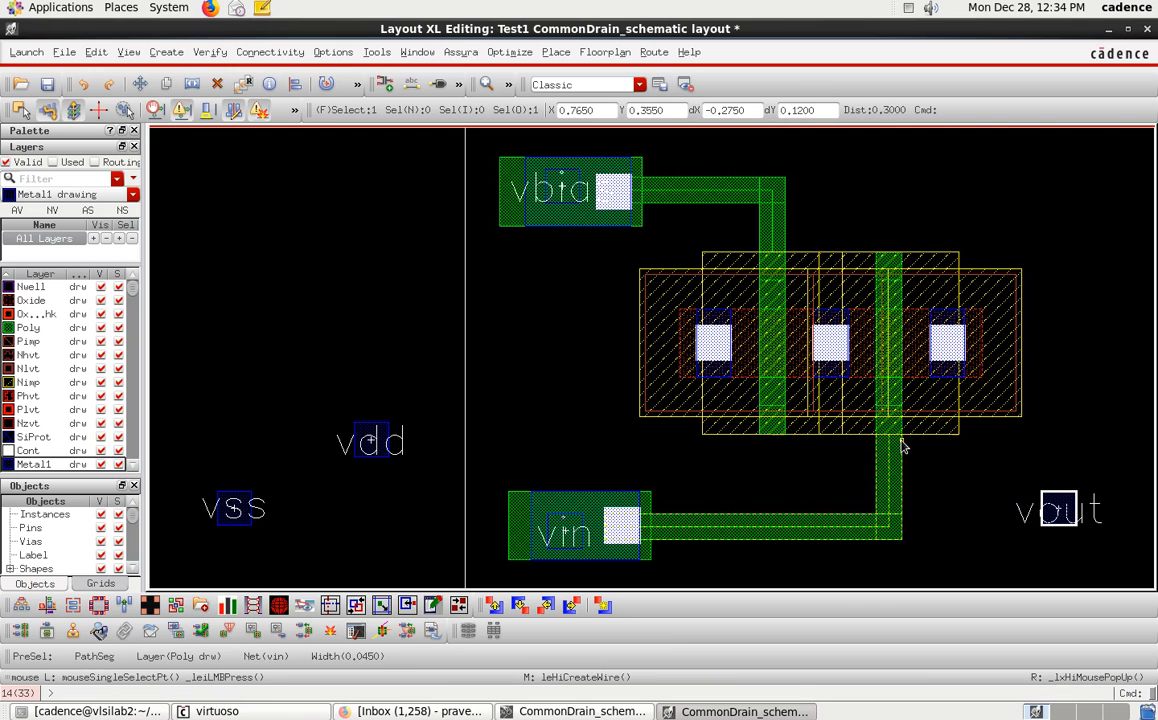
left_click(1047, 508)
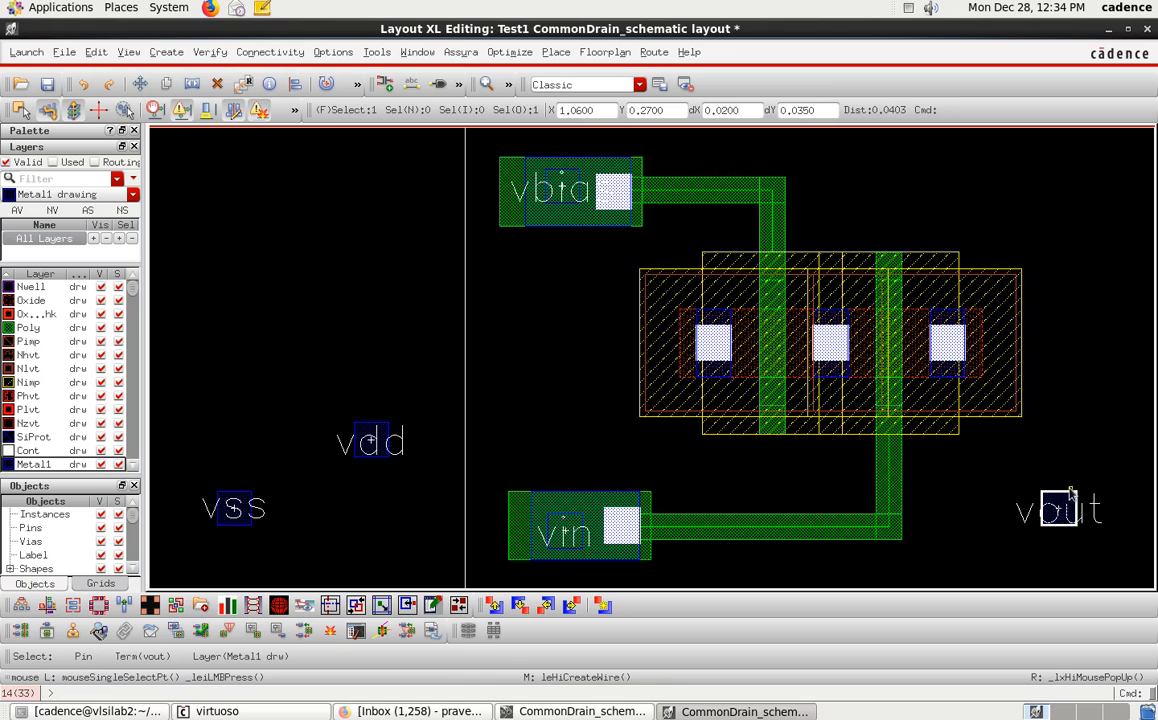
left_click_drag(1070, 491, 1070, 463)
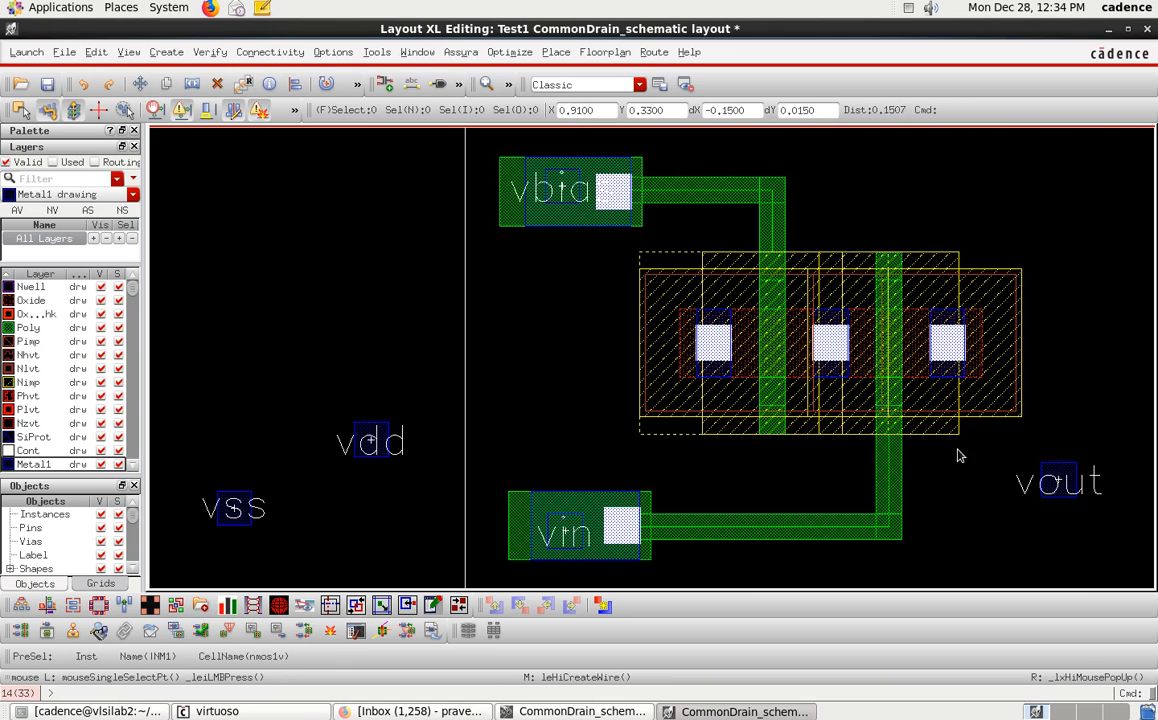
Route a Metal1 wire from the middle shared diffusion contact down and across to the vout pin.
left_click(1065, 472)
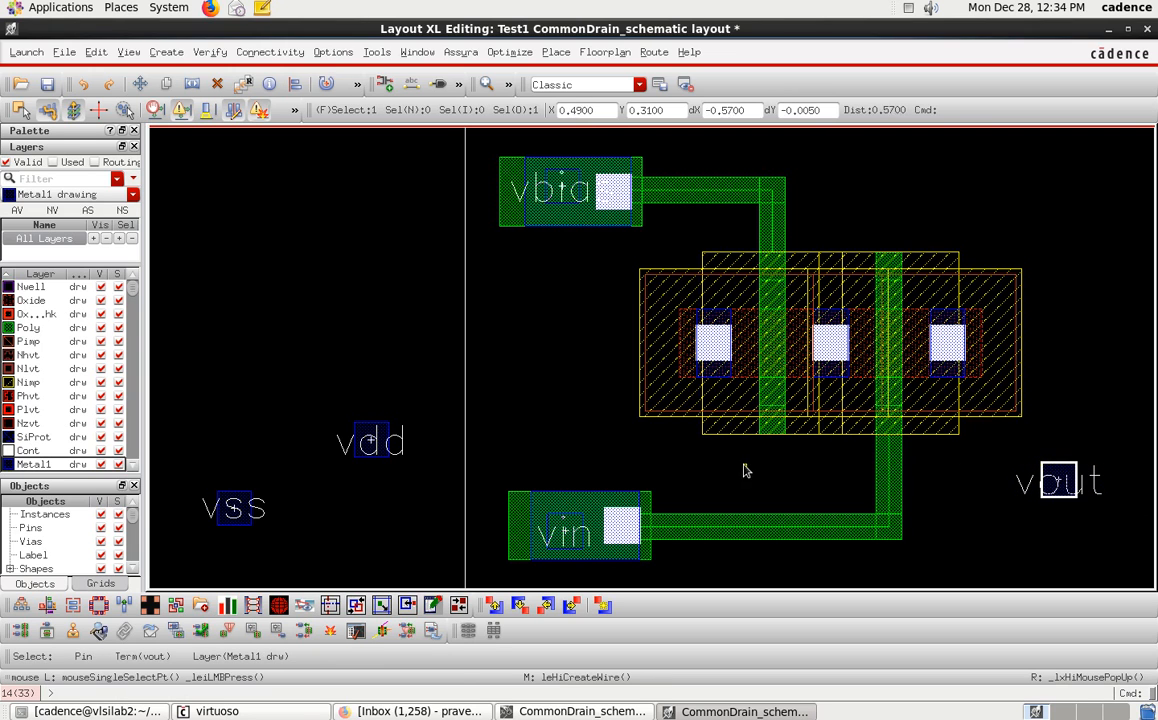
key("p")
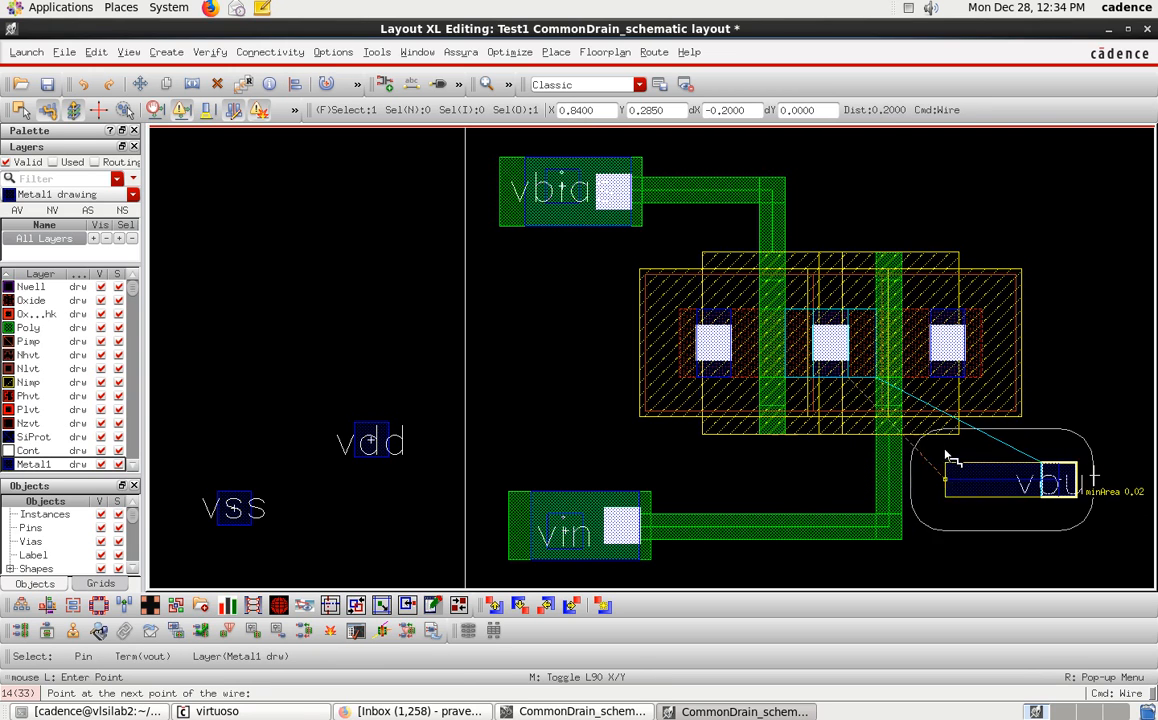
key("Escape")
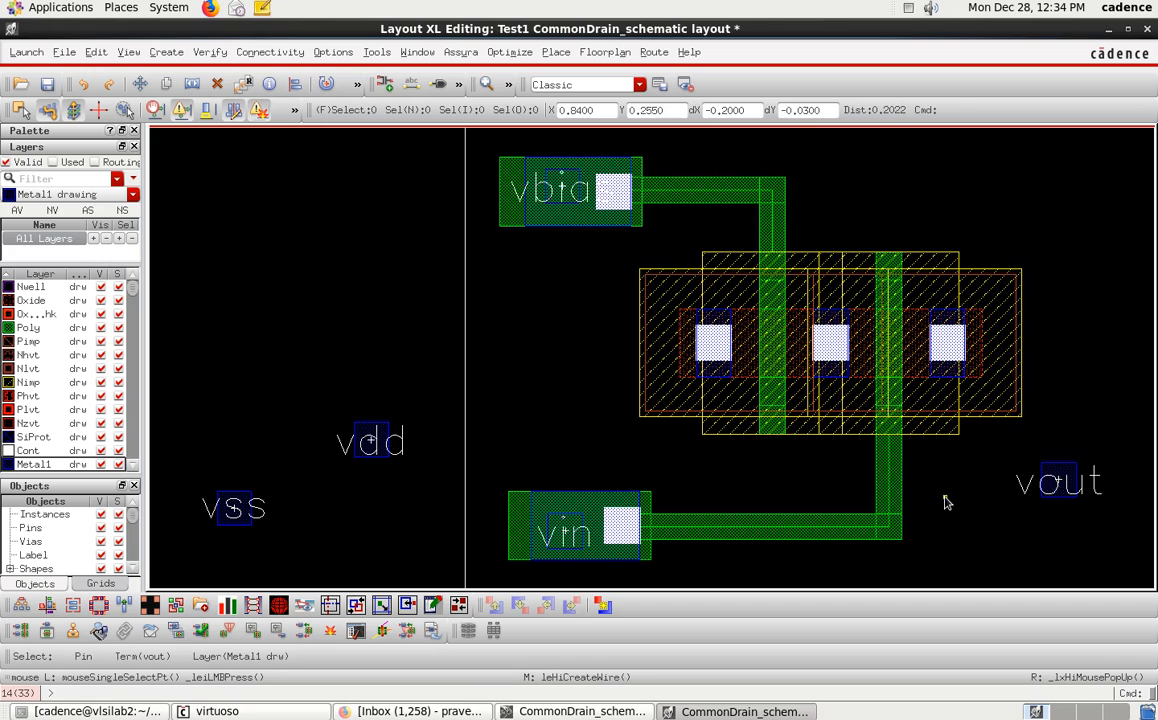
left_click(829, 380)
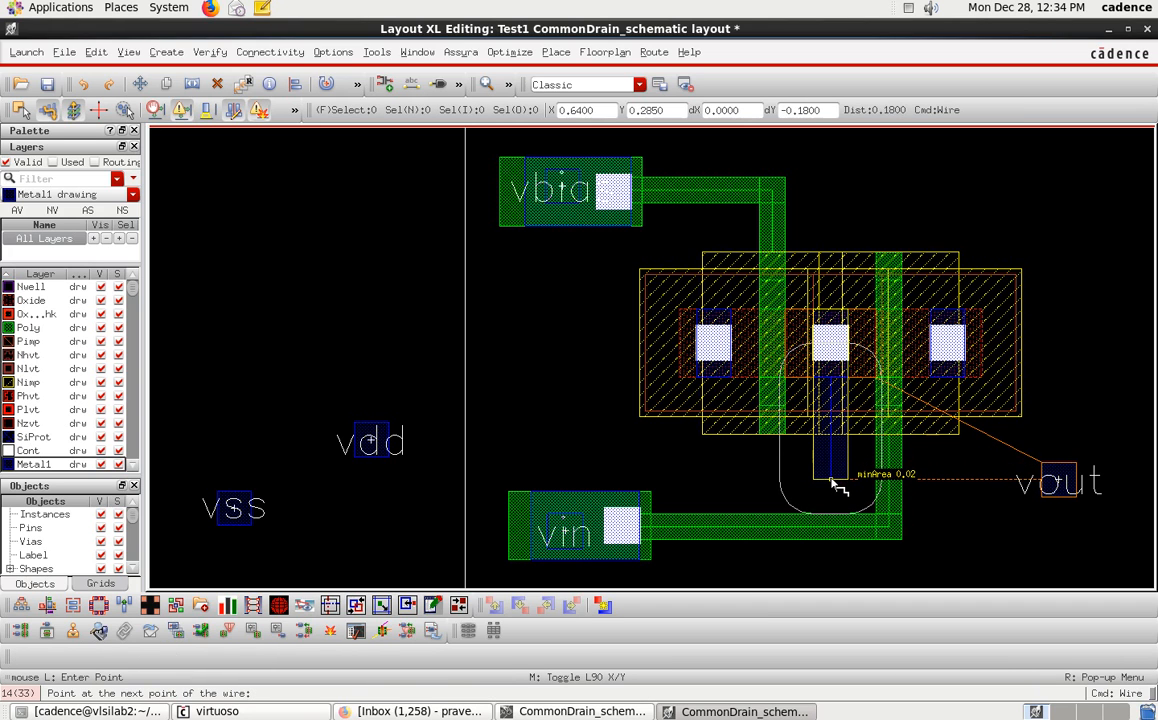
left_click(832, 482)
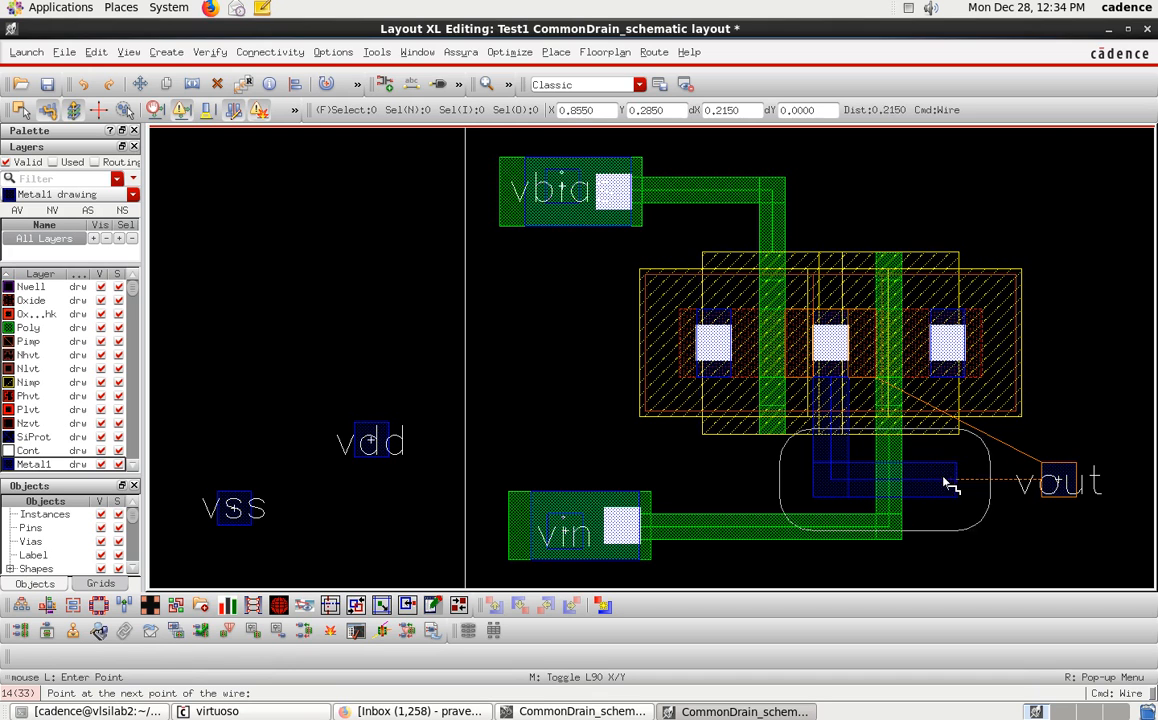
double_click(1052, 480)
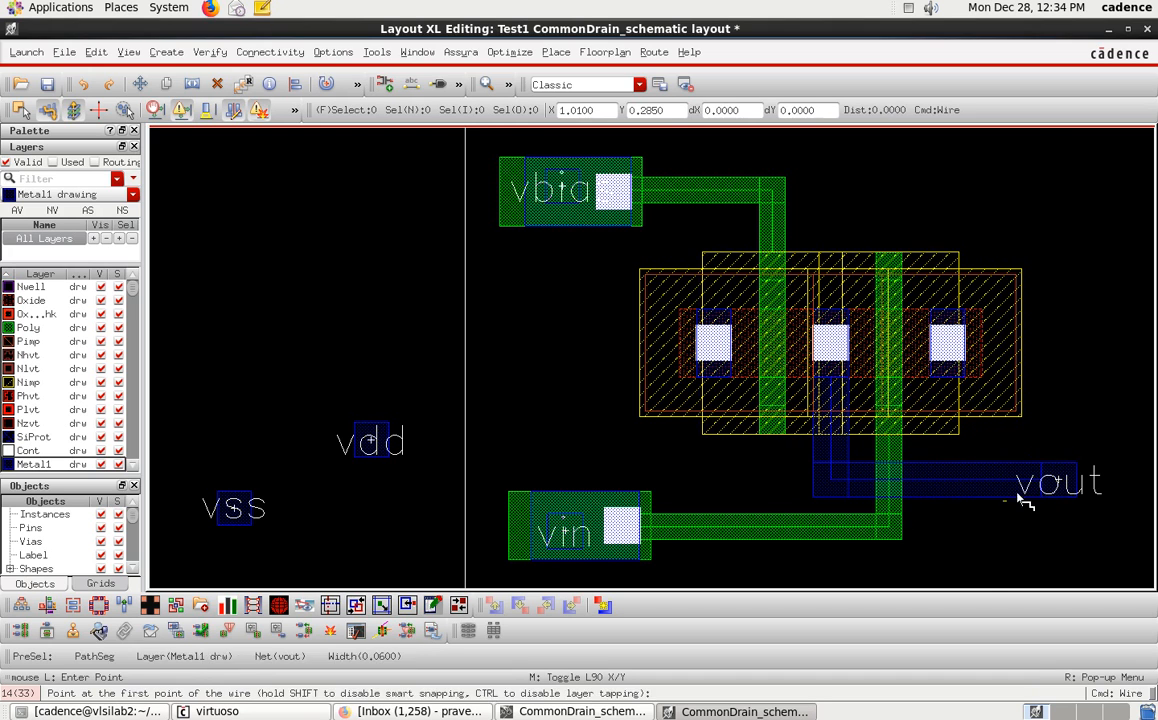
key("Escape")
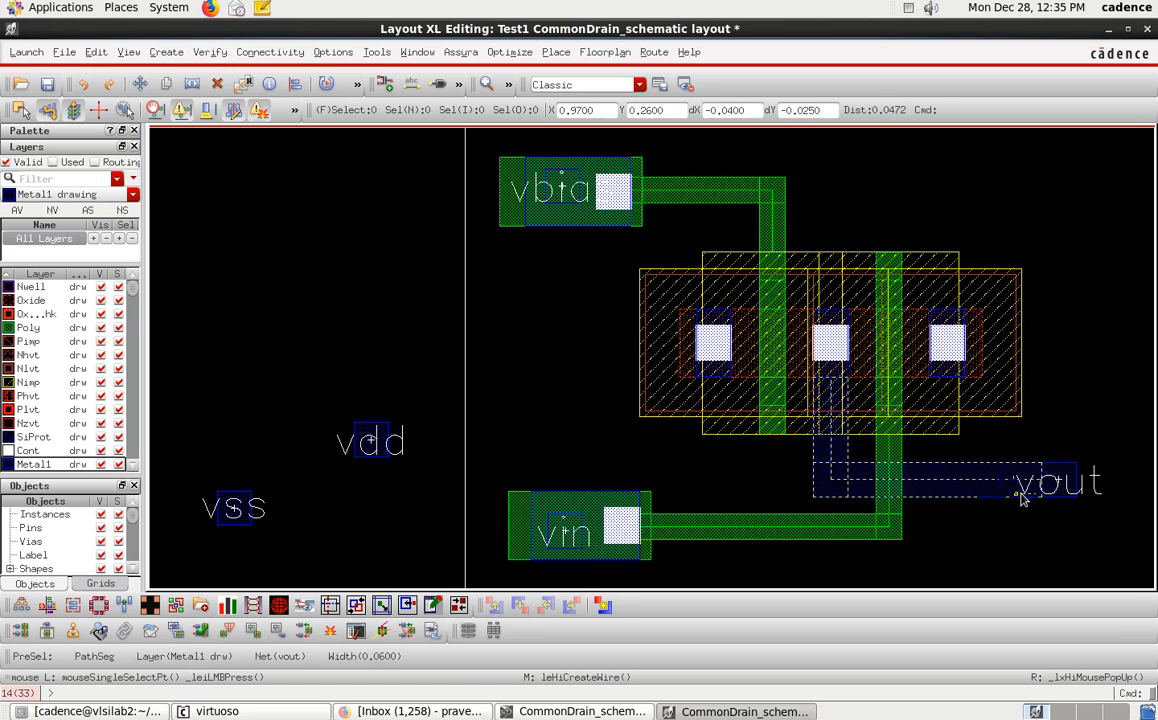
Move the vdd pin to sit above the right diffusion contact of the transistor stack.
left_click(383, 426)
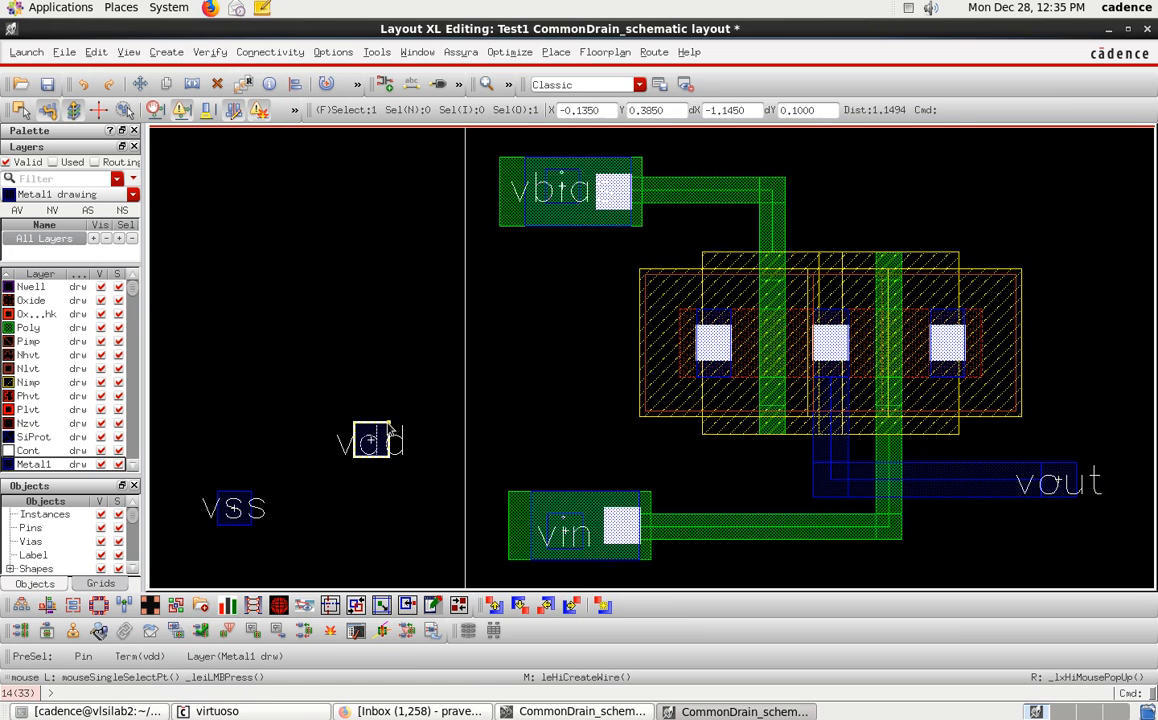
left_click_drag(385, 425, 385, 360)
left_click(583, 711)
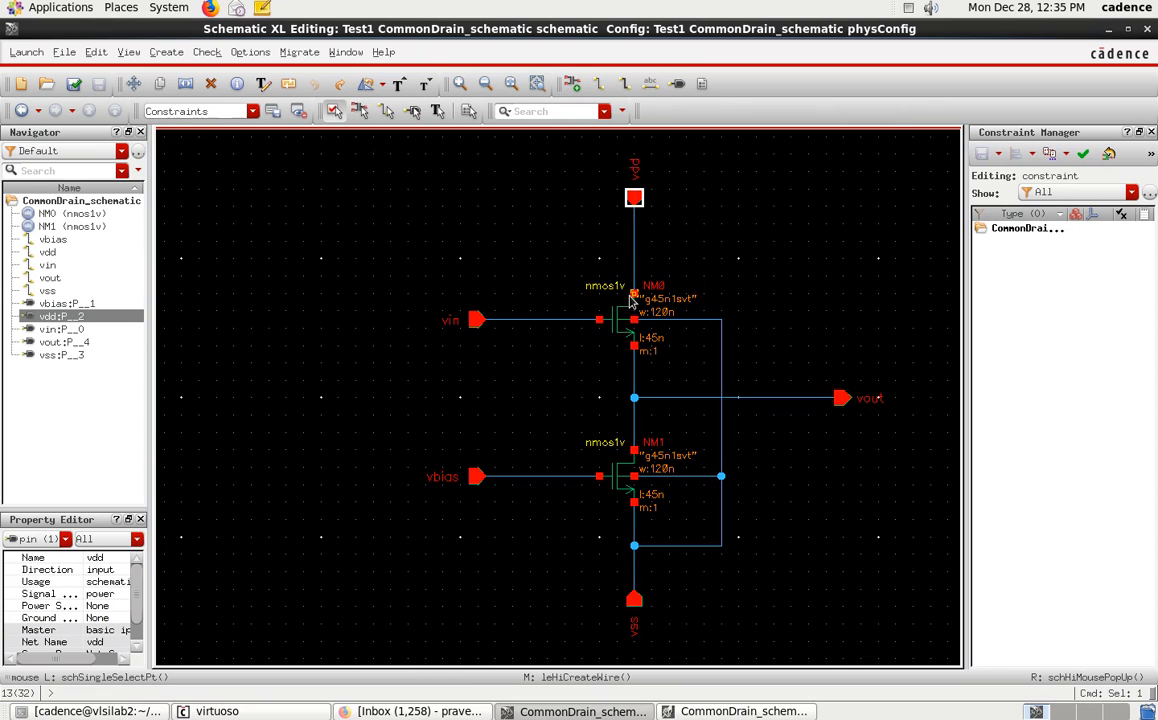
left_click(744, 711)
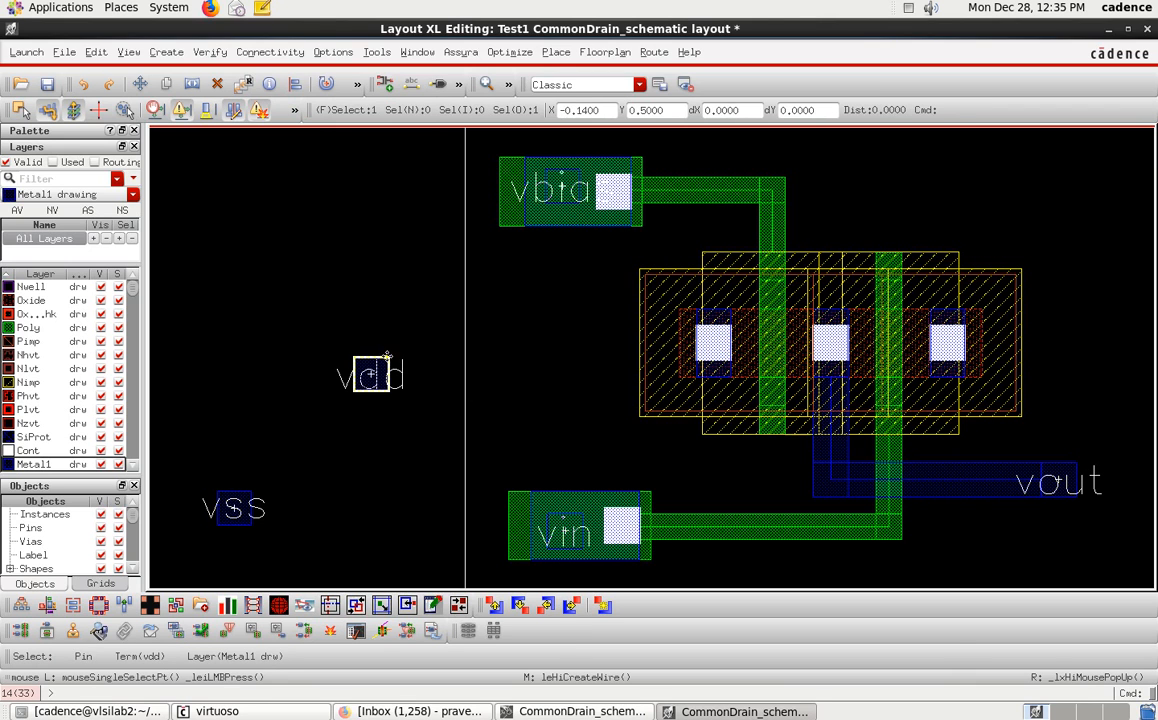
key("m")
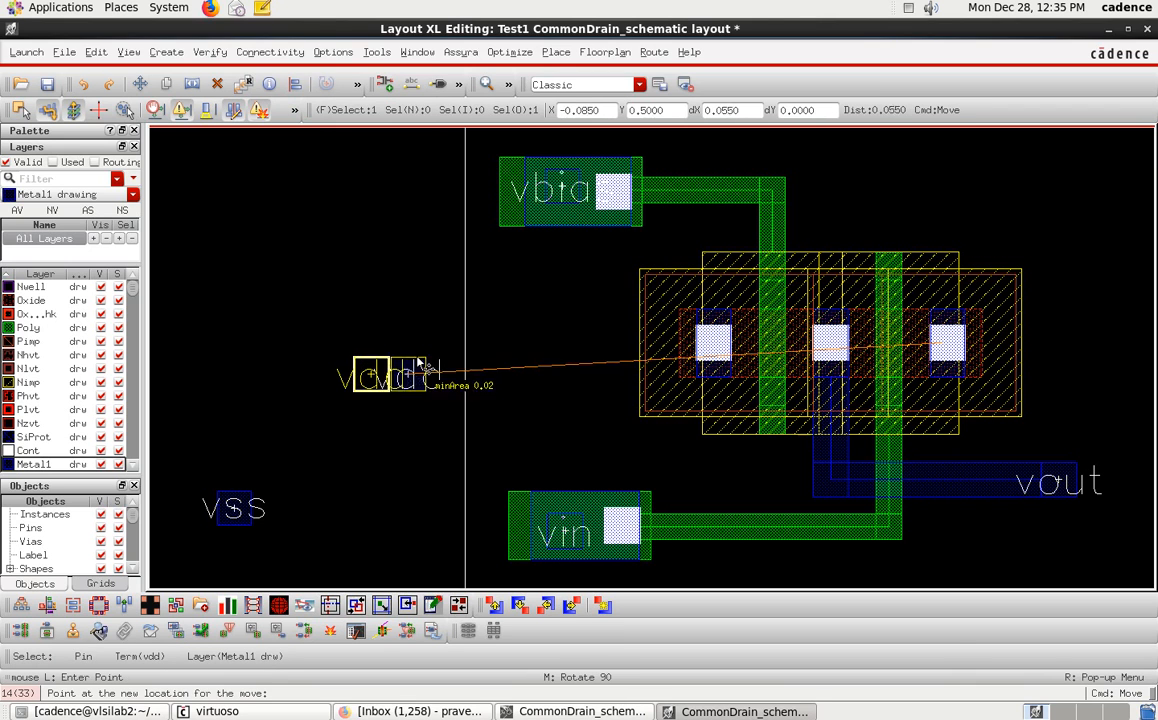
left_click(542, 446)
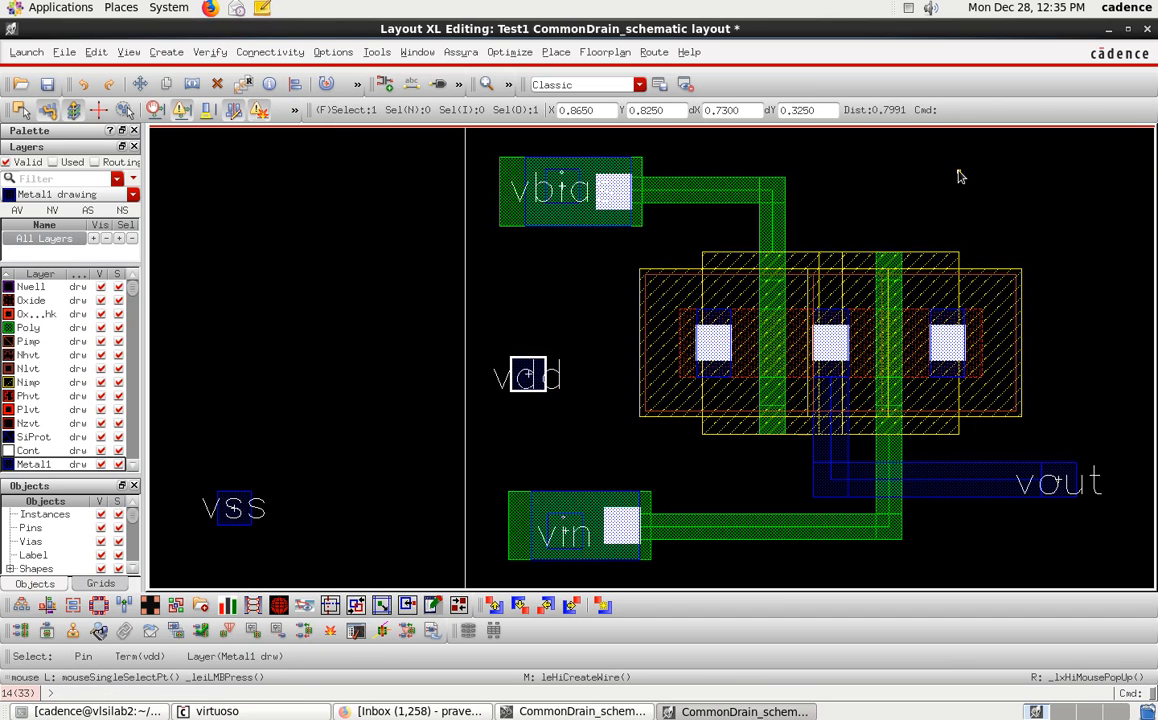
scroll(958, 177, "down", 1, "ctrl")
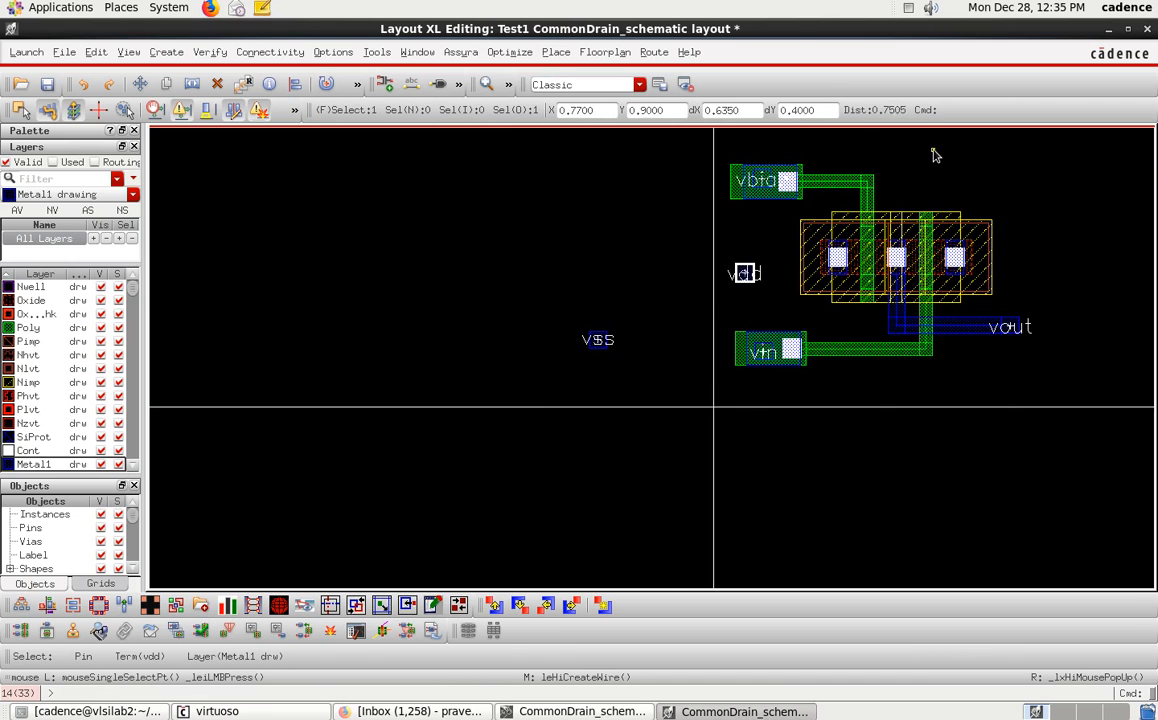
scroll(939, 152, "up", 1, "ctrl")
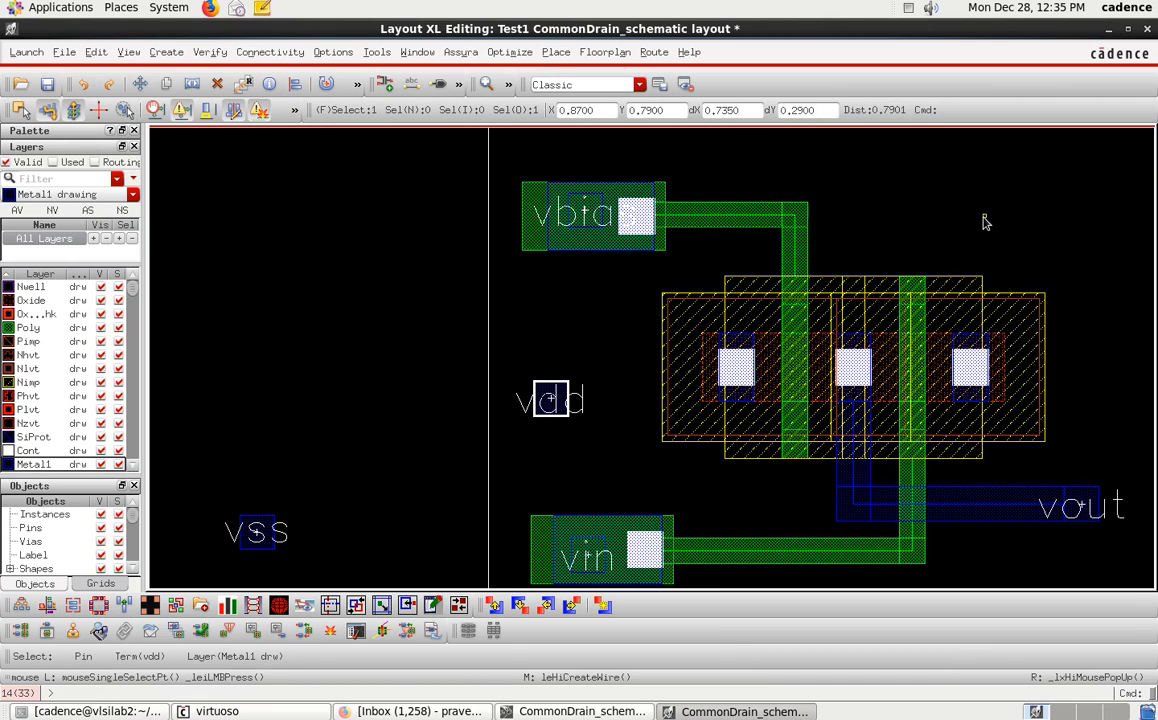
left_click(562, 449)
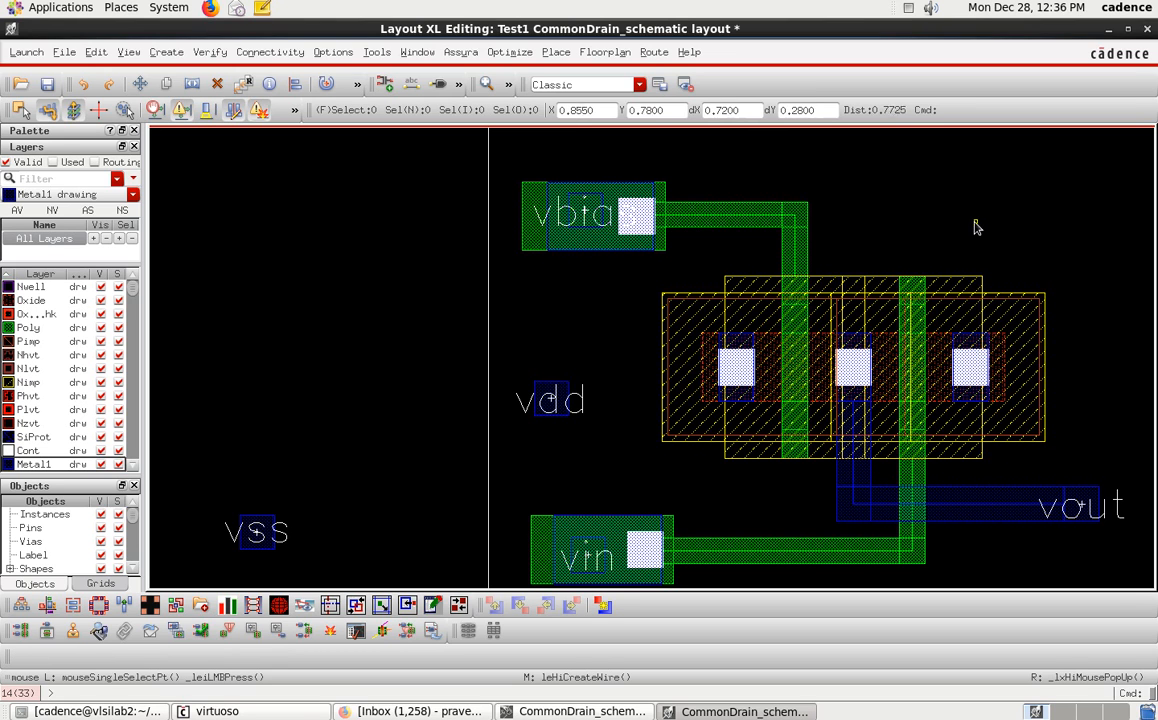
left_click_drag(554, 386, 1090, 288)
left_click(1100, 343)
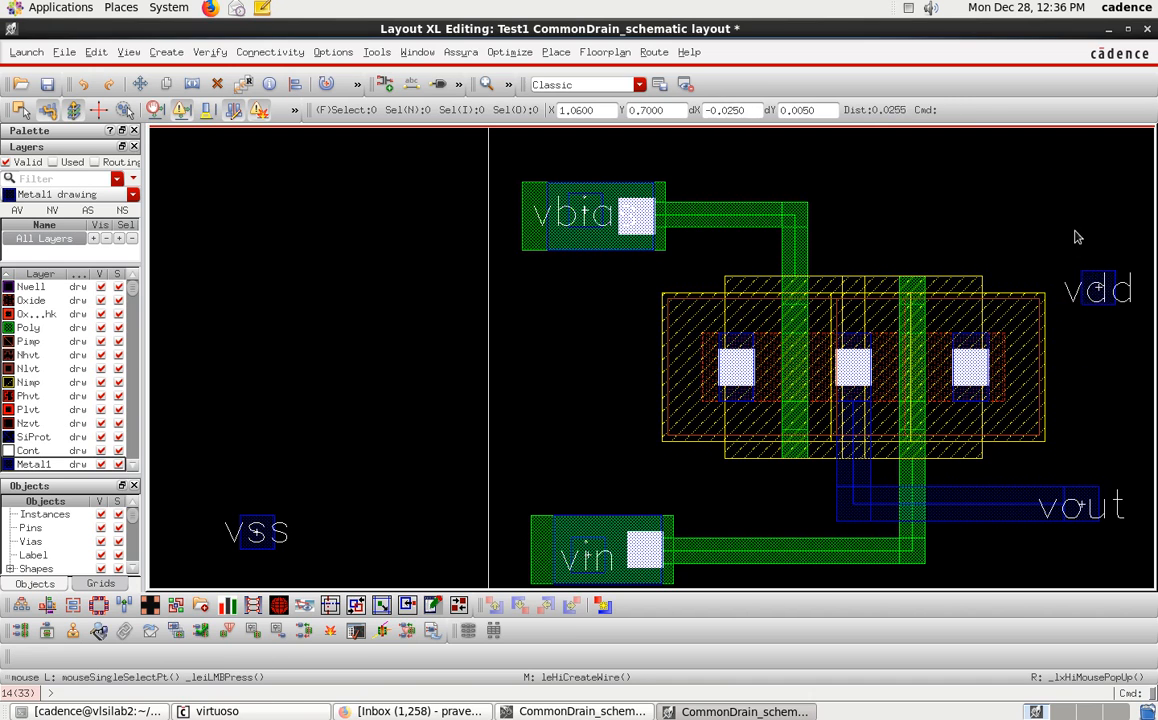
left_click(1098, 272)
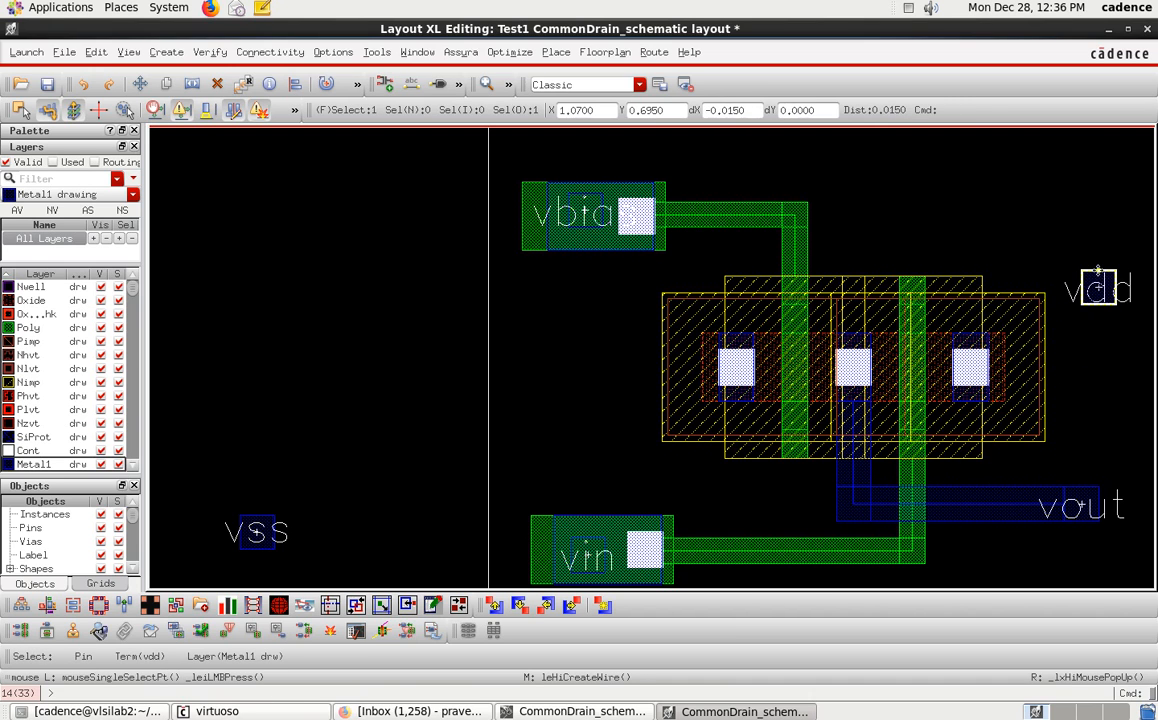
left_click_drag(1093, 268, 967, 166)
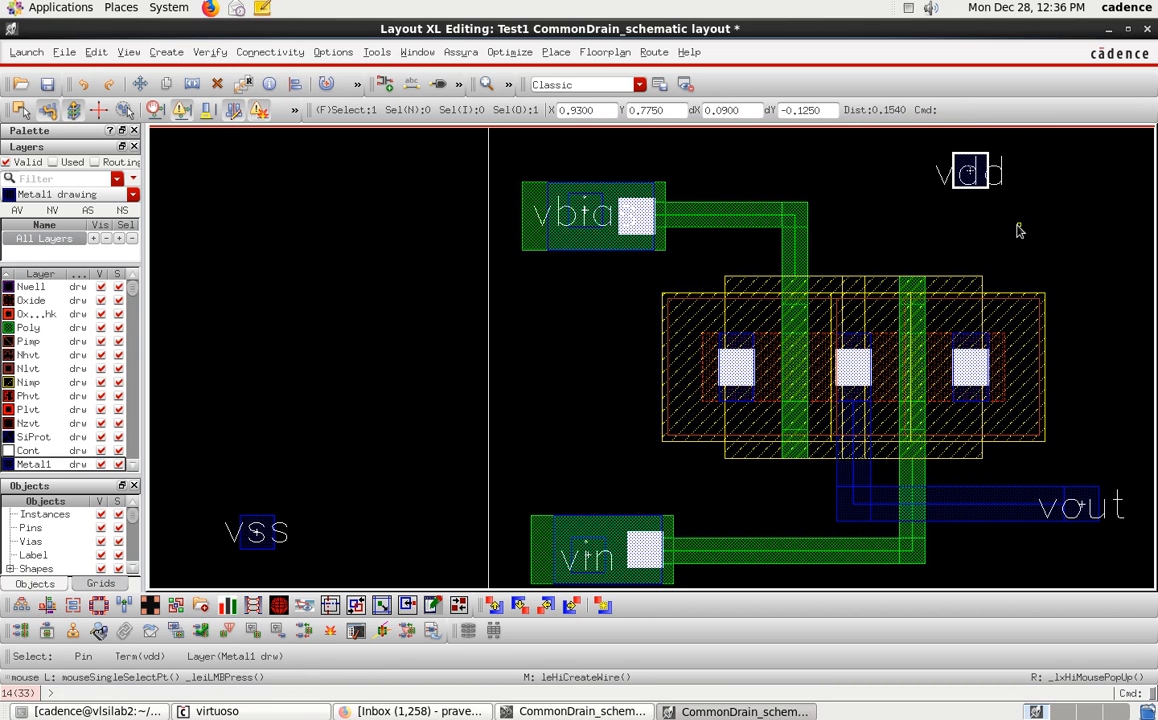
Route a vertical Metal1 wire from the right diffusion contact up to the vdd pin.
key("p")
left_click(970, 172)
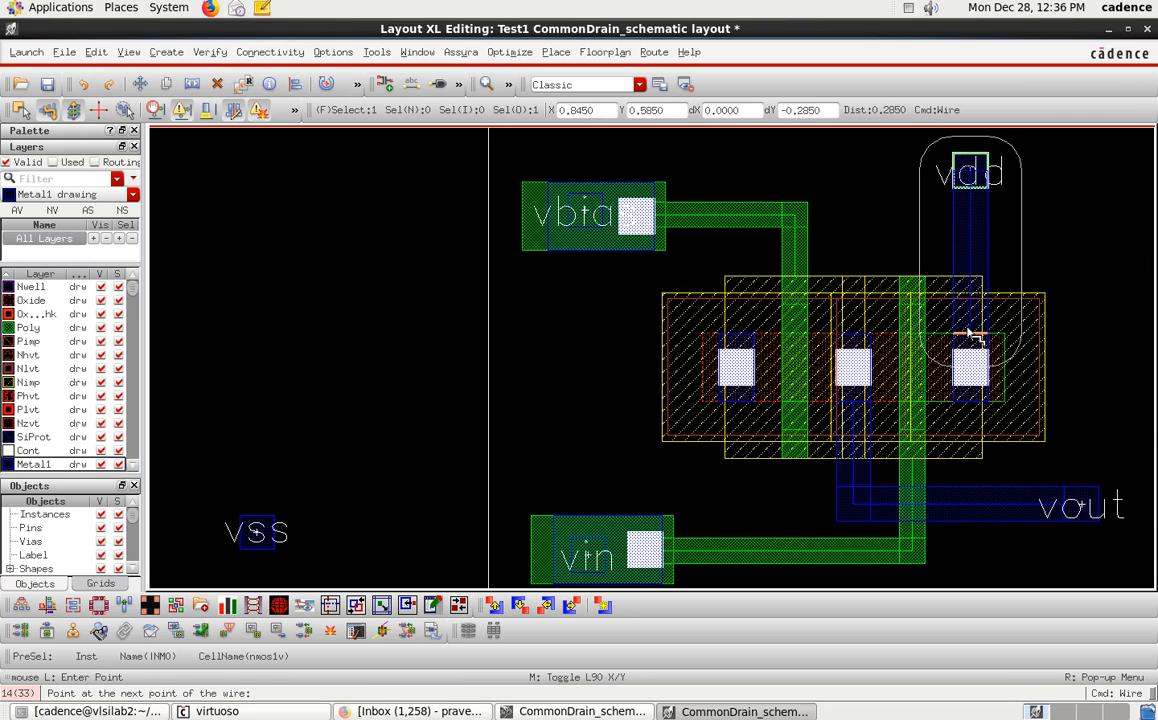
key("Escape")
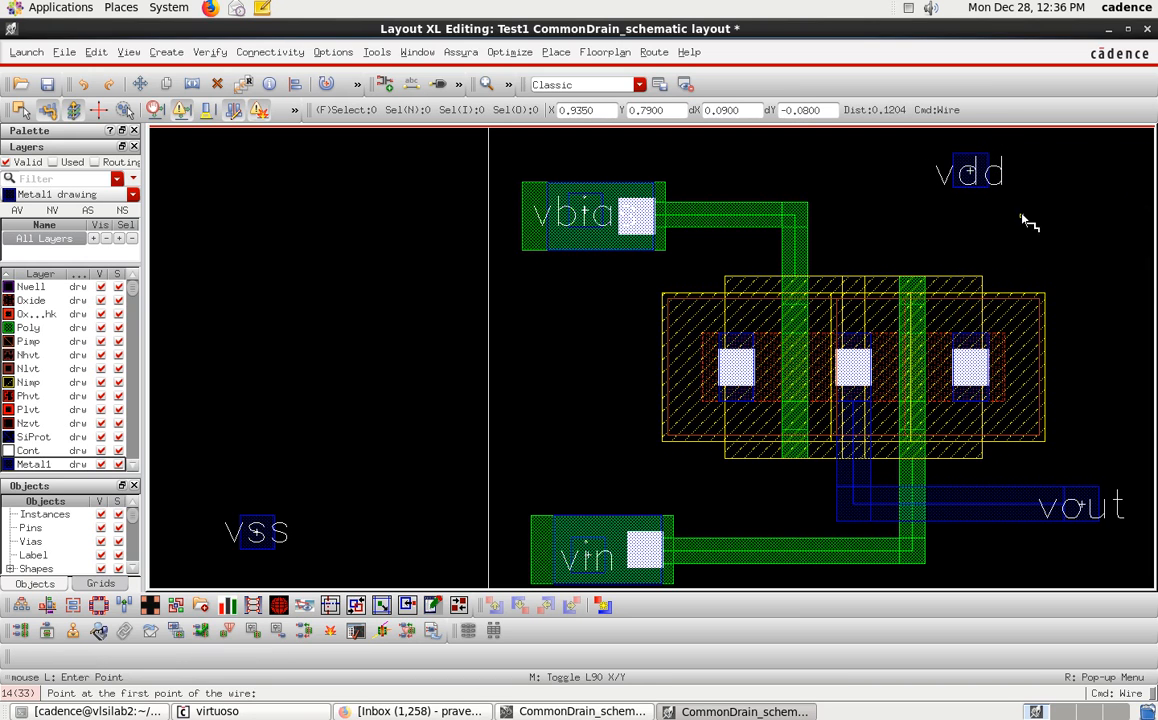
left_click(975, 328)
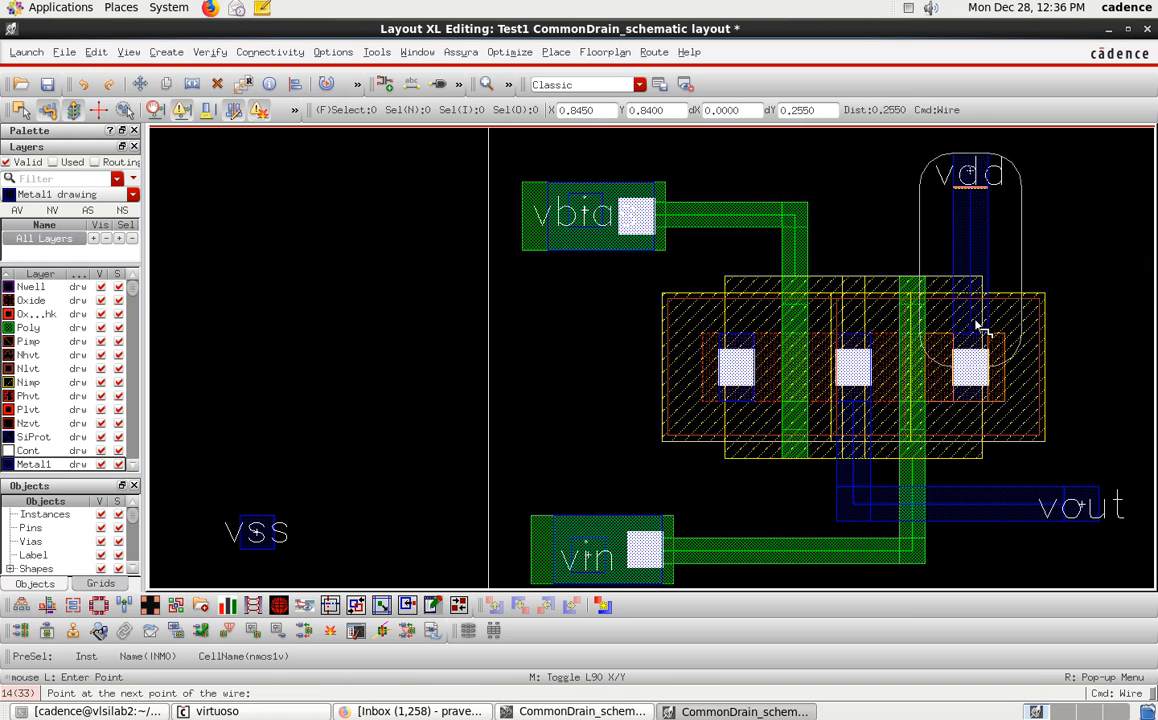
left_click(978, 178)
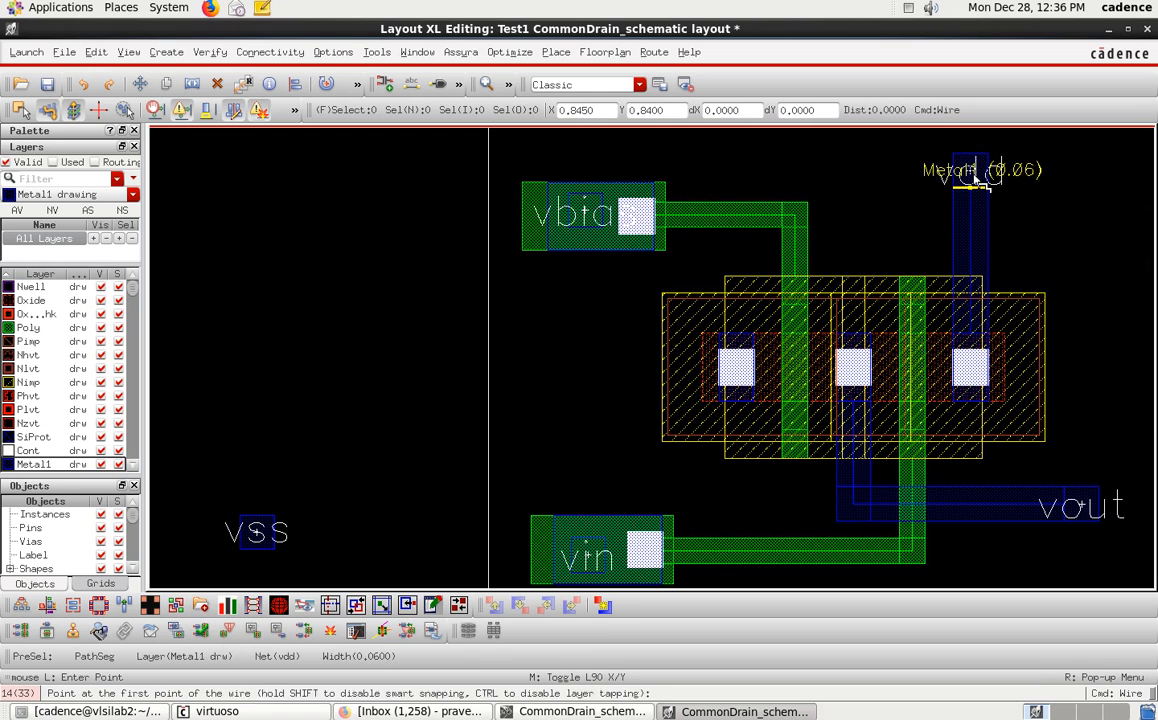
key("Escape")
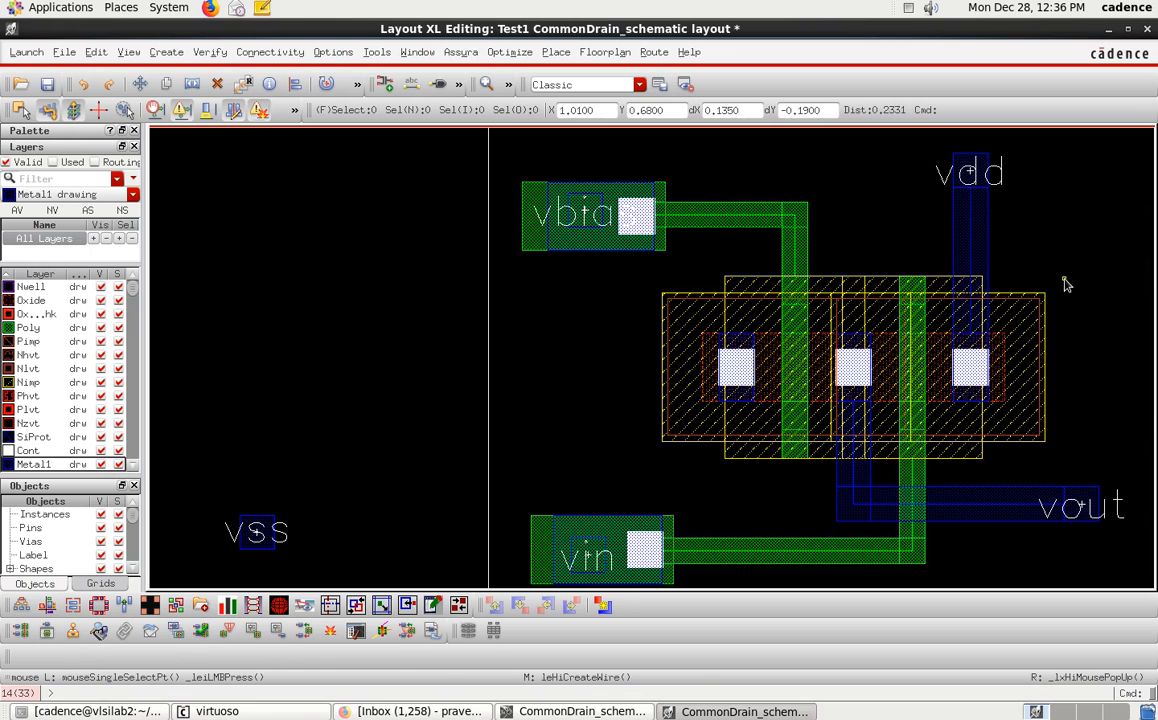
Move the vss pin to the right, closer to the transistor area.
scroll(880, 385, "down", 1, "ctrl")
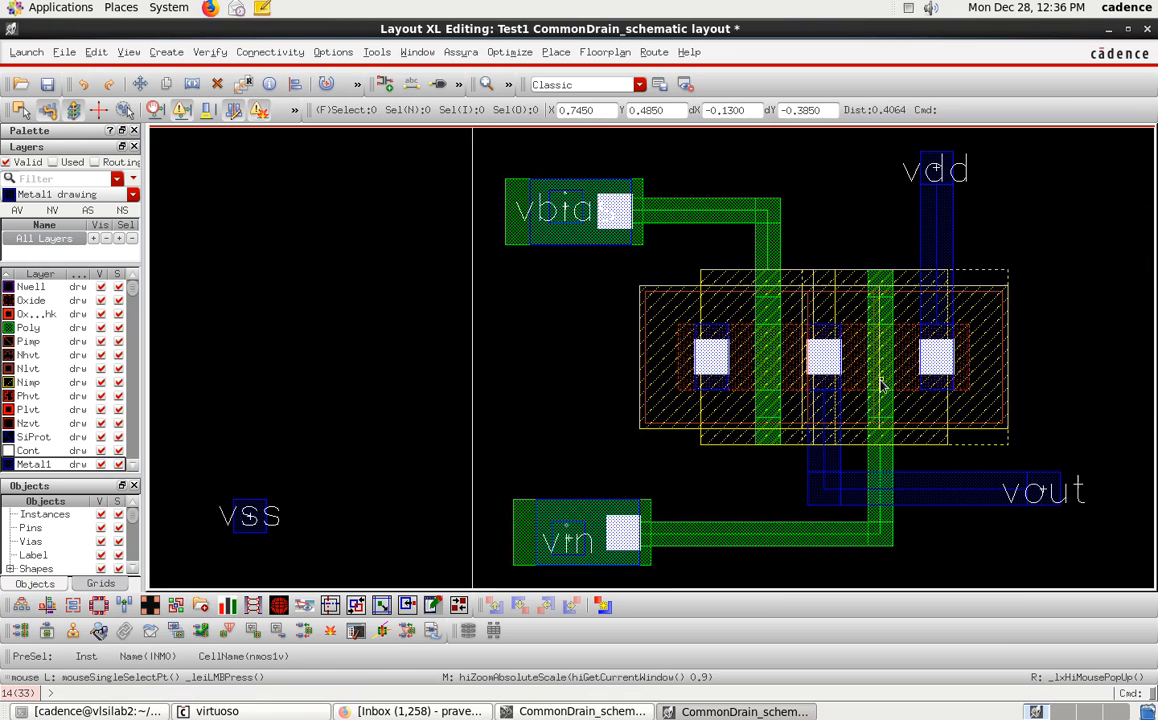
left_click(259, 528)
left_click_drag(260, 530, 412, 532)
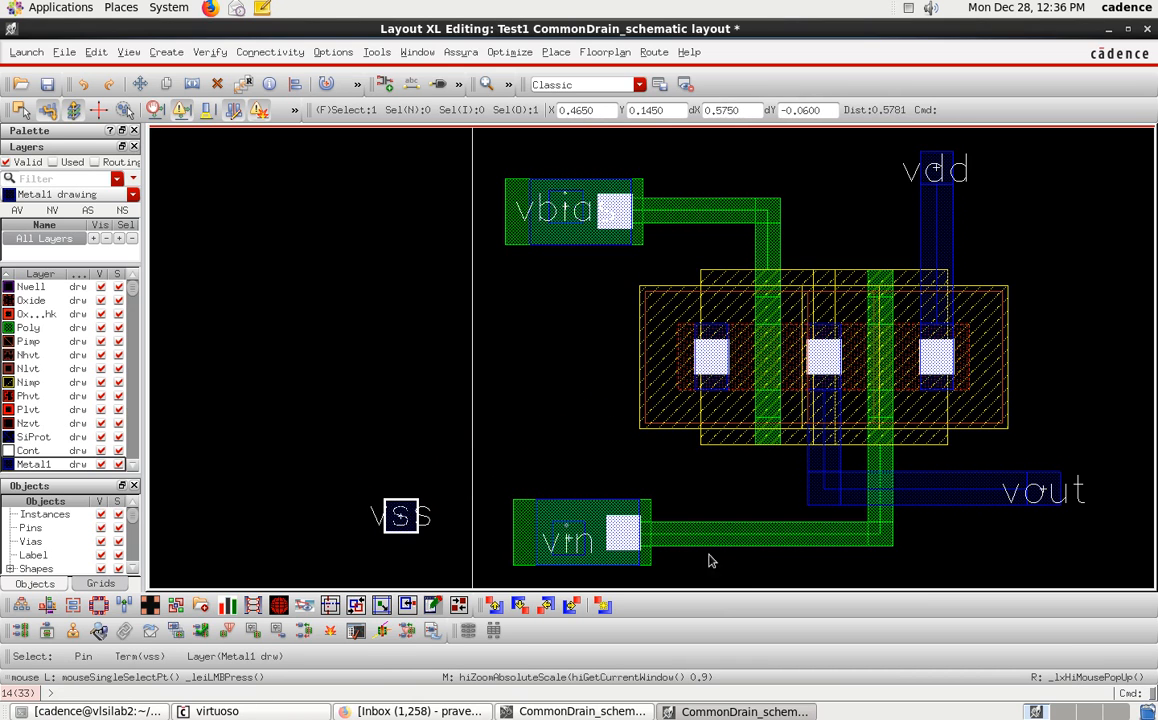
Move the vss pin down to sit below the vin pin and the transistor stack.
scroll(713, 368, "down", 2, "ctrl")
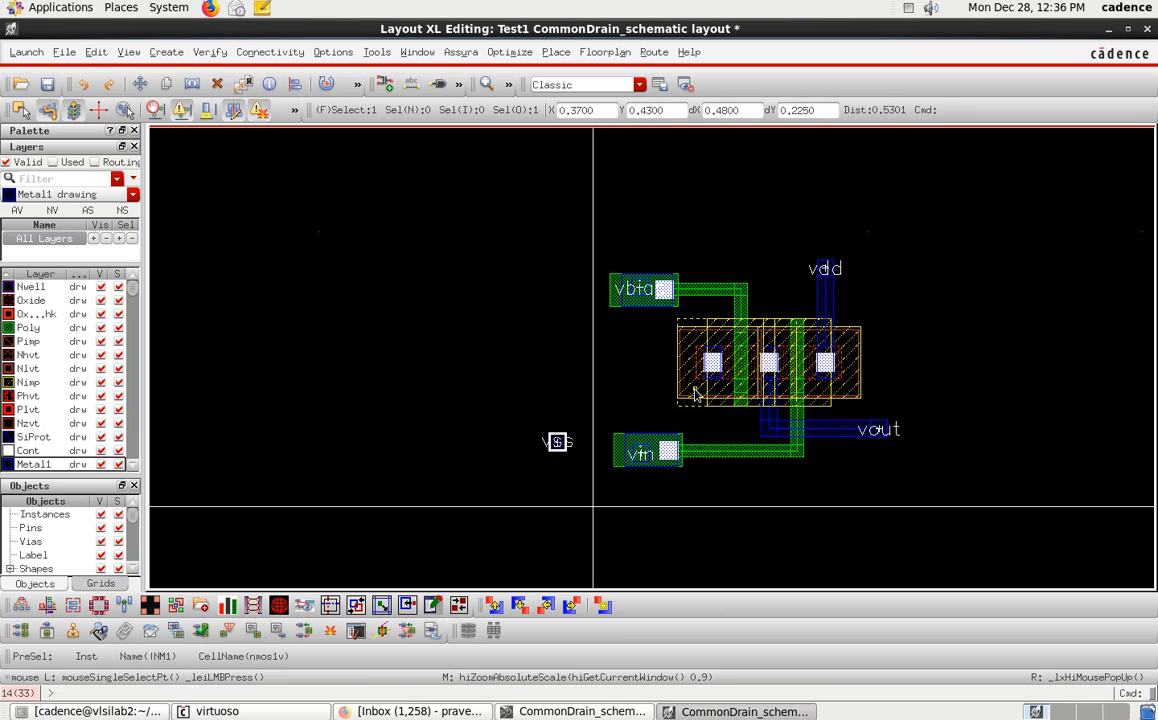
left_click(557, 443)
key("m")
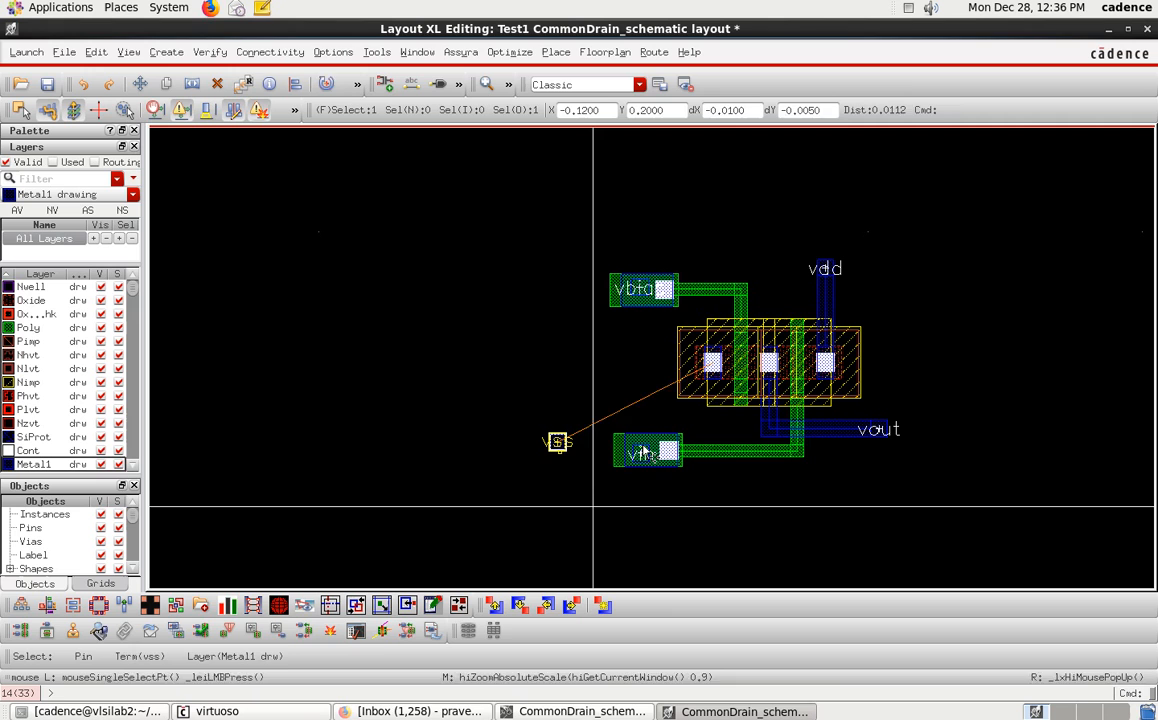
left_click(716, 445)
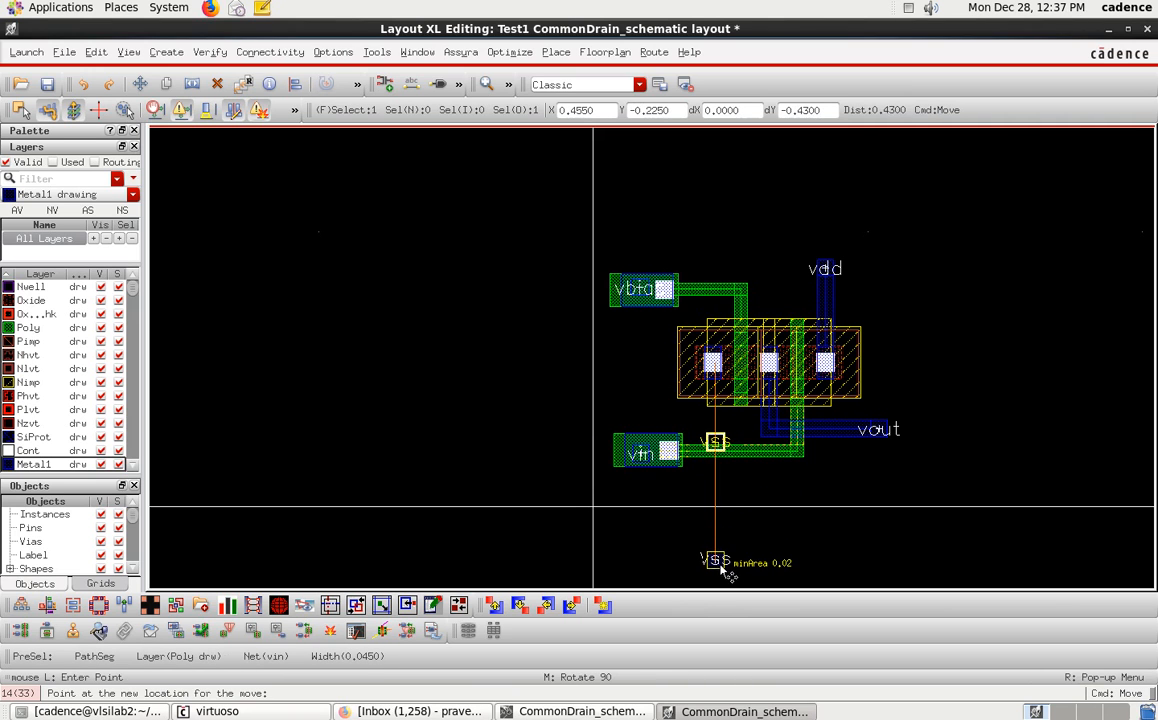
left_click(724, 567)
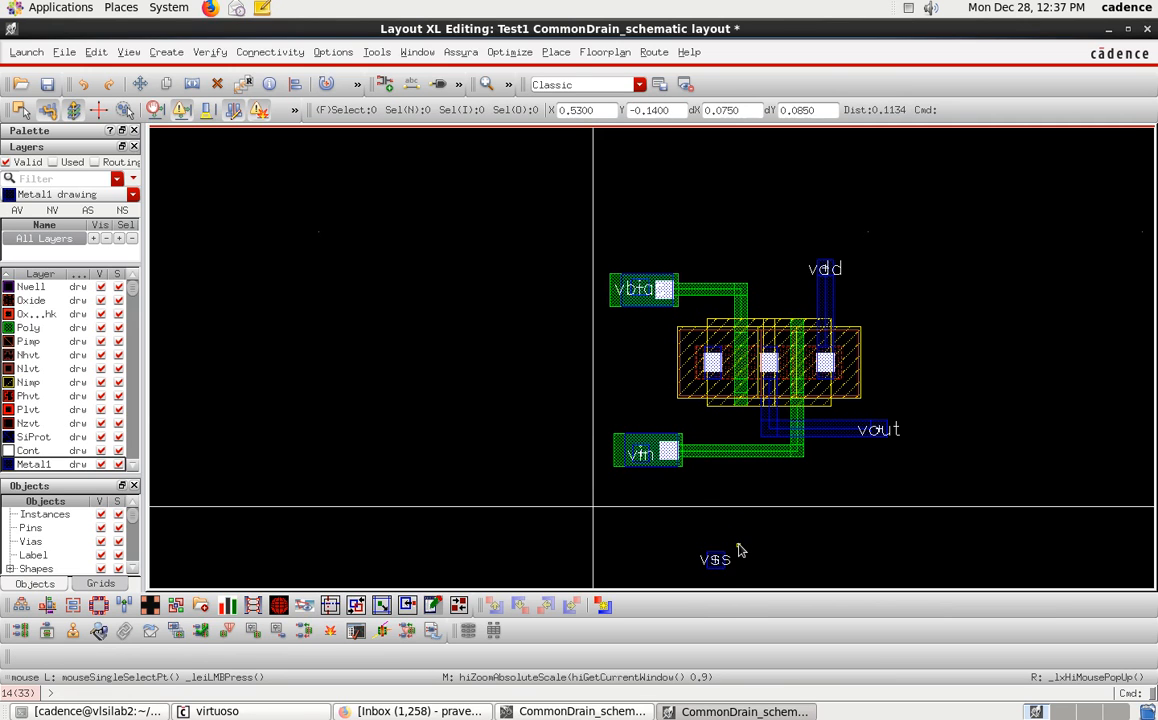
Place a single M1_PSUB via just above the vss pin as a substrate contact.
key("o")
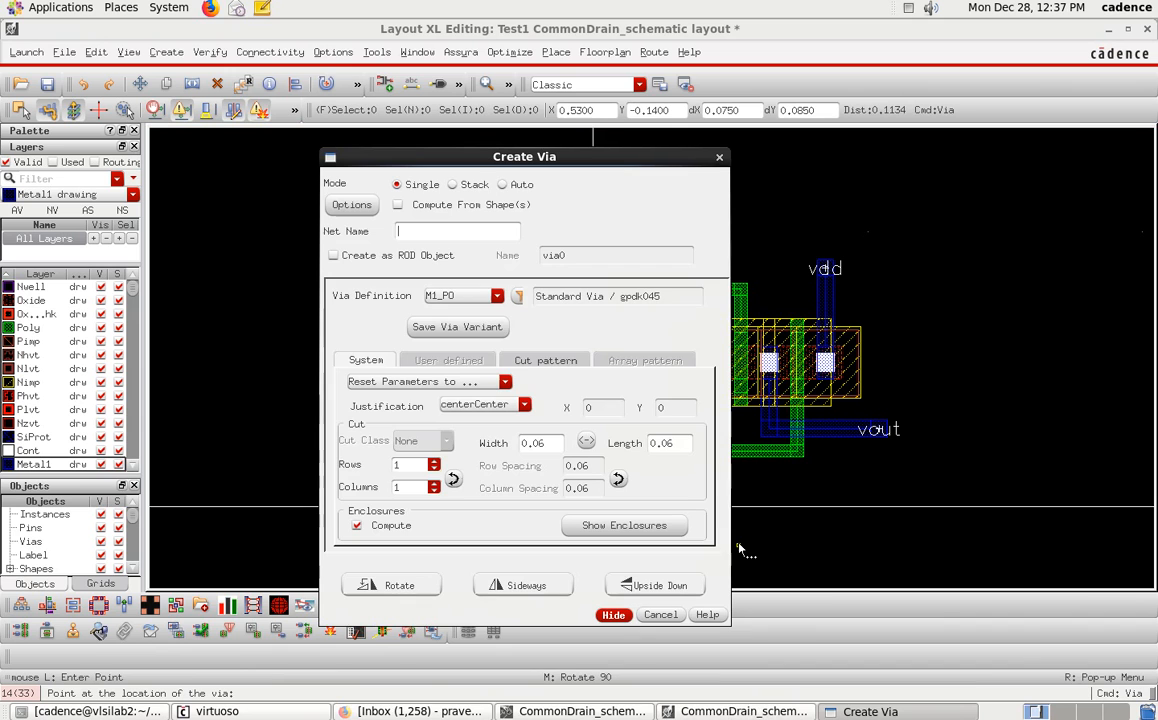
left_click(488, 297)
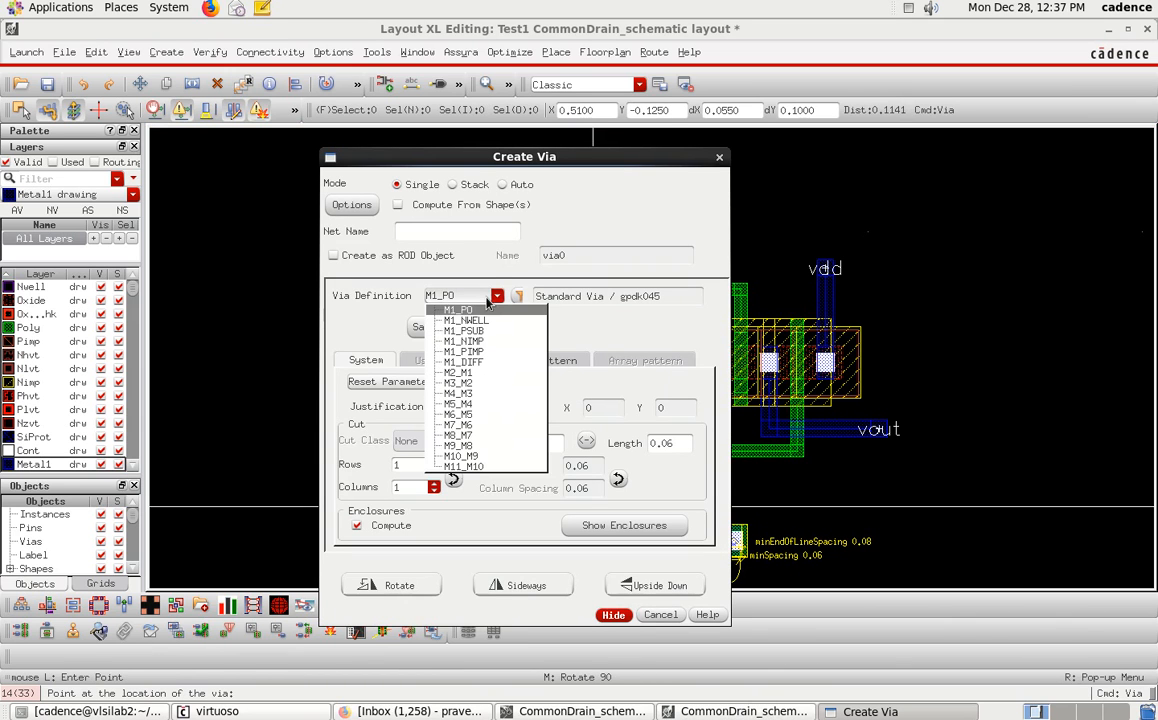
left_click(487, 331)
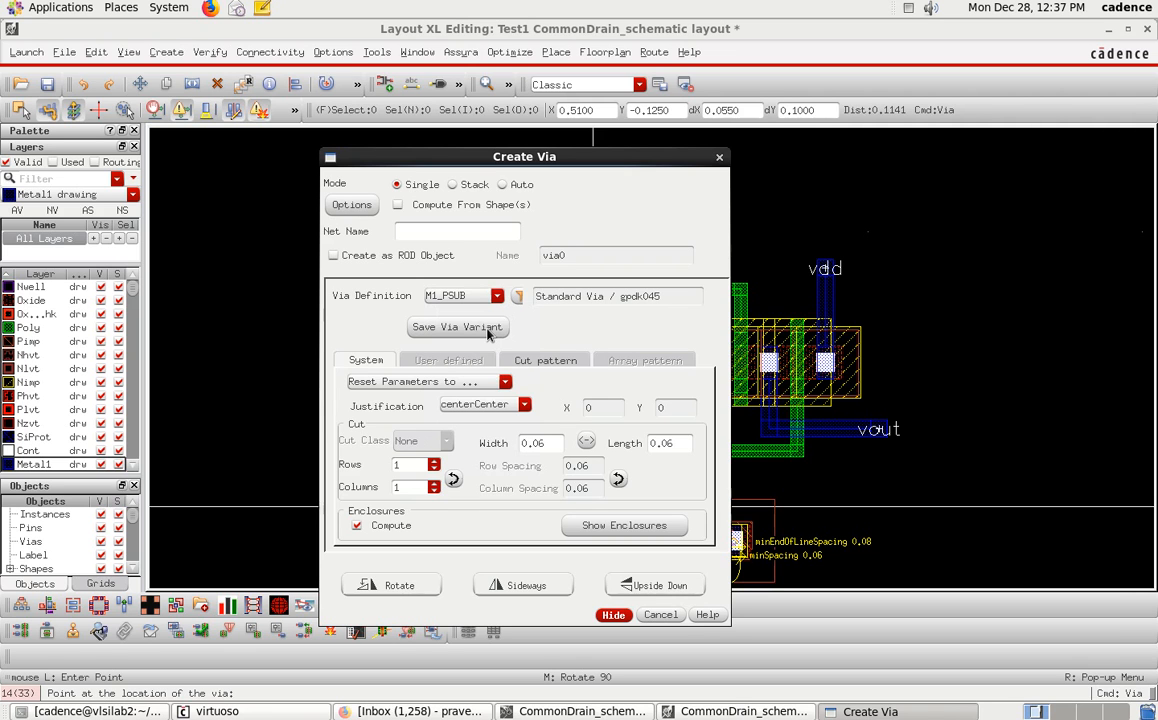
left_click(613, 615)
scroll(720, 515, "up", 2)
scroll(750, 508, "up", 2)
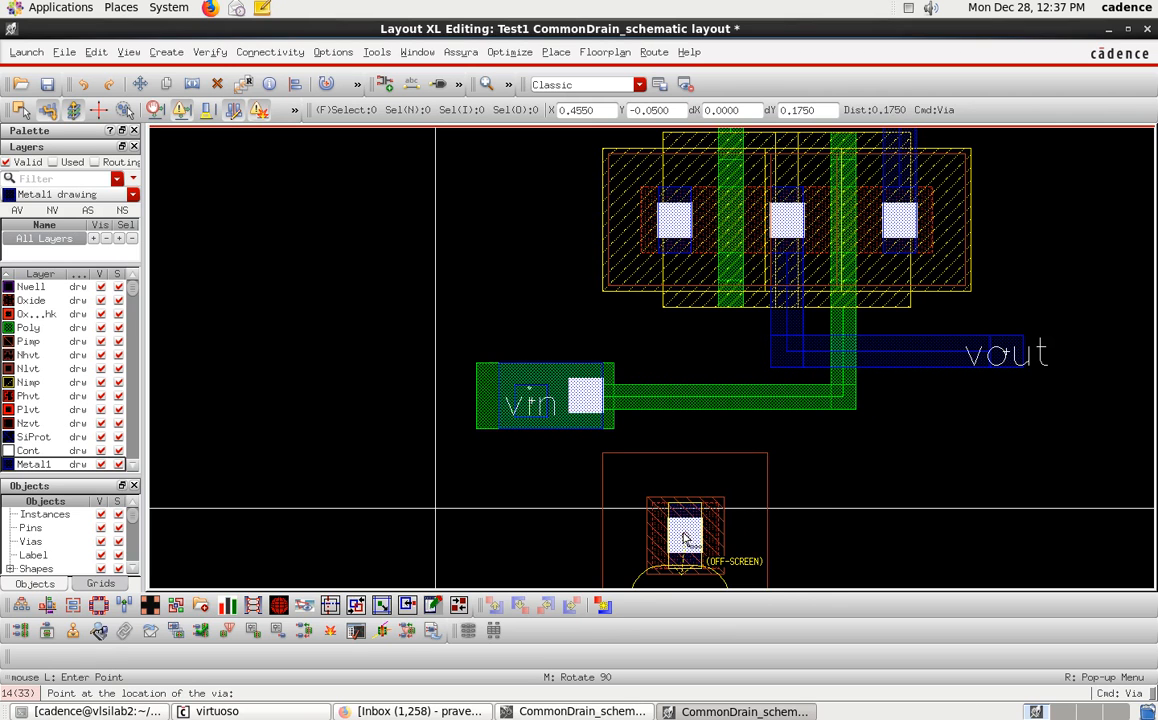
left_click(682, 538)
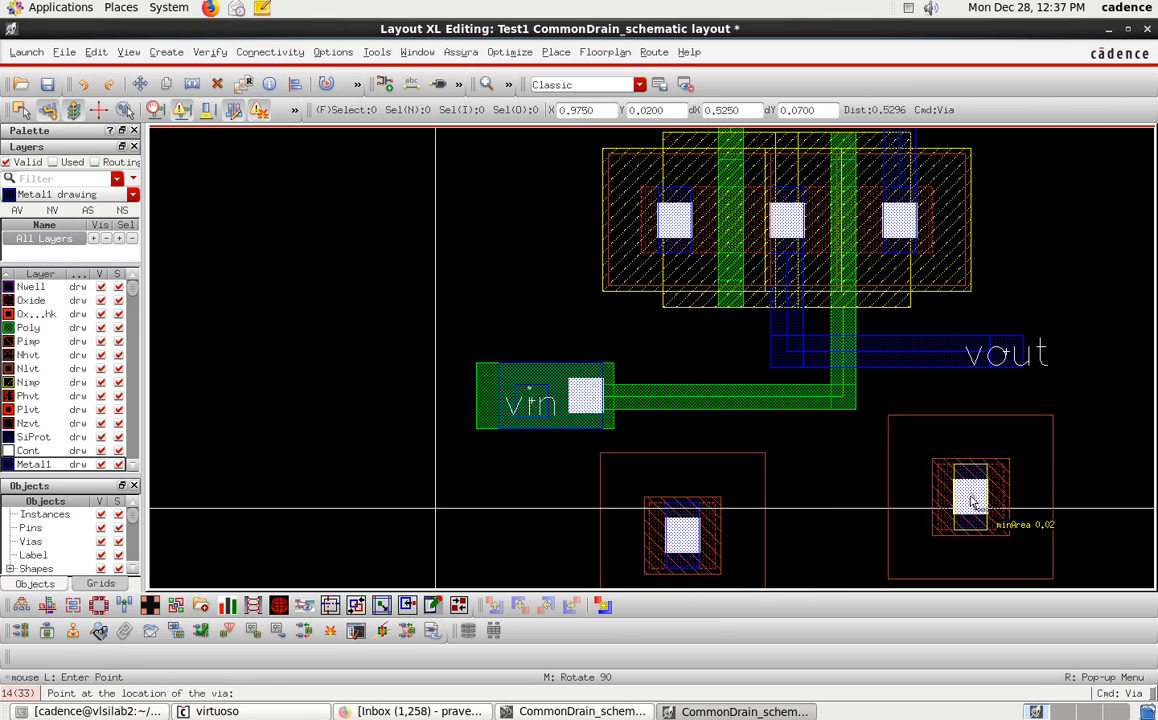
key("Escape")
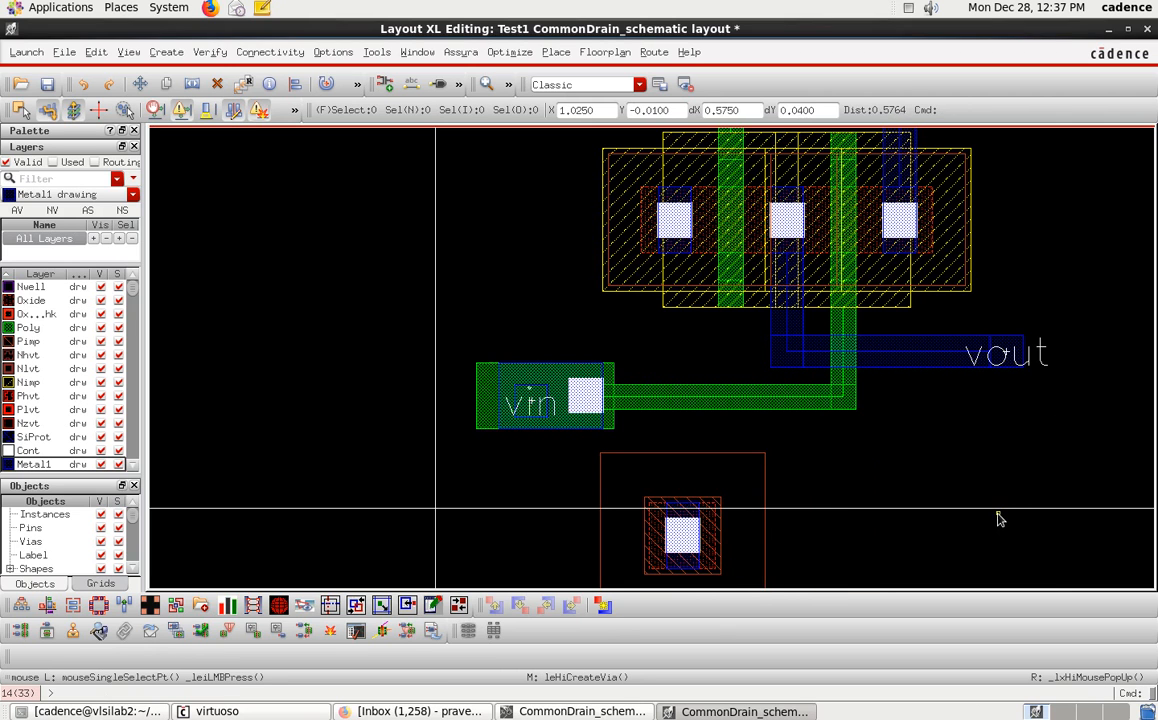
Flatten the M1_PSUB via one level, flattening pcells and vias while preserving pins.
left_click(736, 485)
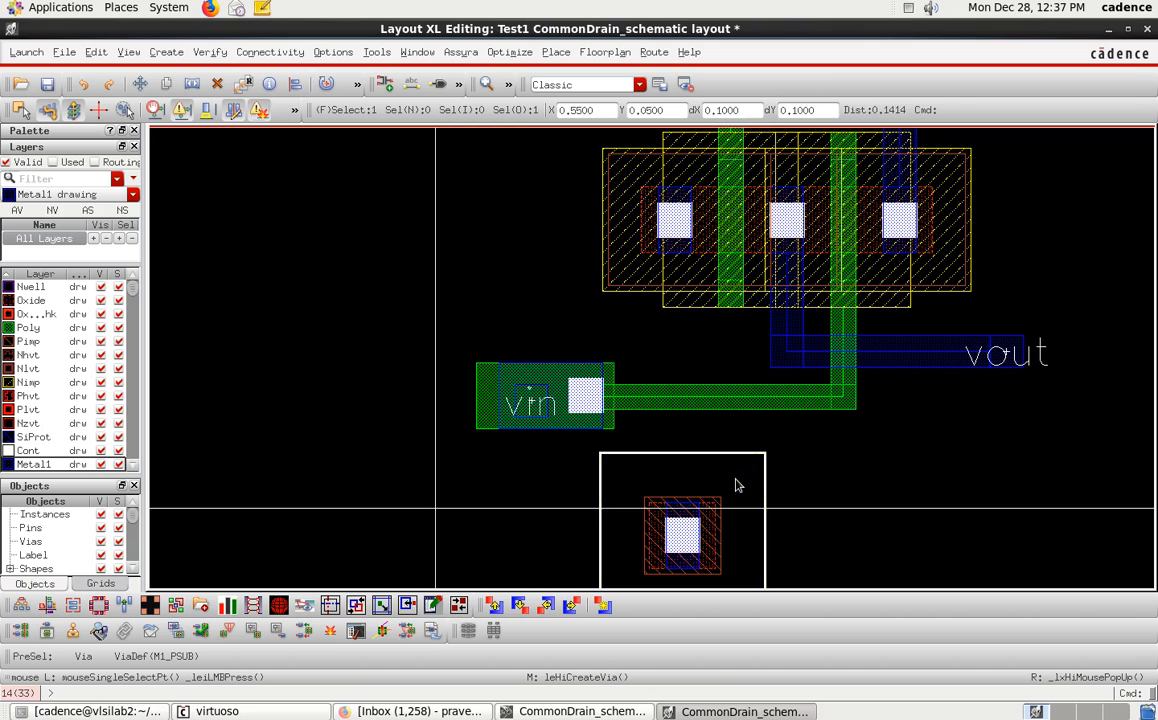
left_click(96, 55)
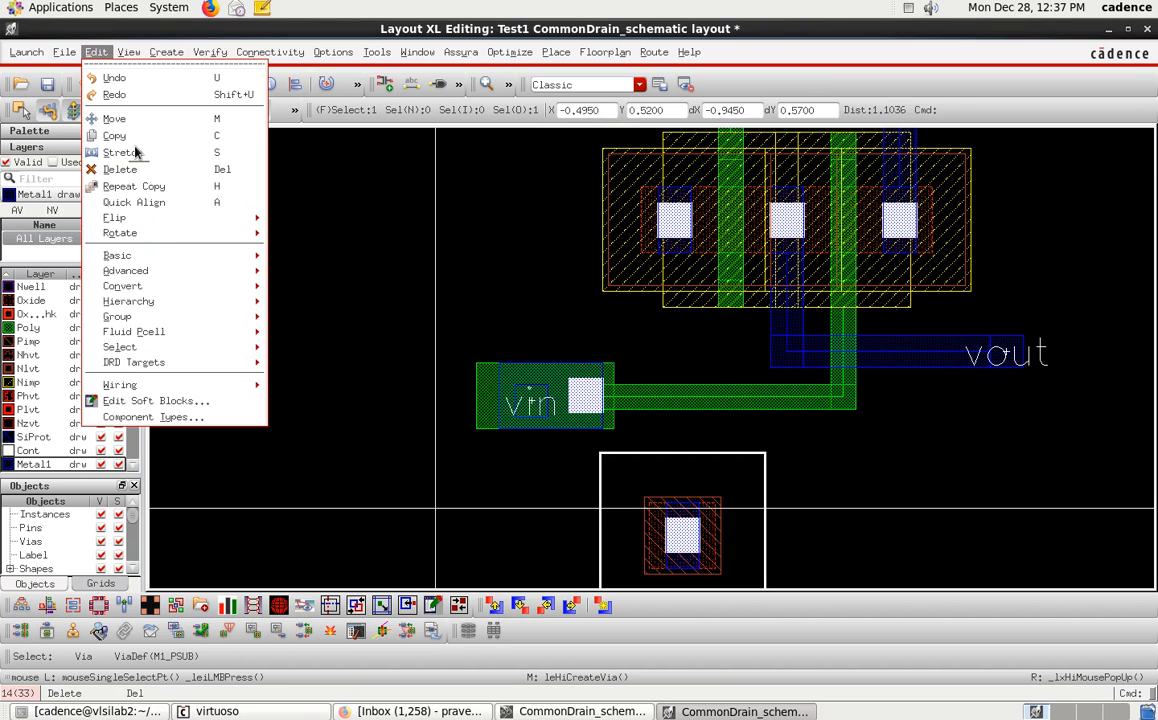
mouse_move(130, 301)
left_click(365, 464)
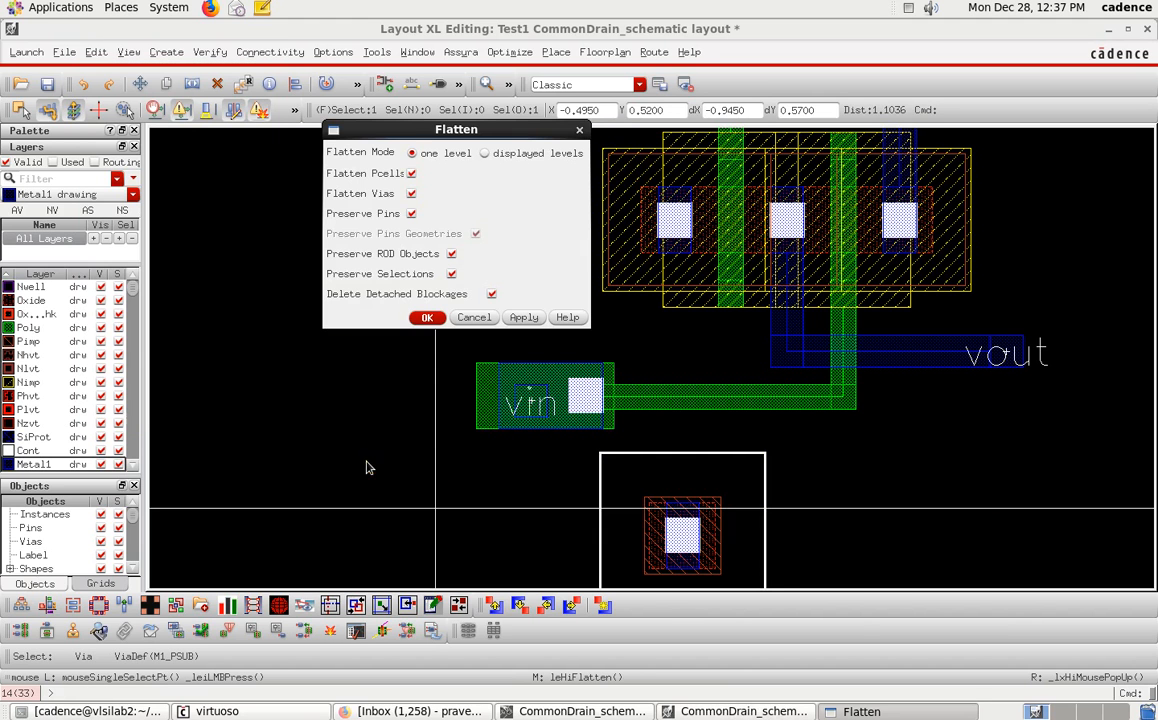
left_click(428, 318)
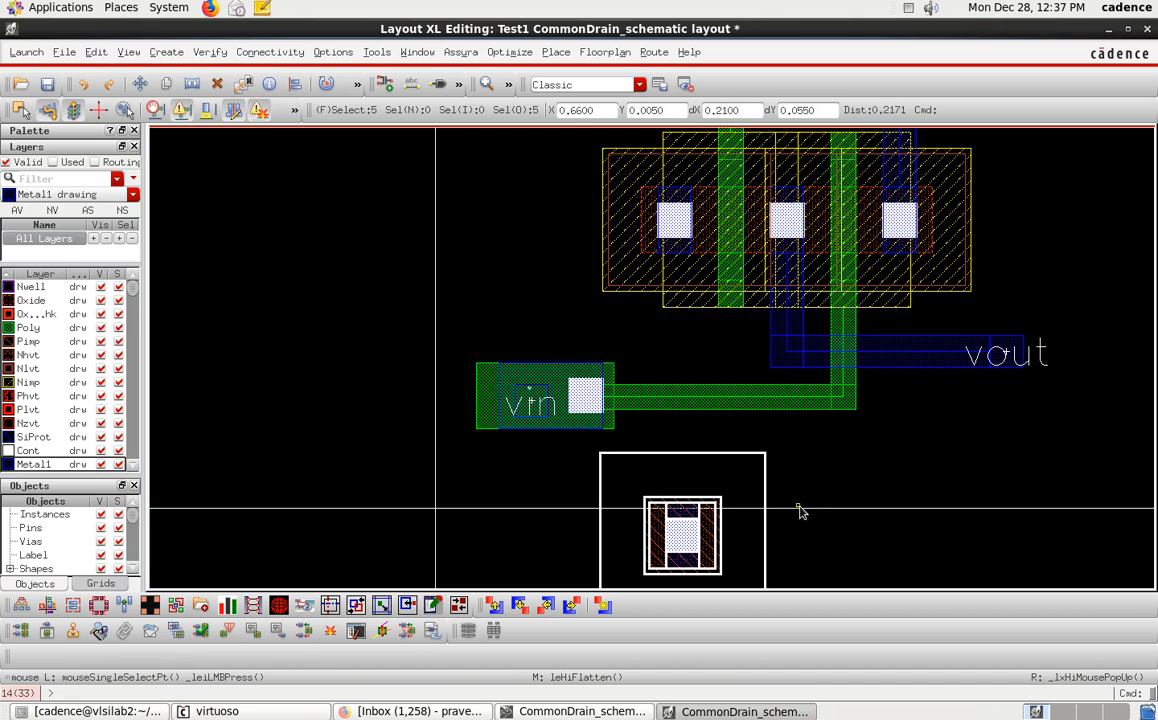
scroll(797, 507, "down", 4, "ctrl")
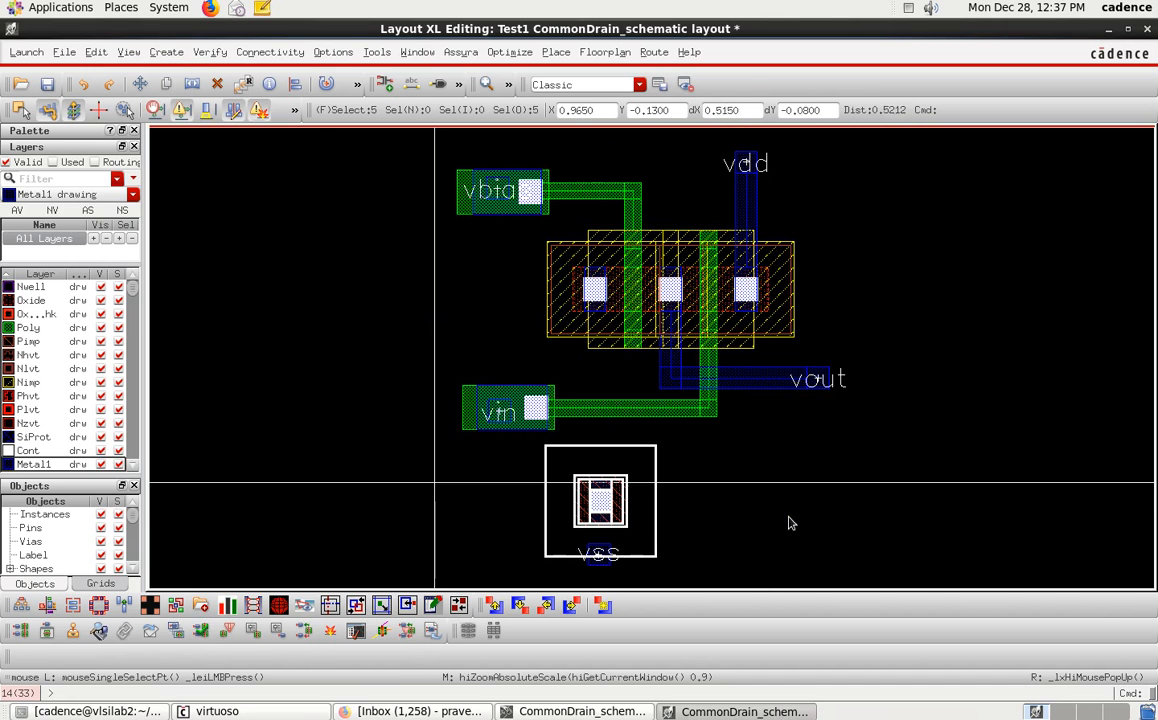
left_click(654, 514)
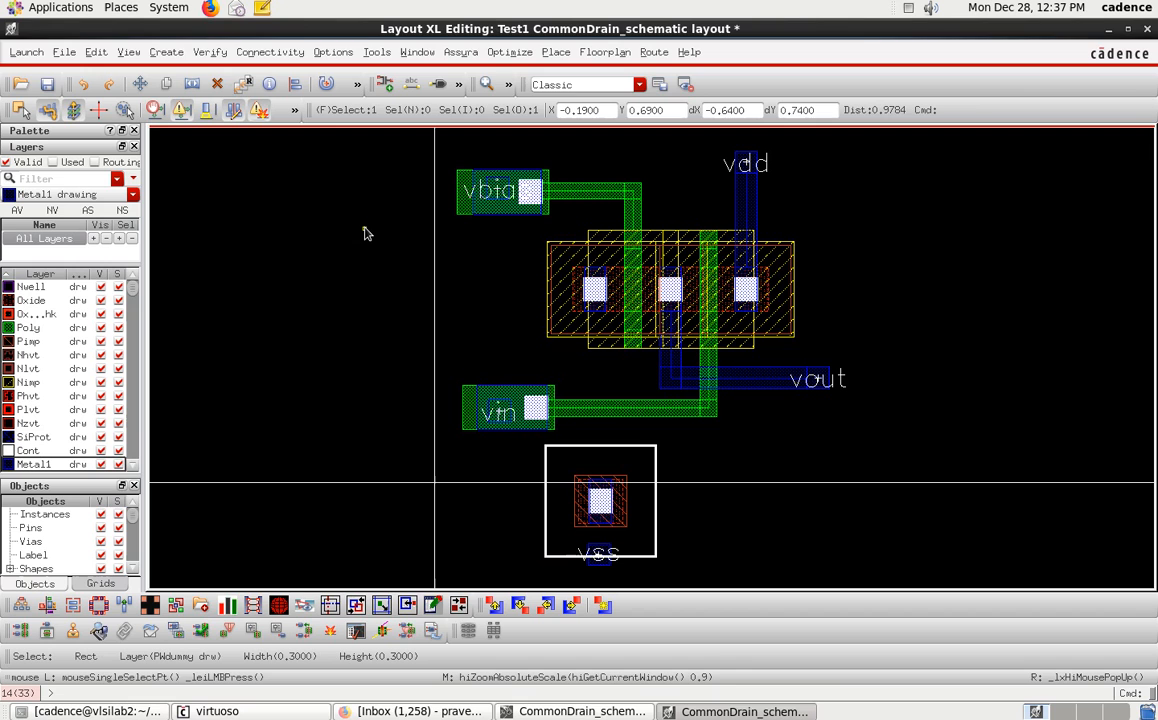
key("s")
left_click(760, 537)
key("Escape")
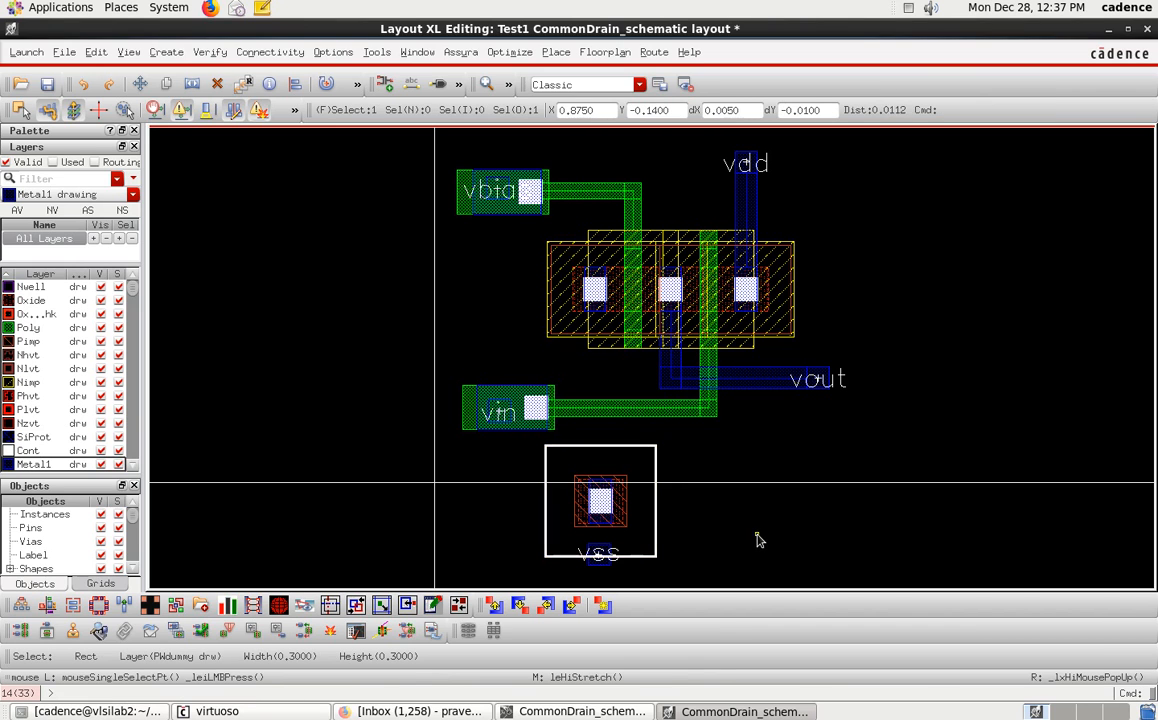
Stretch the substrate contact's PWdummy, oxide and Pimp rectangles rightward to widen the tap.
key("F4")
key("s")
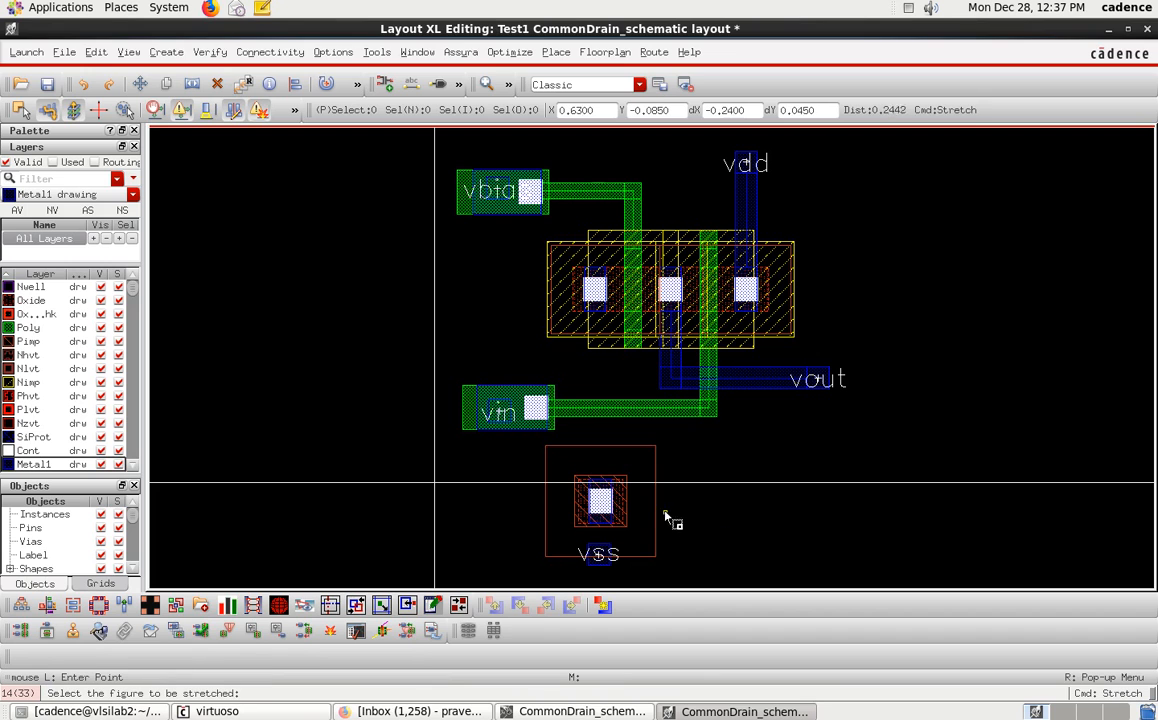
left_click(656, 517)
left_click(718, 512)
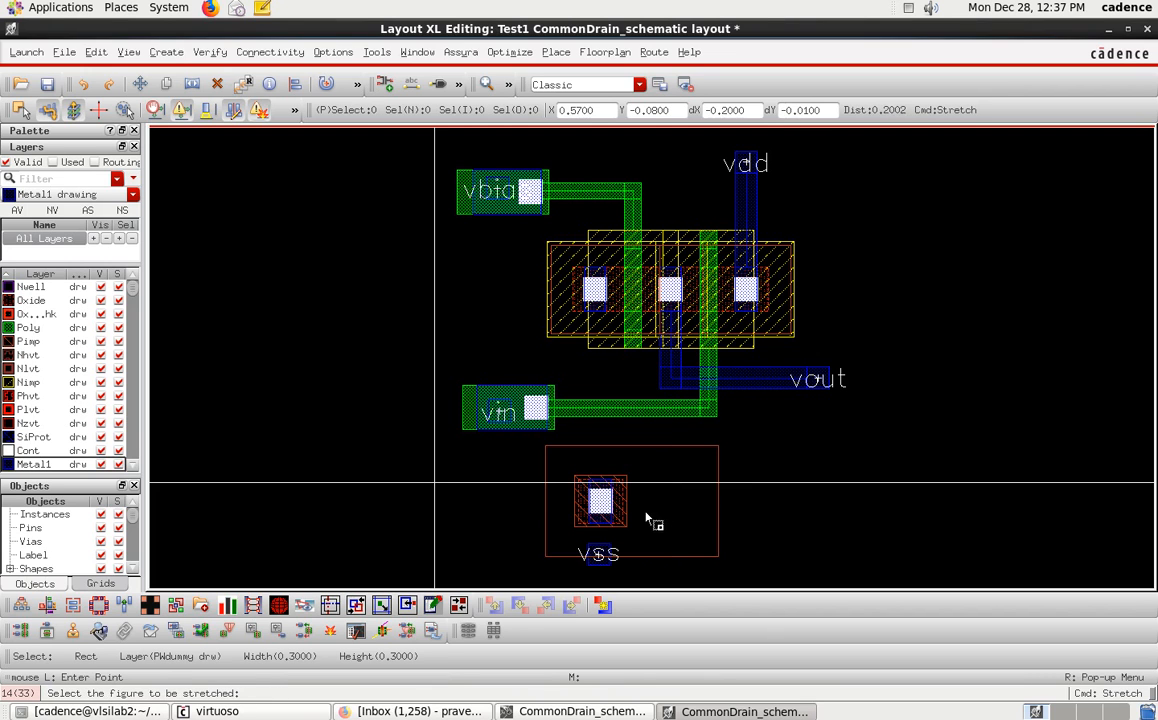
left_click(633, 512)
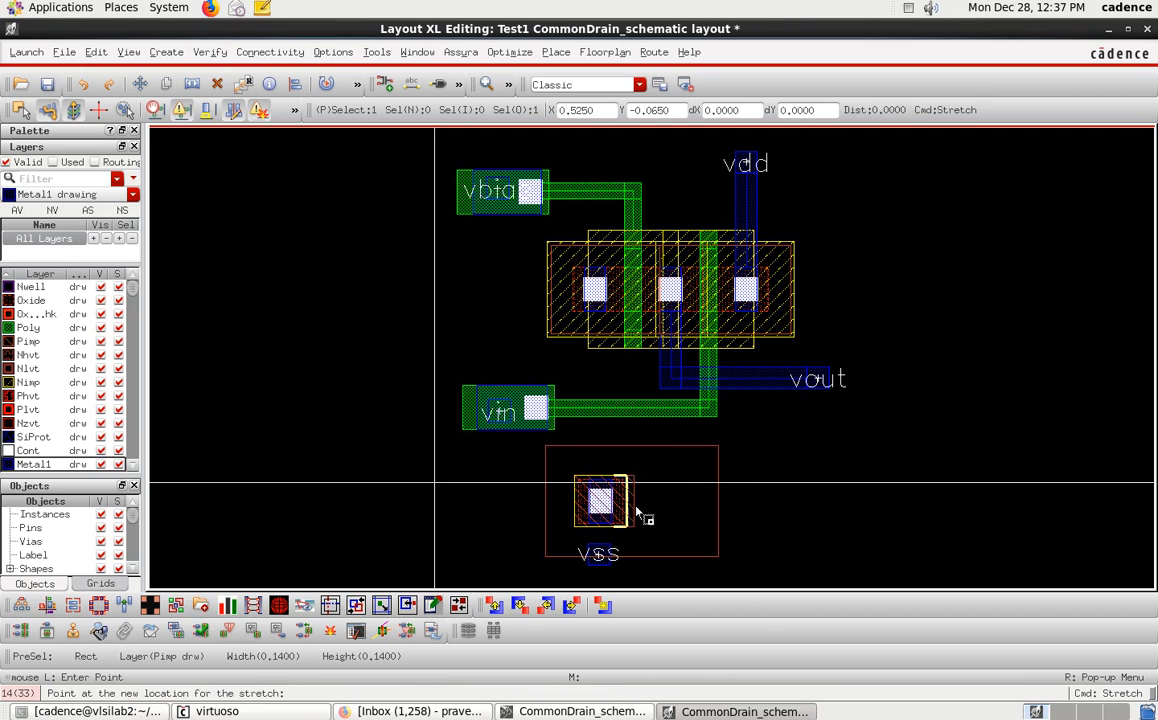
left_click(712, 513)
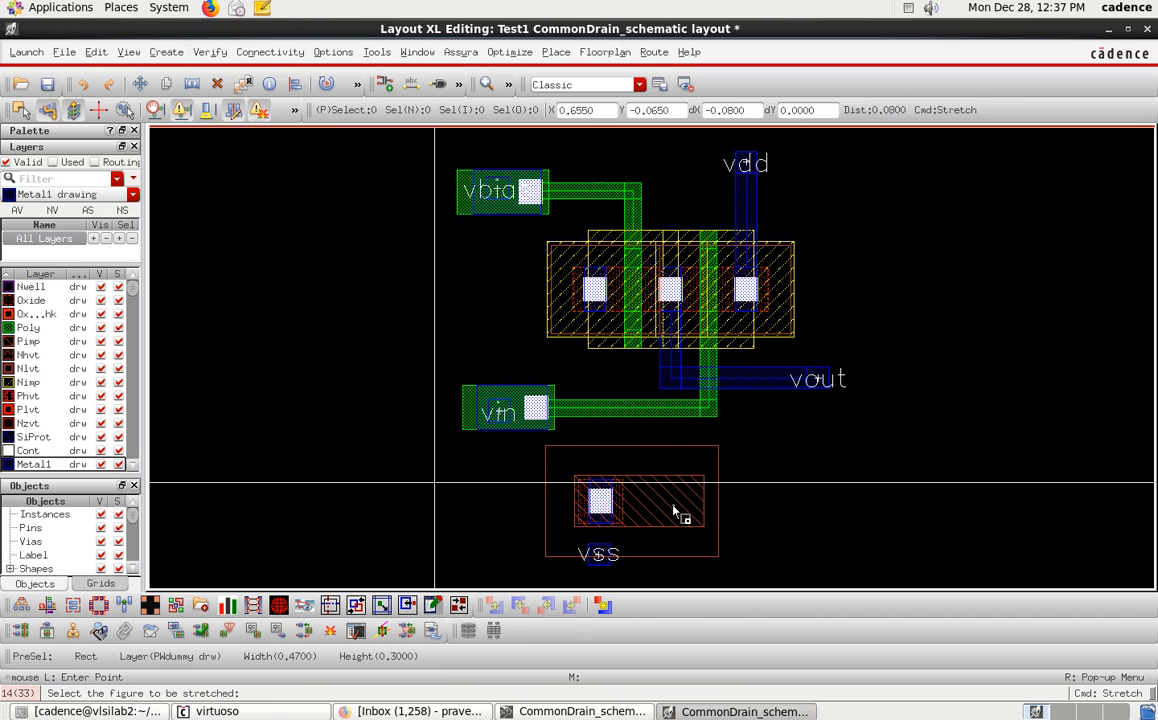
left_click(622, 505)
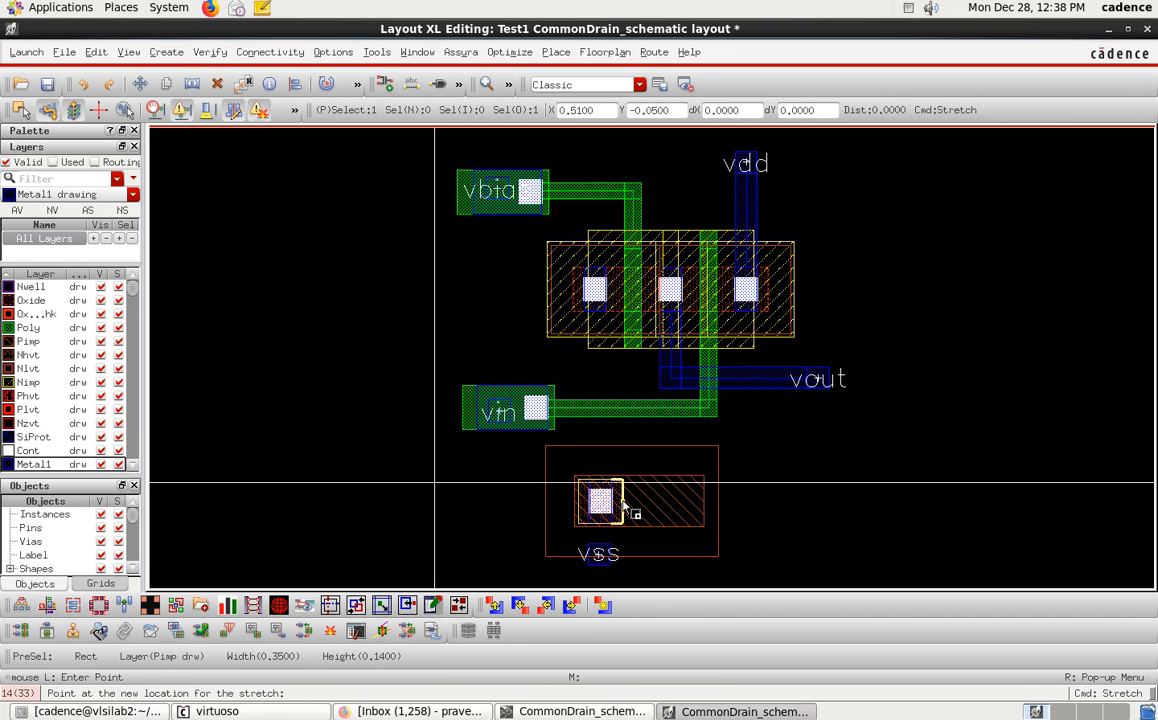
left_click(690, 503)
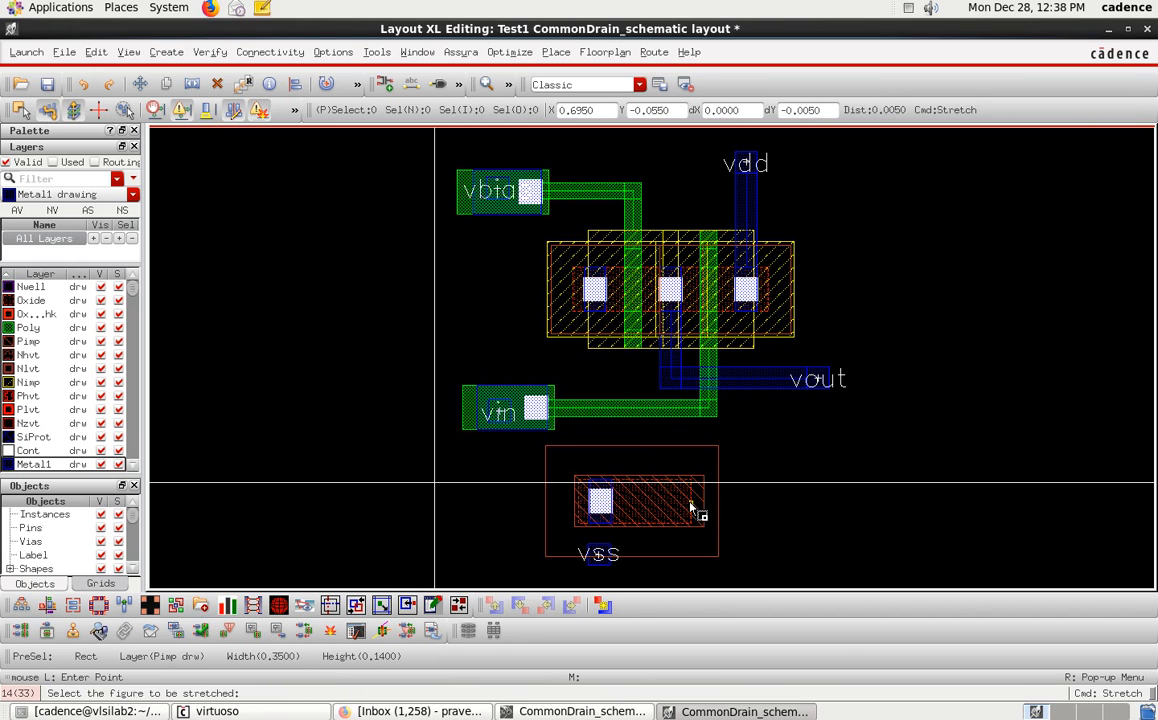
key("Escape")
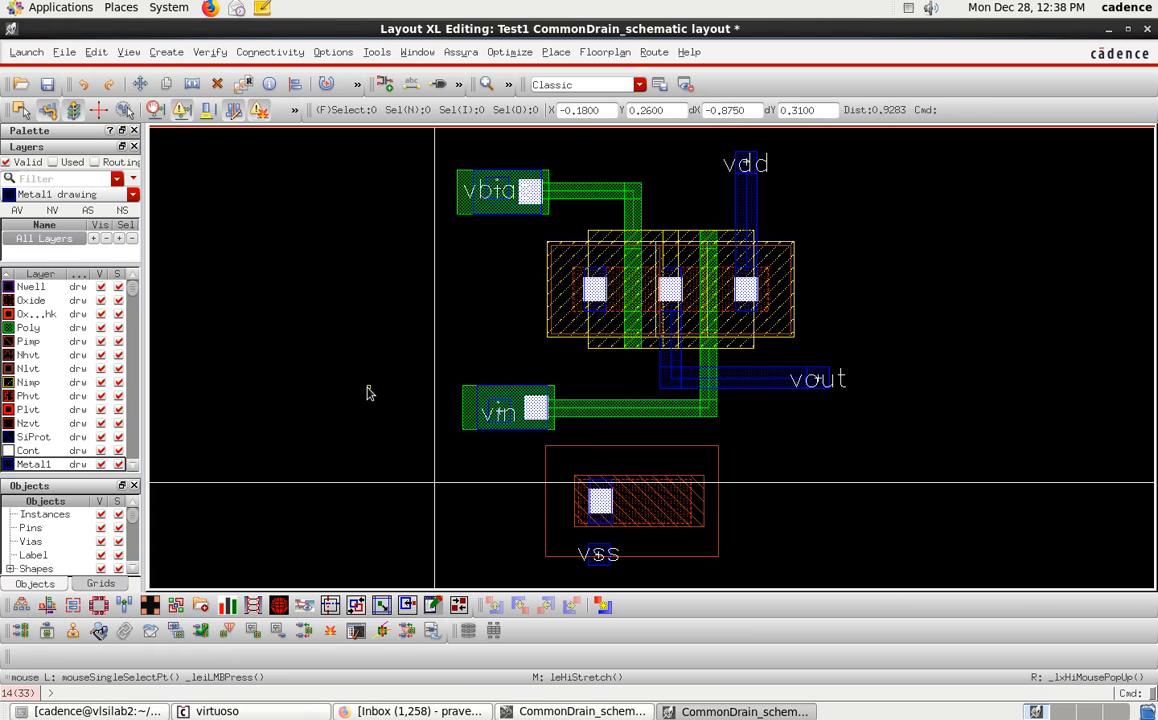
key("p")
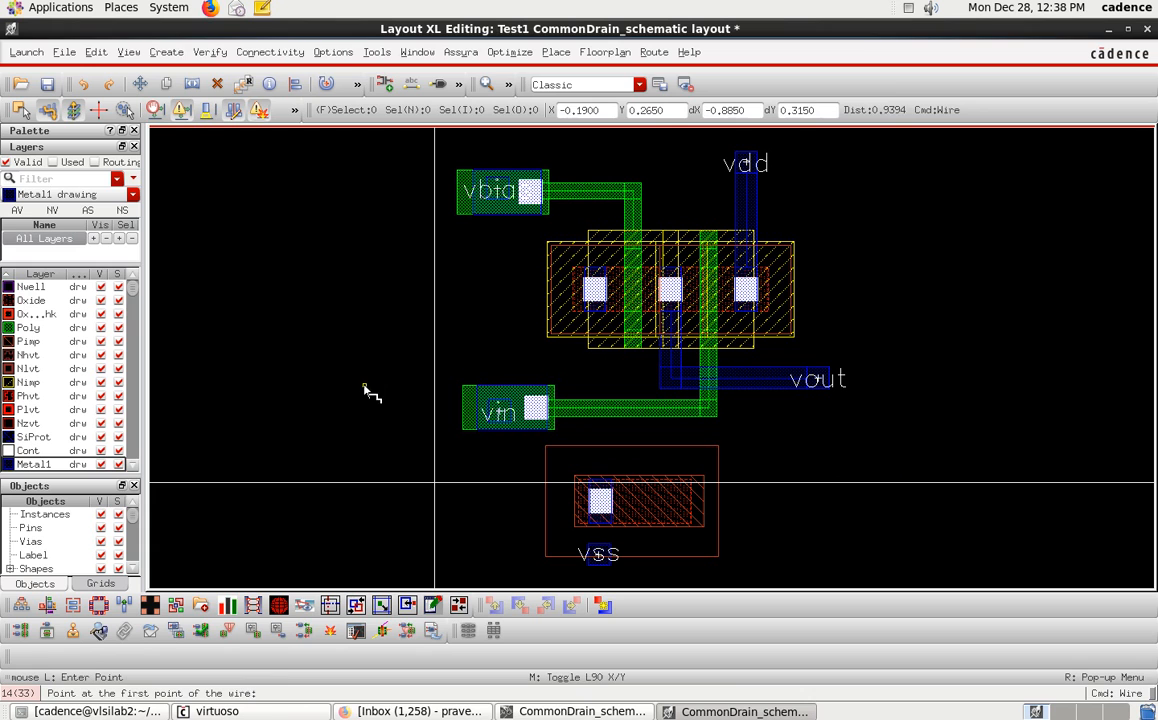
left_click(595, 315)
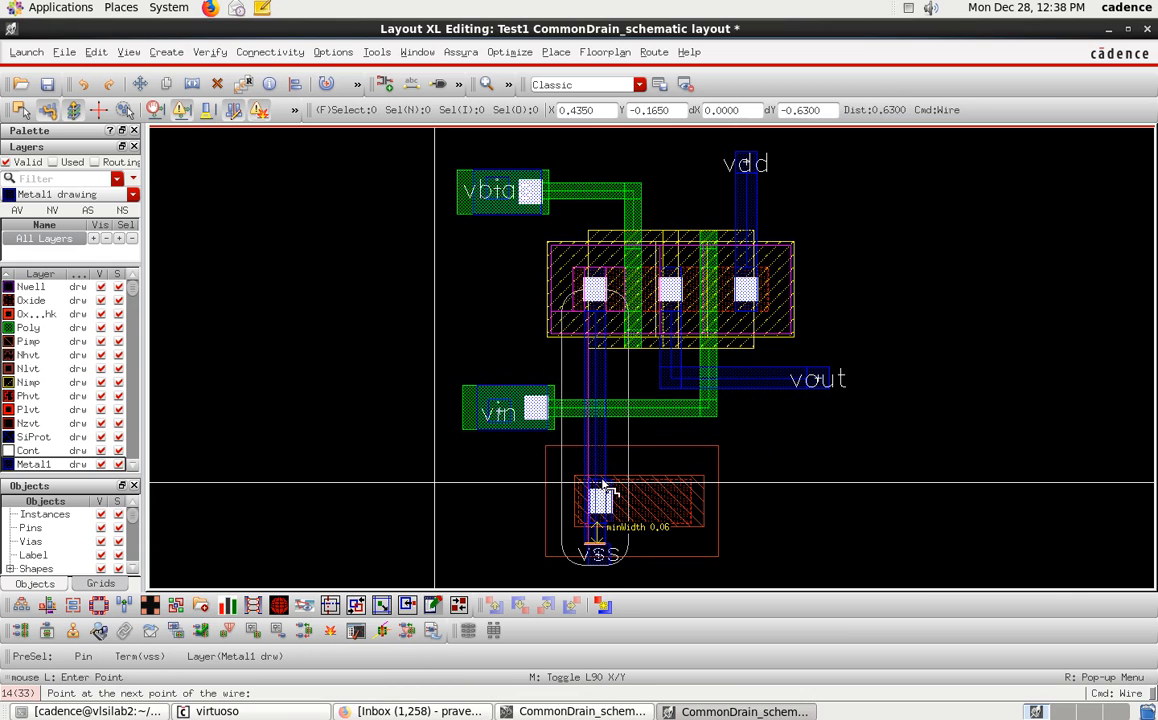
key("Escape")
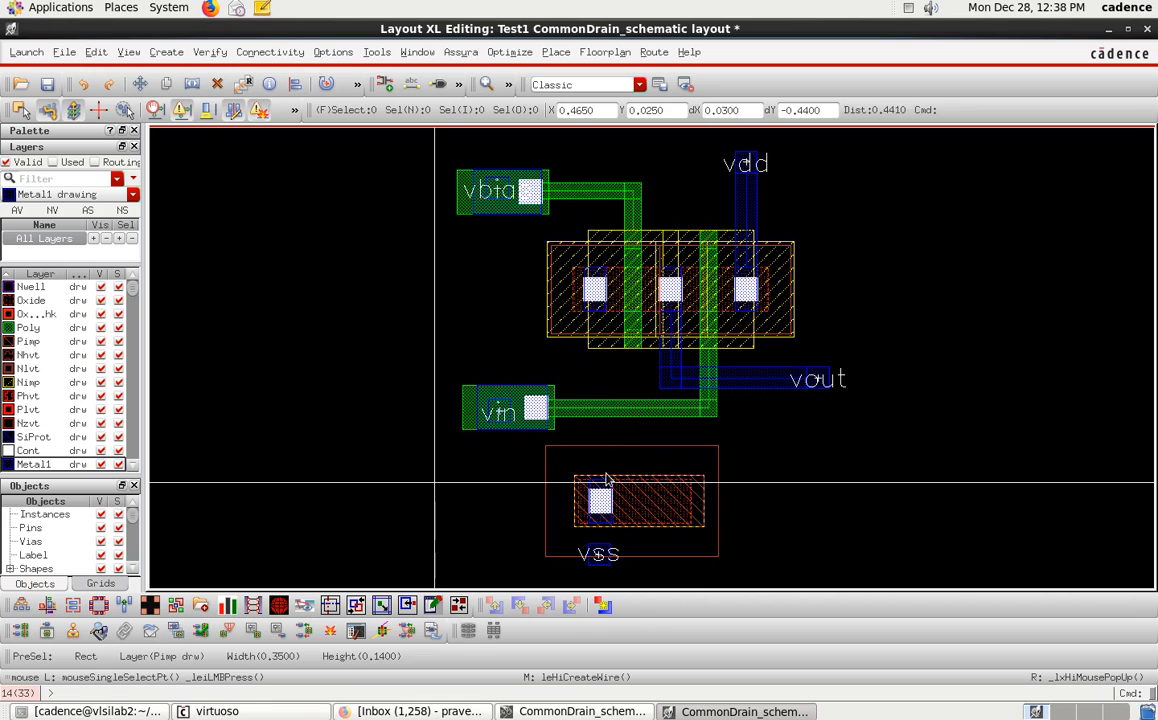
Move the vss pin to the right of the substrate tap.
left_click_drag(602, 566, 810, 570)
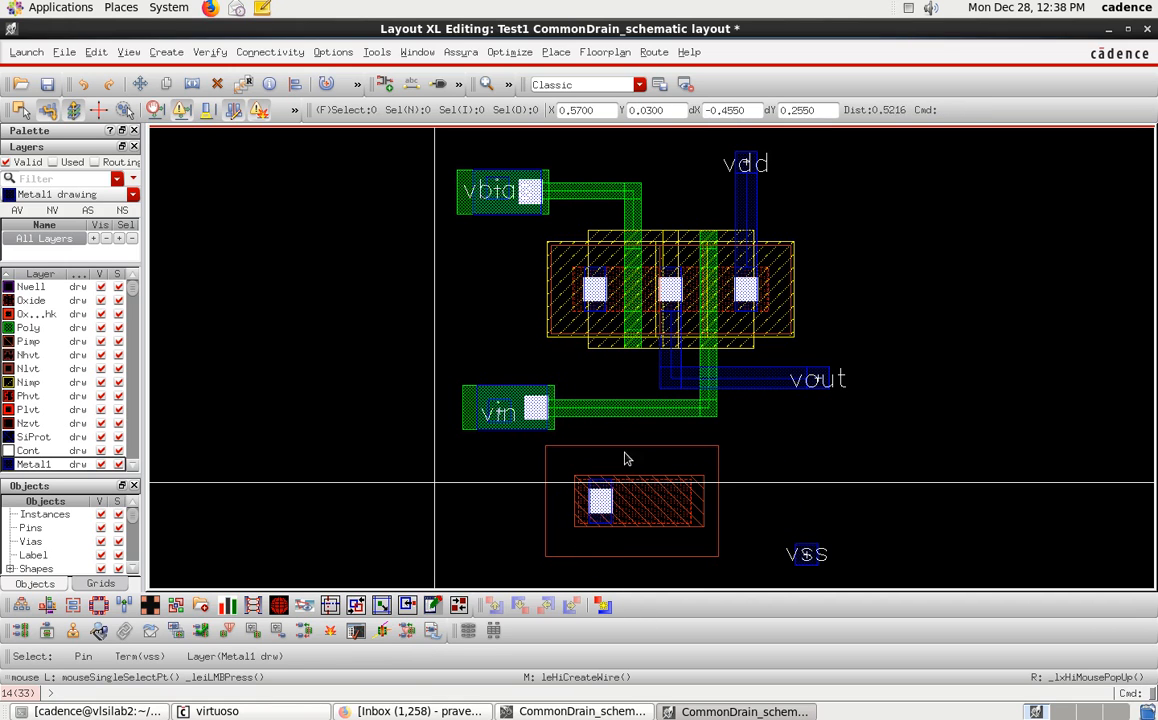
left_click_drag(517, 444, 702, 551)
left_click(789, 503)
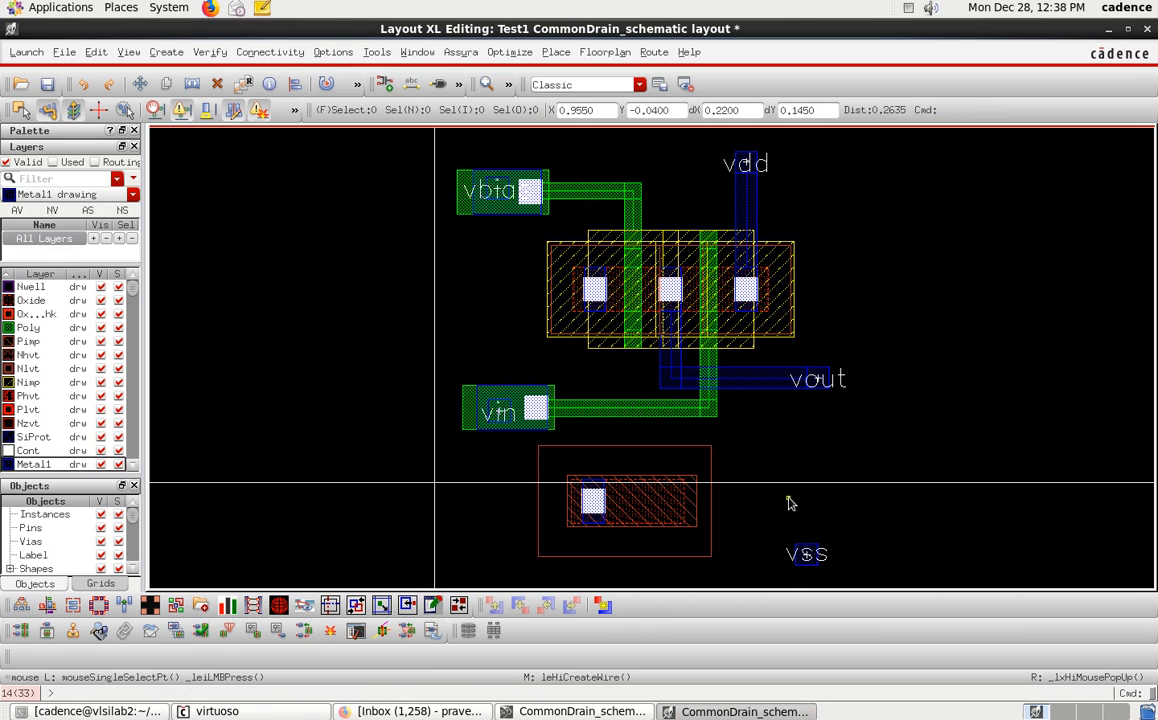
Select all shapes of the substrate tap and move them slightly to the right.
left_click(679, 549)
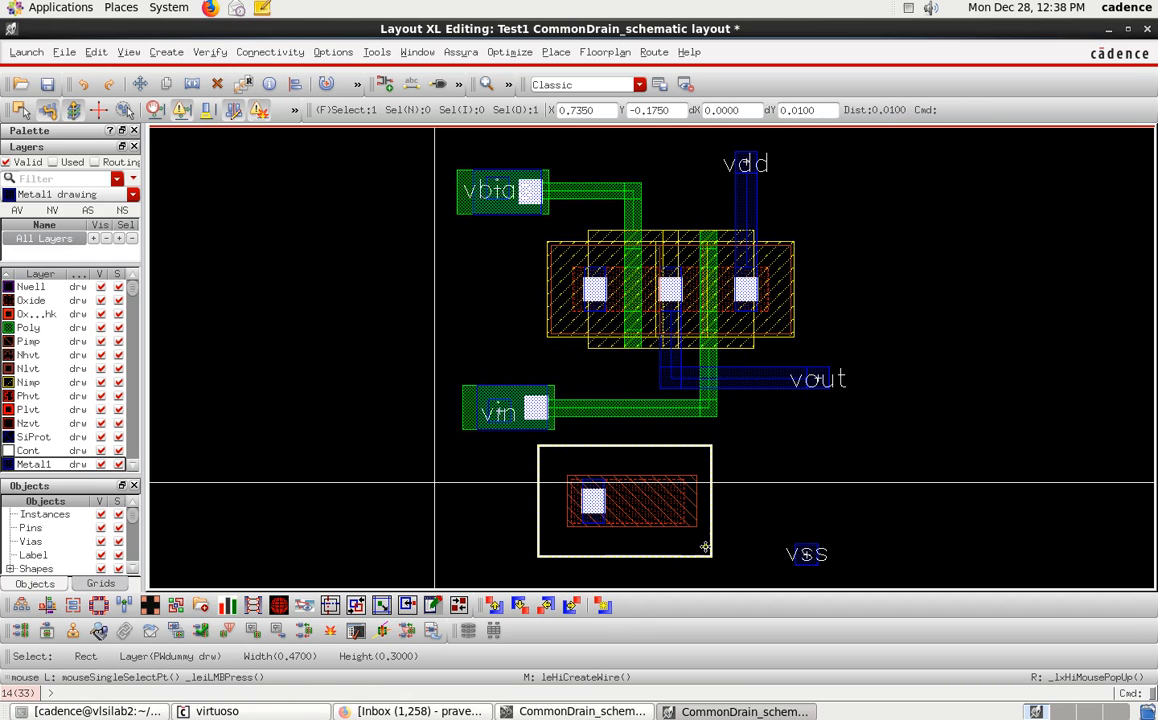
left_click_drag(737, 561, 530, 452)
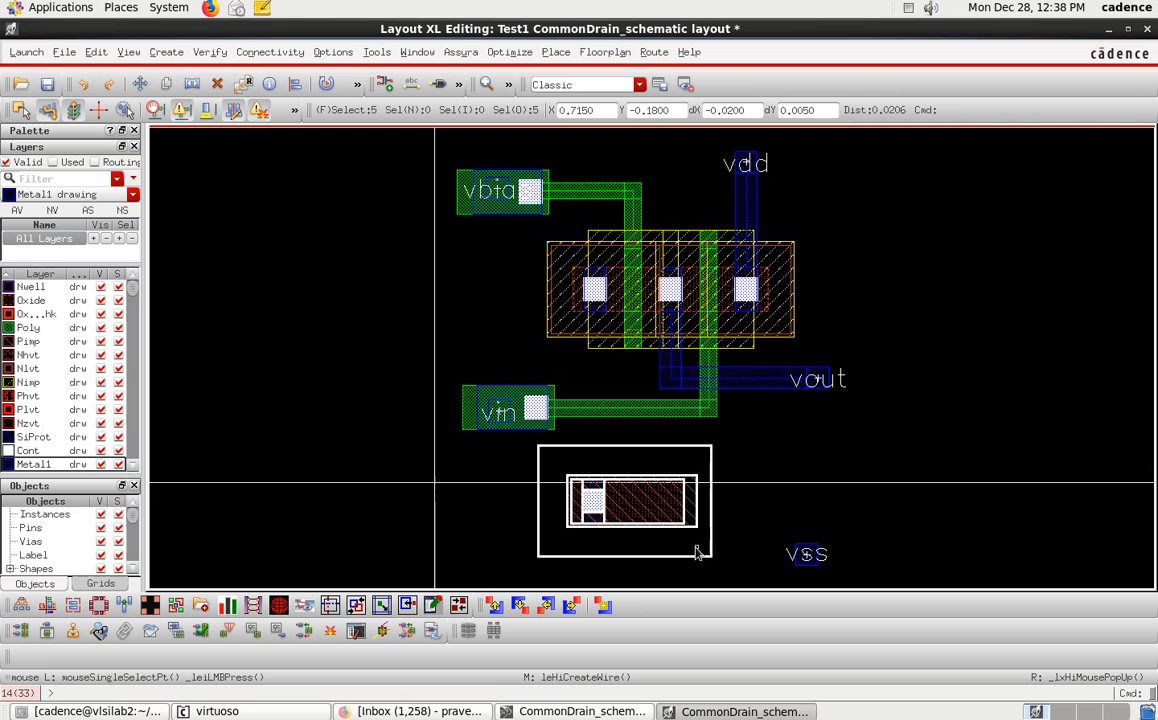
key("m")
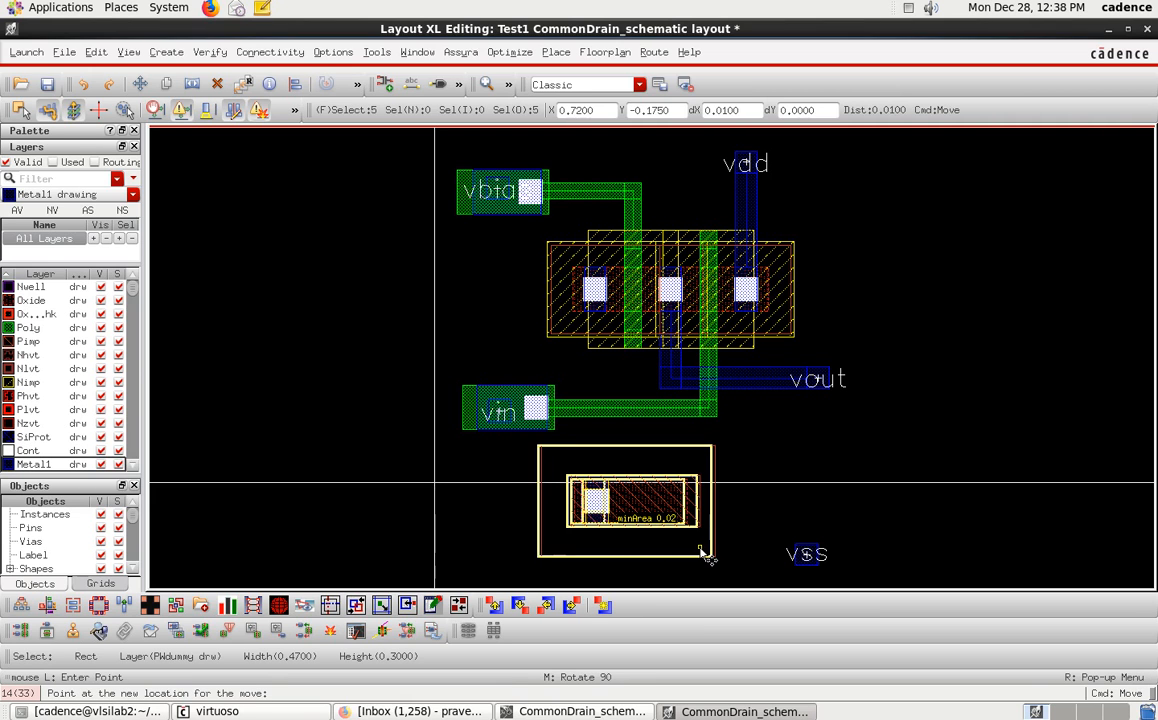
left_click(703, 551)
left_click(794, 517)
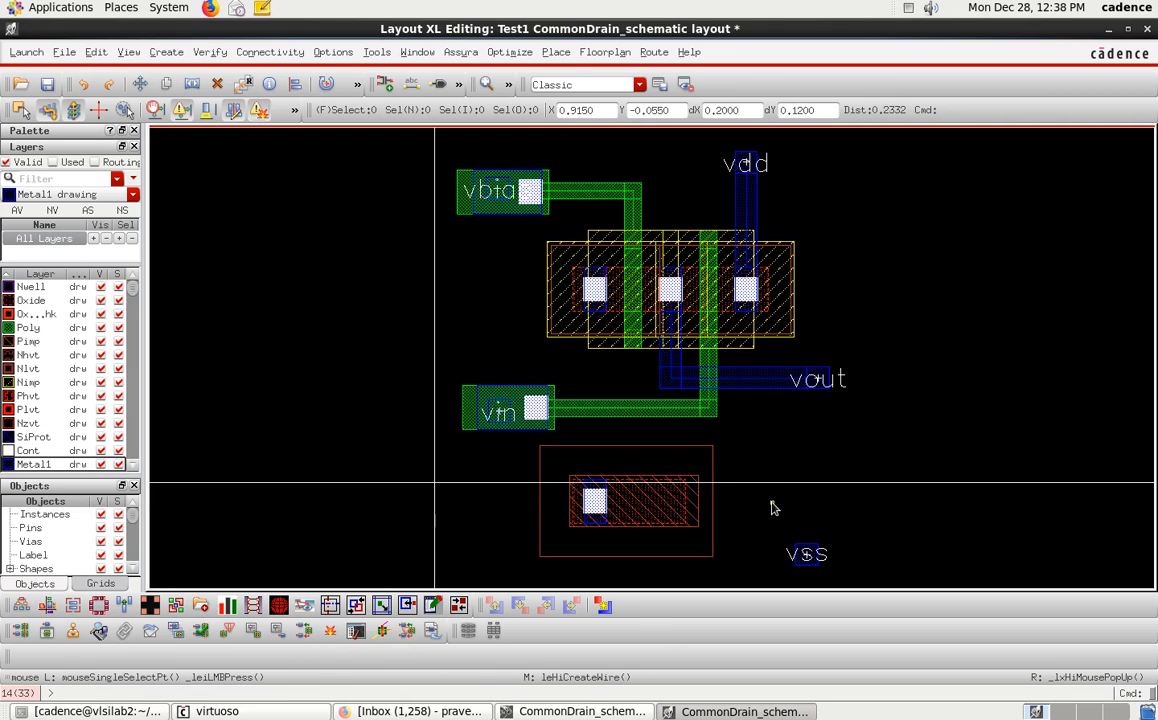
Undo the last substrate tap moves and place the vss pin to the right of the tap again.
left_click(86, 85)
left_click(88, 87)
left_click(88, 87)
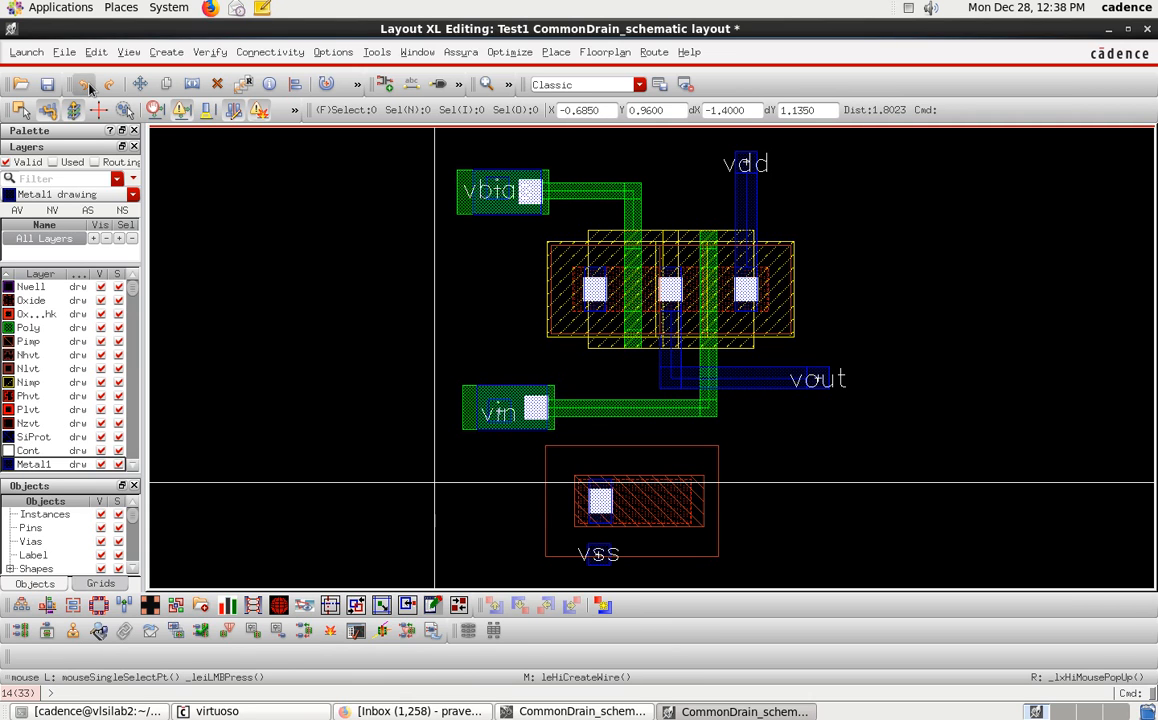
left_click(604, 563)
left_click_drag(606, 562, 795, 562)
left_click(797, 566)
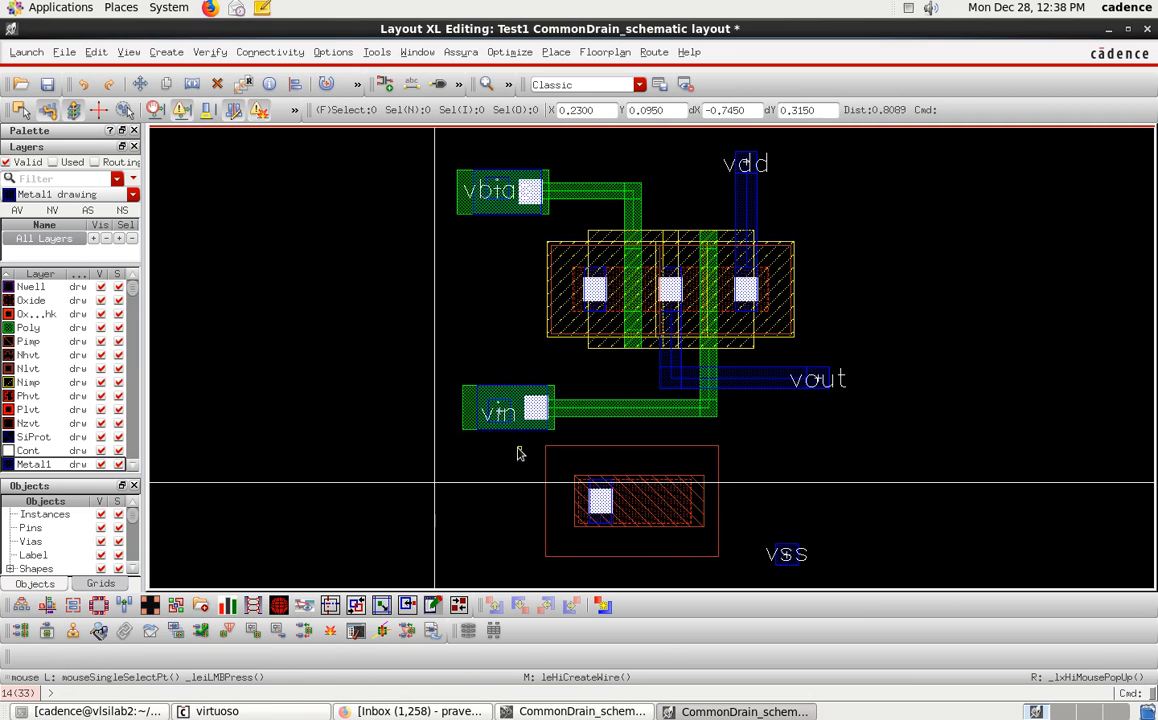
Select all shapes of the substrate tap and move them slightly to the left.
left_click_drag(537, 442, 734, 573)
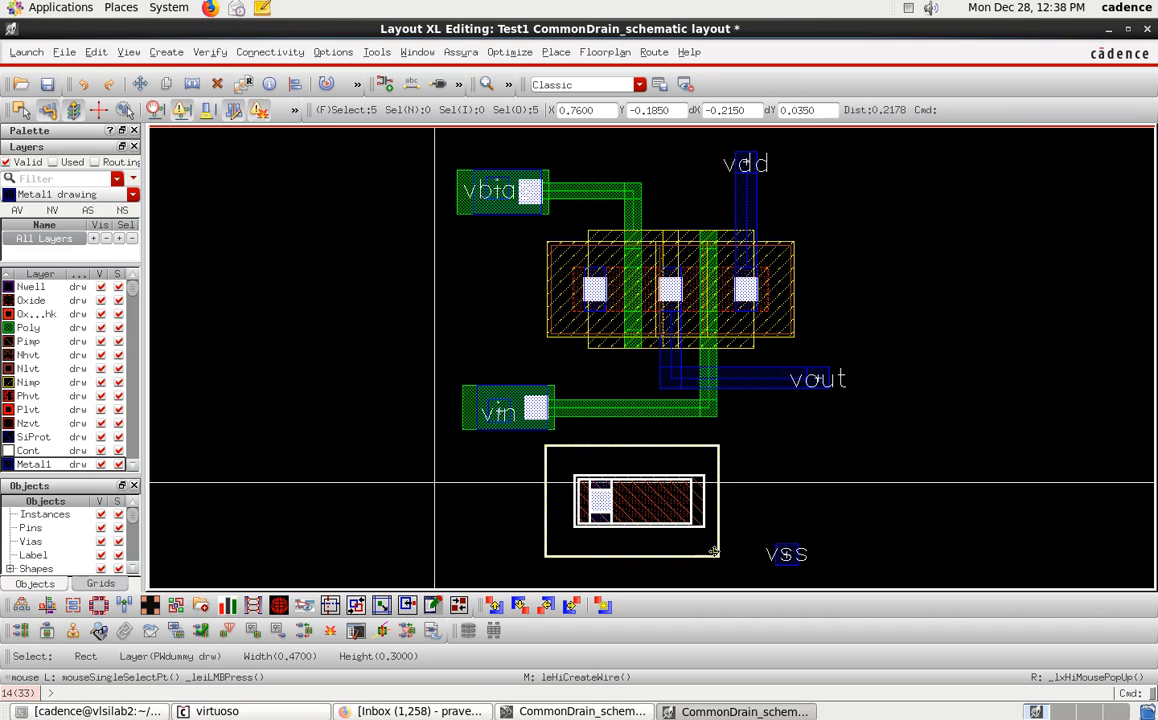
key("m")
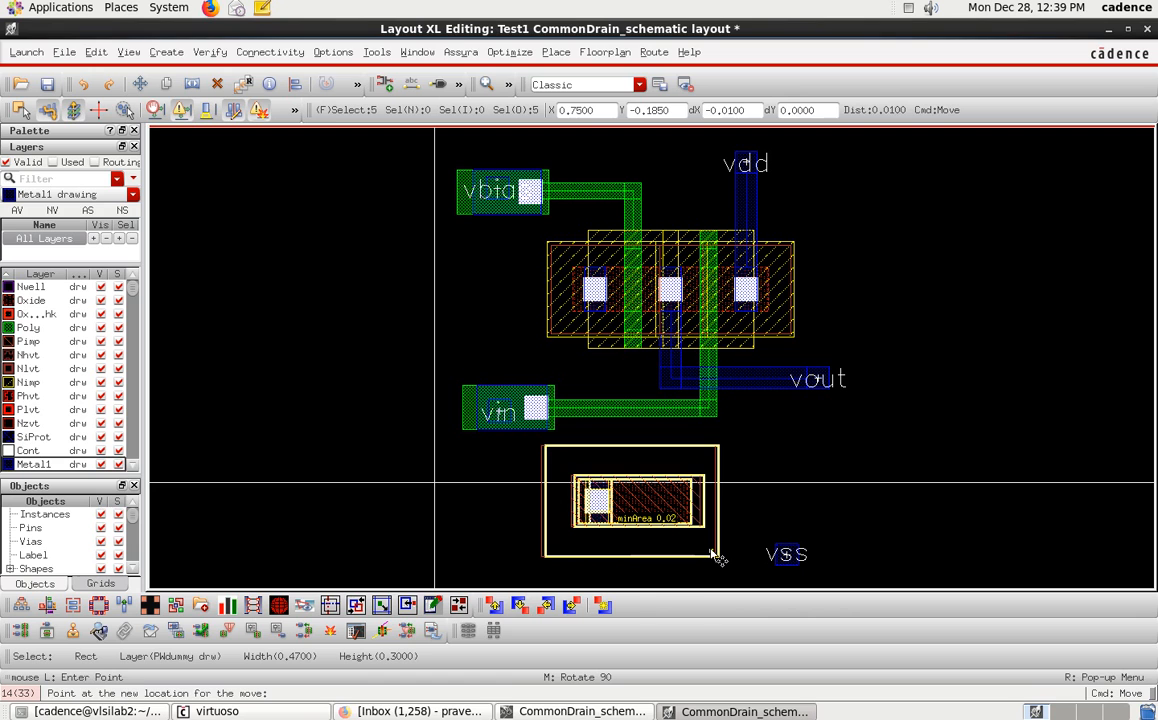
left_click(714, 553)
left_click(752, 530)
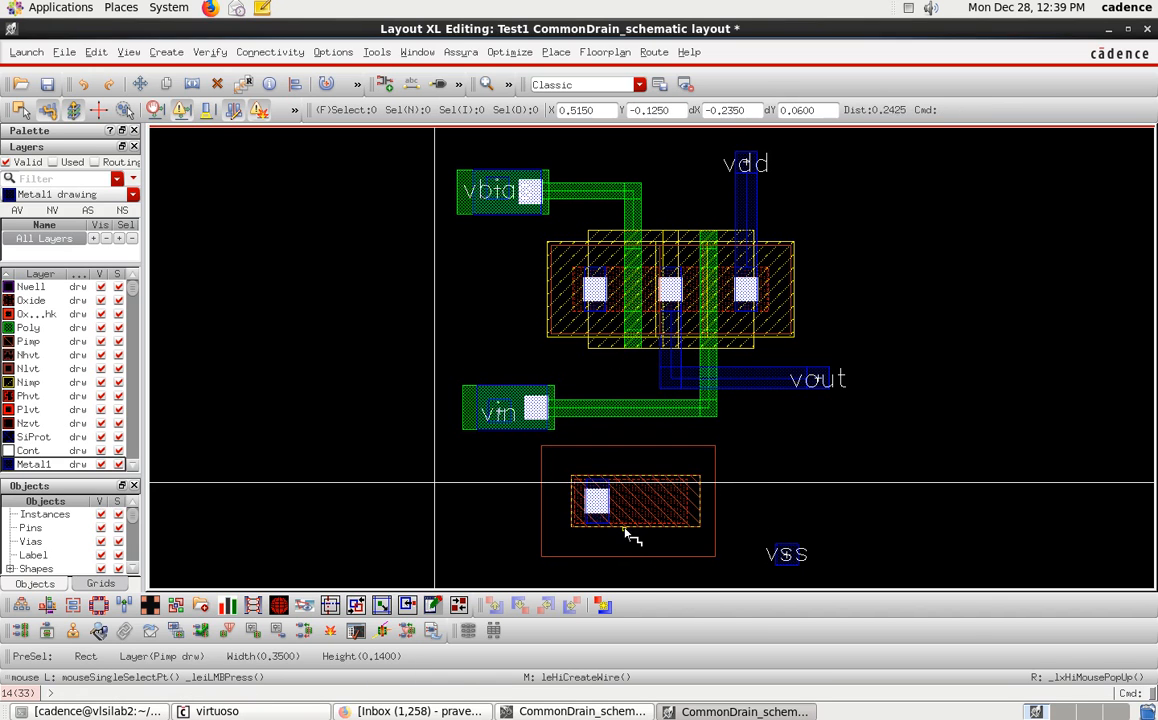
Draw a Metal1 wire from the transistors' leftmost diffusion contact down to the substrate tap contact.
key("p")
left_click(595, 292)
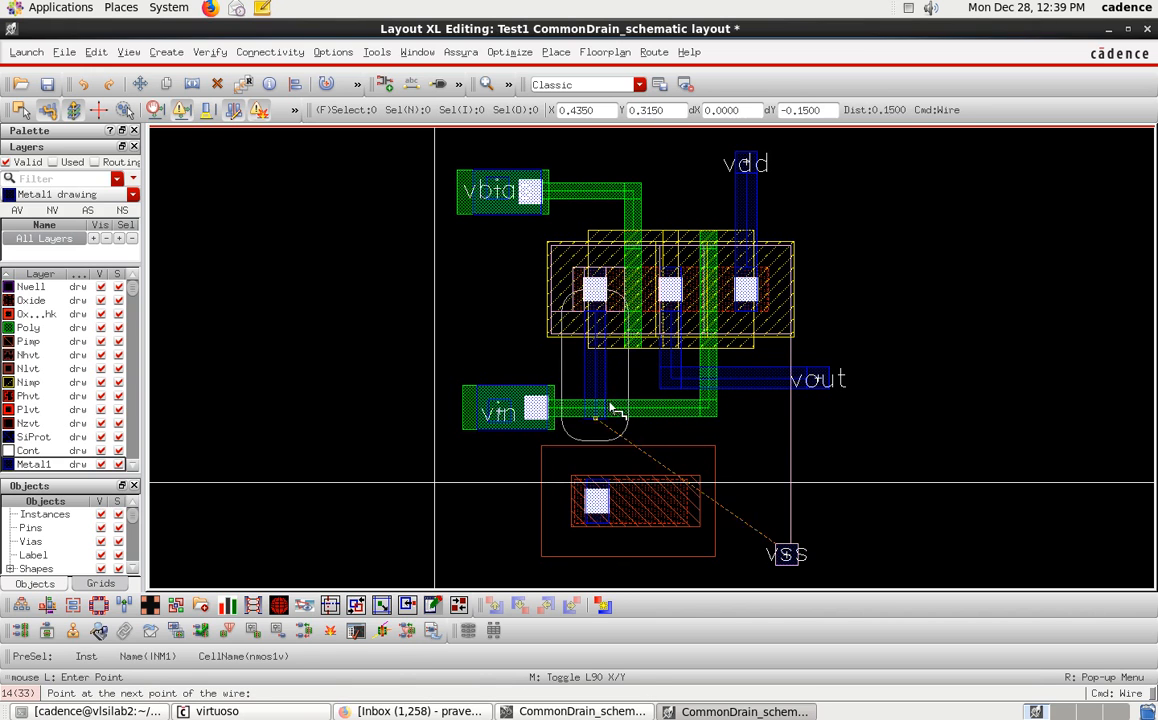
double_click(627, 520)
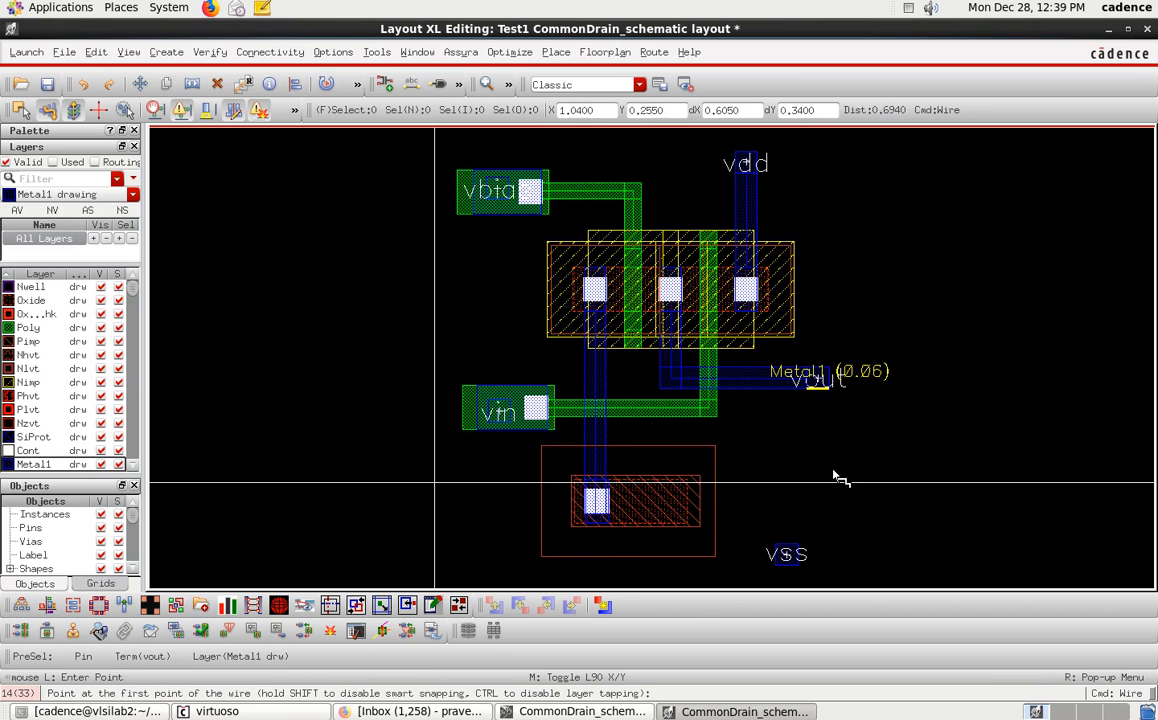
key("Escape")
Move the vss pin onto the substrate tap contact and save the layout.
left_click(788, 554)
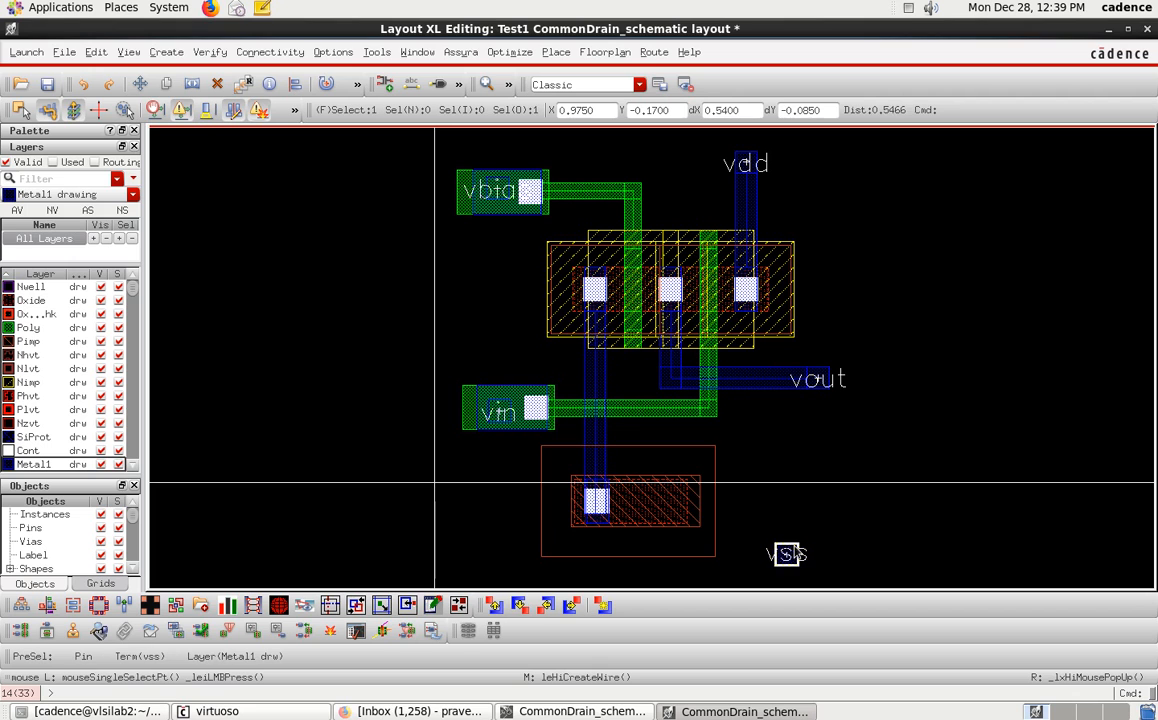
left_click_drag(792, 546, 606, 552)
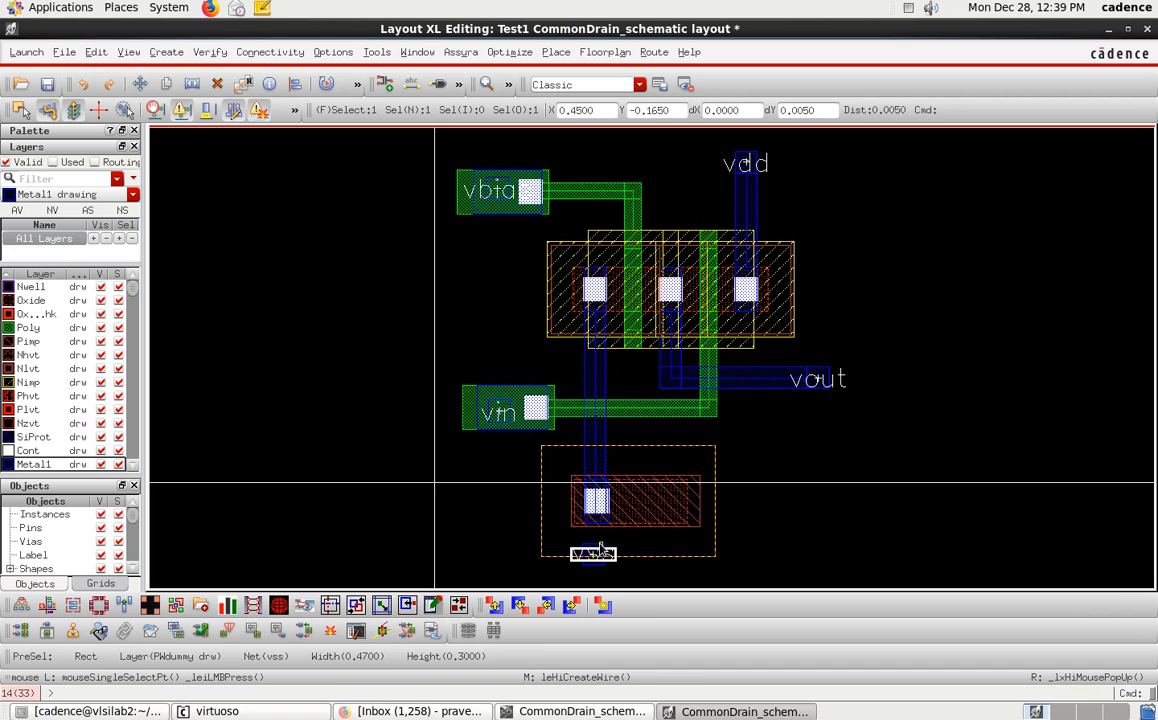
left_click(601, 546)
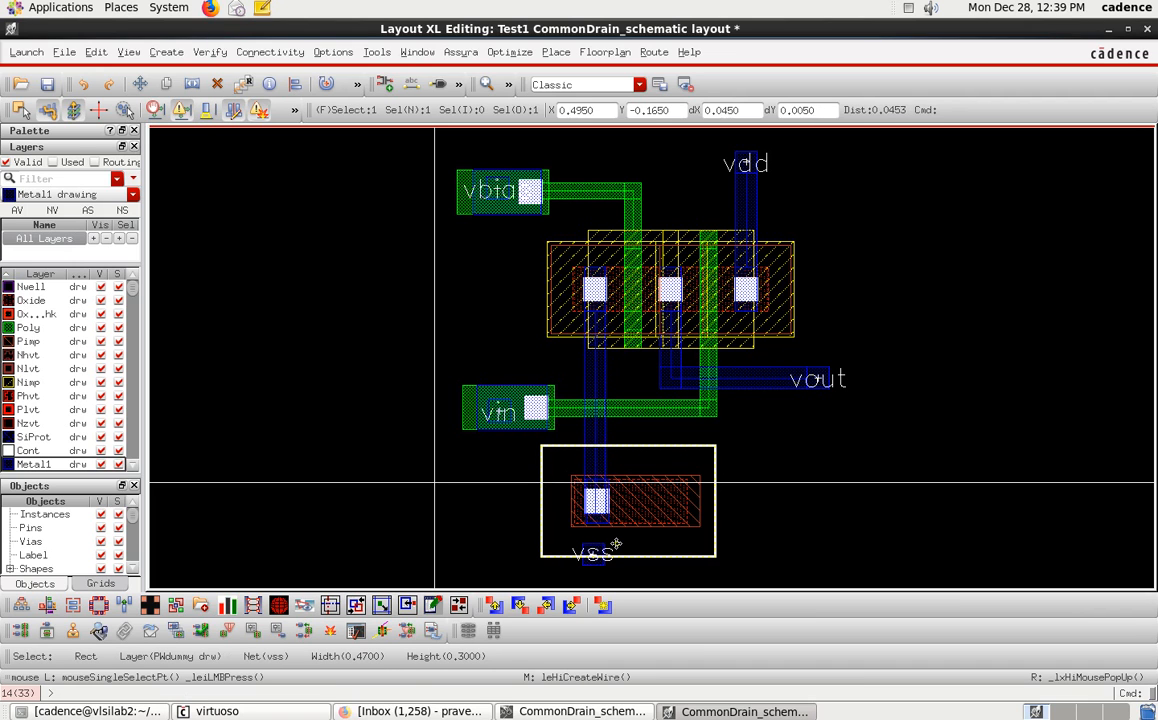
left_click(755, 569)
scroll(597, 574, "up", 2)
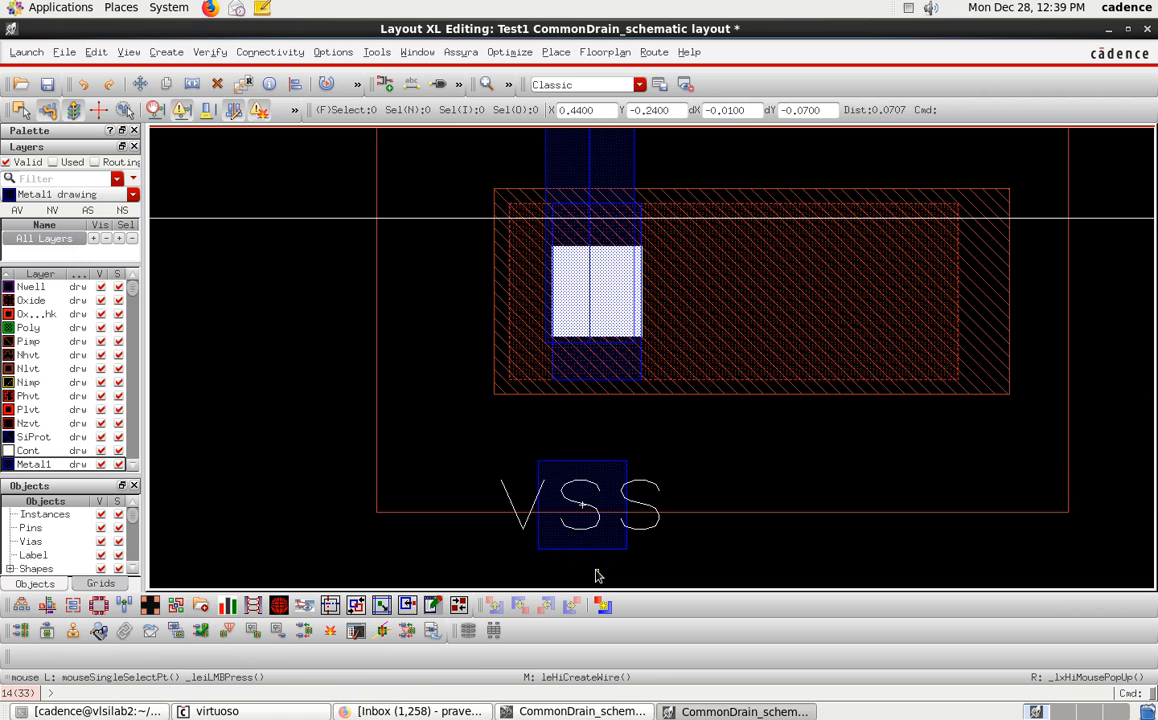
left_click(605, 478)
key("m")
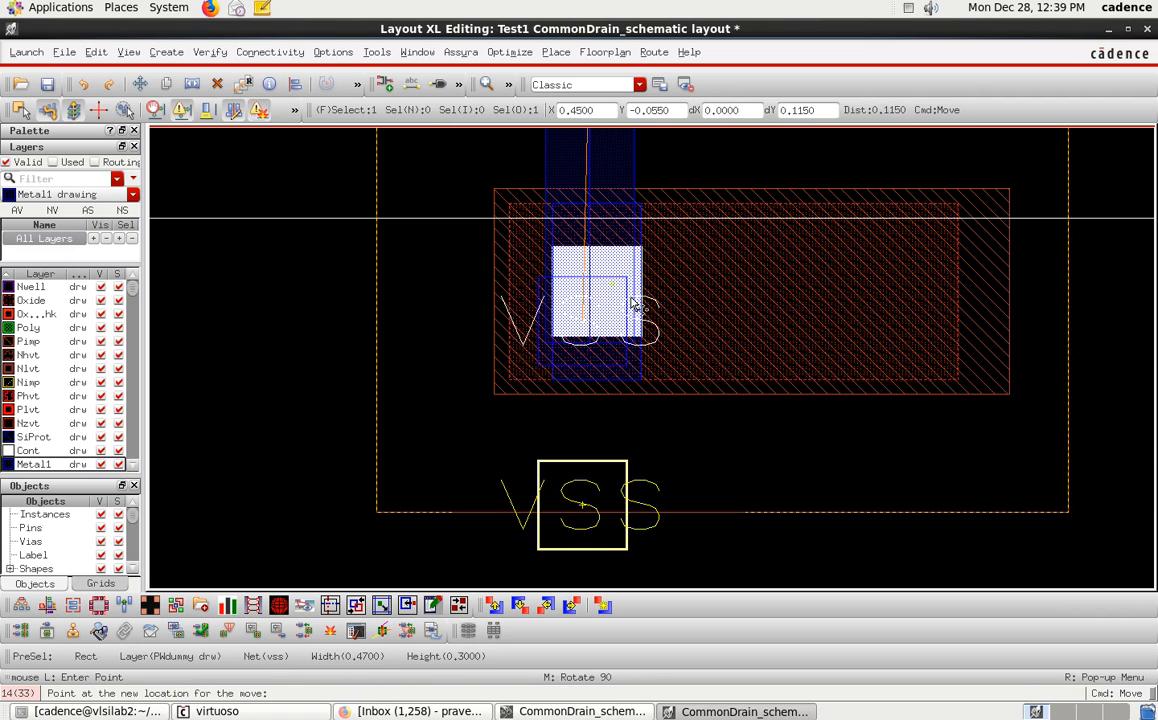
left_click(622, 298)
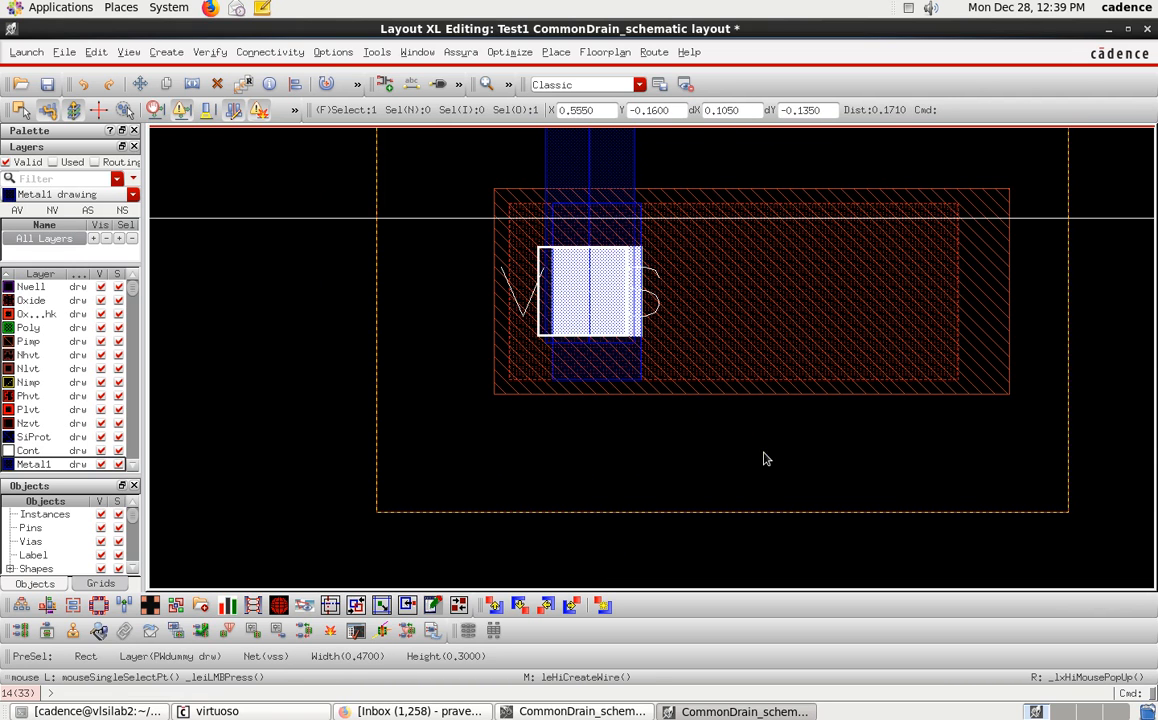
key("f")
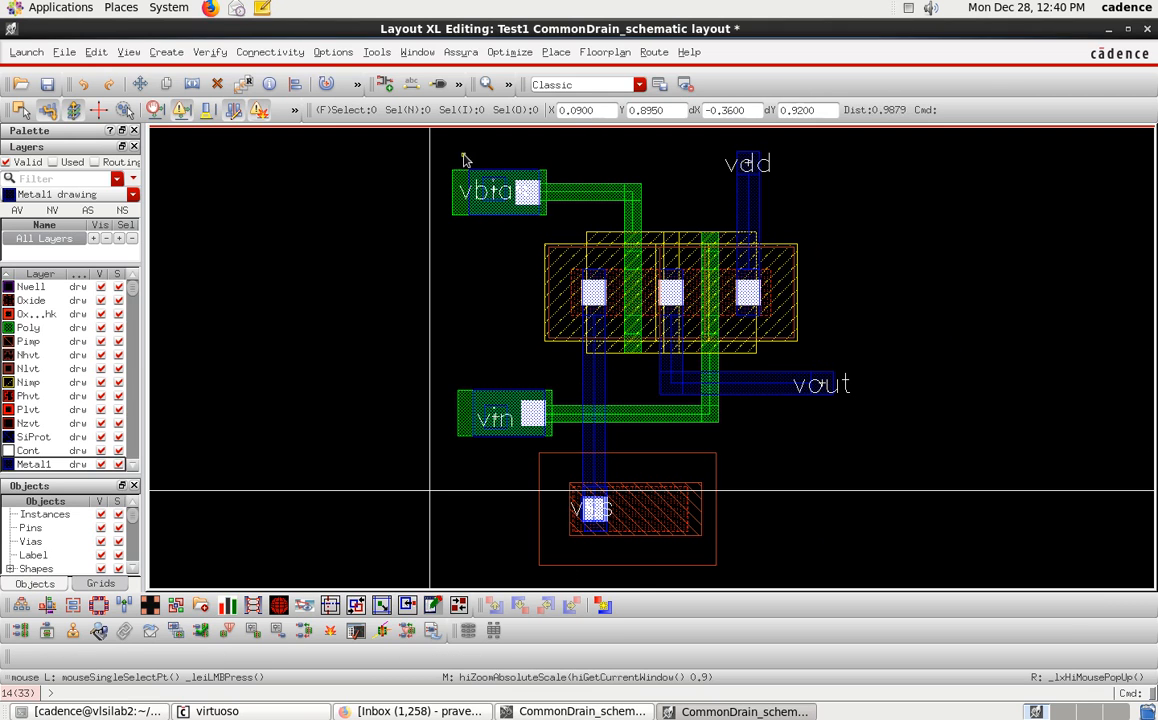
left_click(48, 86)
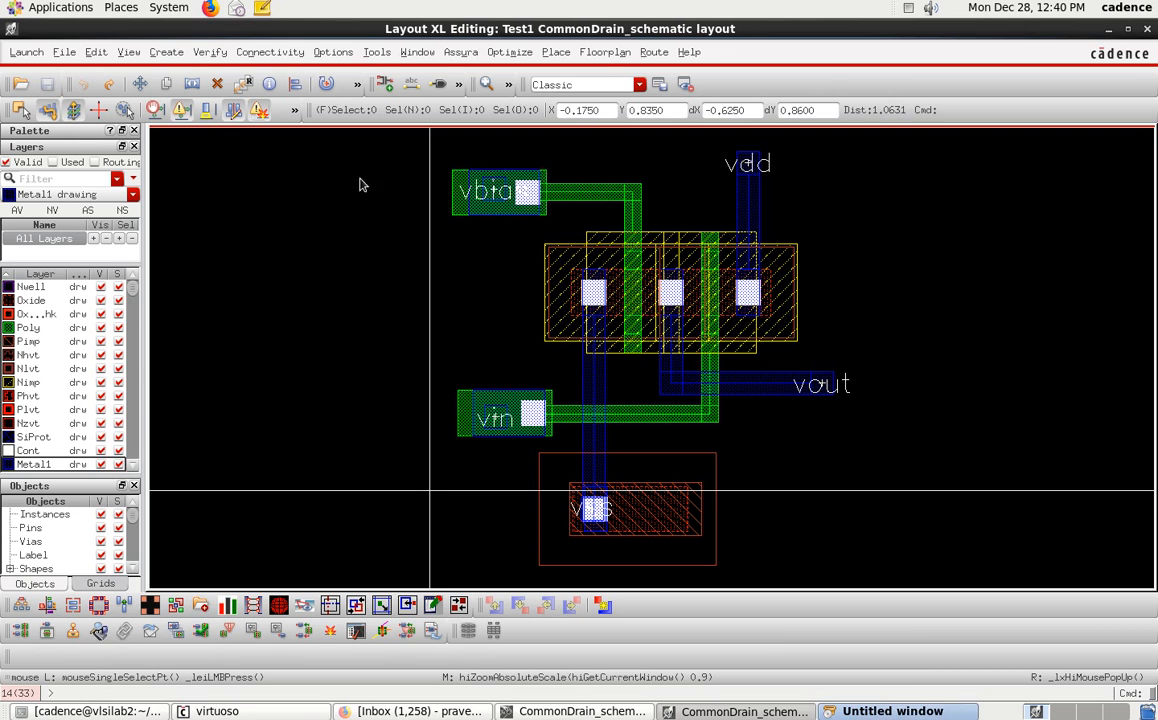
left_click(459, 52)
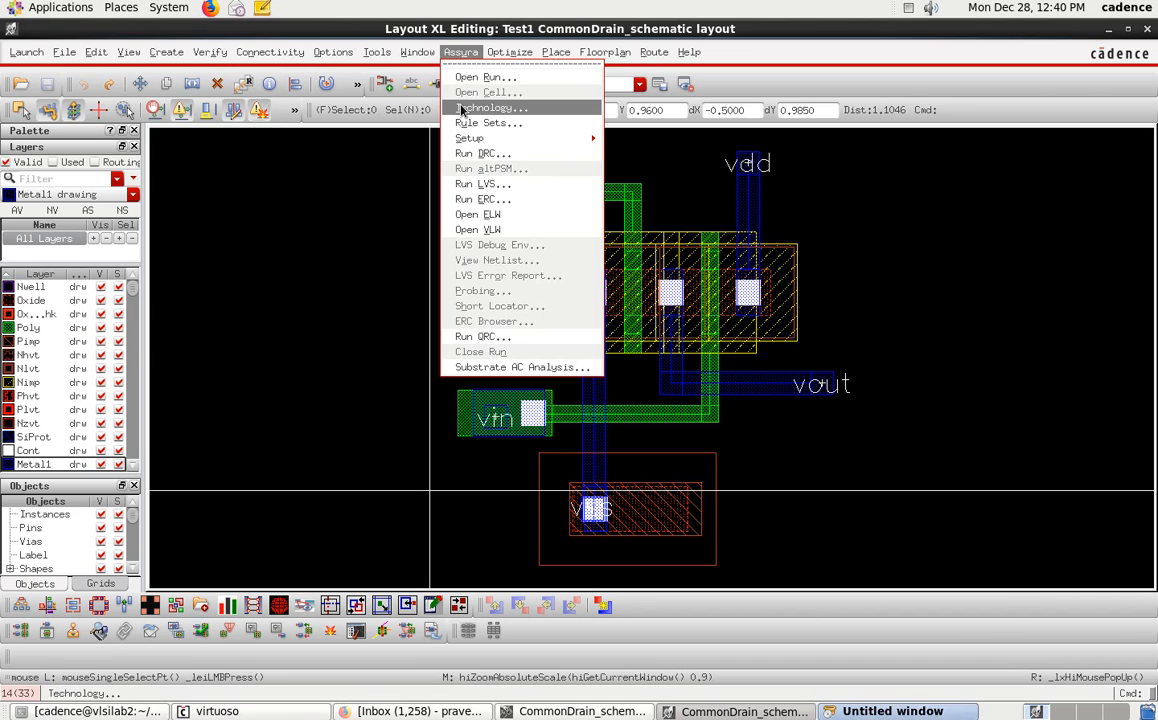
left_click(490, 108)
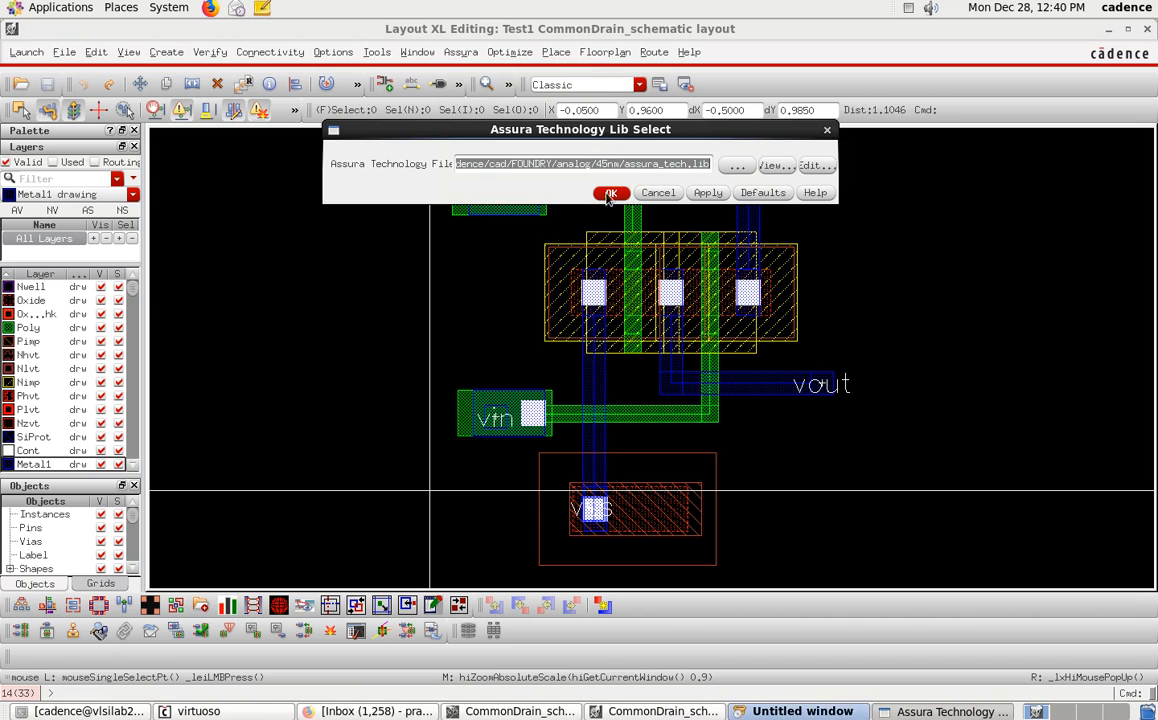
left_click(660, 194)
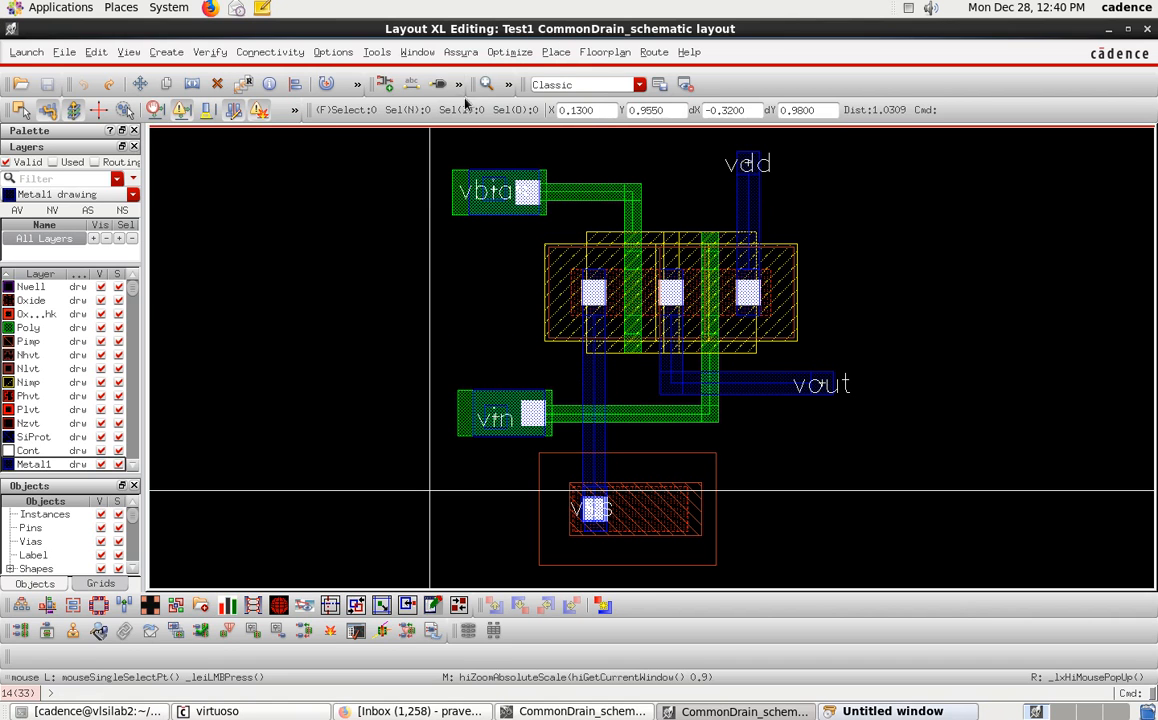
Run an Assura DRC check on the layout and view its results.
left_click(460, 52)
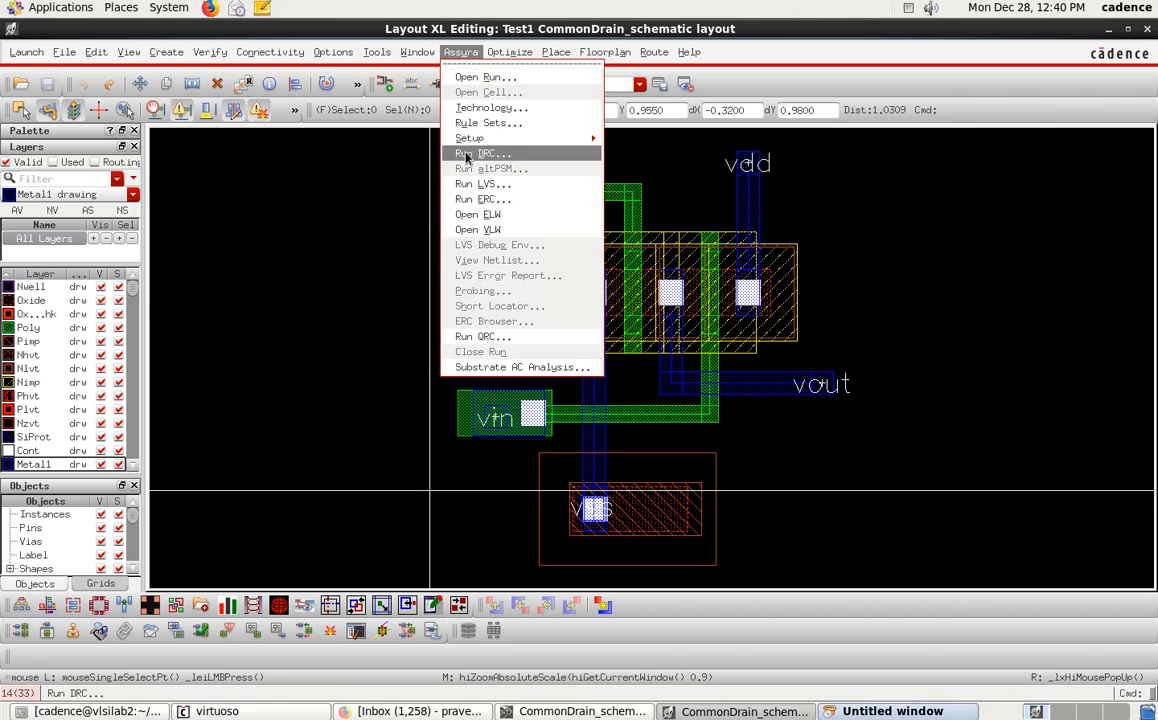
left_click(507, 155)
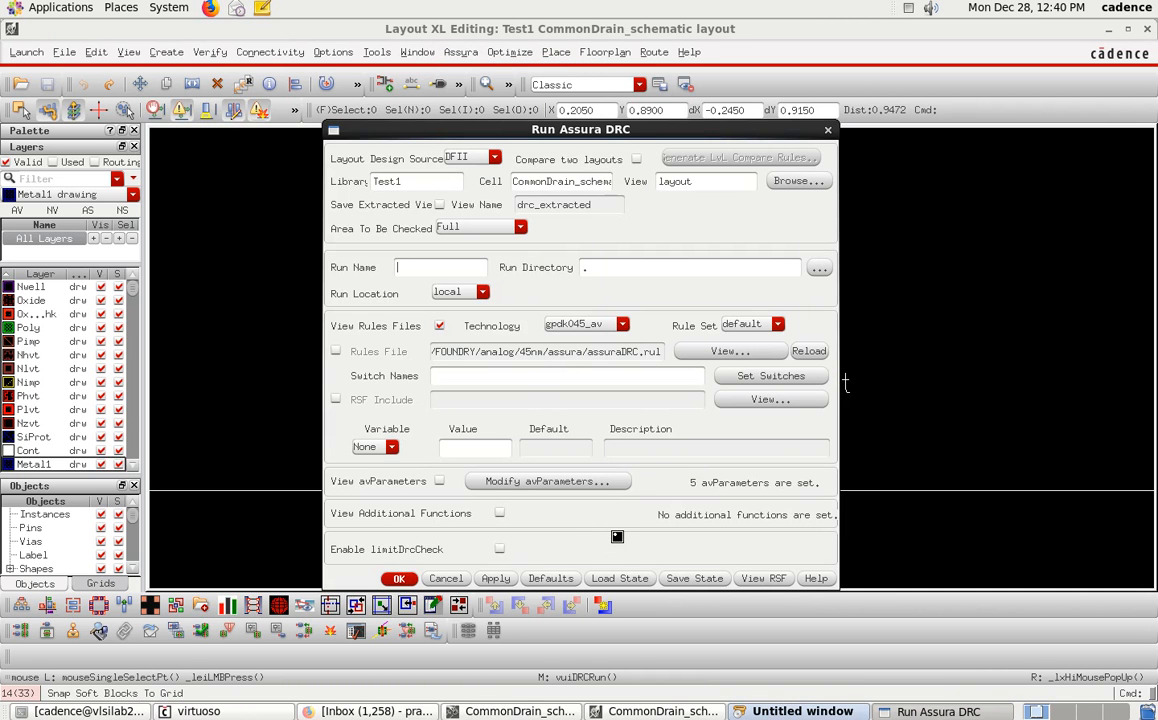
key("Return")
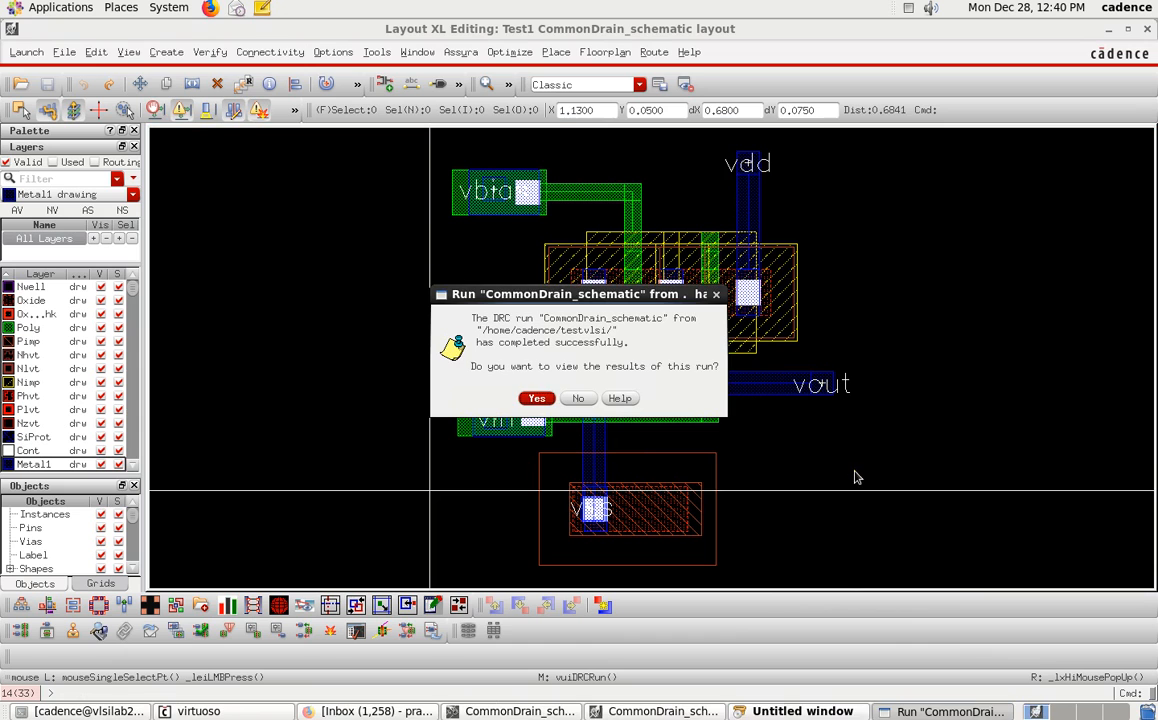
left_click(536, 399)
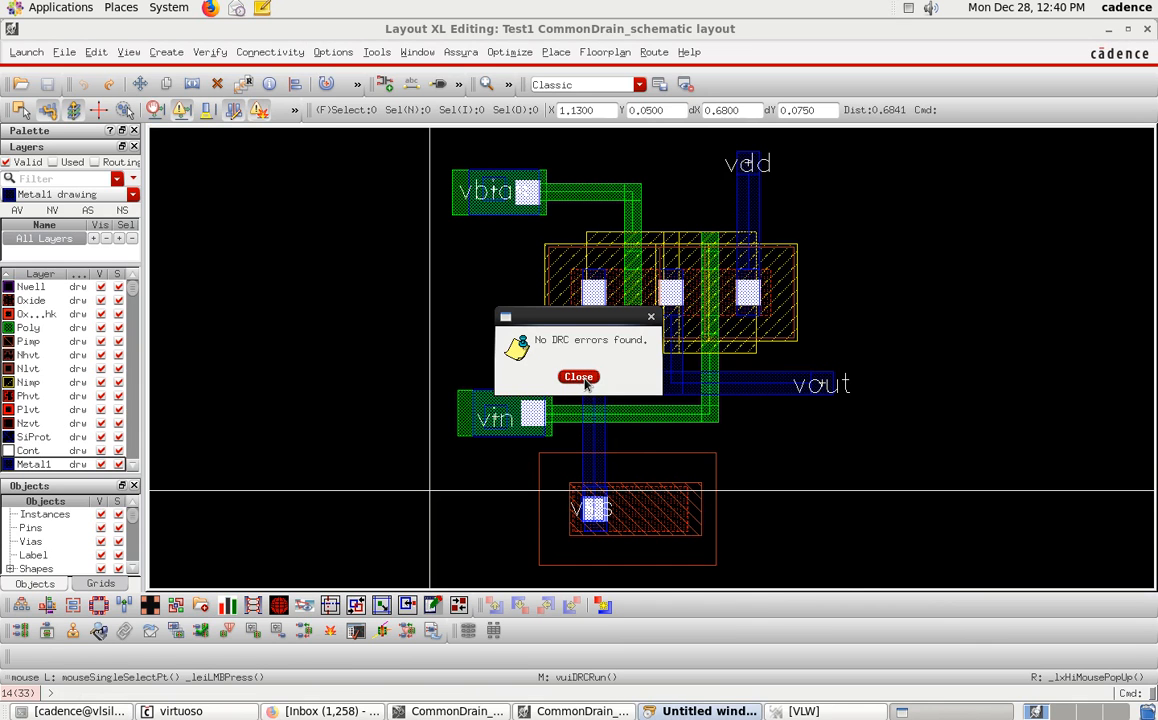
left_click(578, 377)
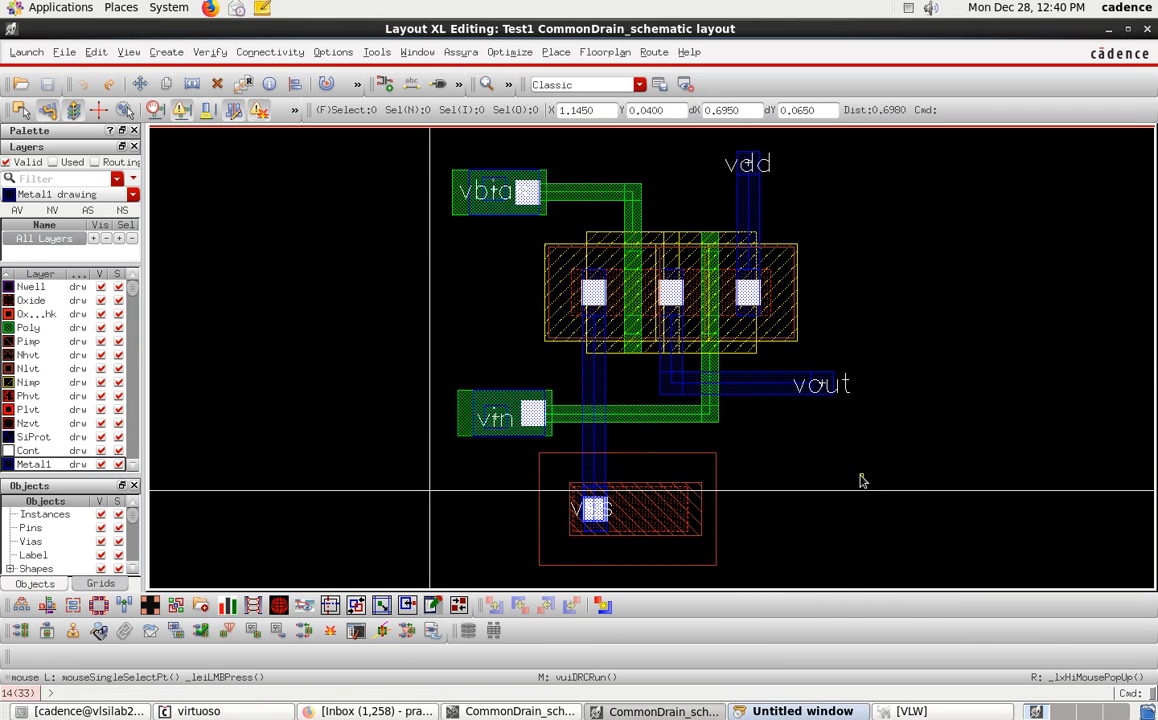
Run Assura LVS on the layout, overwriting the existing LVS data.
left_click(460, 52)
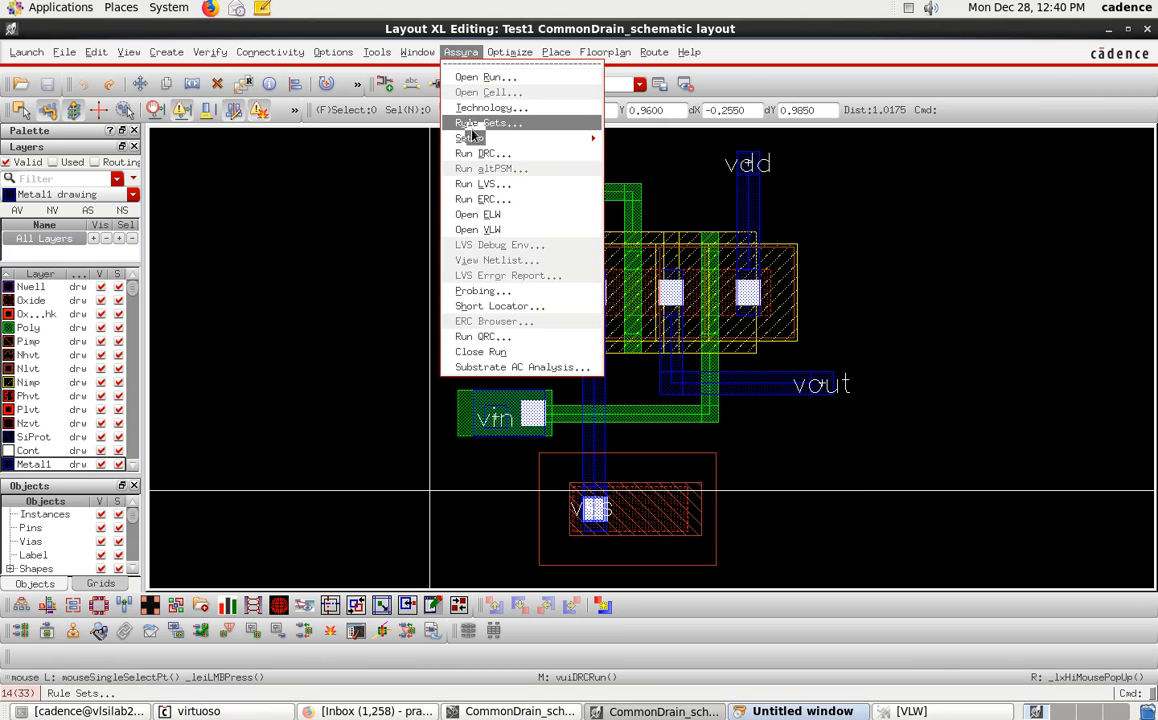
left_click(497, 187)
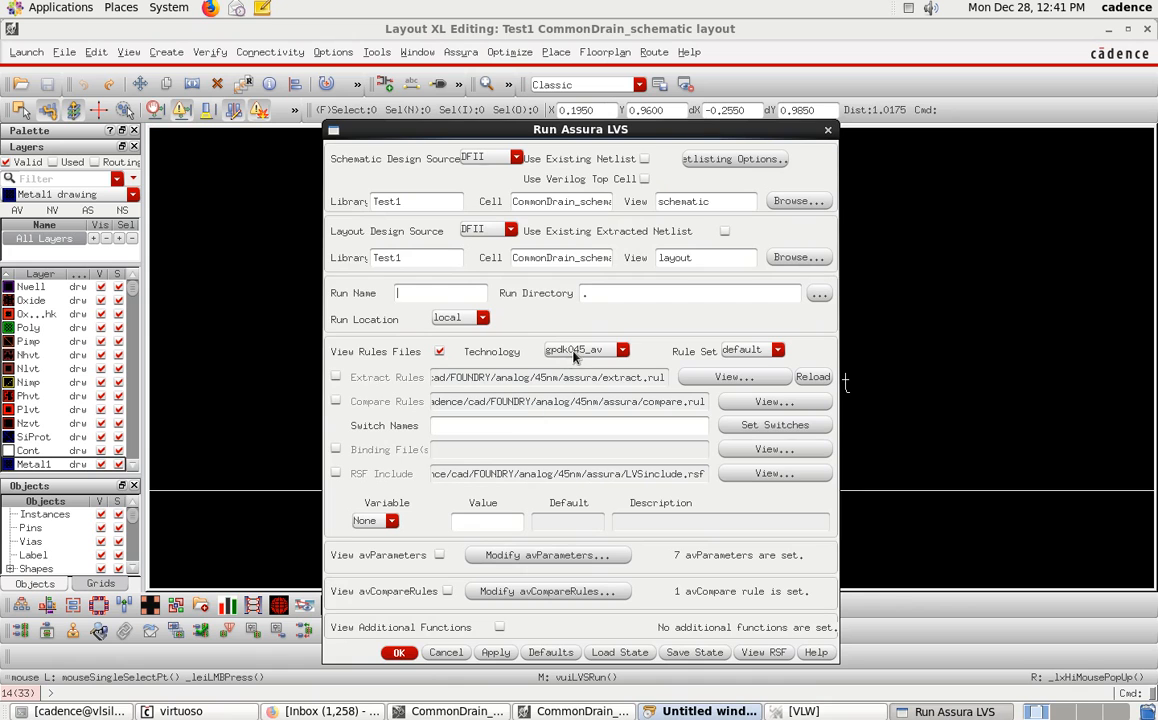
left_click(398, 653)
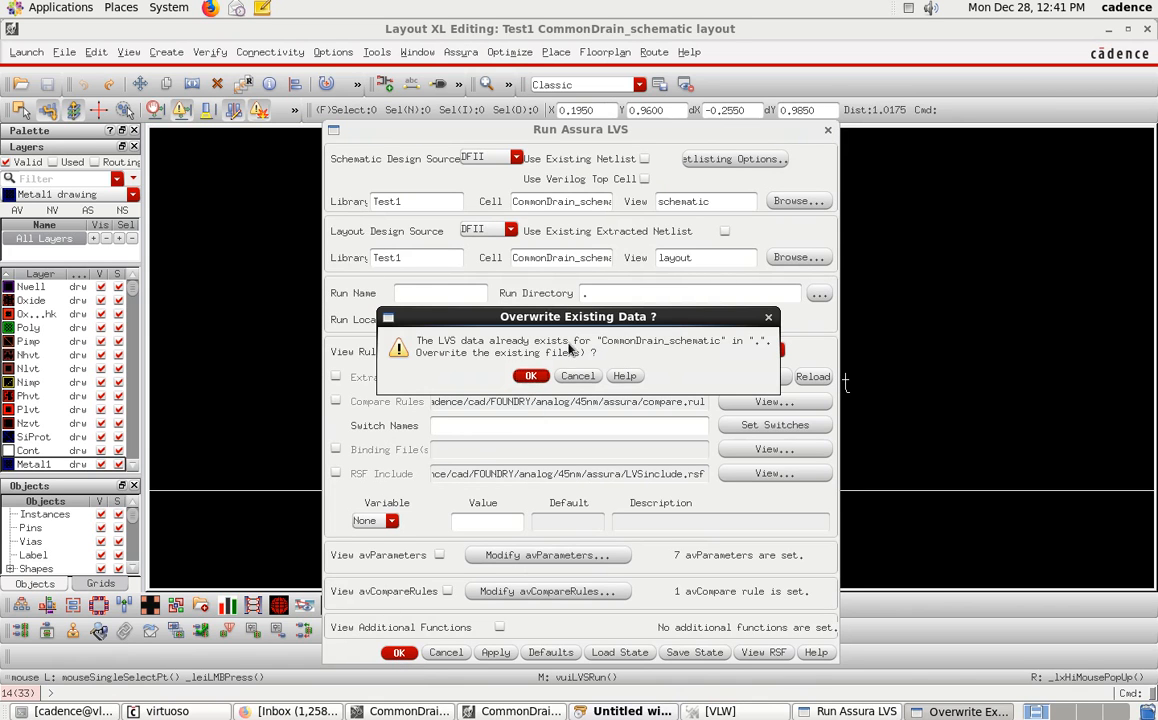
left_click(527, 376)
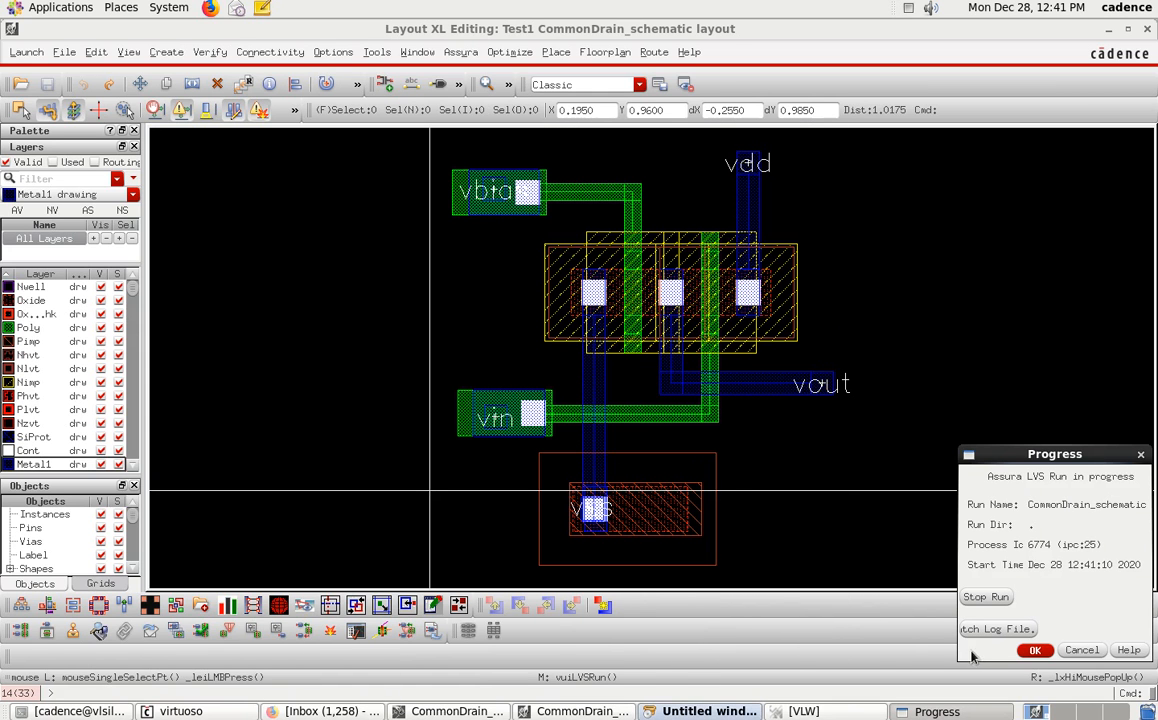
left_click(1033, 651)
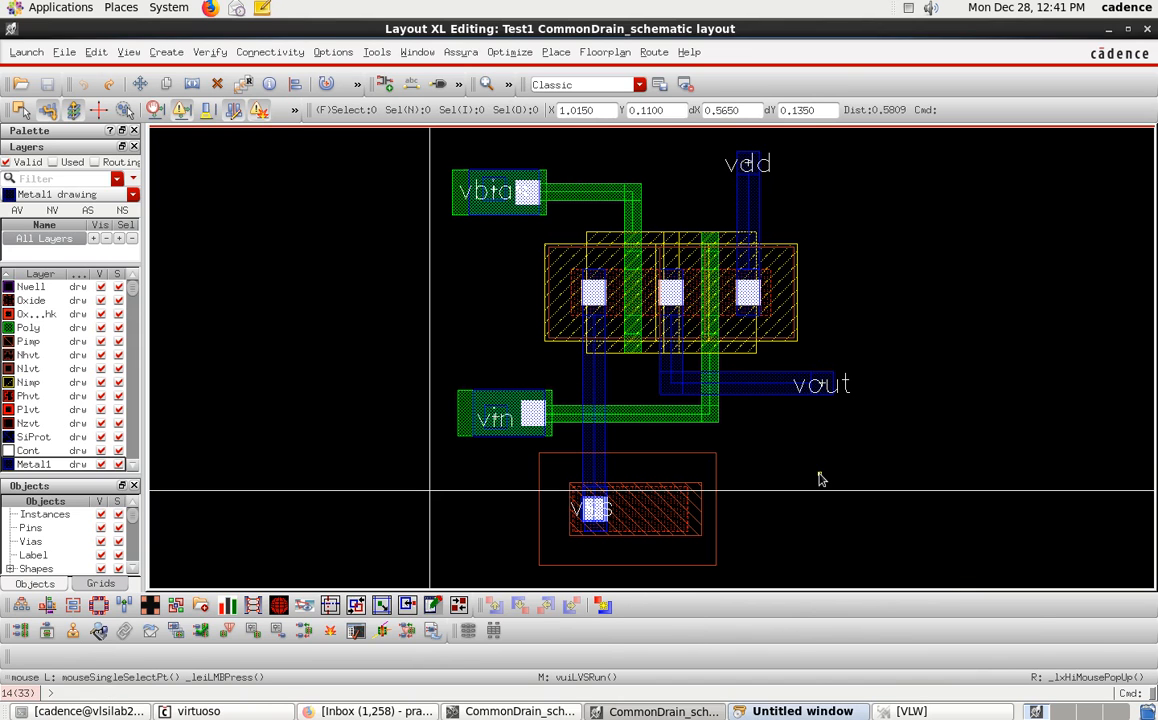
View the LVS run results in the debug window, then close the LVS Debug window.
left_click(942, 711)
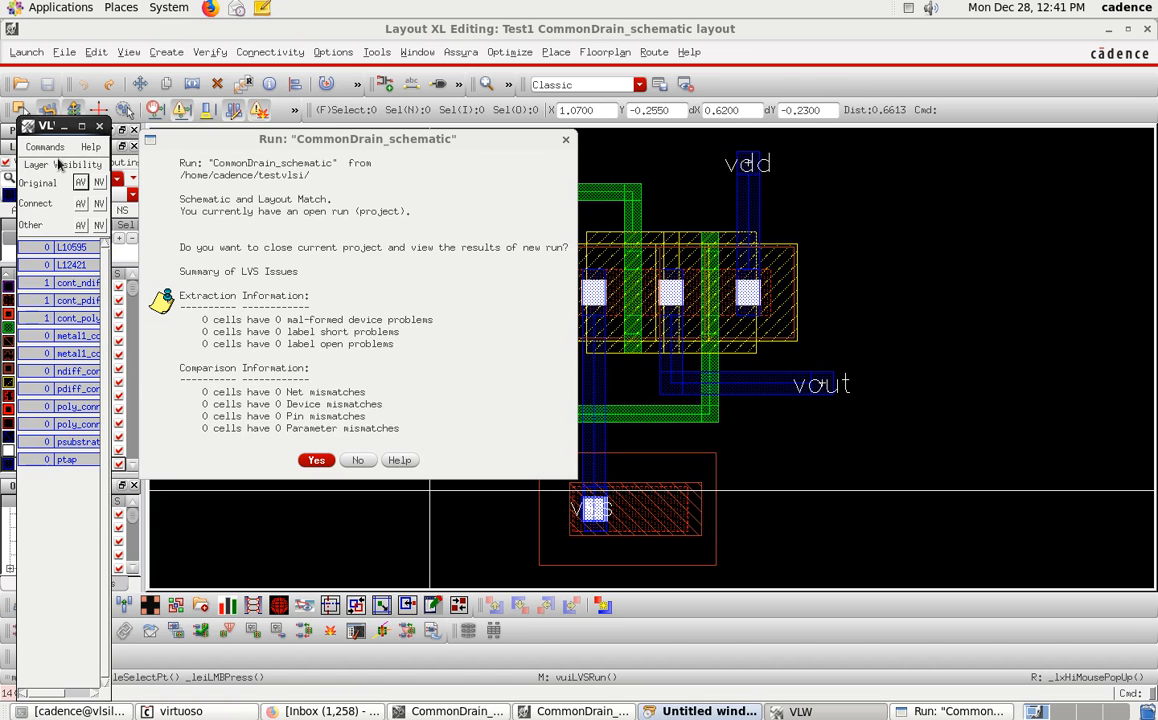
left_click(204, 456)
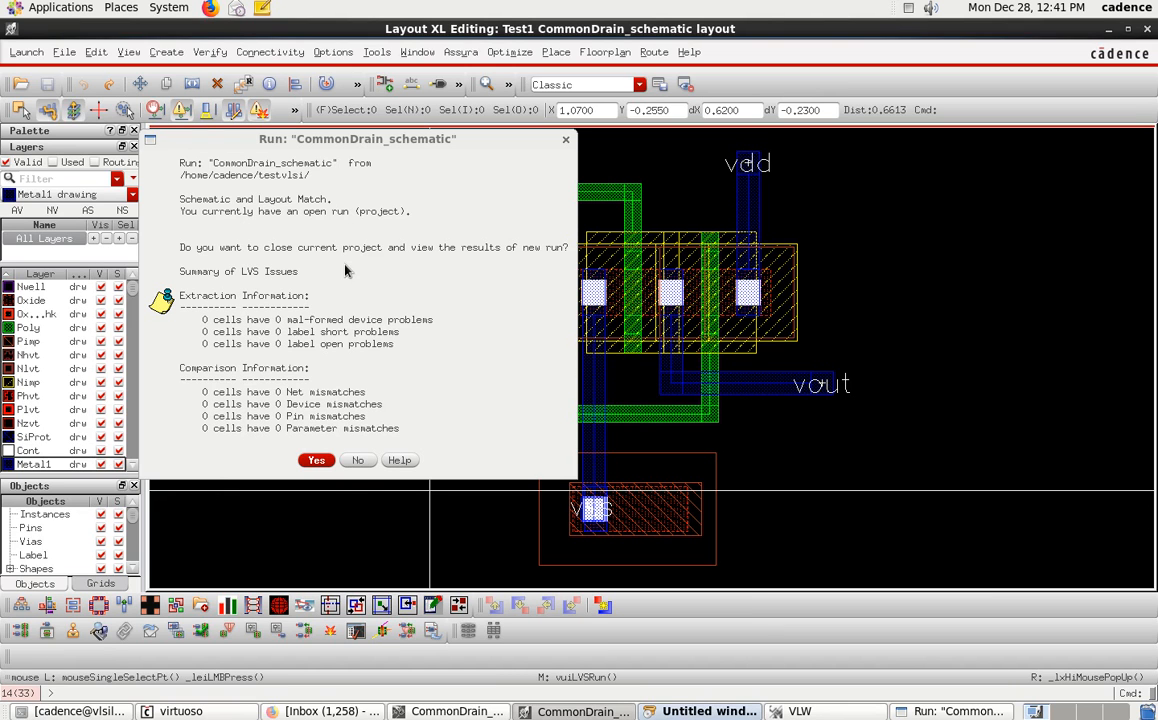
left_click(316, 460)
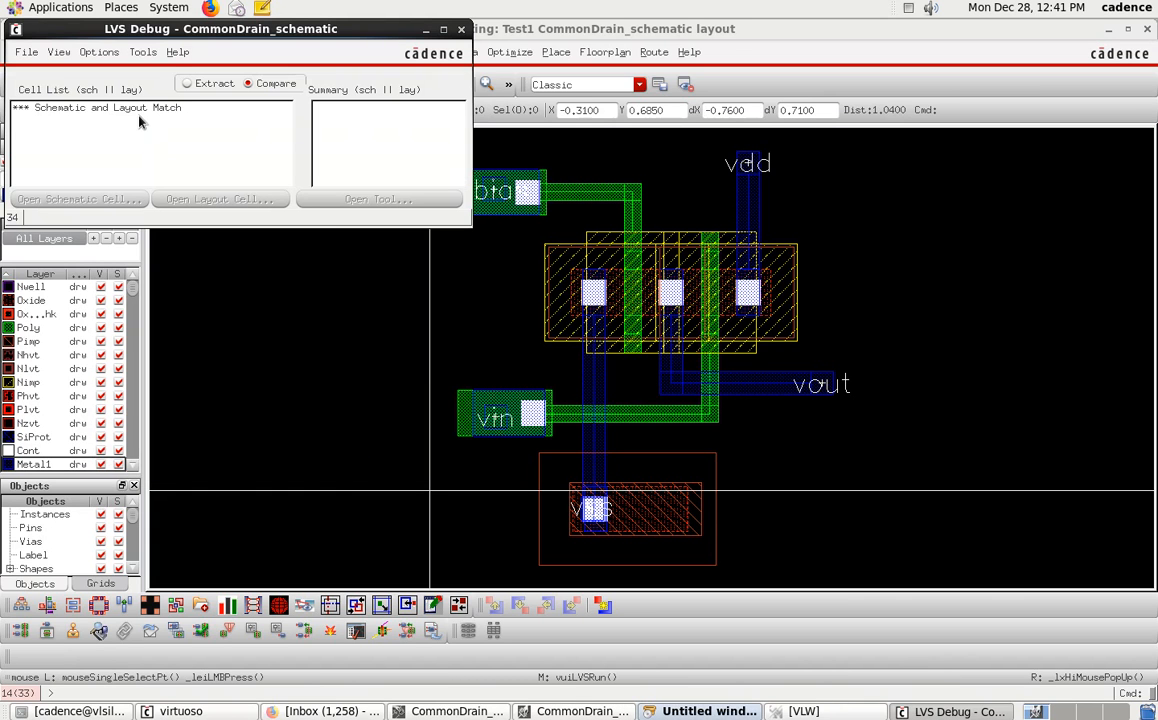
left_click(461, 30)
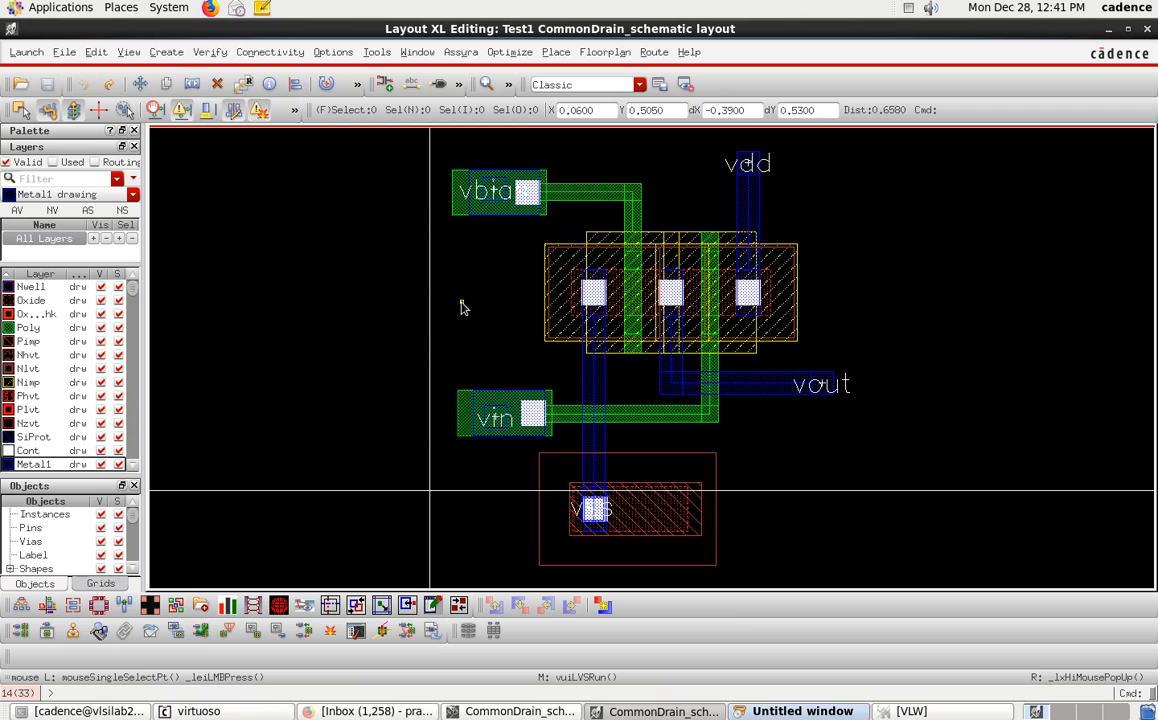
Close the leftover Assura error message and layer visibility window.
left_click(806, 711)
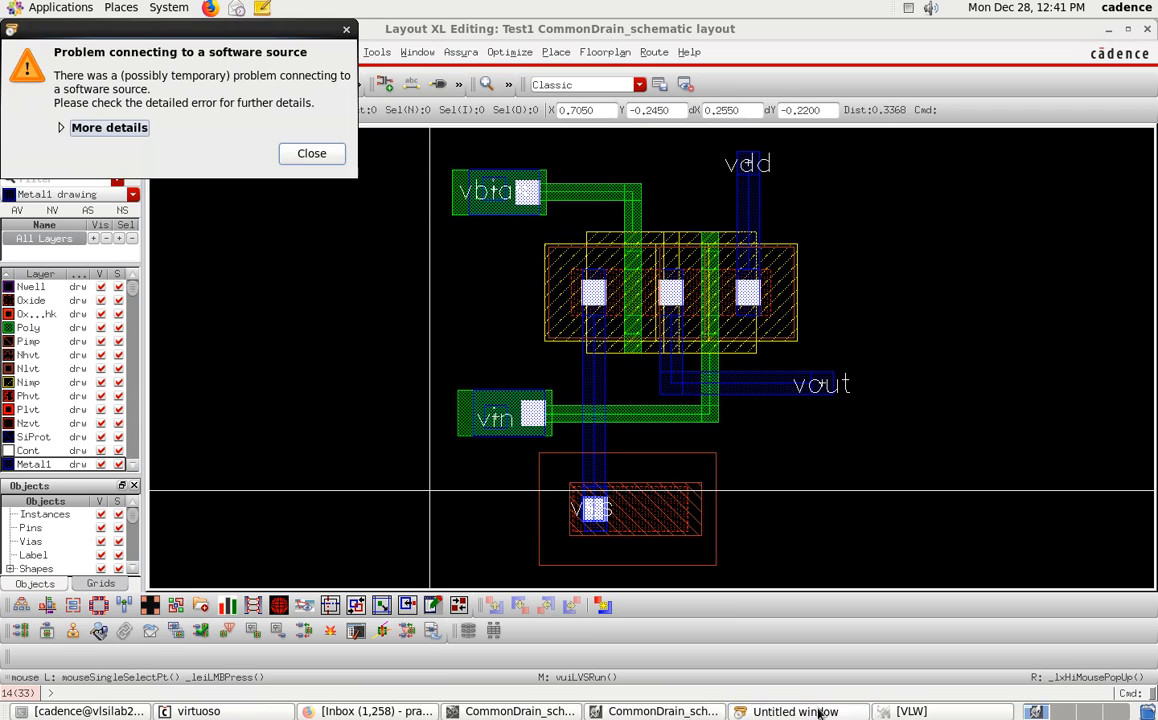
left_click(305, 155)
left_click(853, 711)
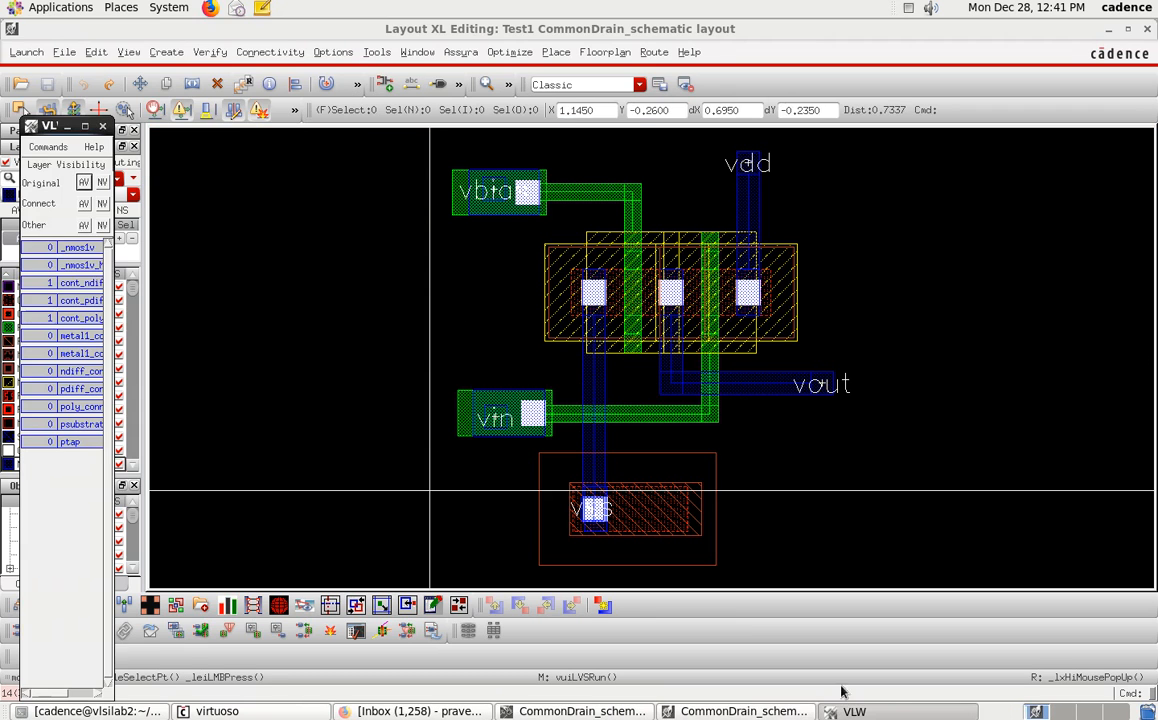
left_click(47, 146)
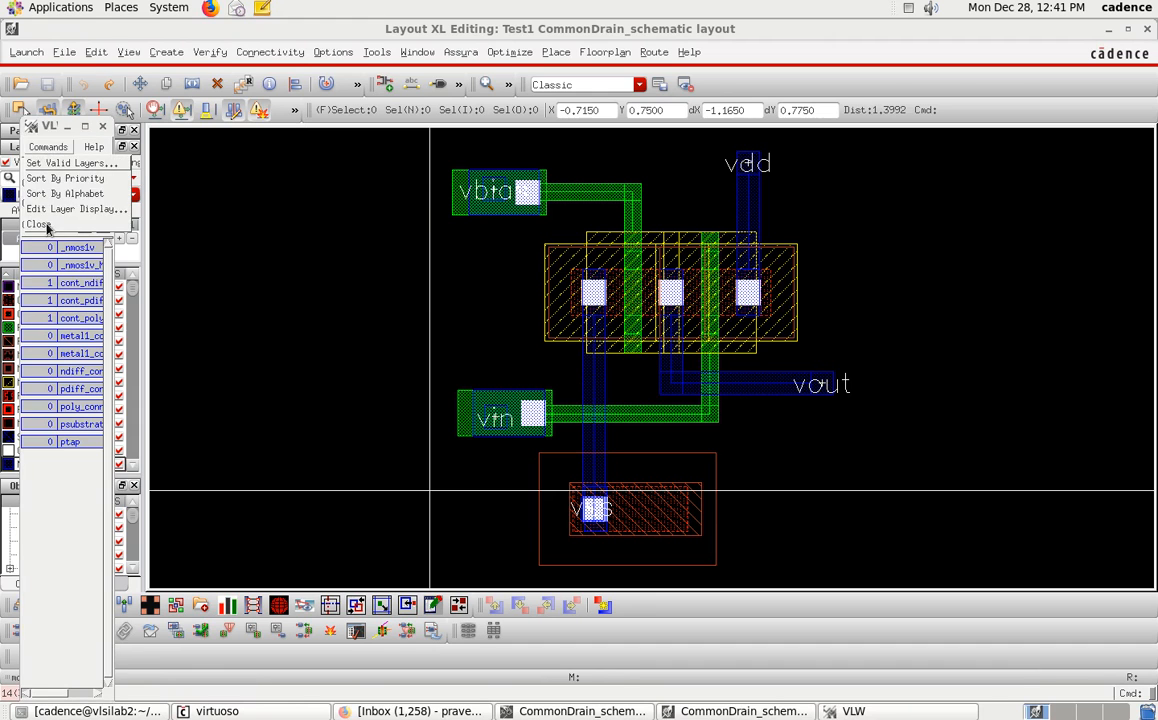
left_click(40, 224)
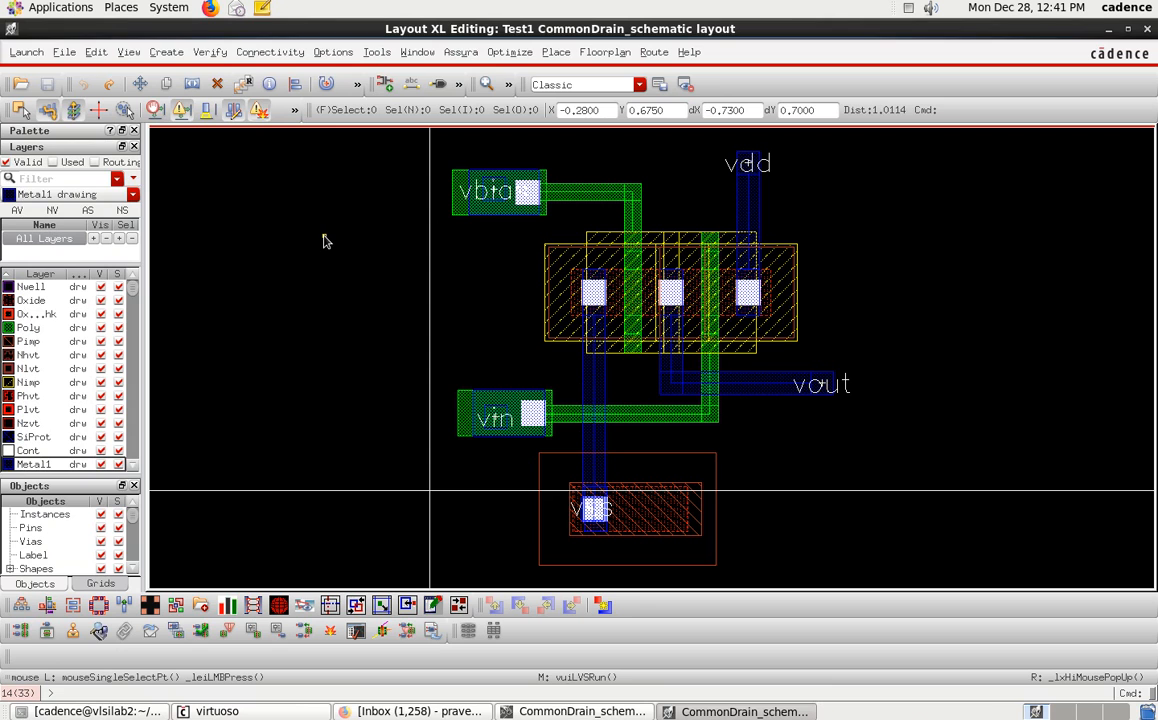
Open the Assura QRC parasitic extraction run form and choose the rcx_worst rule set.
left_click(462, 52)
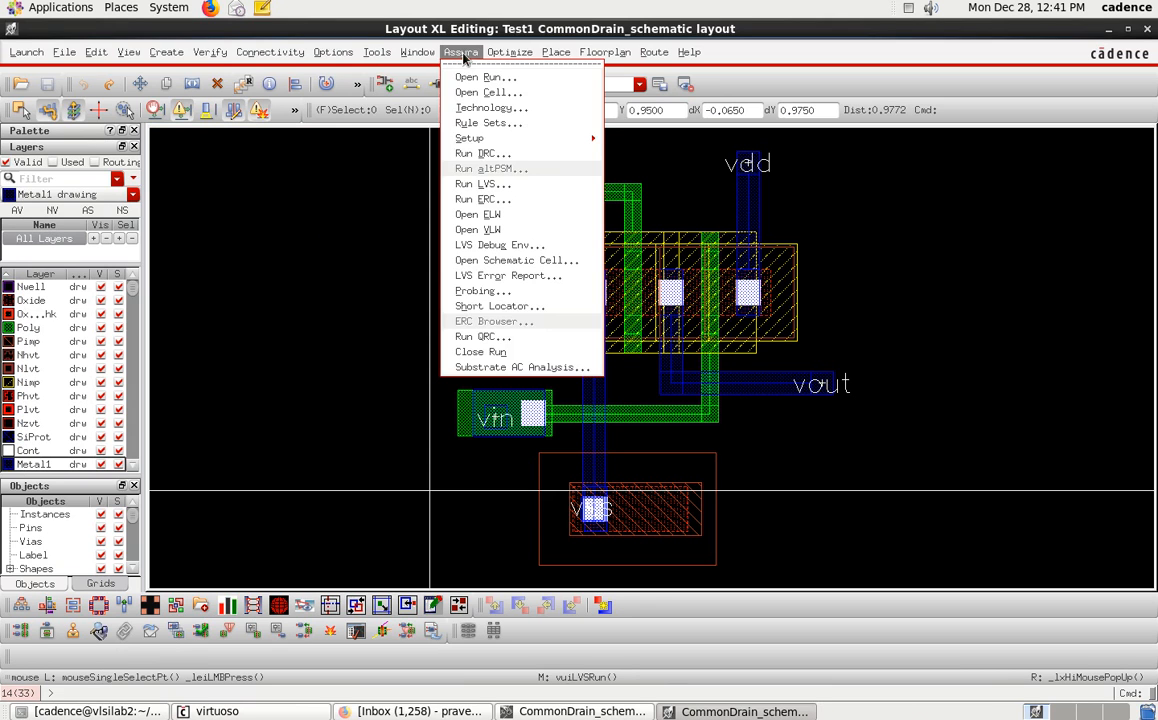
left_click(483, 337)
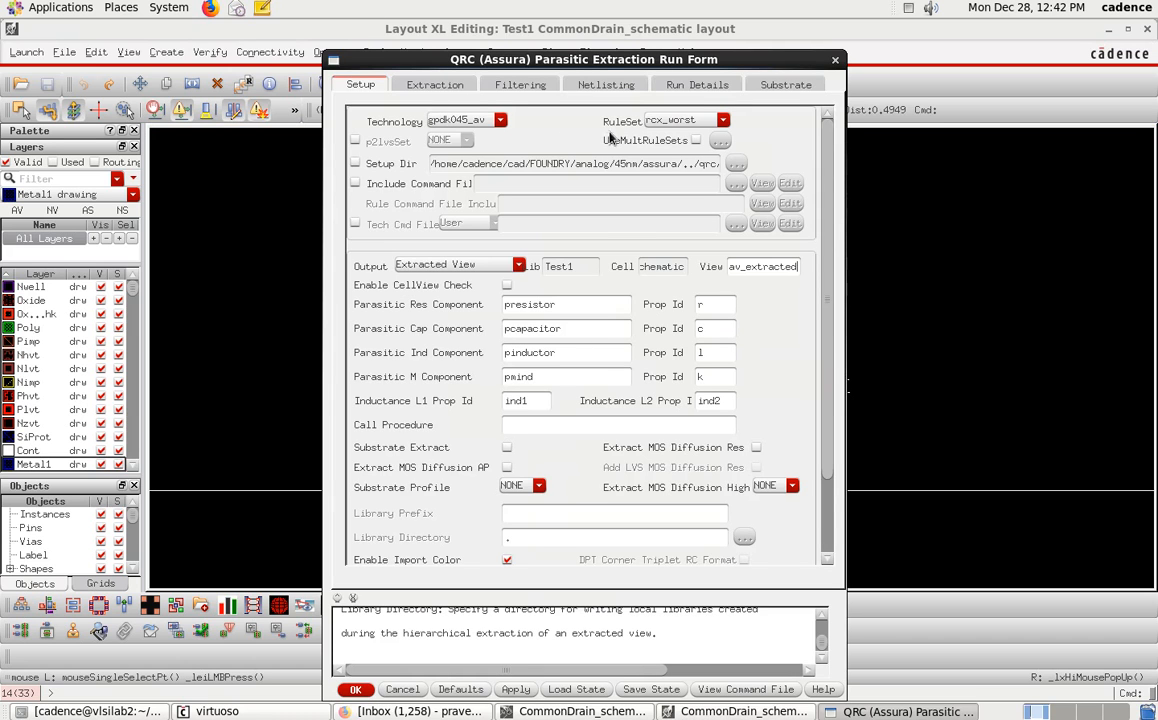
left_click(680, 121)
left_click(676, 136)
Review the Extraction, Filtering and Netlisting options of the QRC run form.
left_click(423, 90)
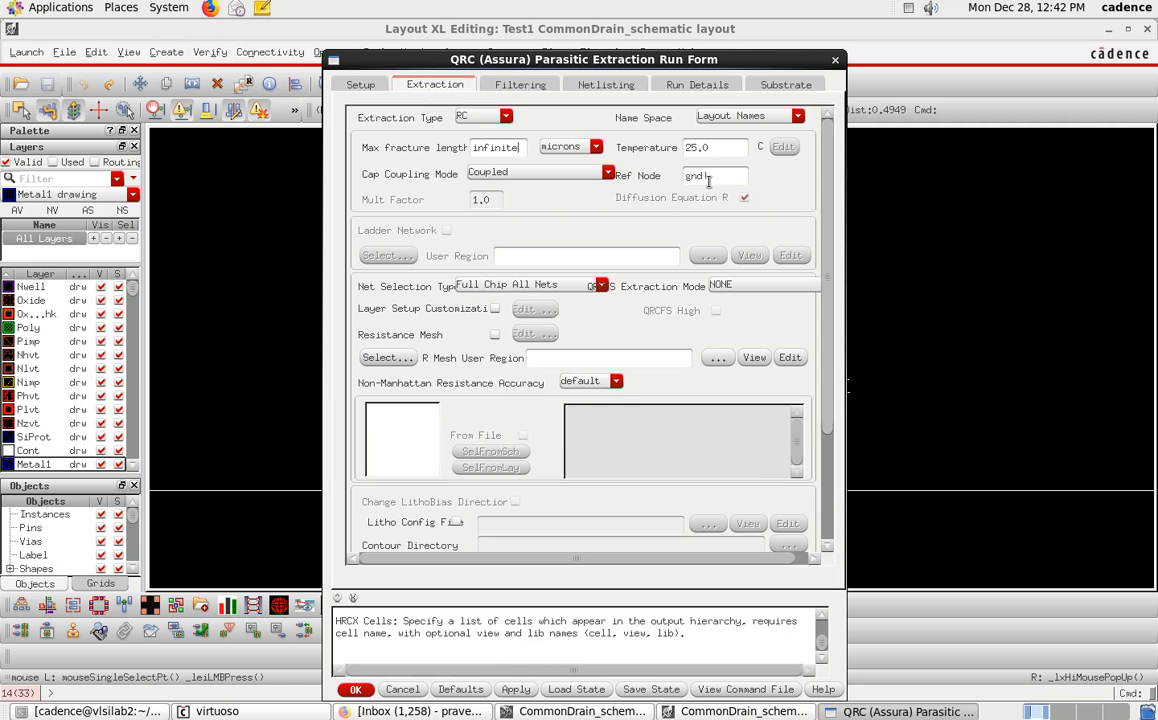
scroll(565, 440, "down", 1)
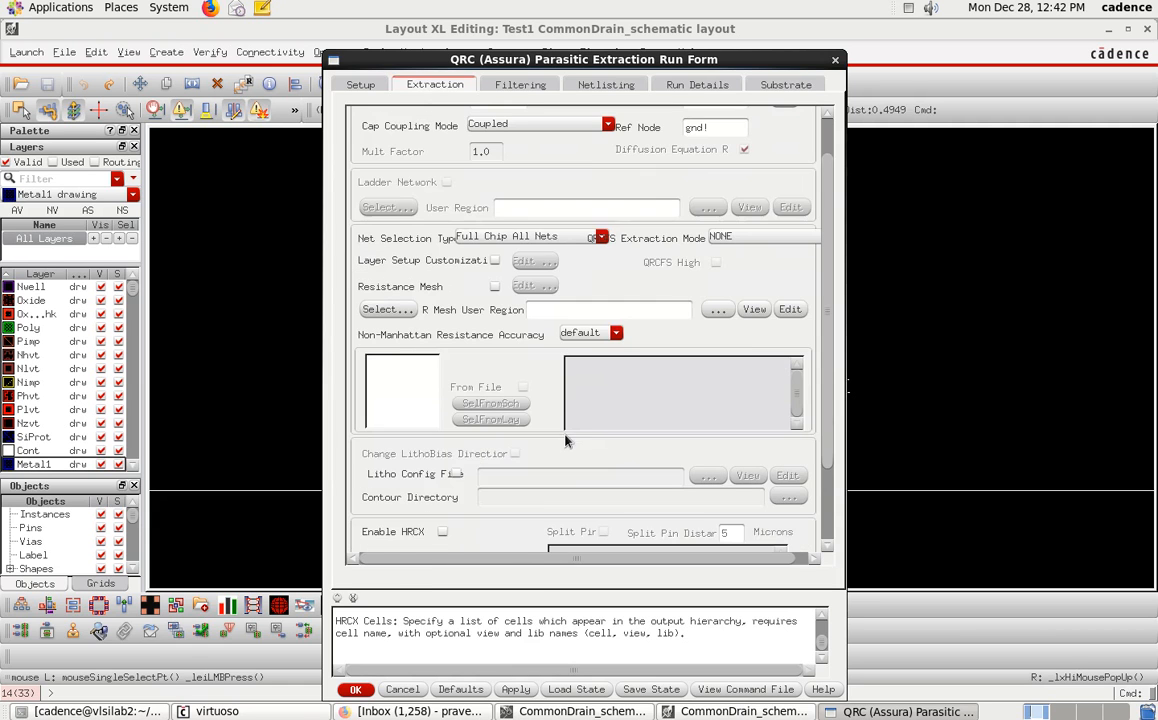
left_click(495, 84)
left_click(605, 497)
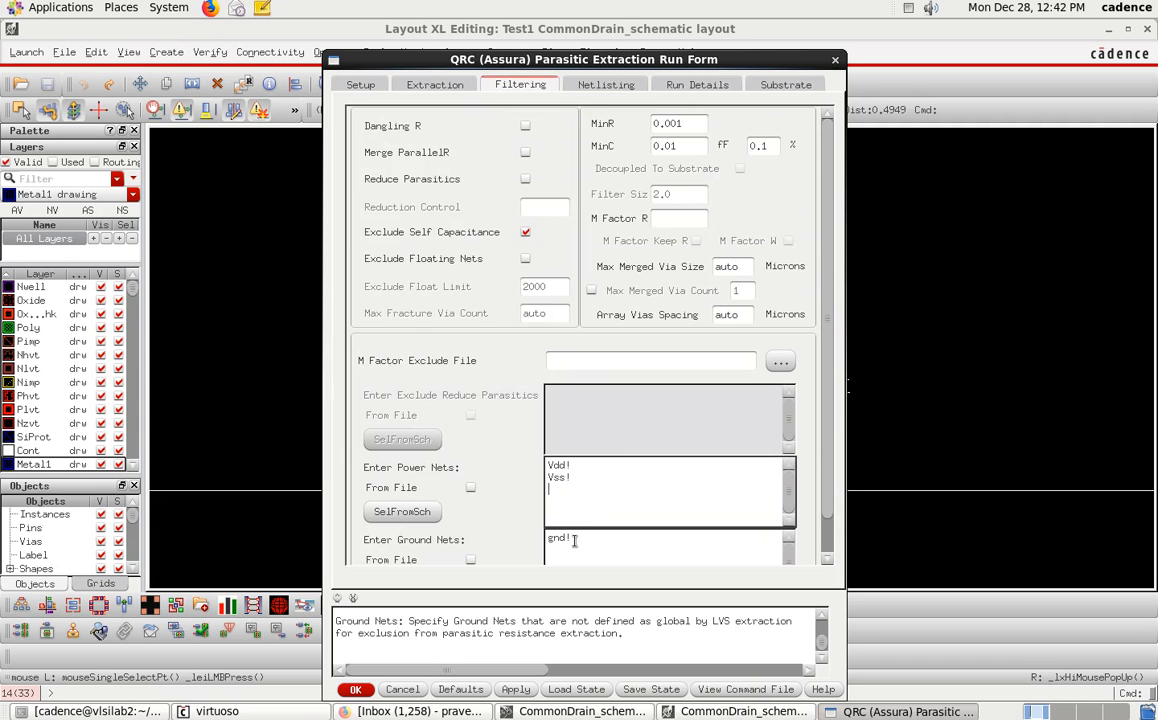
left_click(604, 84)
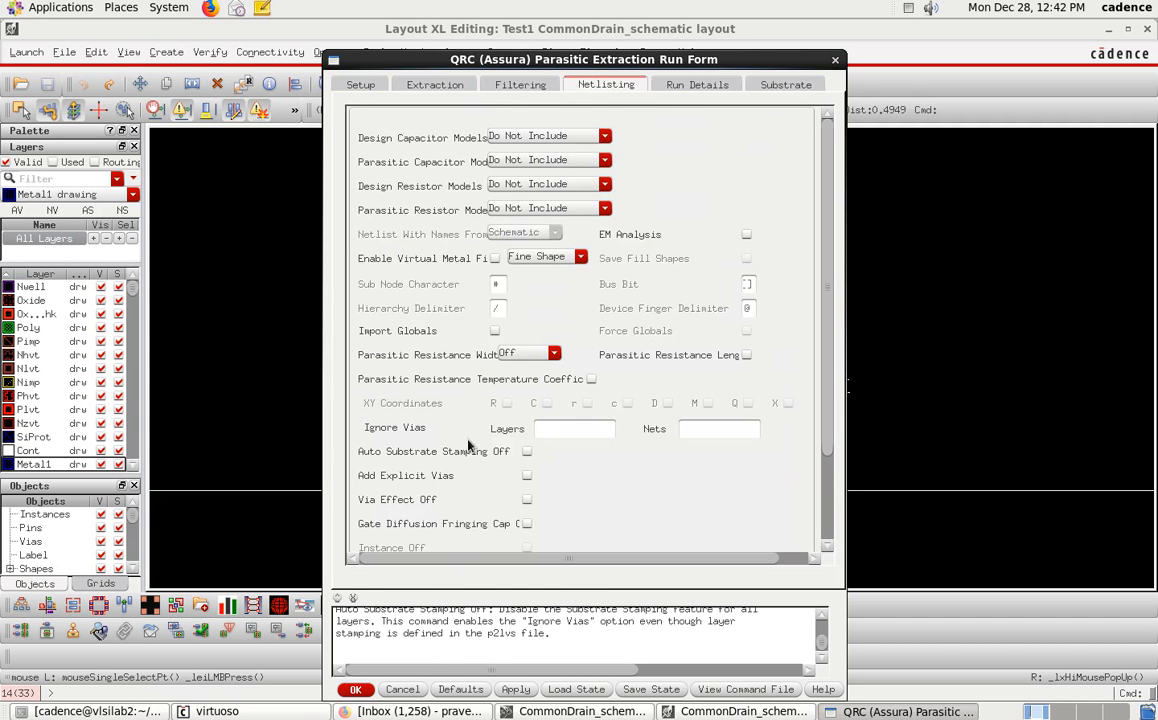
left_click(352, 85)
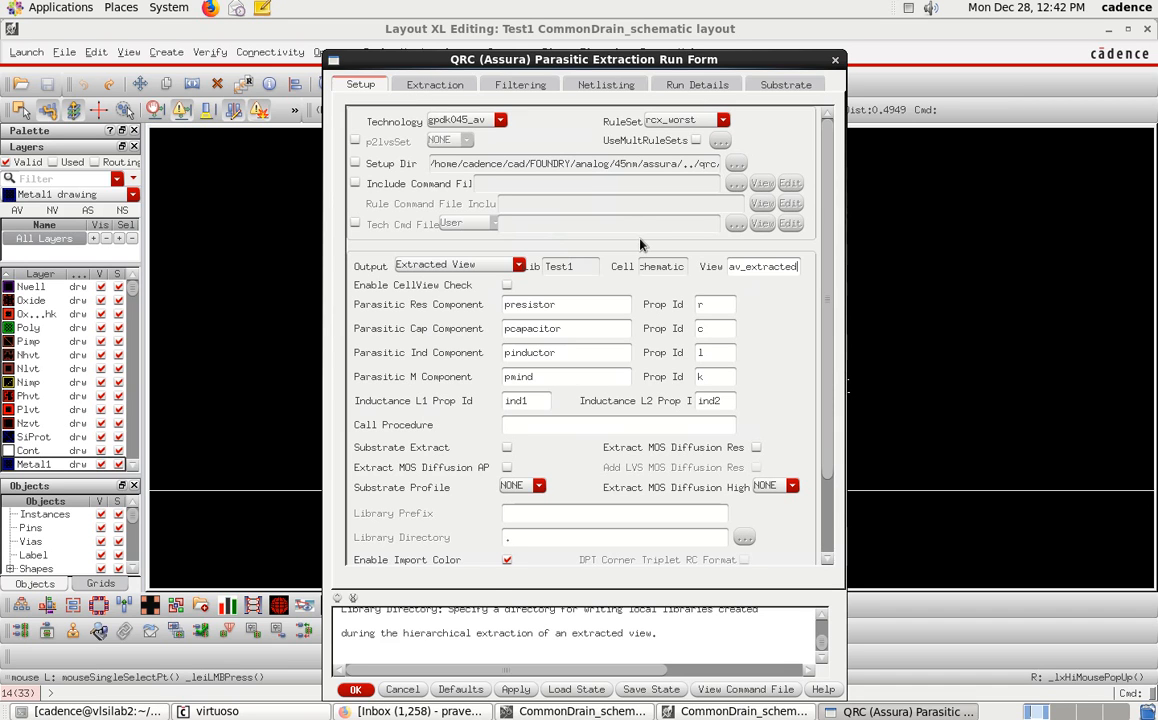
Run the QRC extraction to an av_extracted view and close the progress and completion windows.
left_click(355, 690)
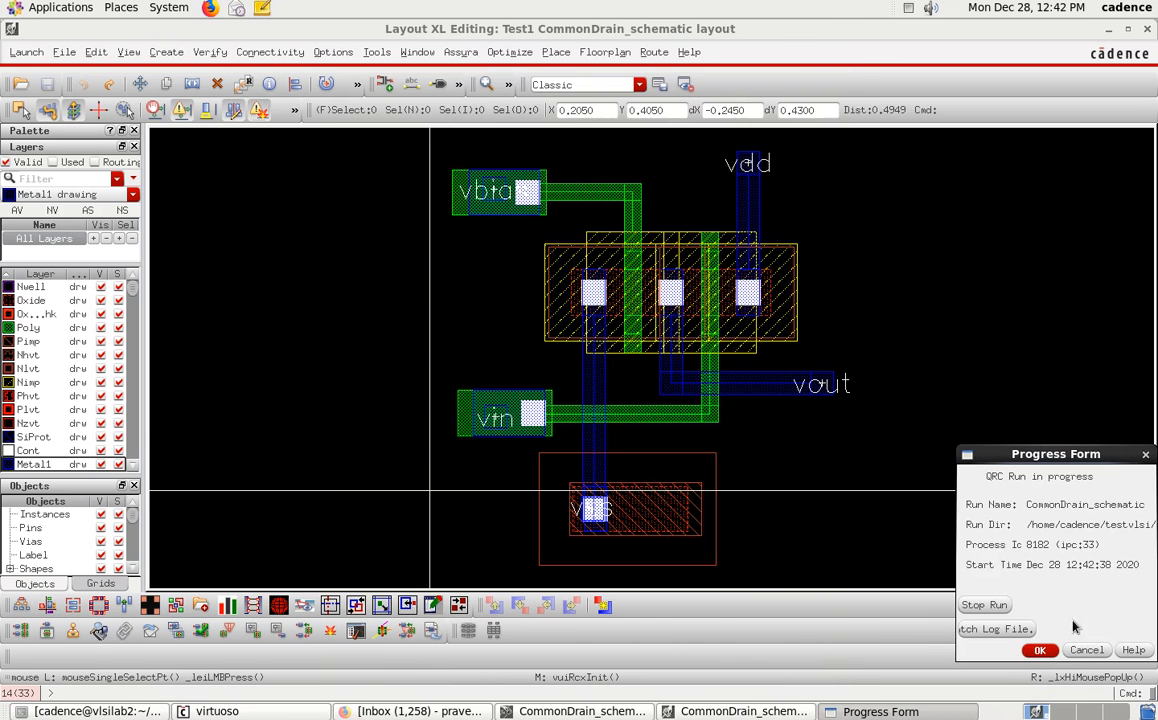
left_click(1053, 652)
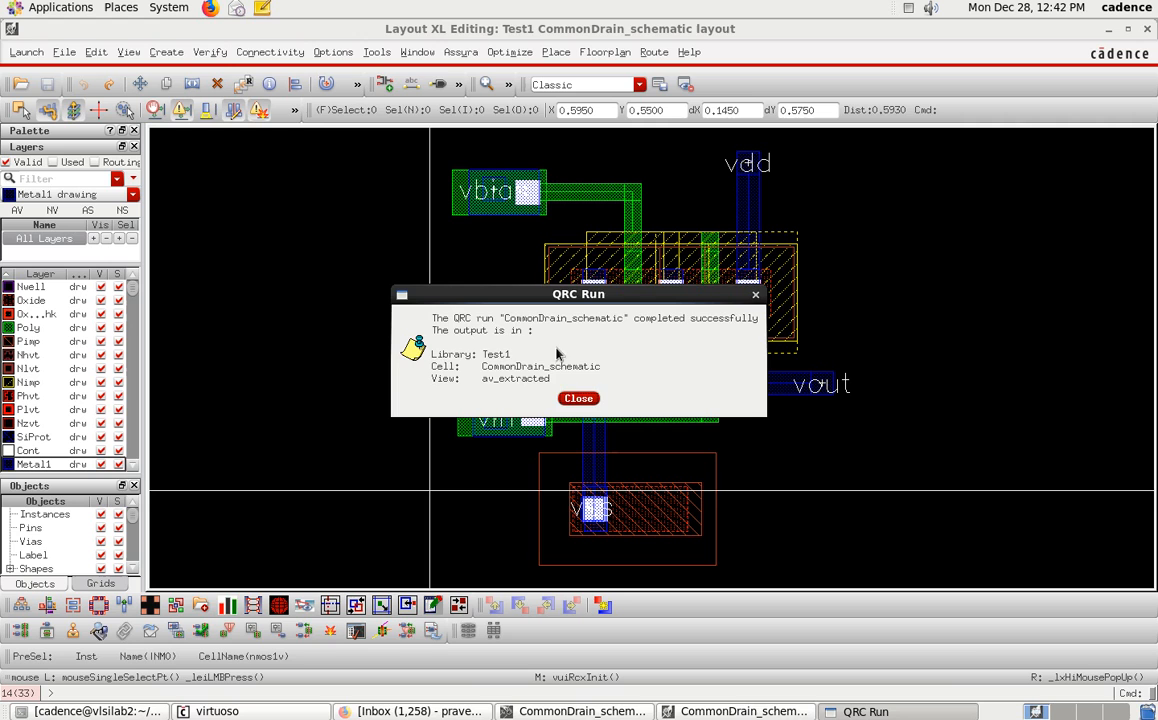
left_click(578, 398)
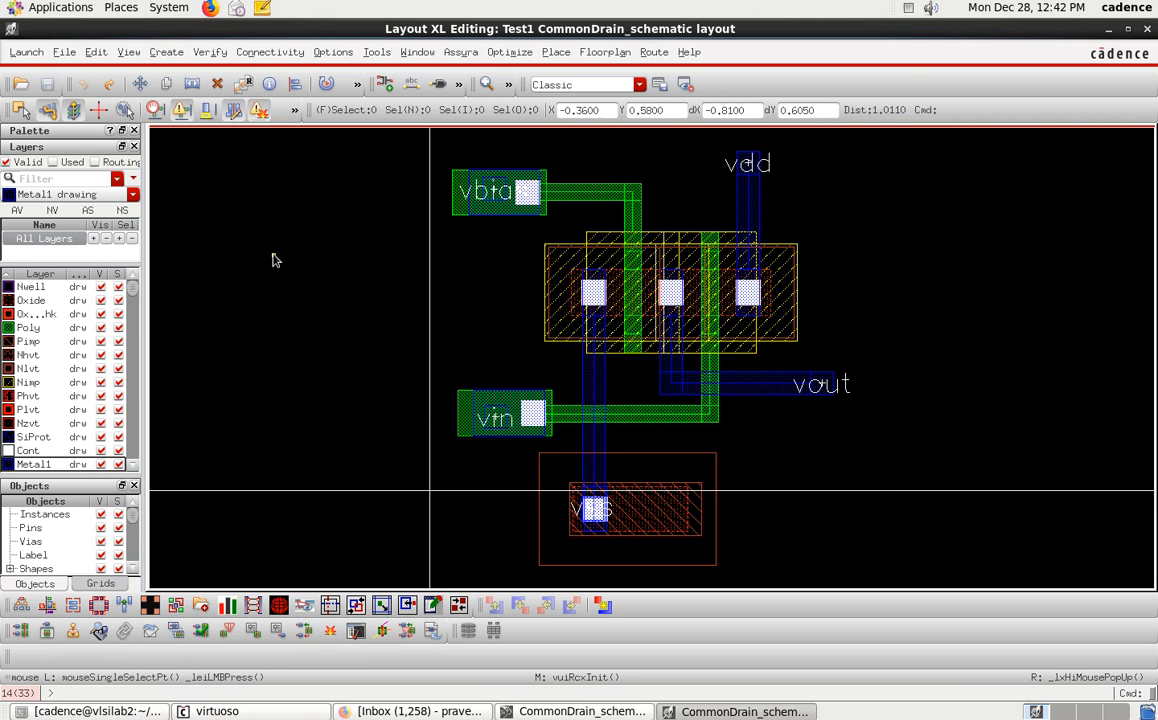
Open the CommonDrain_schematic cell's av_extracted view from library Test1.
left_click(63, 55)
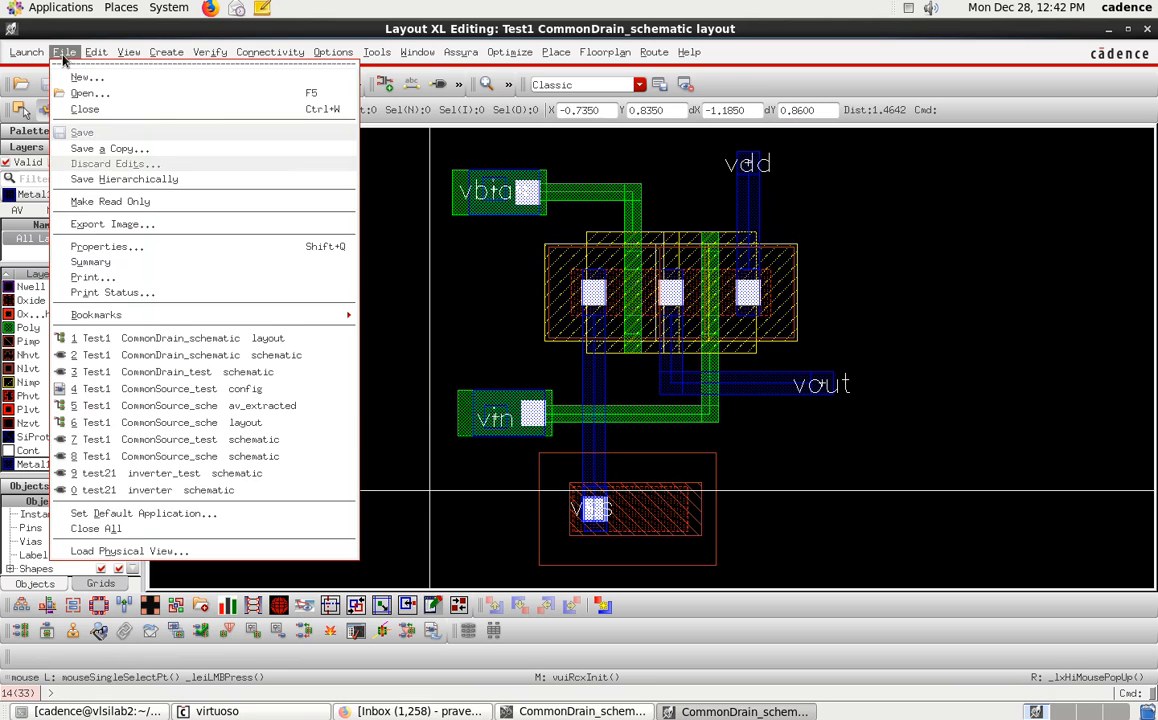
left_click(108, 94)
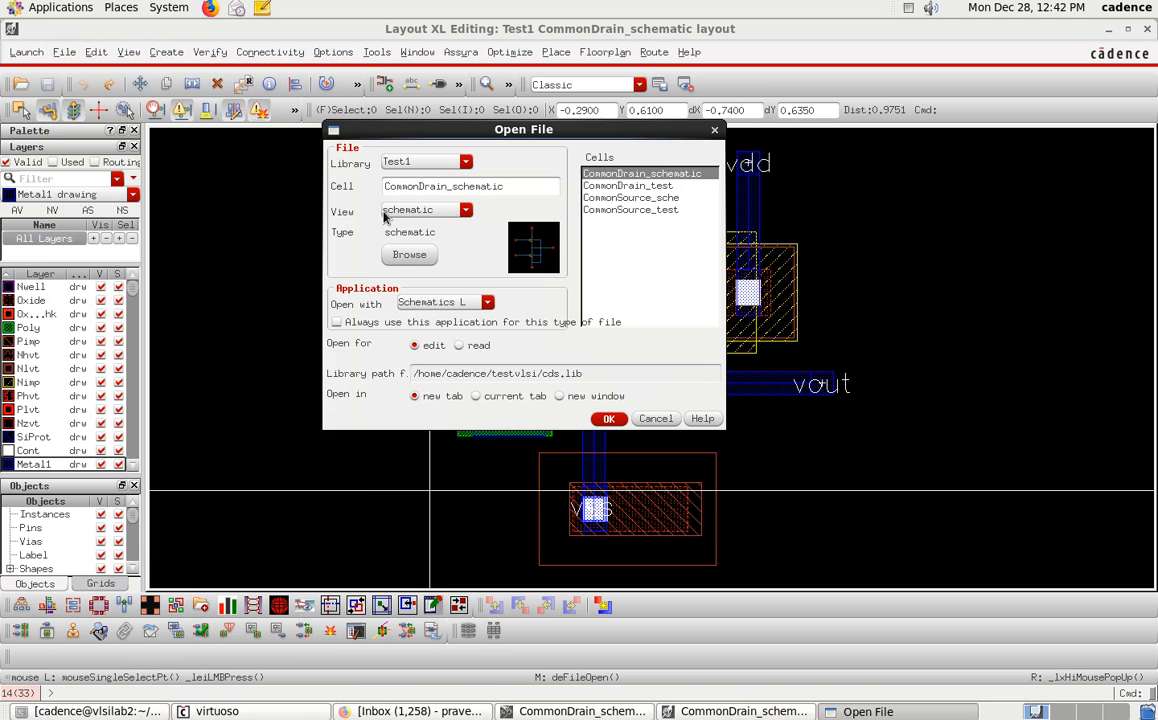
left_click(464, 211)
left_click(454, 230)
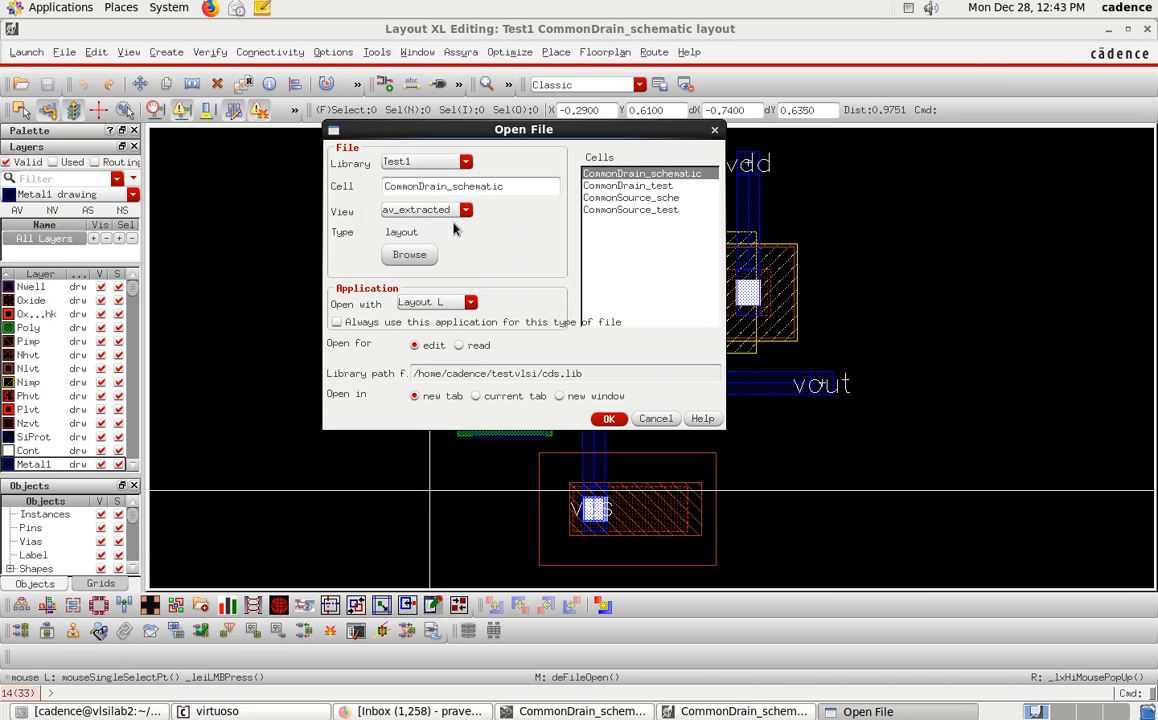
left_click(610, 419)
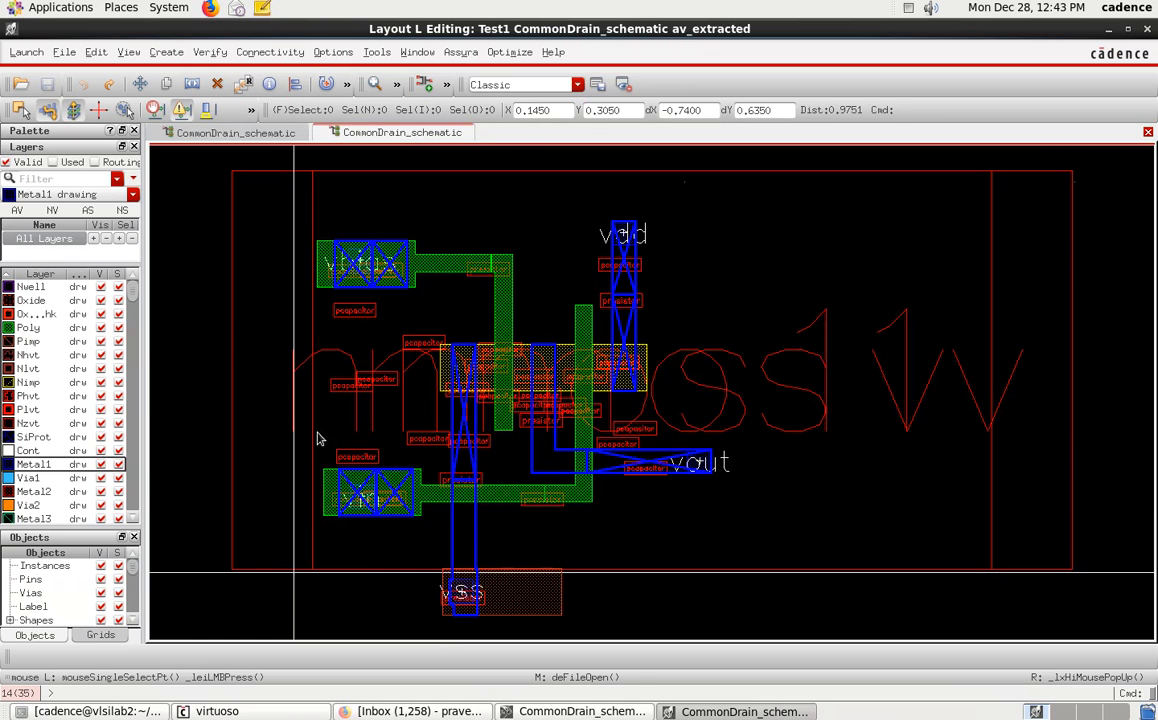
Fit and zoom around the extracted view to inspect the parasitic capacitors and resistors.
key("shift")
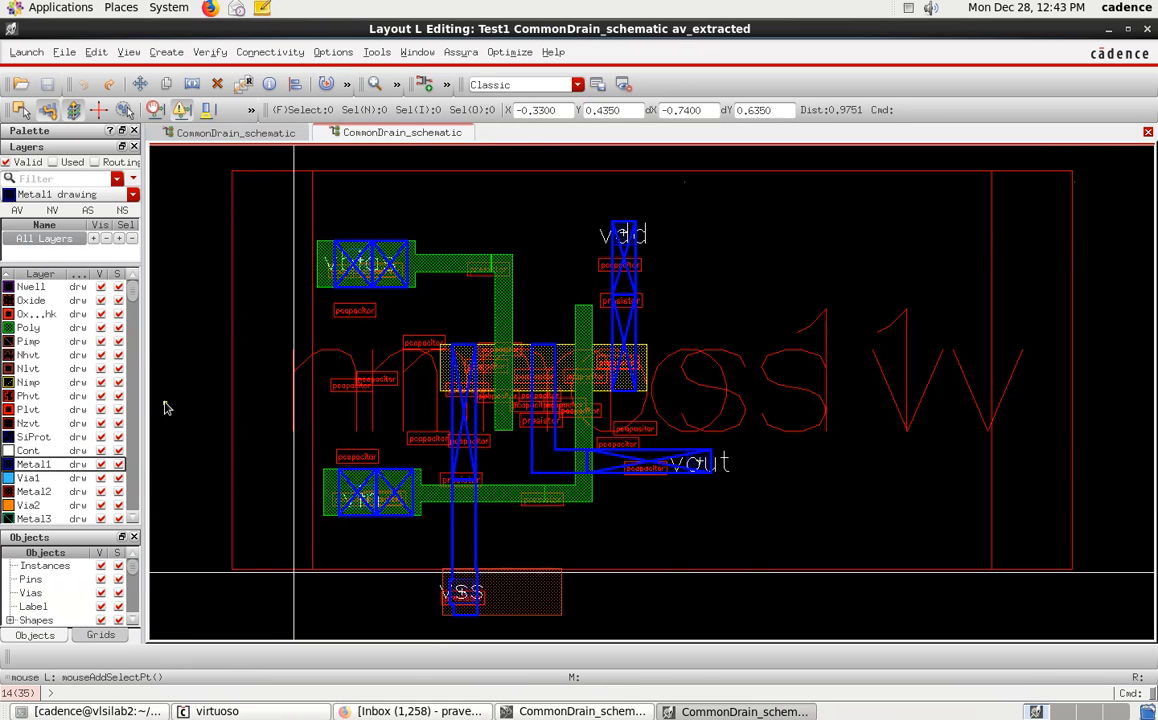
key("shift+f")
scroll(512, 381, "up", 4)
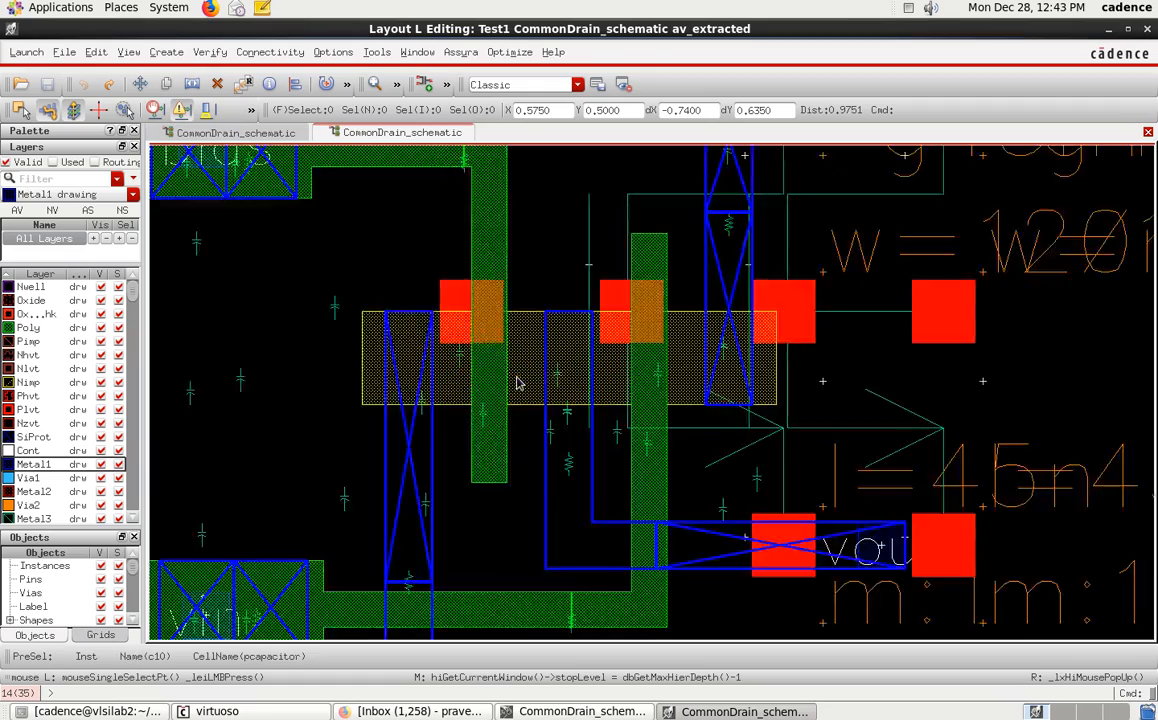
scroll(600, 340, "down", 3)
scroll(728, 369, "up", 2)
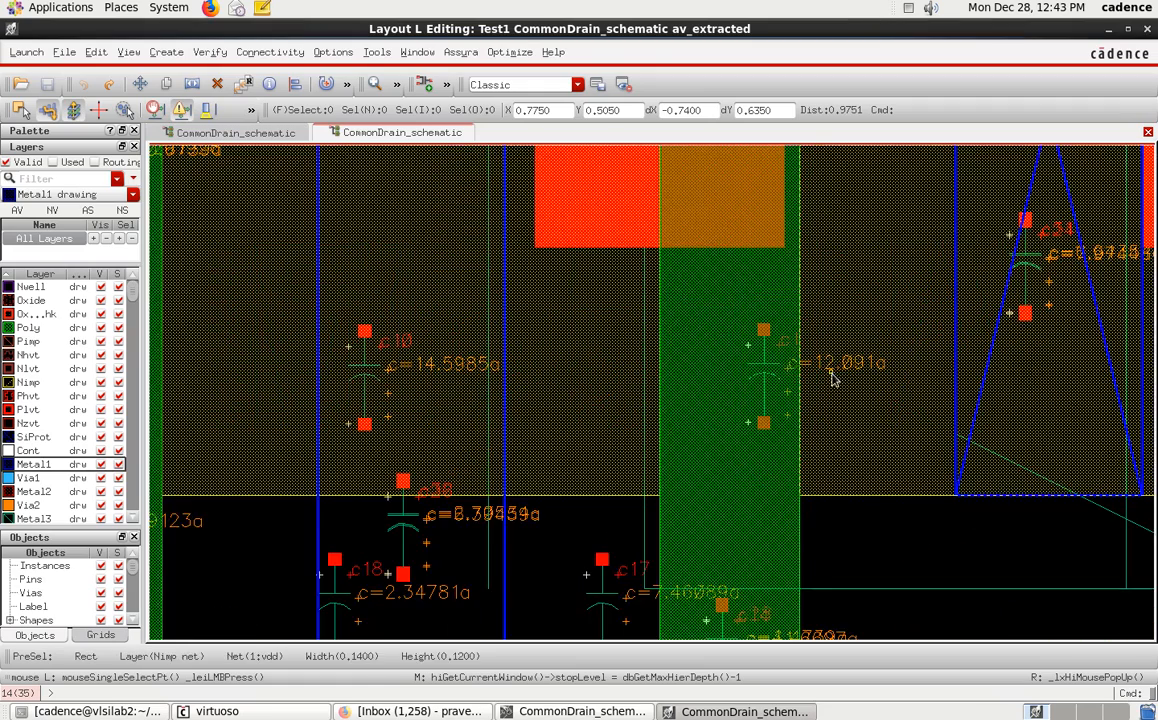
scroll(728, 369, "down", 3)
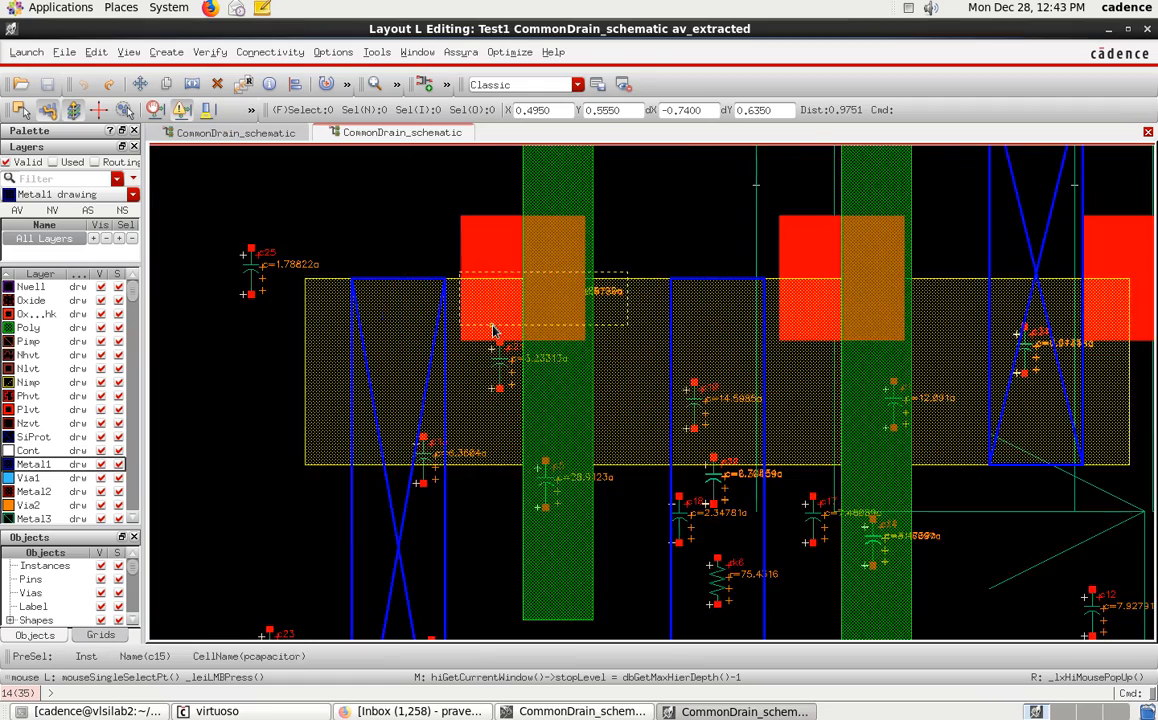
scroll(960, 385, "up", 2)
scroll(1010, 336, "down", 4)
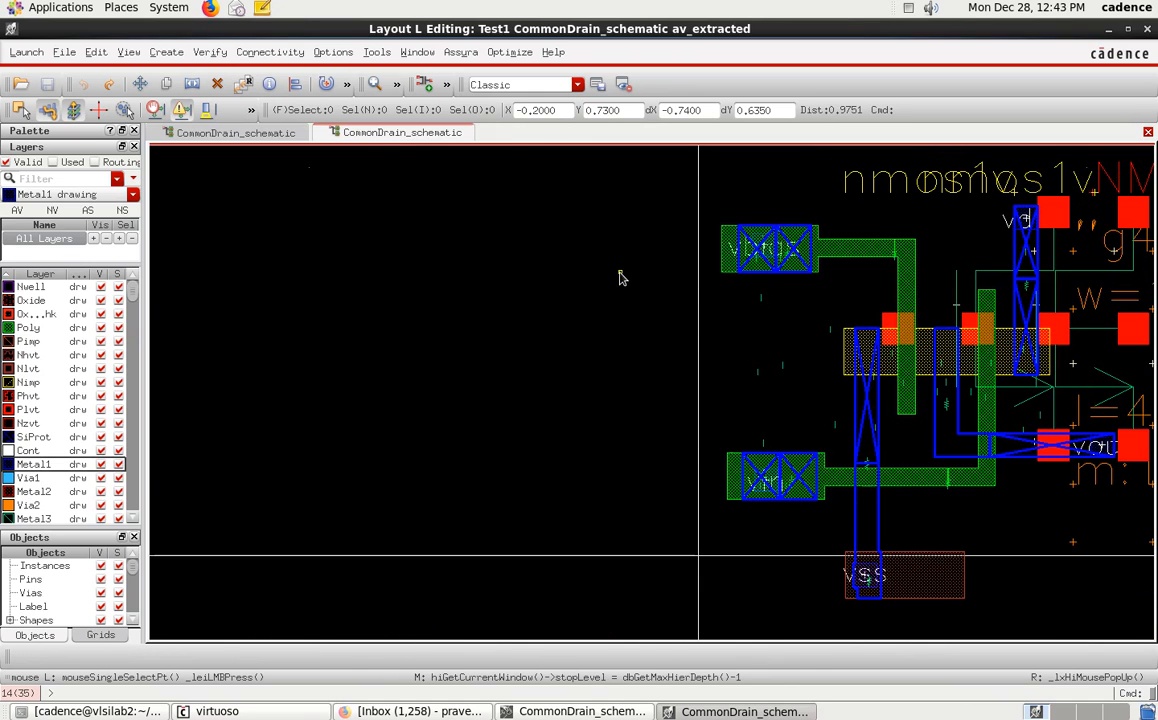
Close the layout tab plus the extracted-view and schematic windows, leaving the Virtuoso log window.
right_click(372, 124)
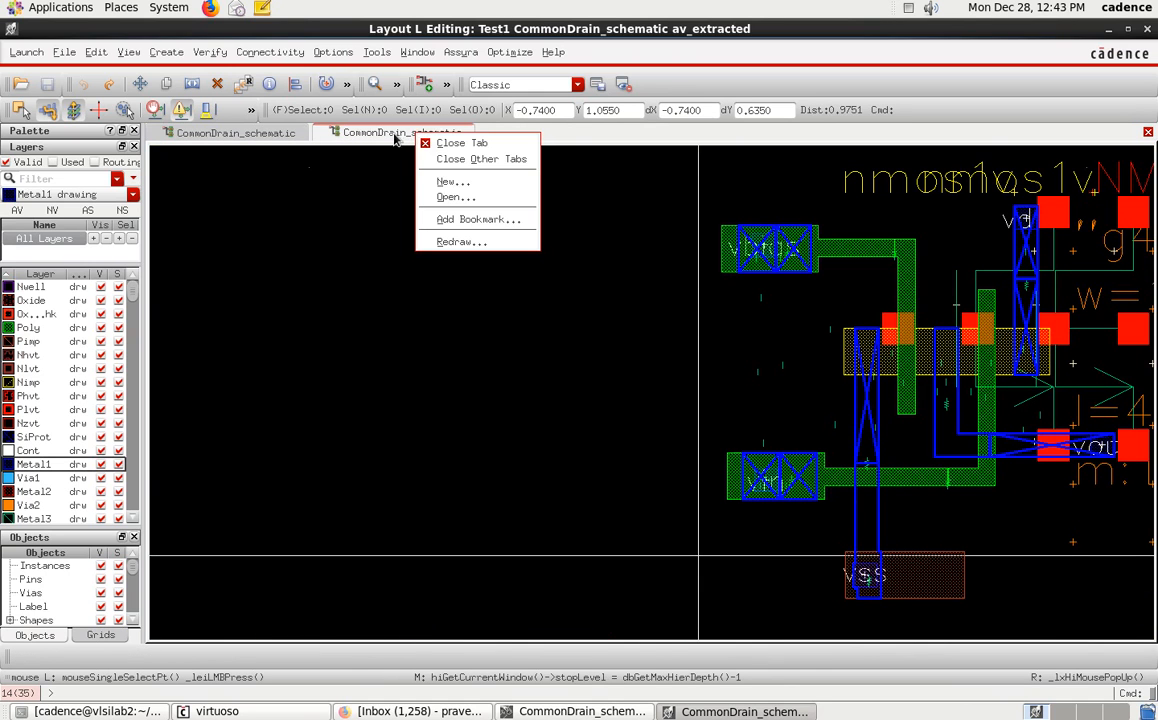
left_click(240, 128)
right_click(270, 143)
left_click(298, 157)
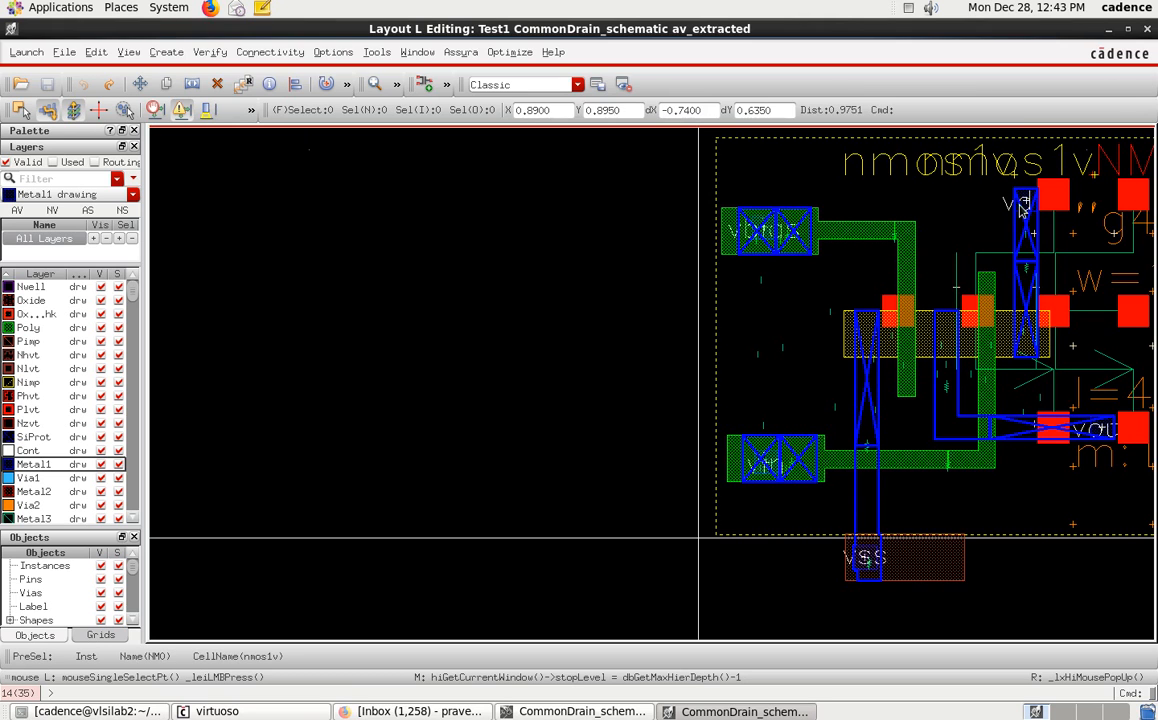
left_click(1148, 30)
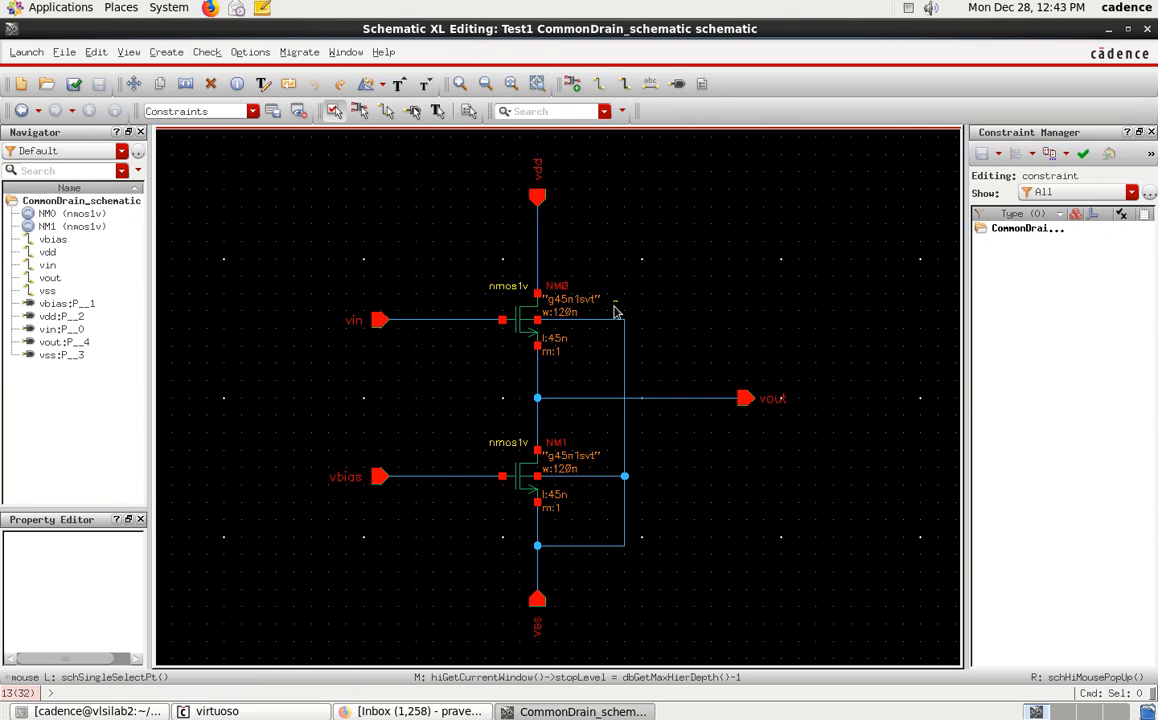
left_click(1148, 30)
left_click_drag(463, 562, 537, 195)
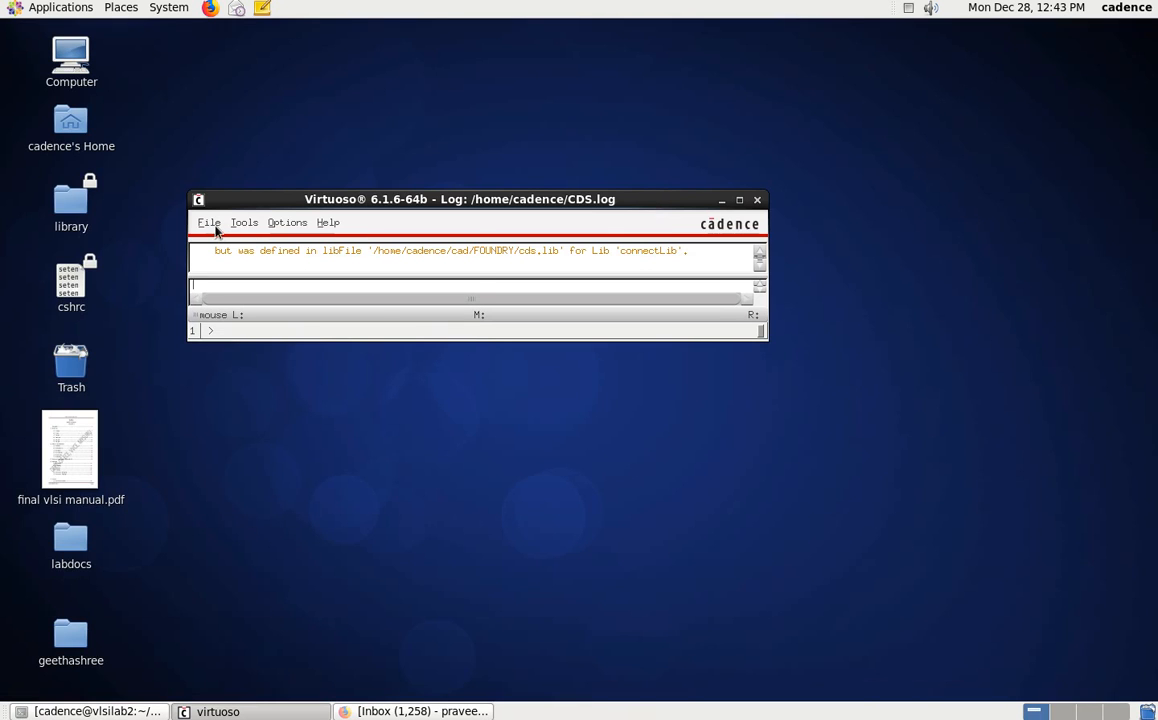
left_click(212, 224)
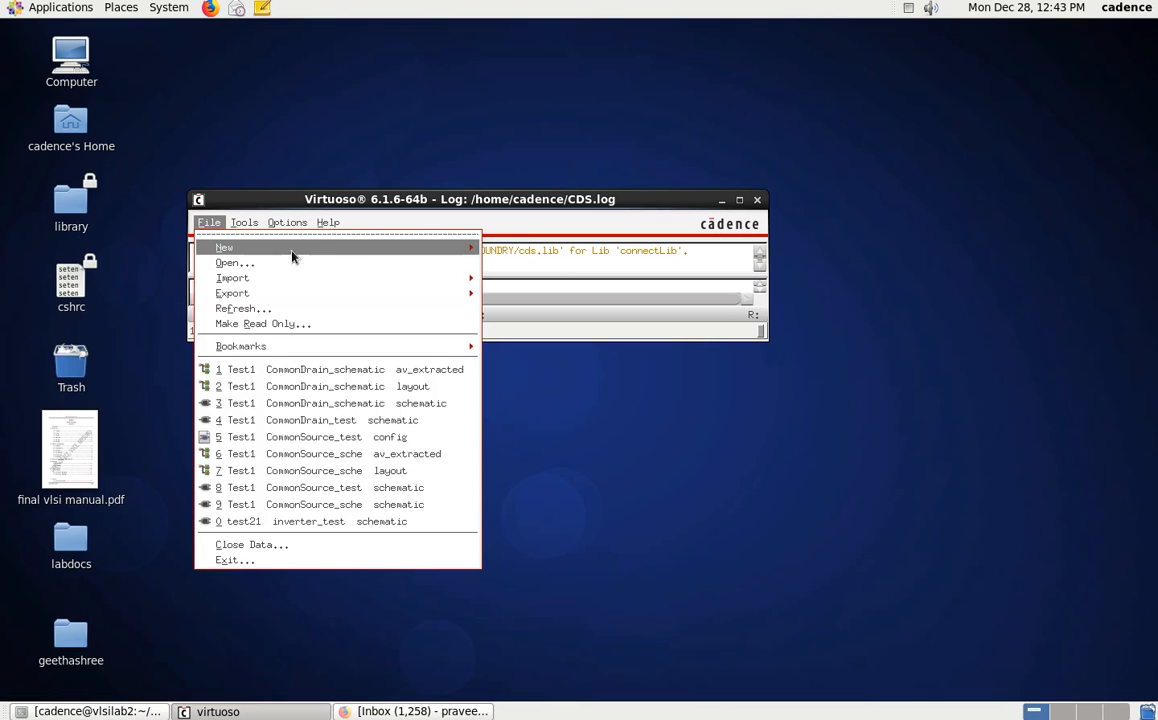
mouse_move(336, 251)
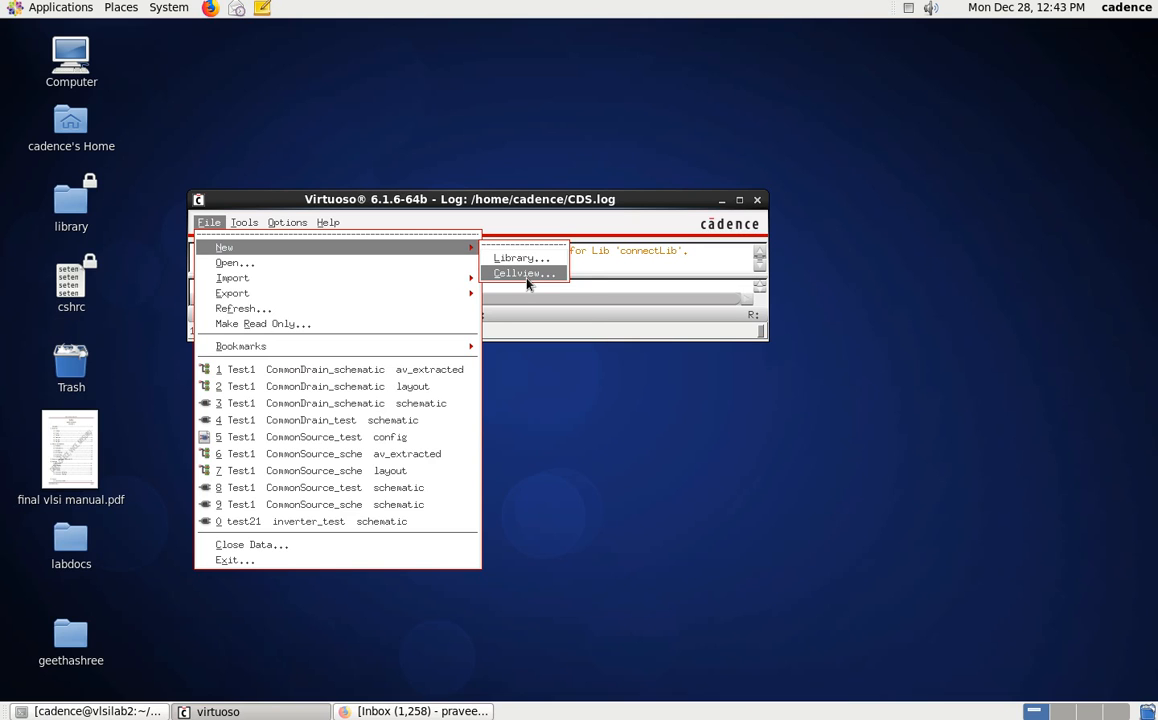
left_click(375, 267)
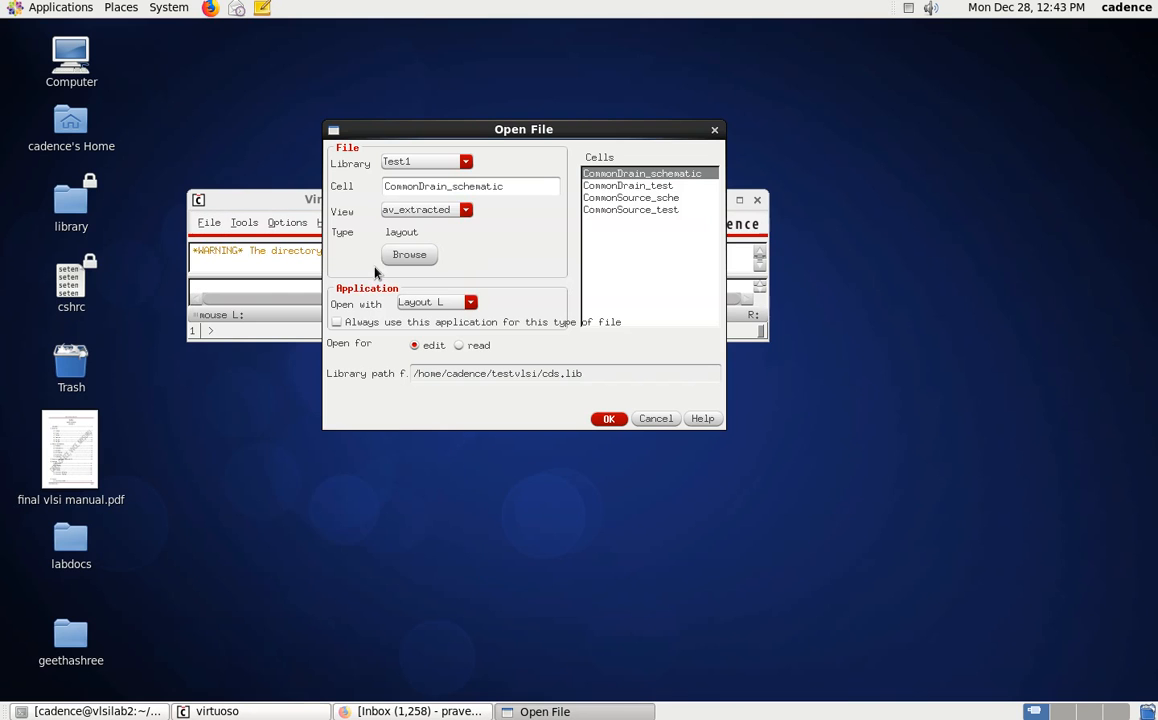
left_click(634, 186)
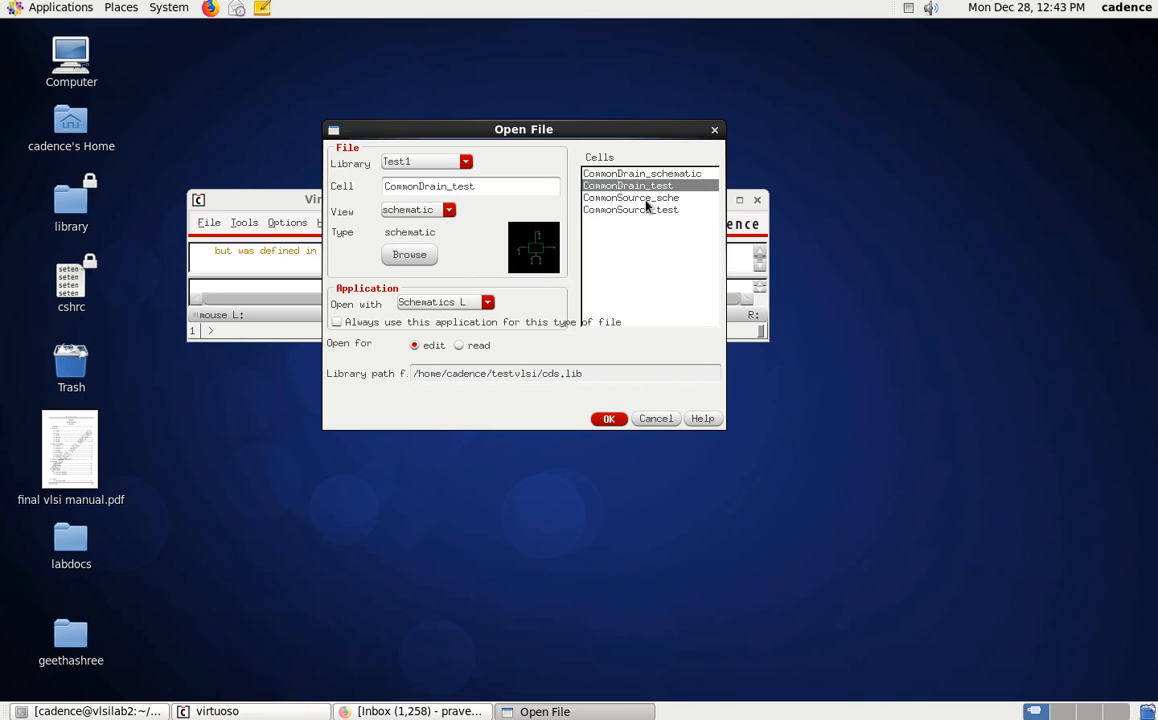
left_click(662, 418)
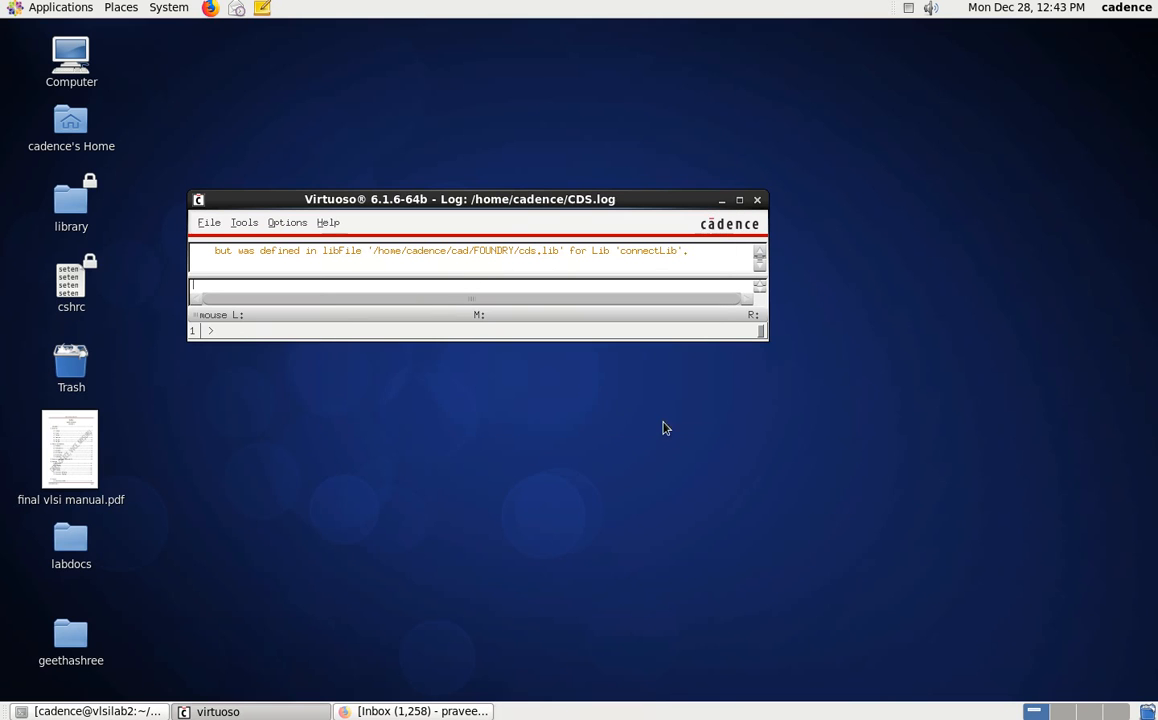
Create a new config cellview named CommonDrain_test in library Test1.
left_click(208, 222)
mouse_move(375, 251)
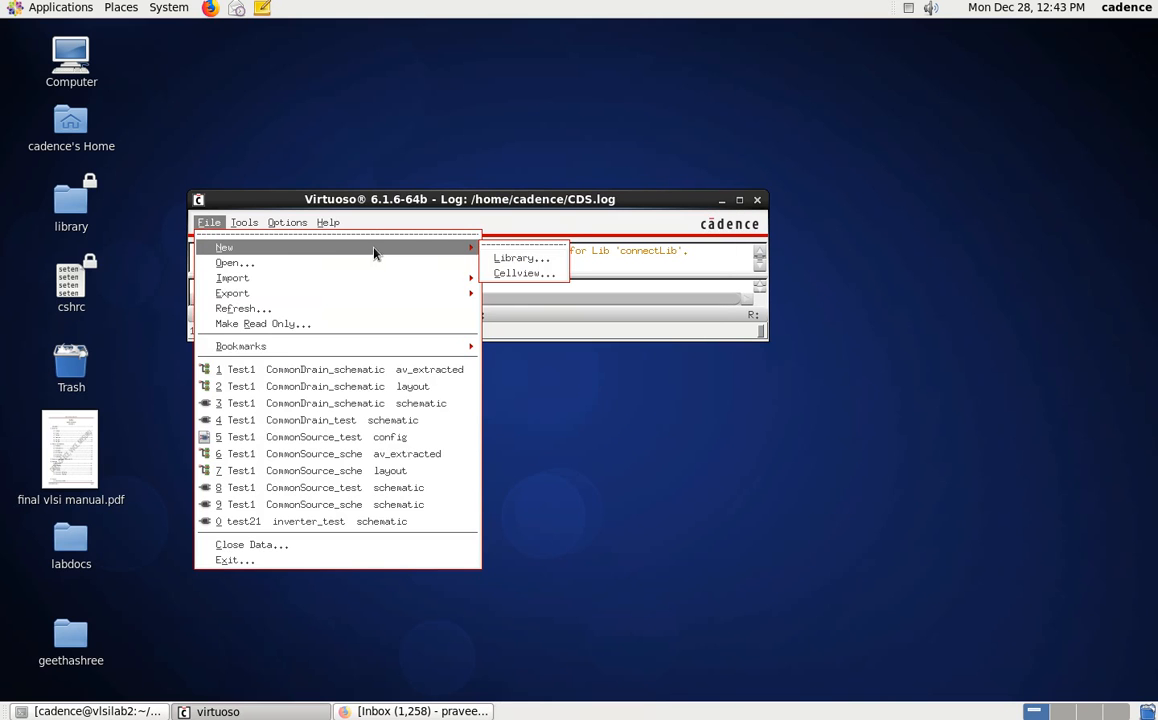
left_click(515, 273)
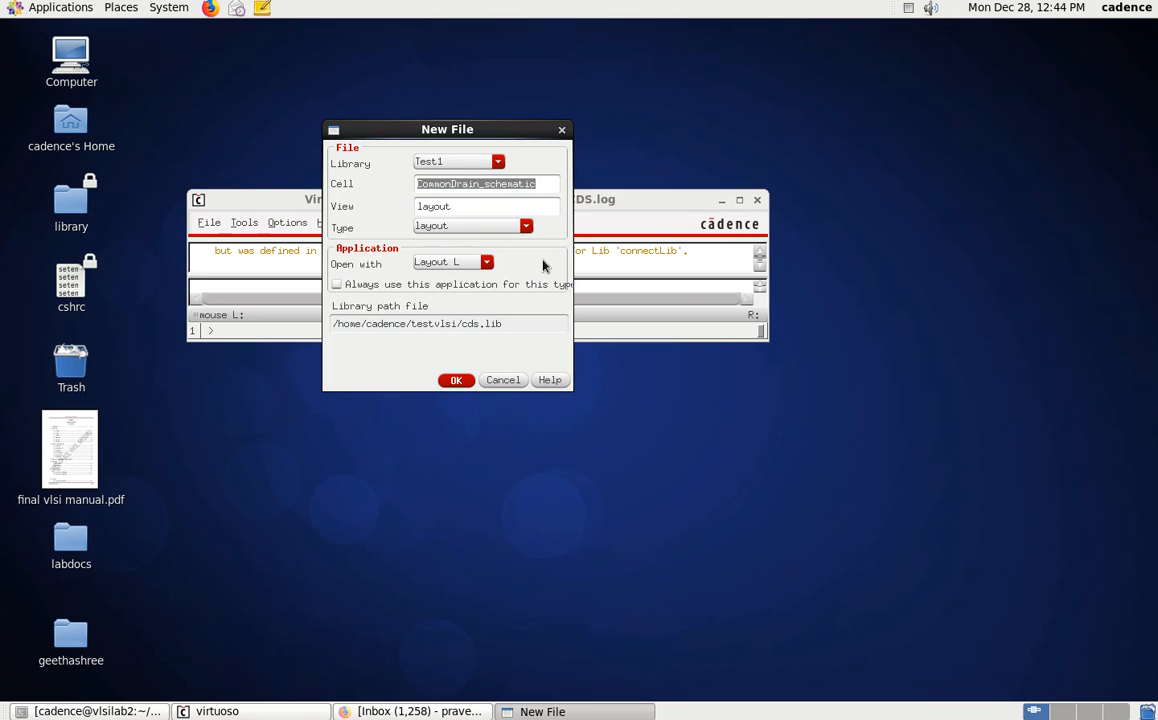
left_click(541, 187)
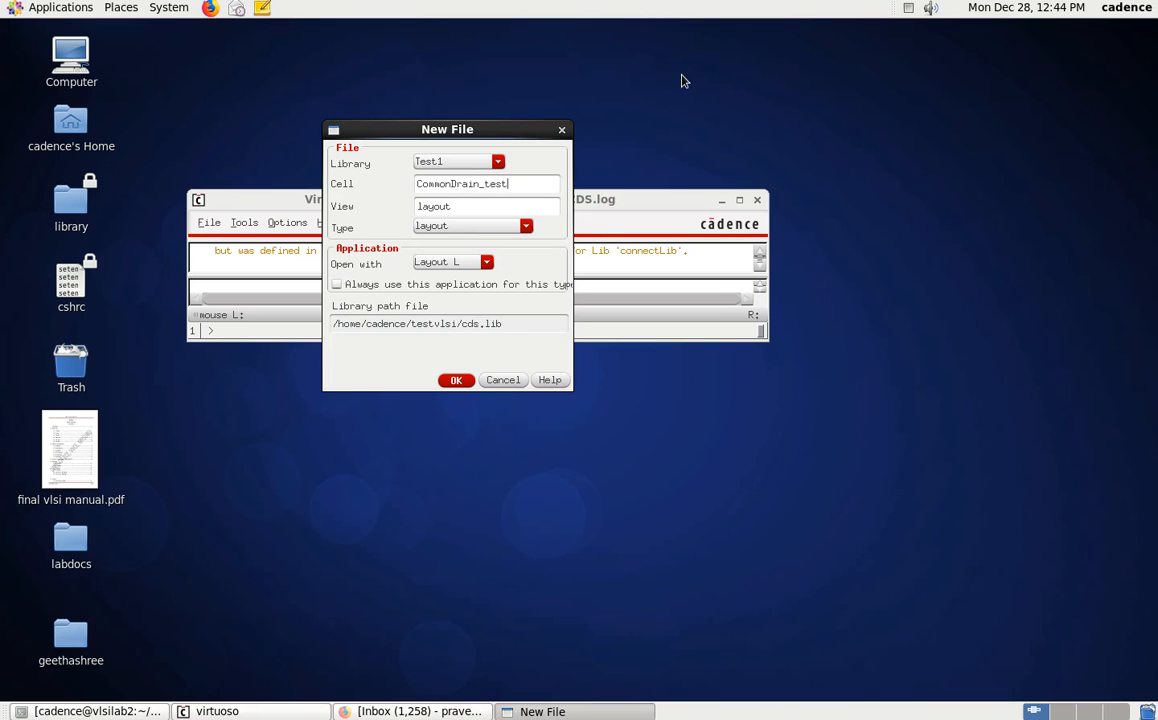
left_click(450, 230)
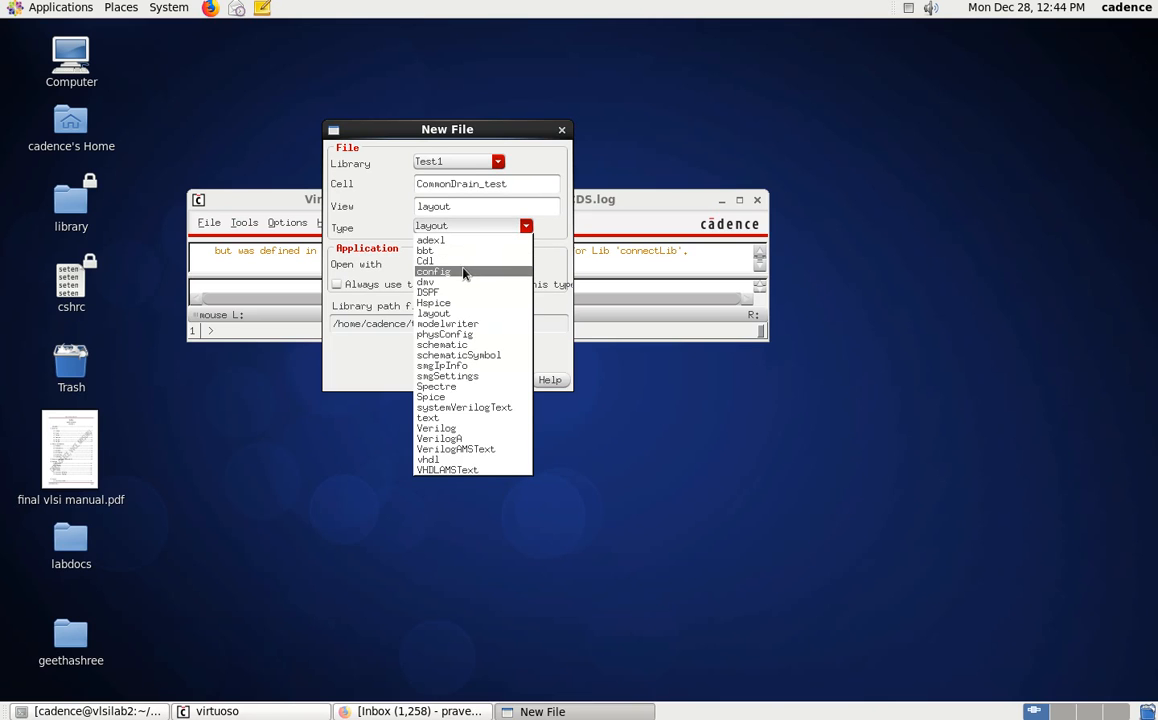
left_click(464, 272)
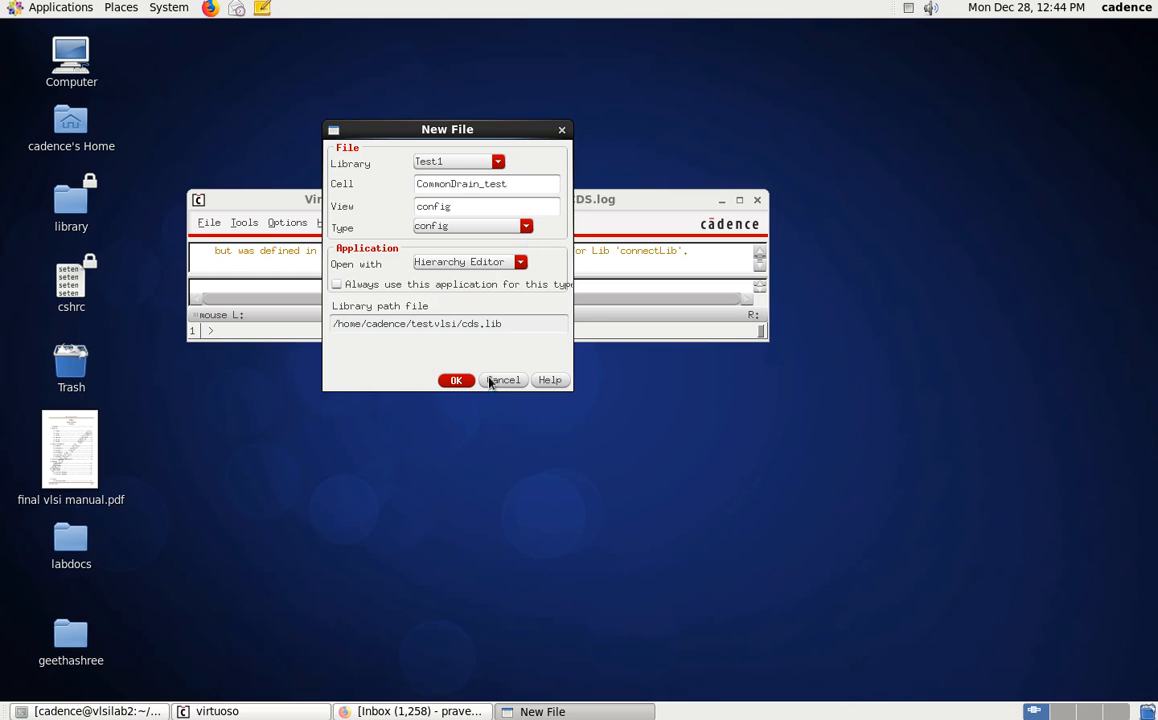
left_click(456, 380)
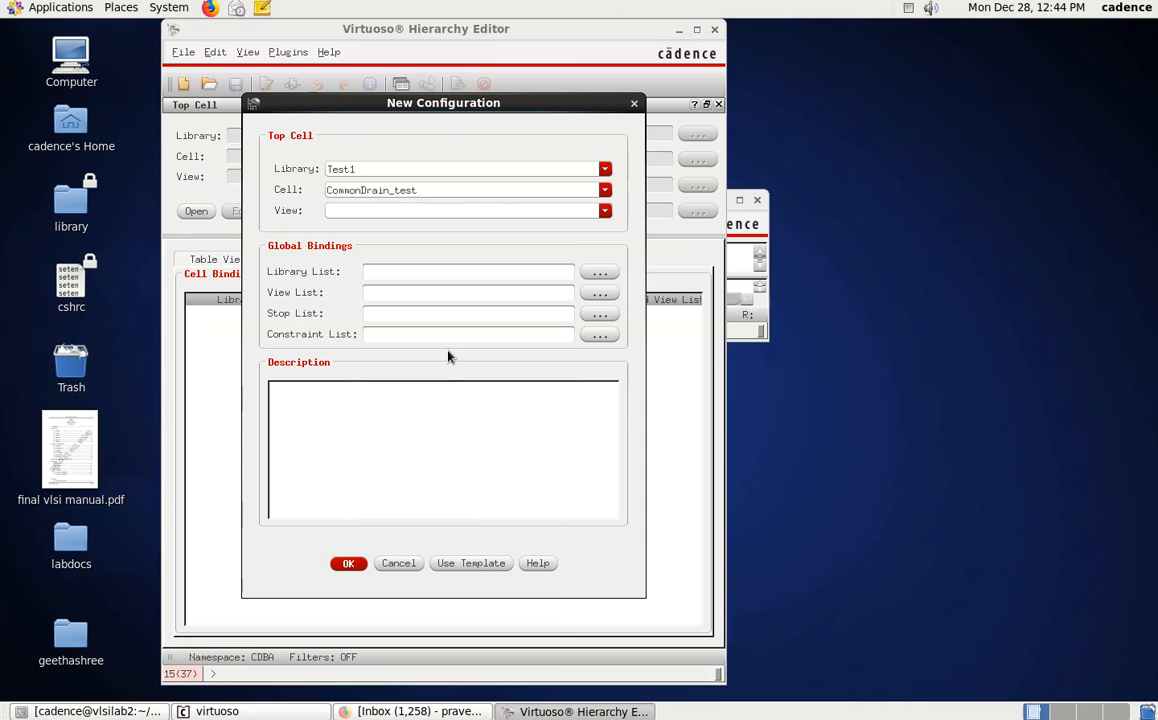
Apply the spectre template to the new configuration and set its top cell view to schematic.
left_click(465, 569)
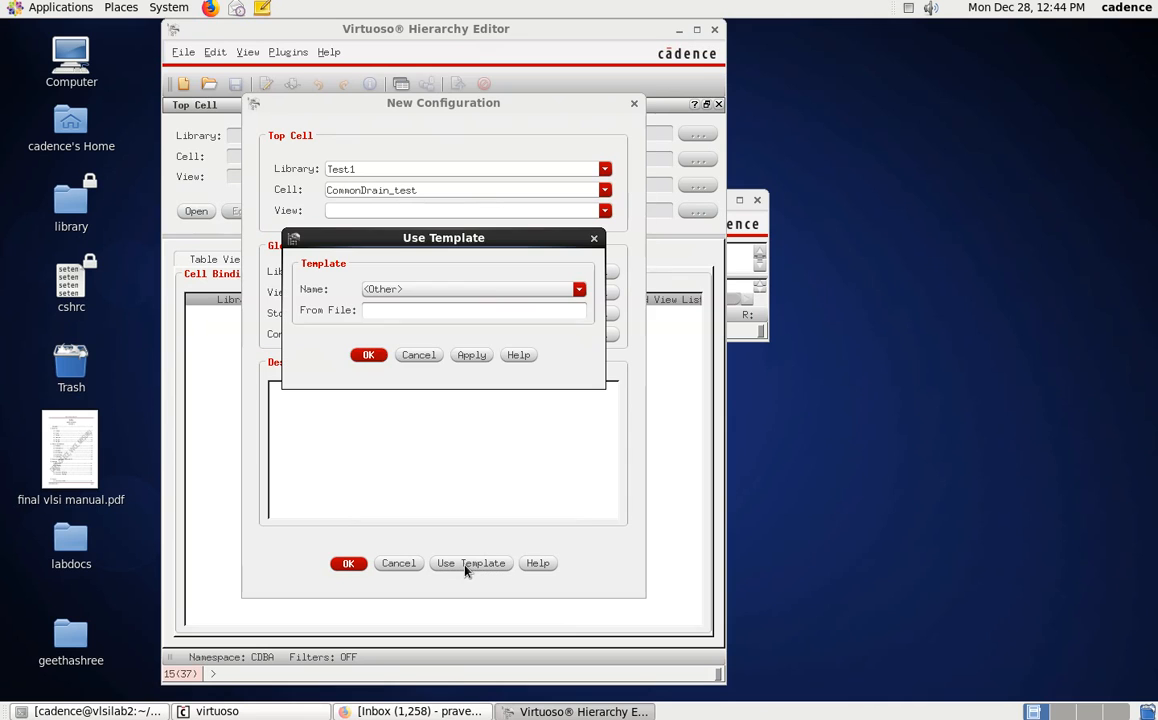
left_click(484, 290)
left_click(466, 357)
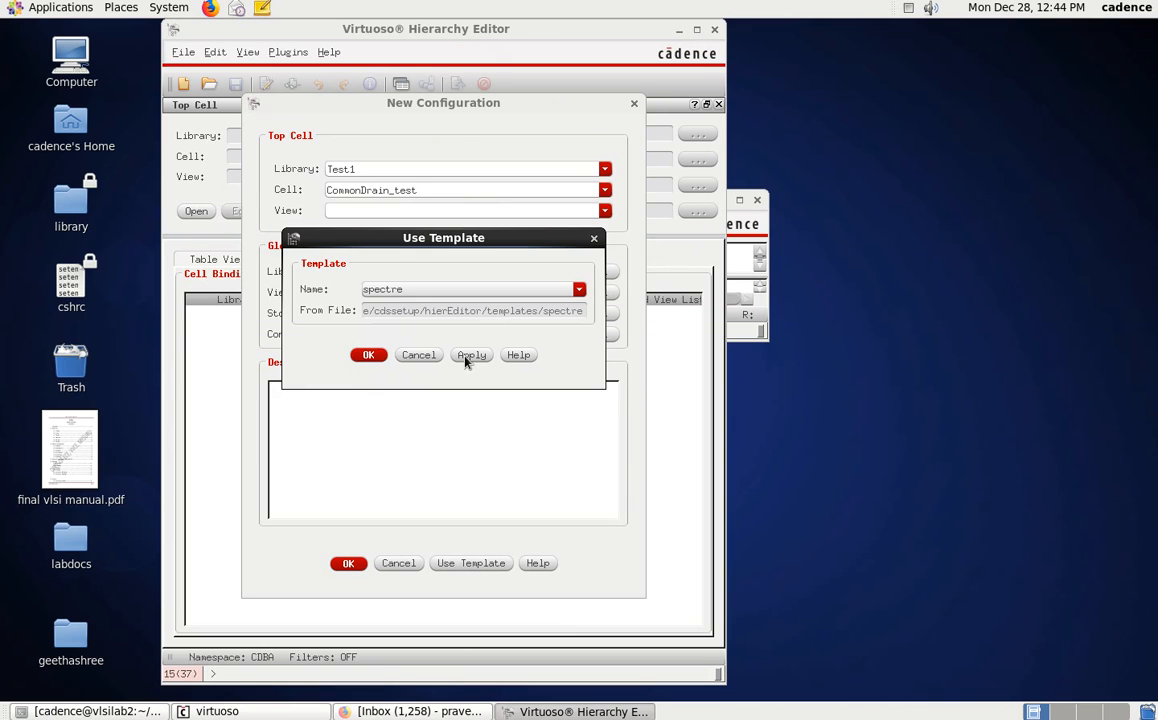
left_click(370, 356)
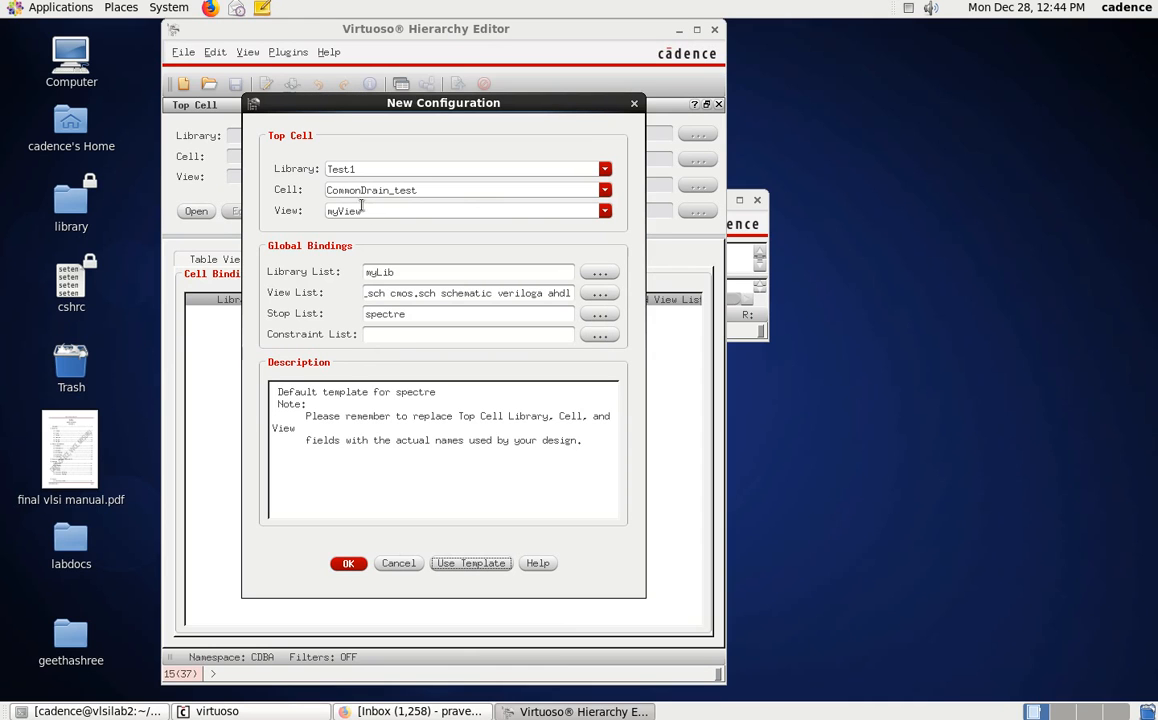
left_click(550, 210)
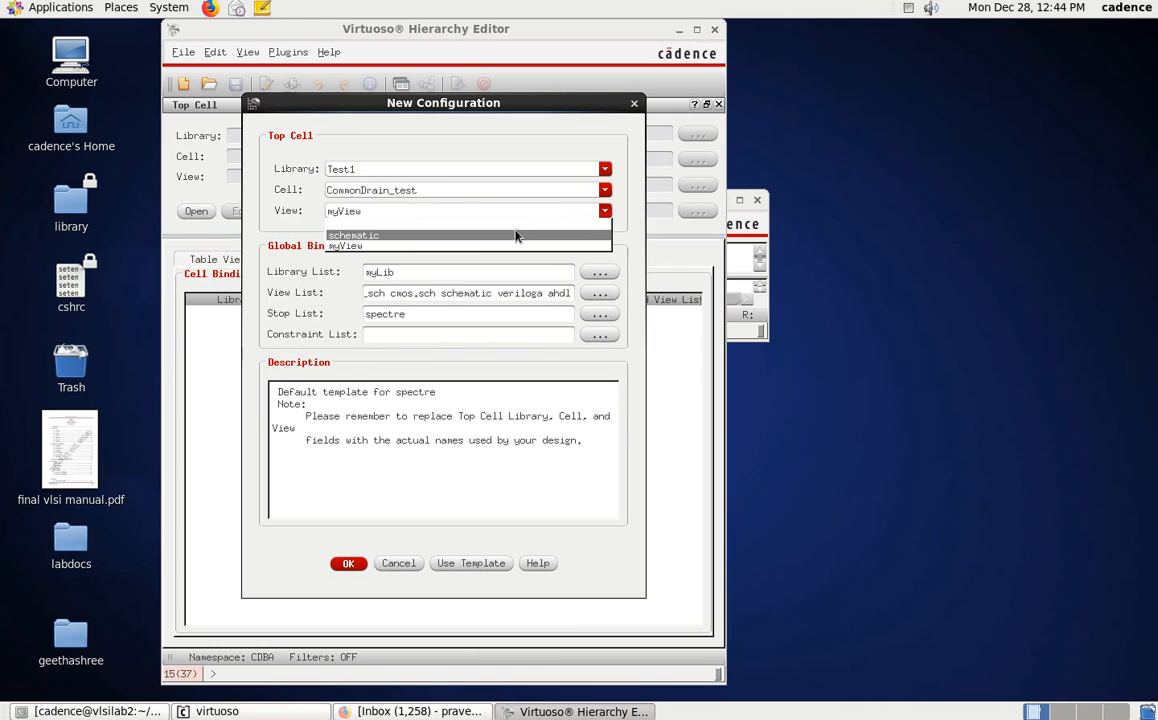
left_click(393, 237)
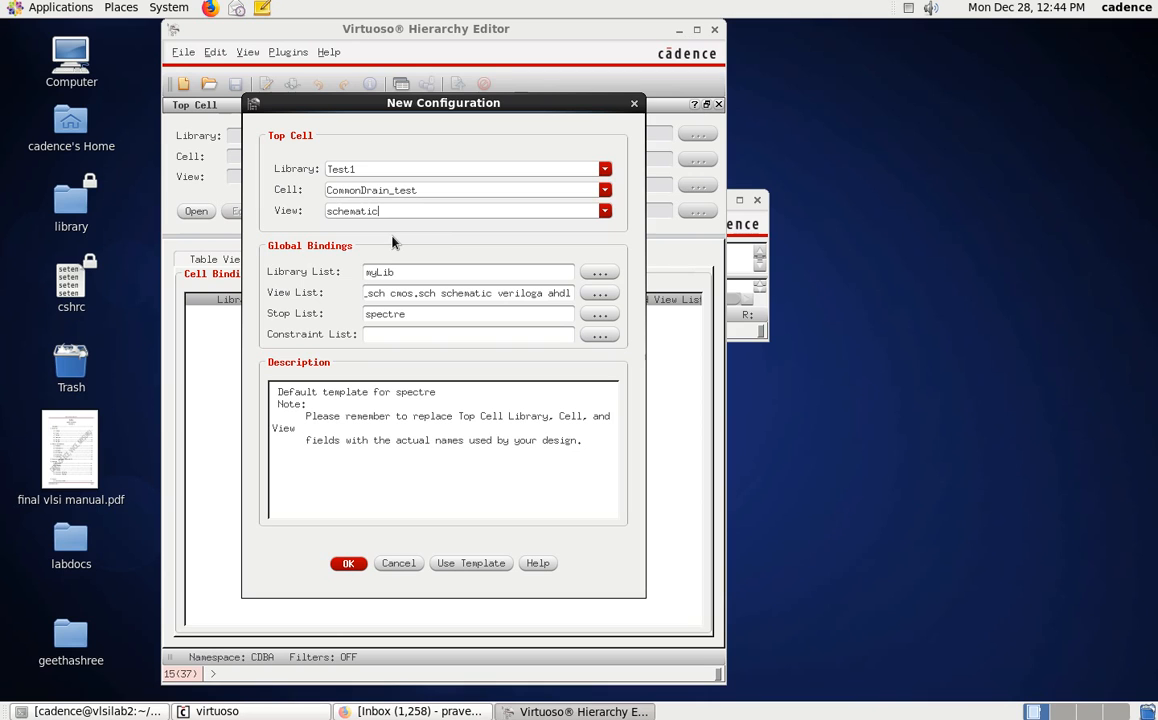
left_click(348, 565)
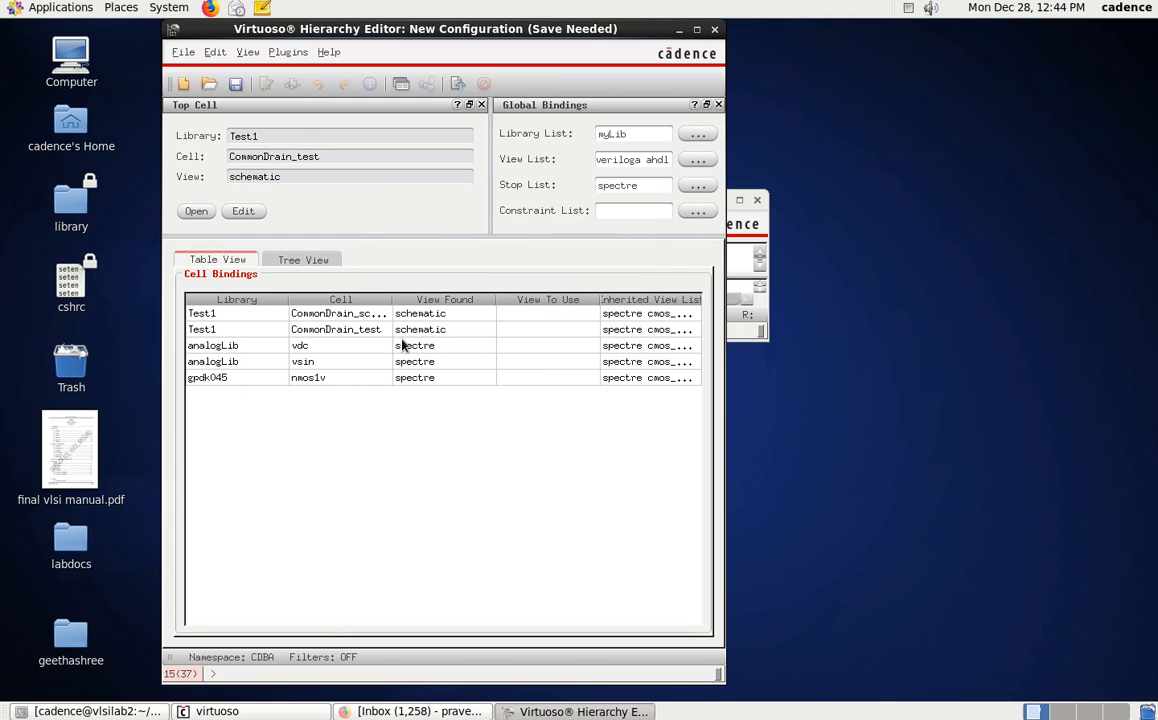
Bind the CommonDrain_schematic cell to its av_extracted view in the cell bindings table.
left_click(545, 332)
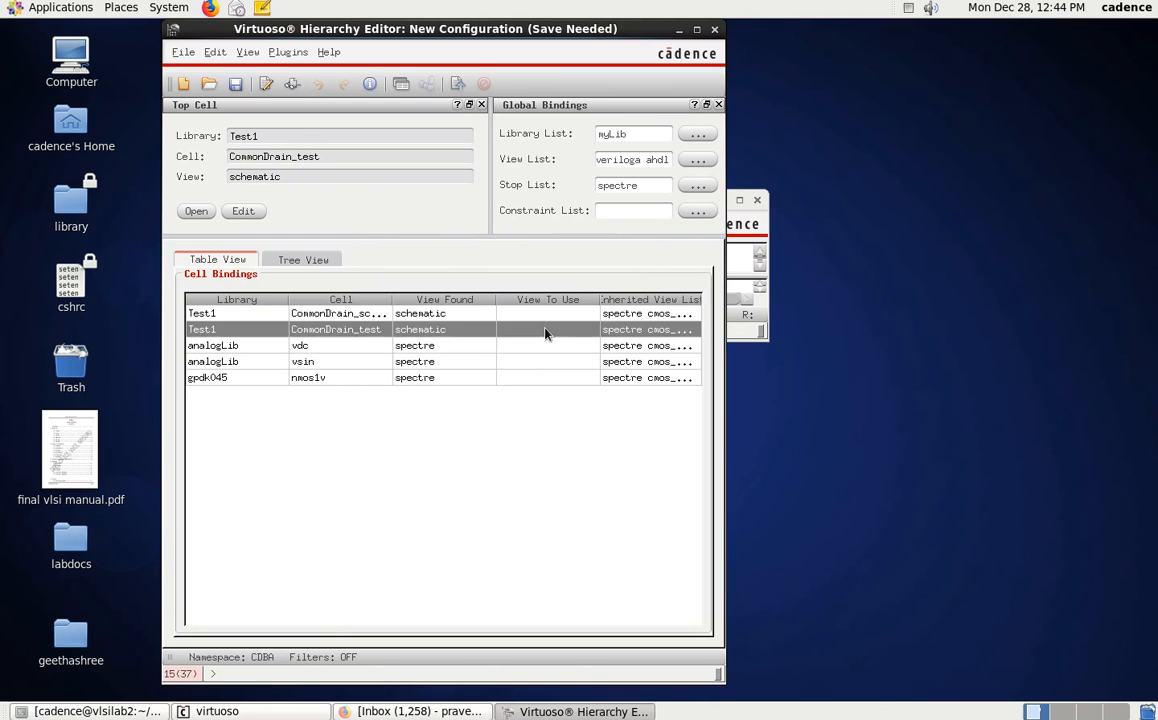
double_click(520, 316)
left_click(452, 330)
left_click(440, 315)
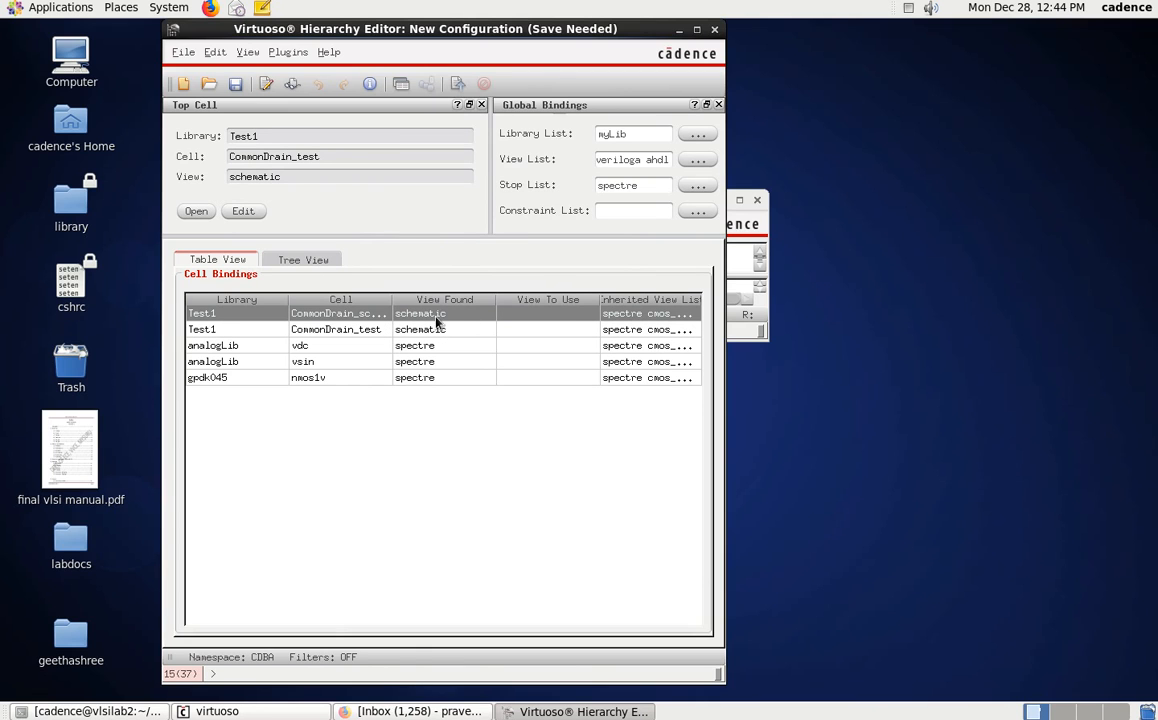
double_click(556, 318)
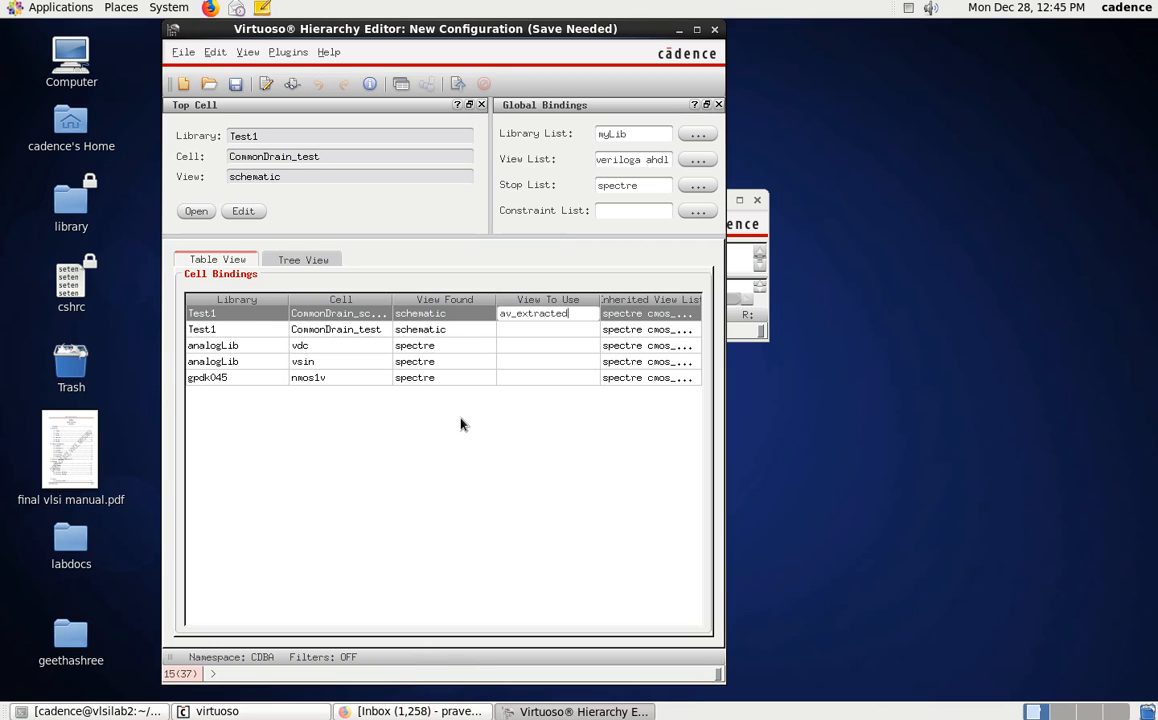
key("Return")
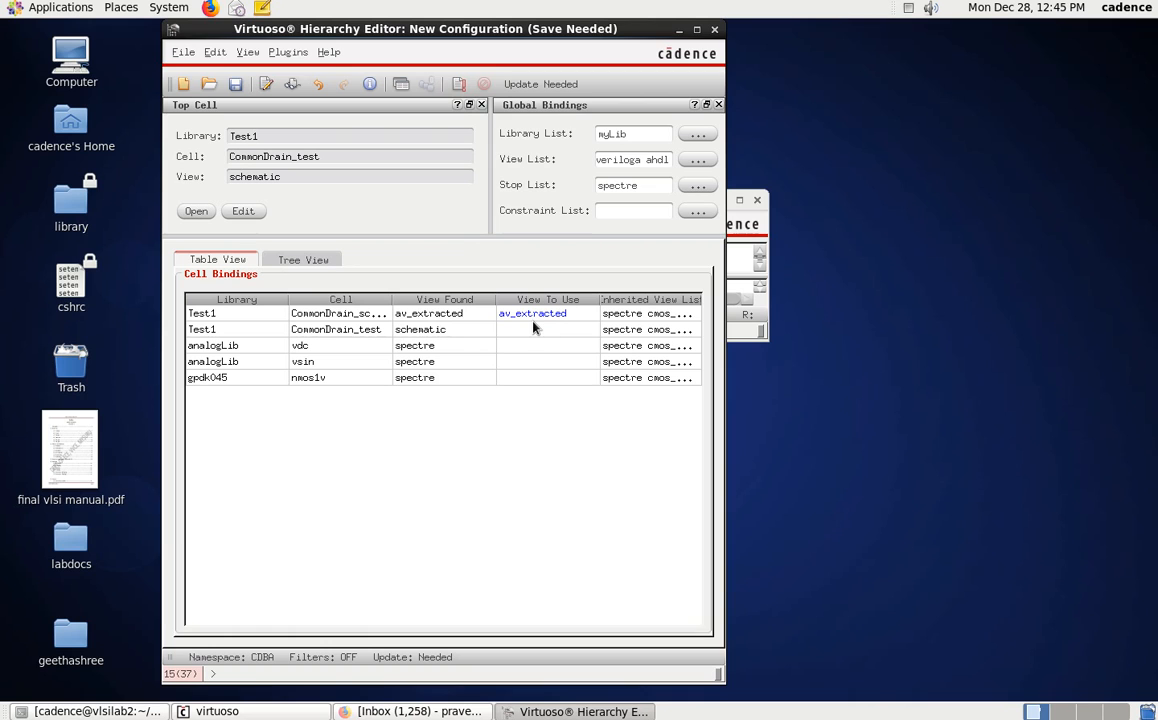
Recompute the hierarchy, save the CommonDrain_test configuration, and close the Hierarchy Editor.
left_click(460, 85)
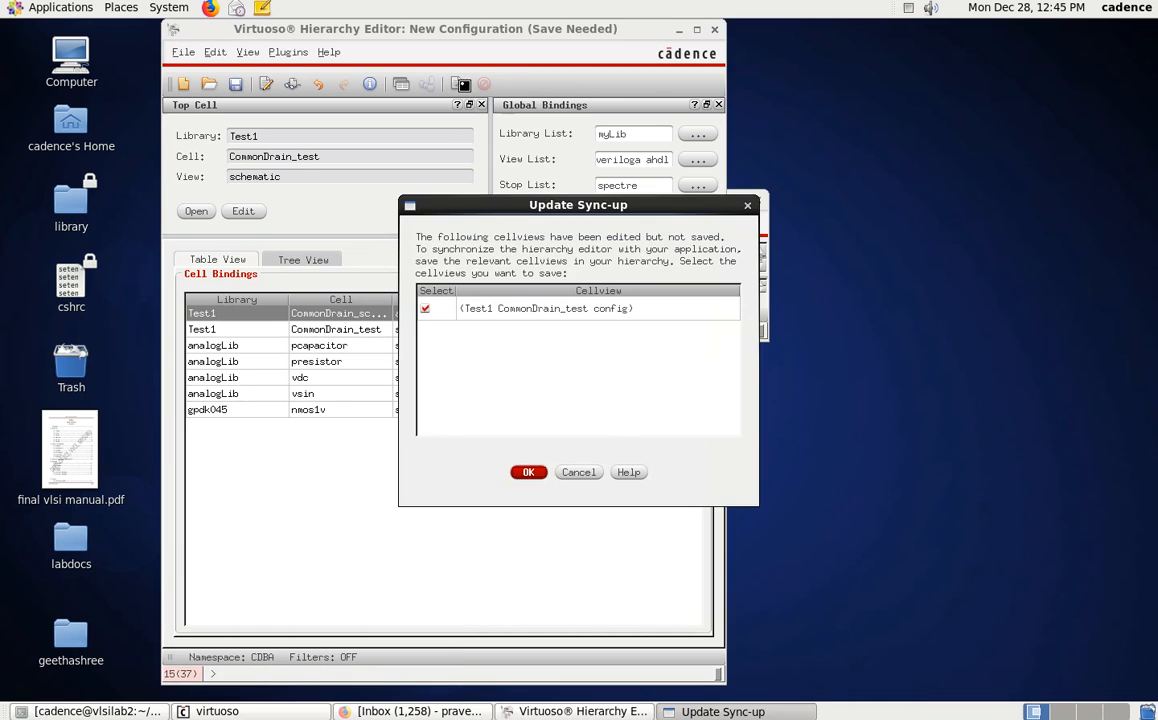
left_click(529, 472)
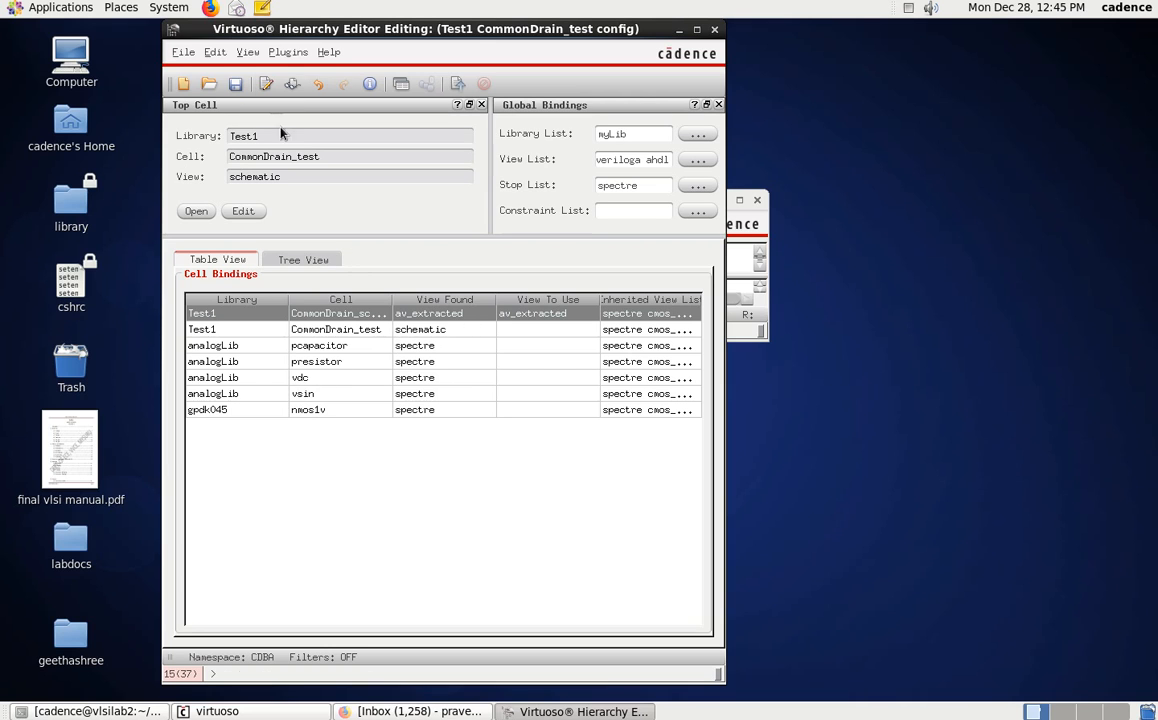
left_click(714, 29)
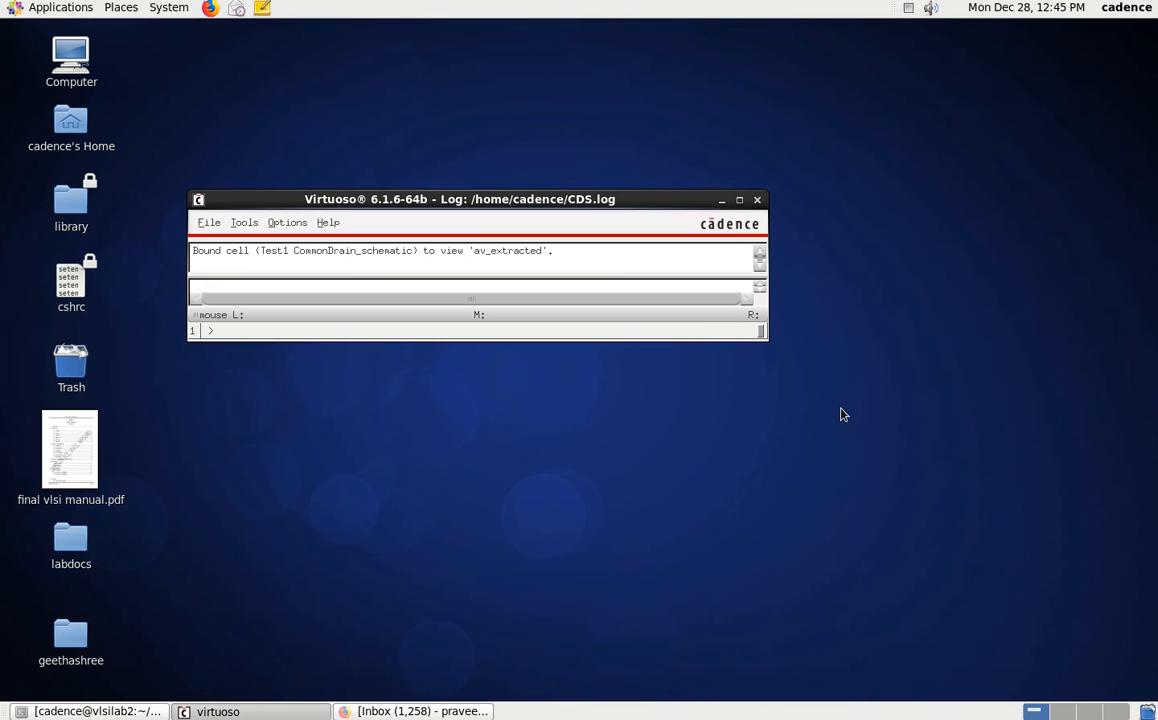
Open the CommonDrain_test config from Test1, with the configuration not opened for editing and the top schematic editable.
left_click(207, 224)
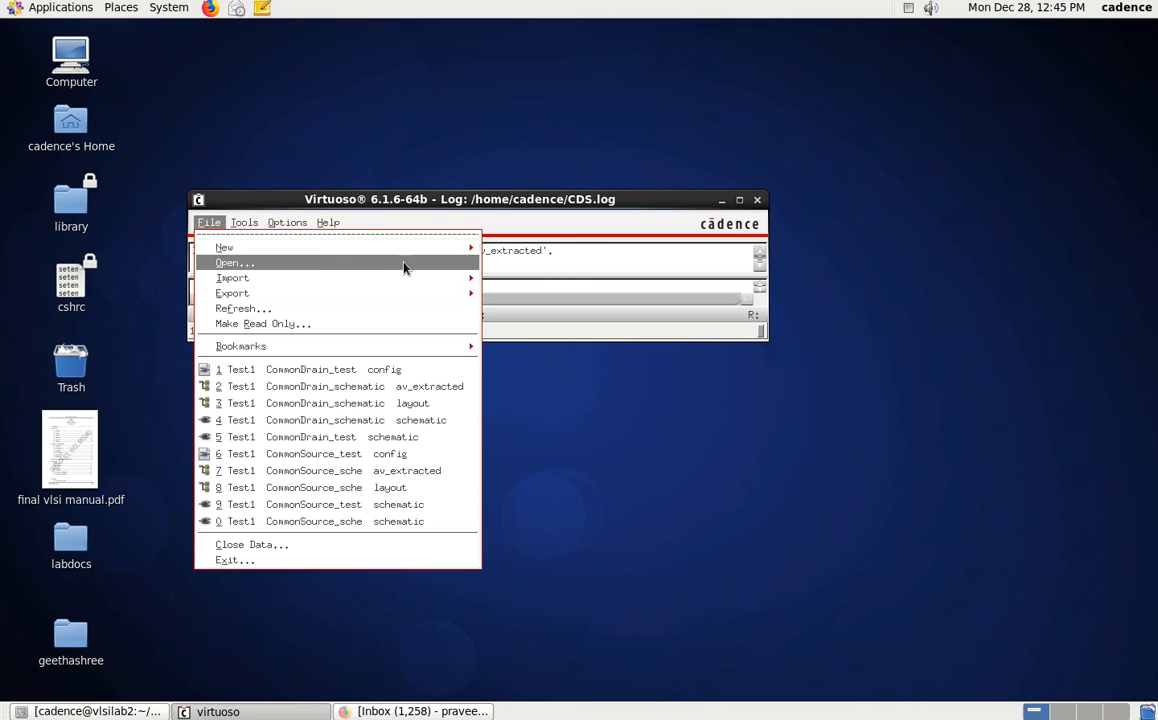
left_click(437, 266)
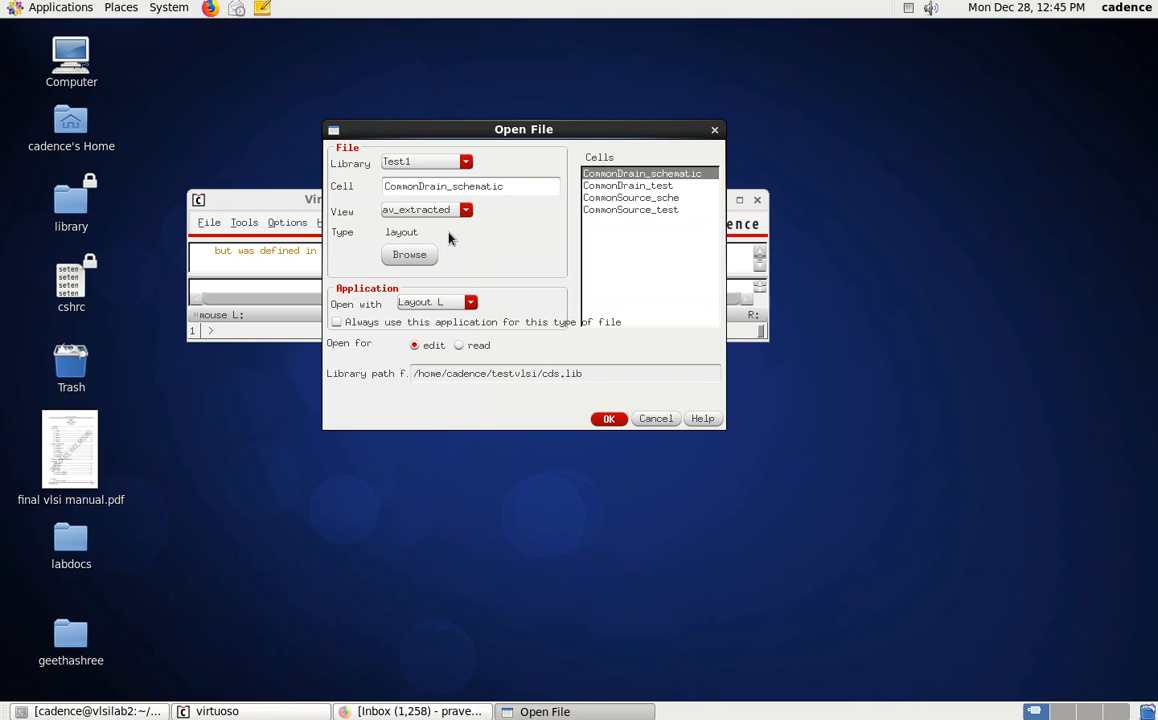
left_click(614, 187)
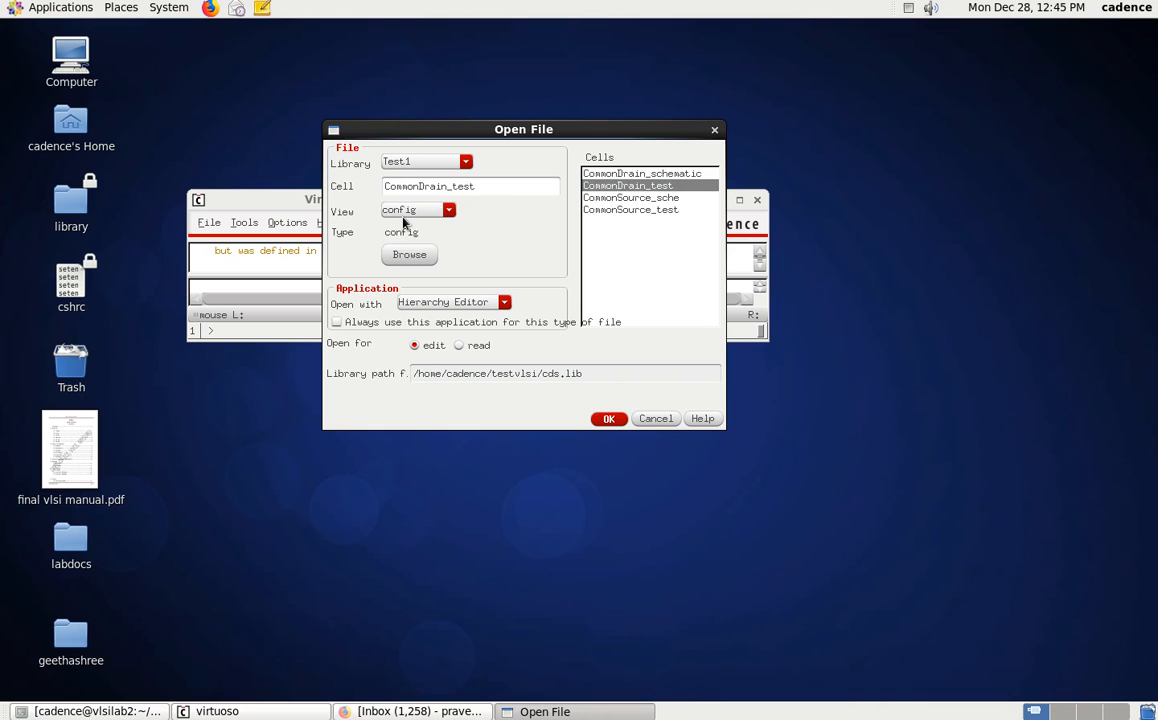
left_click(607, 419)
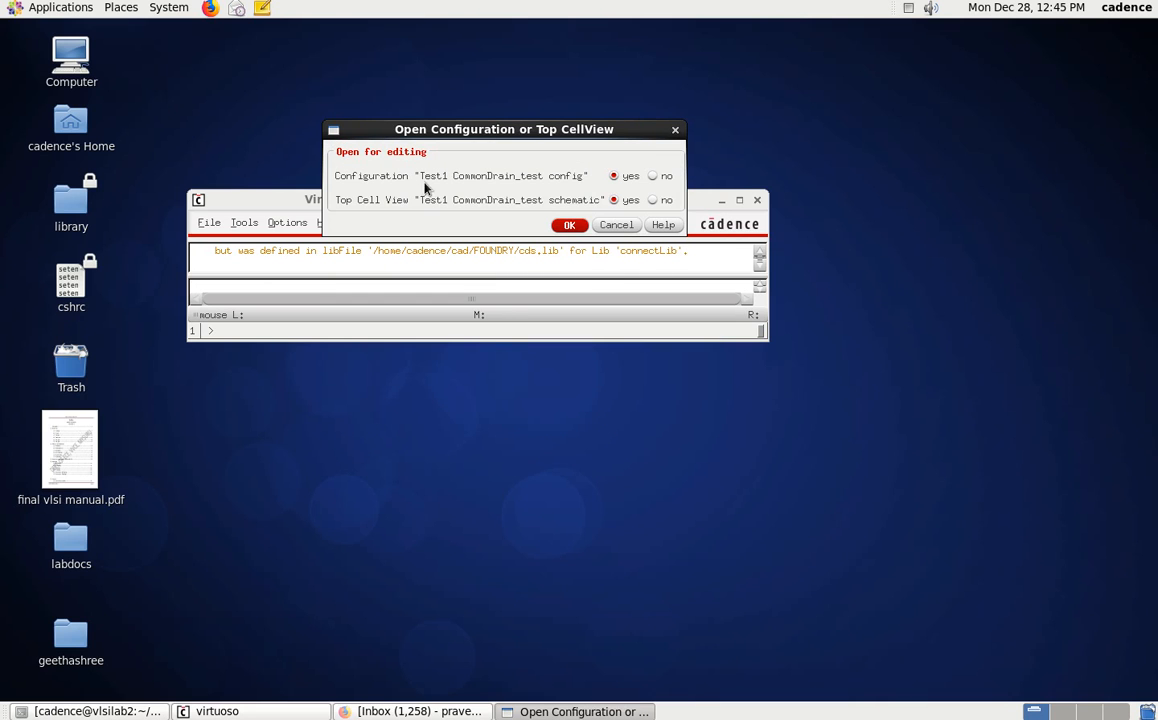
left_click(652, 177)
left_click(563, 225)
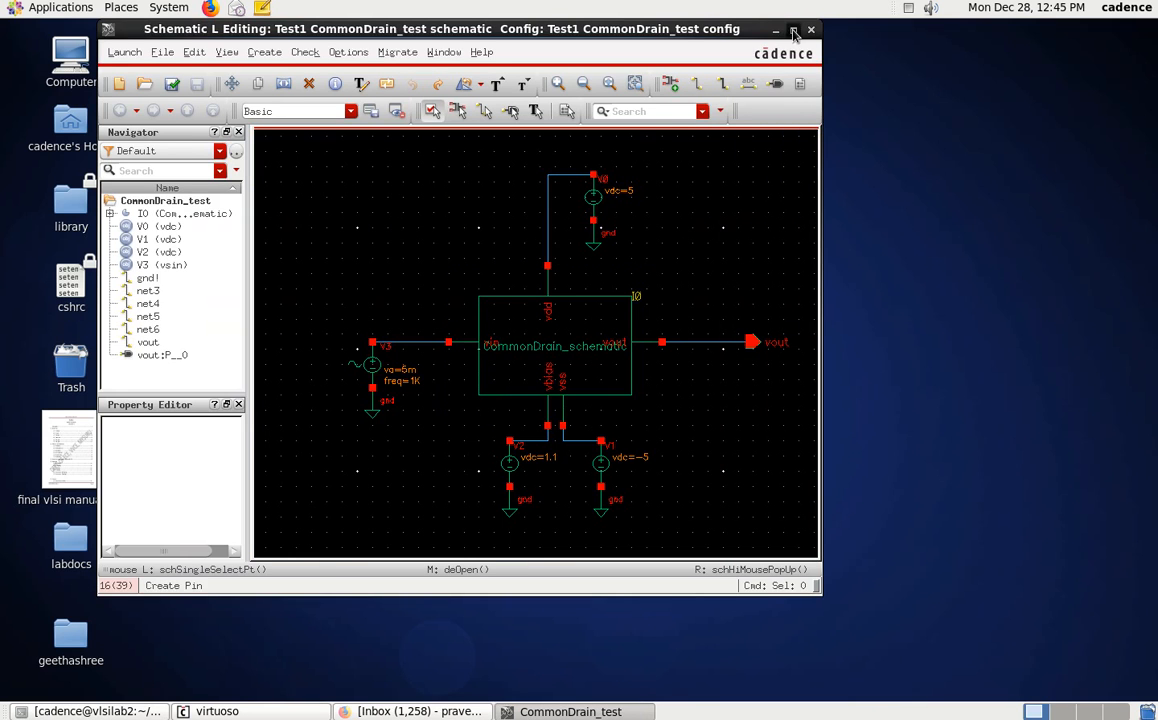
Check which view the CommonDrain_schematic instance descends into from the test schematic.
left_click(793, 30)
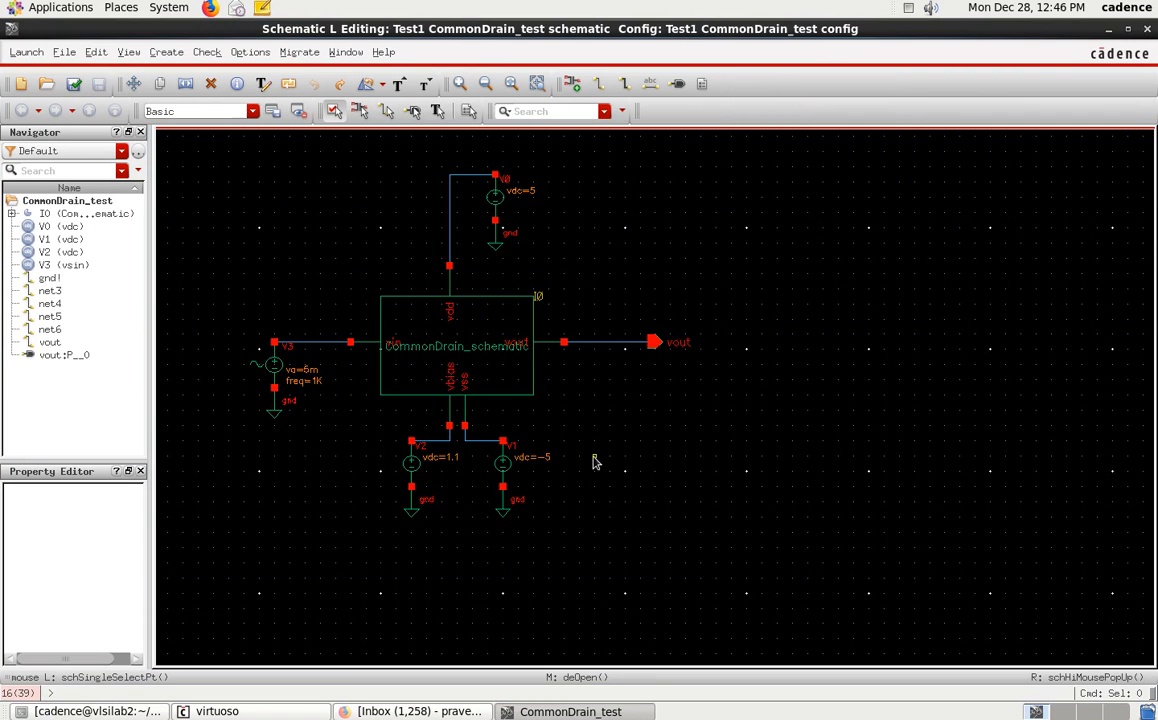
key("f")
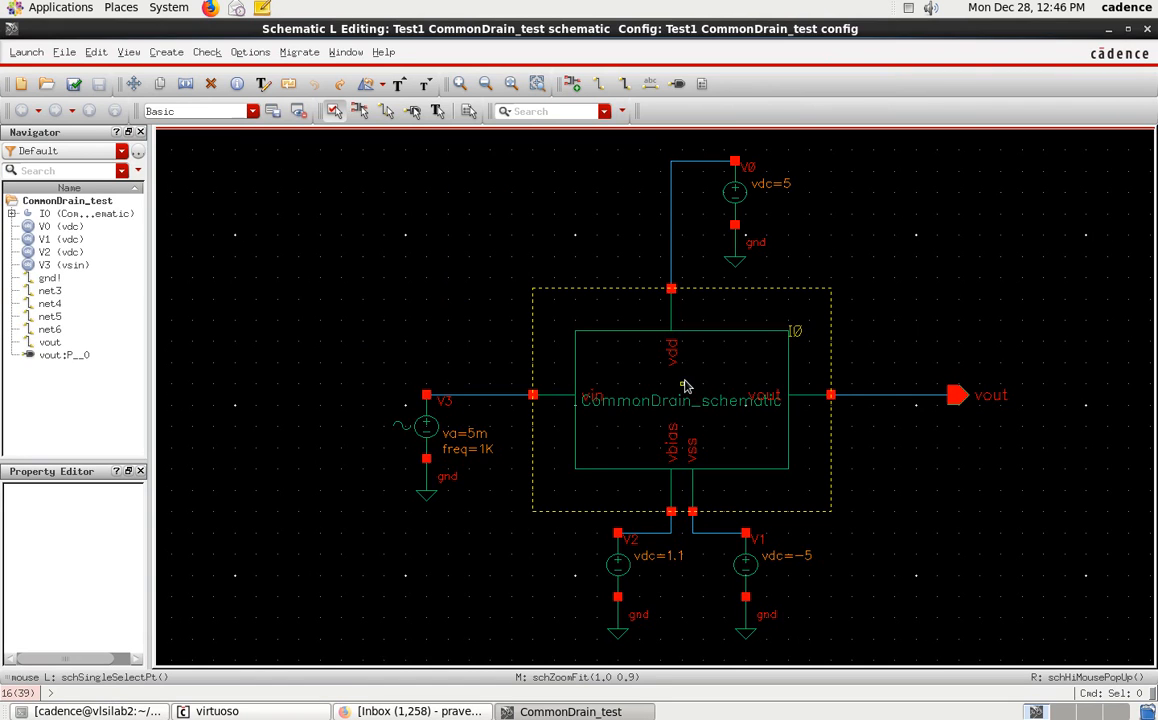
left_click(636, 434)
right_click(636, 434)
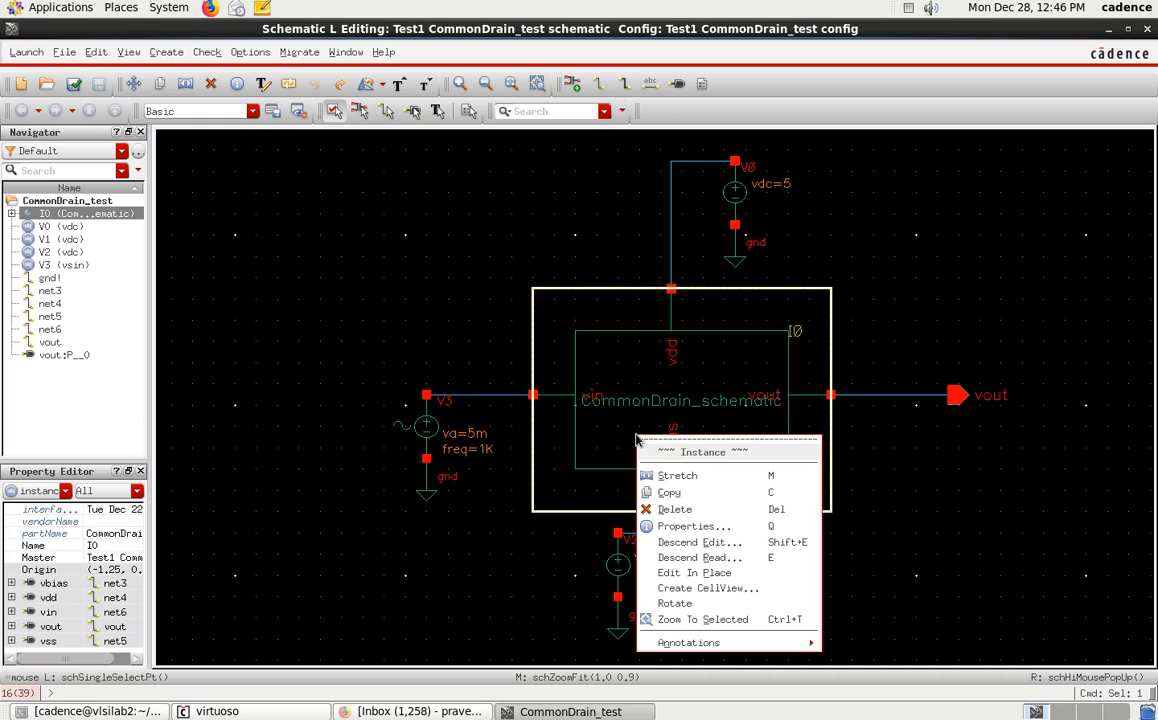
left_click(700, 557)
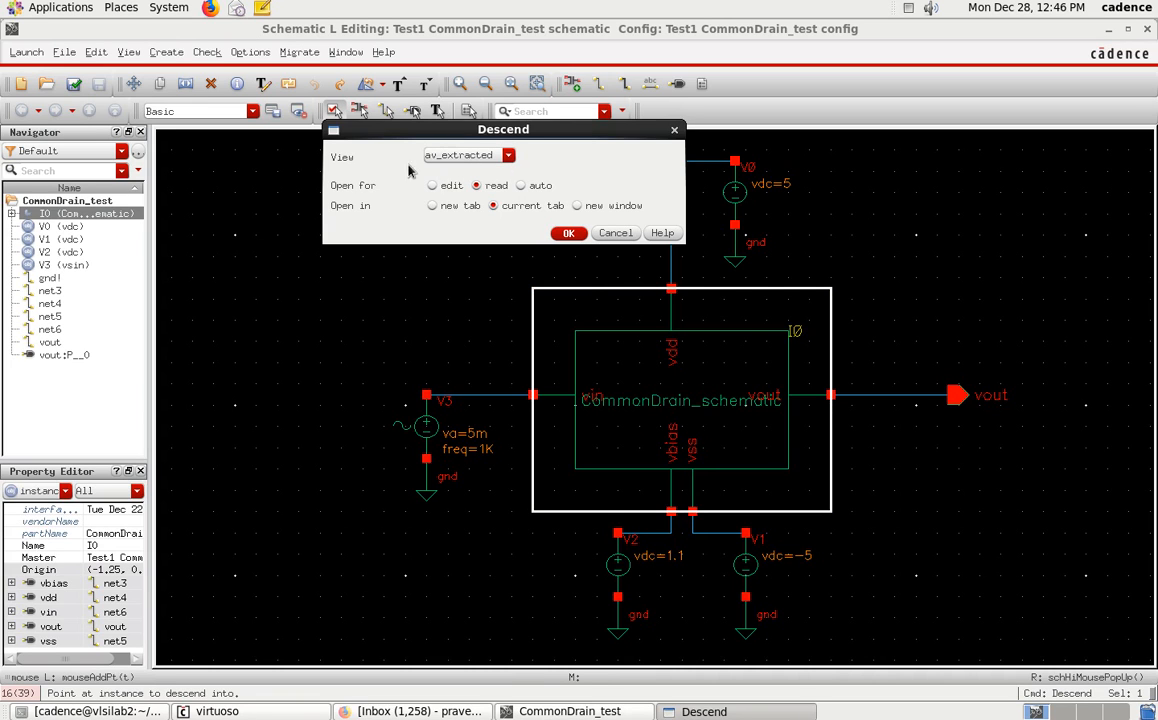
left_click(614, 234)
left_click(878, 495)
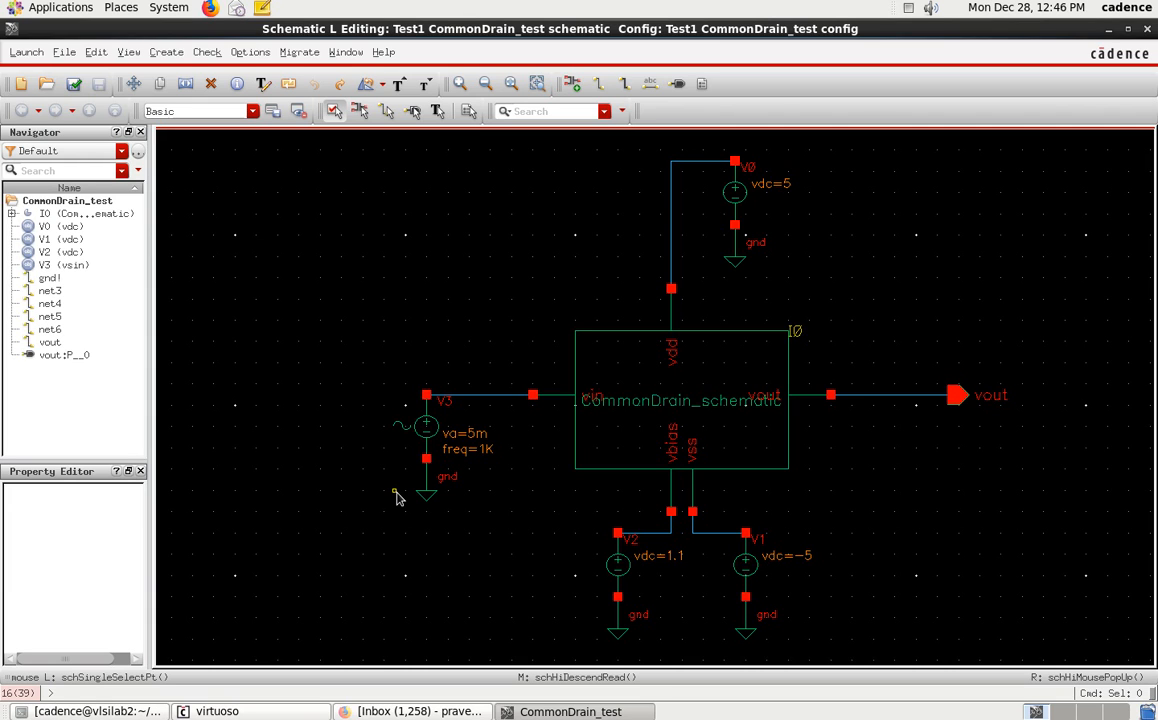
Launch ADE L from the CommonDrain_test schematic.
left_click(27, 53)
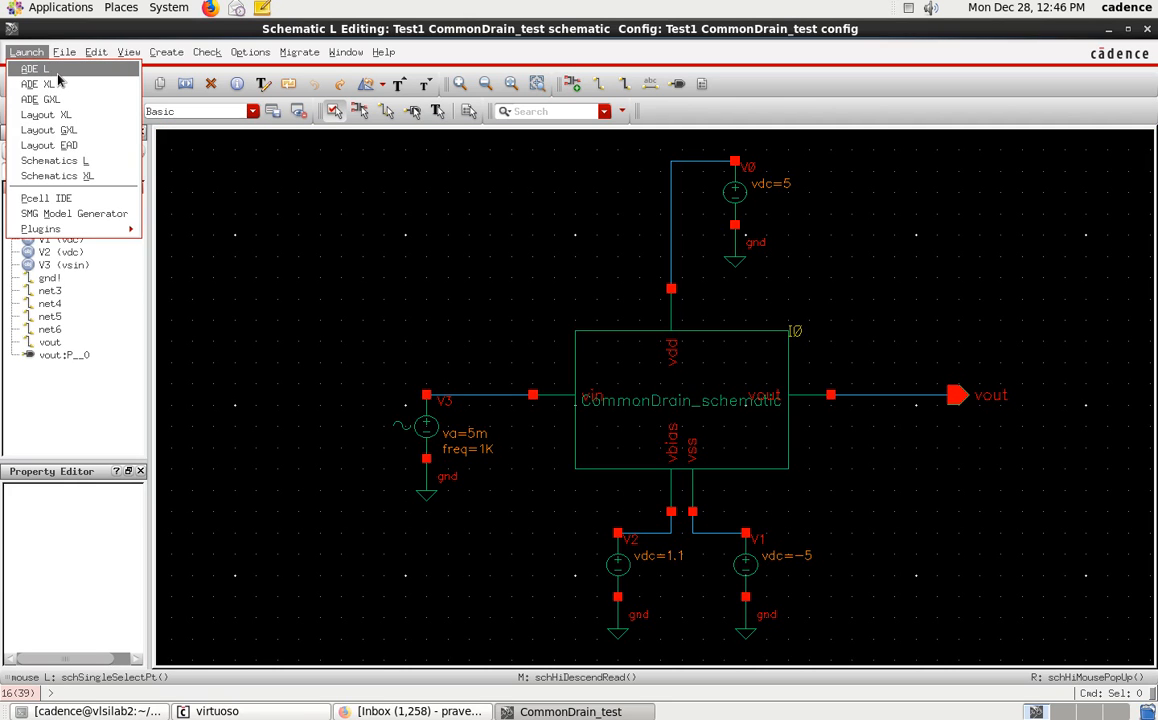
left_click(58, 72)
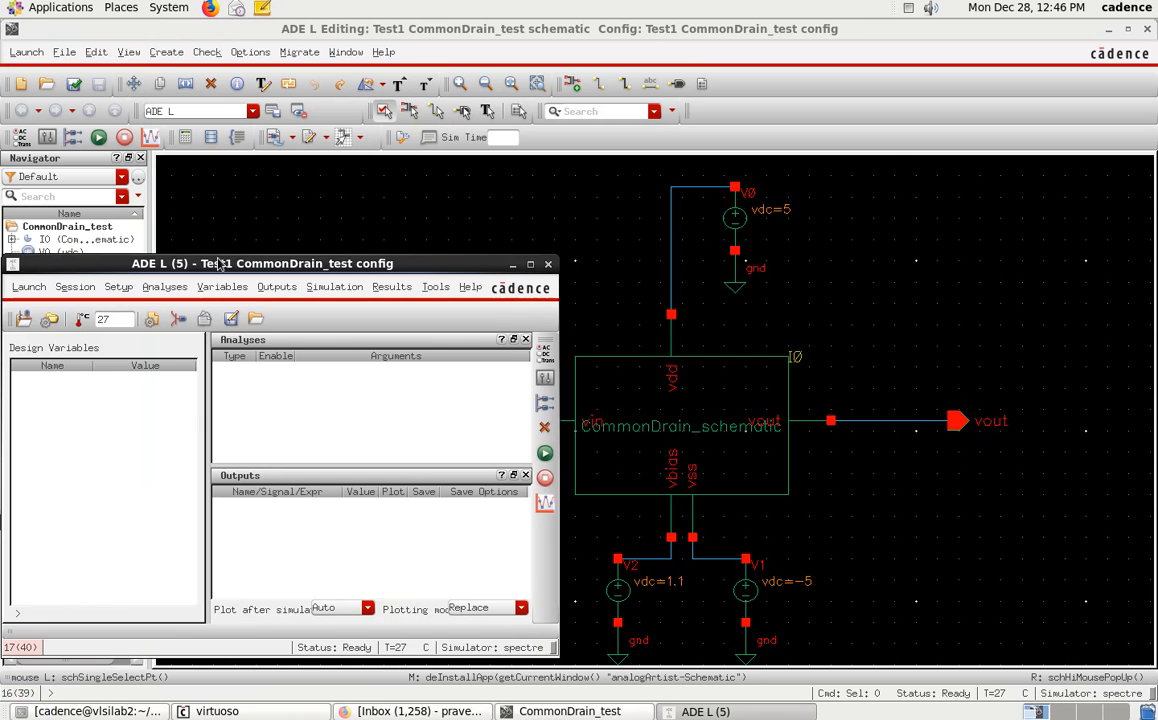
left_click_drag(258, 270, 447, 194)
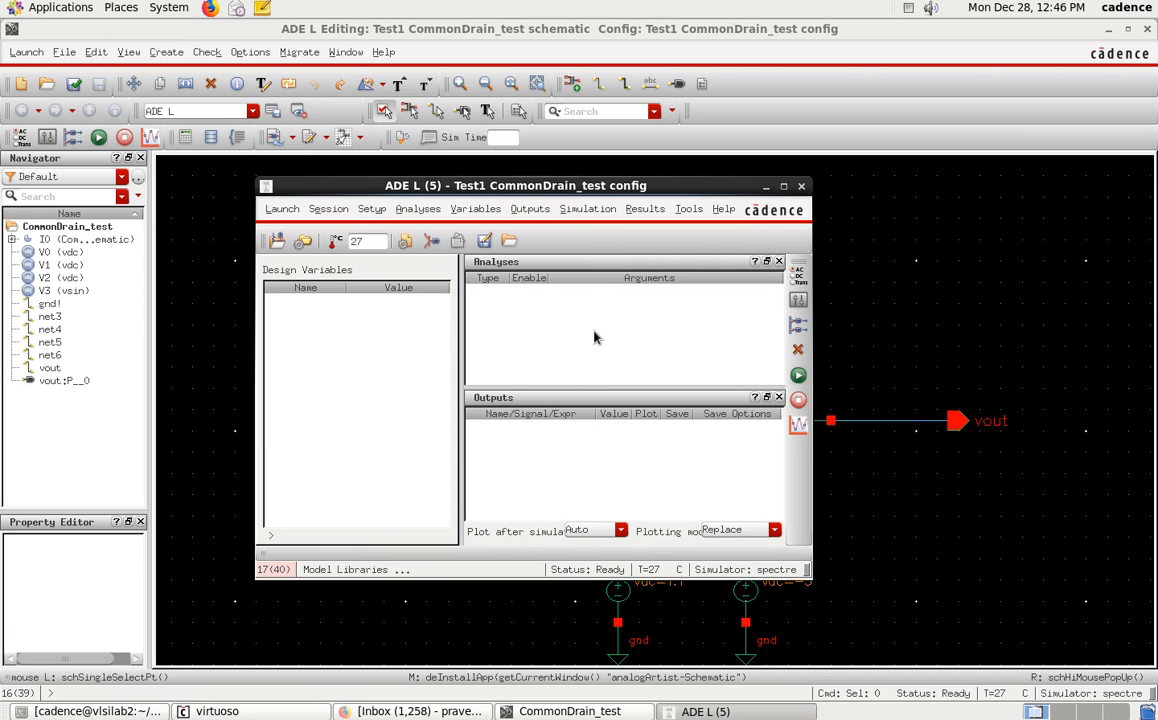
left_click(418, 210)
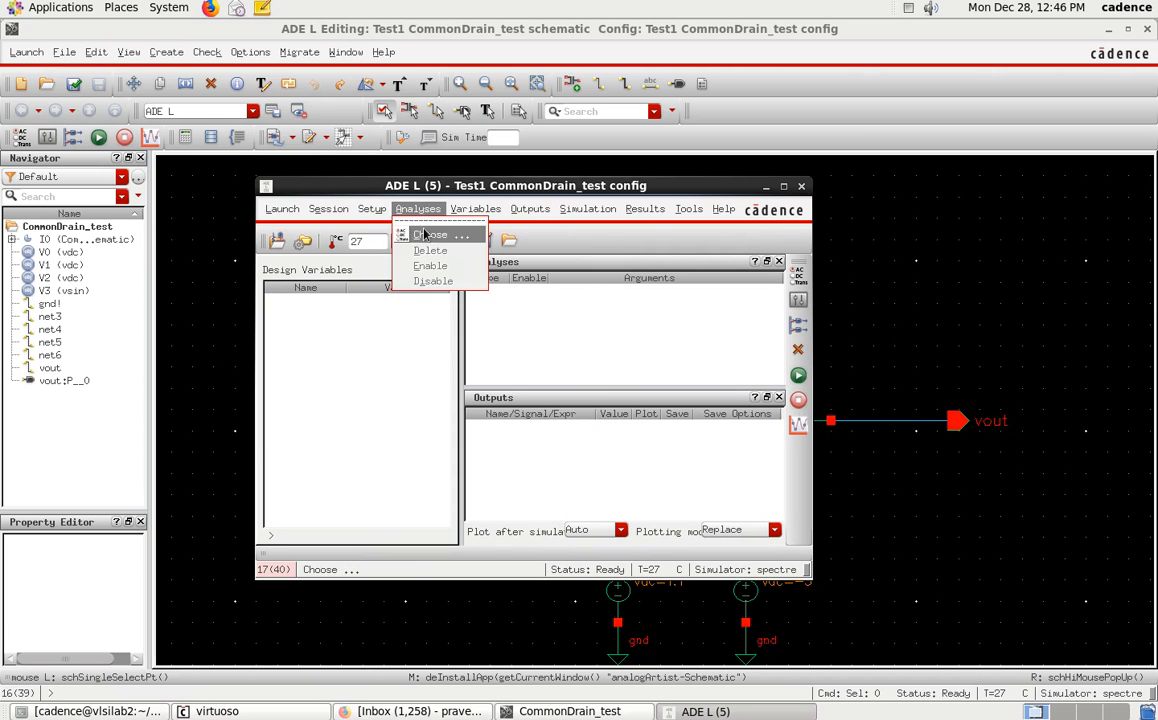
left_click(414, 229)
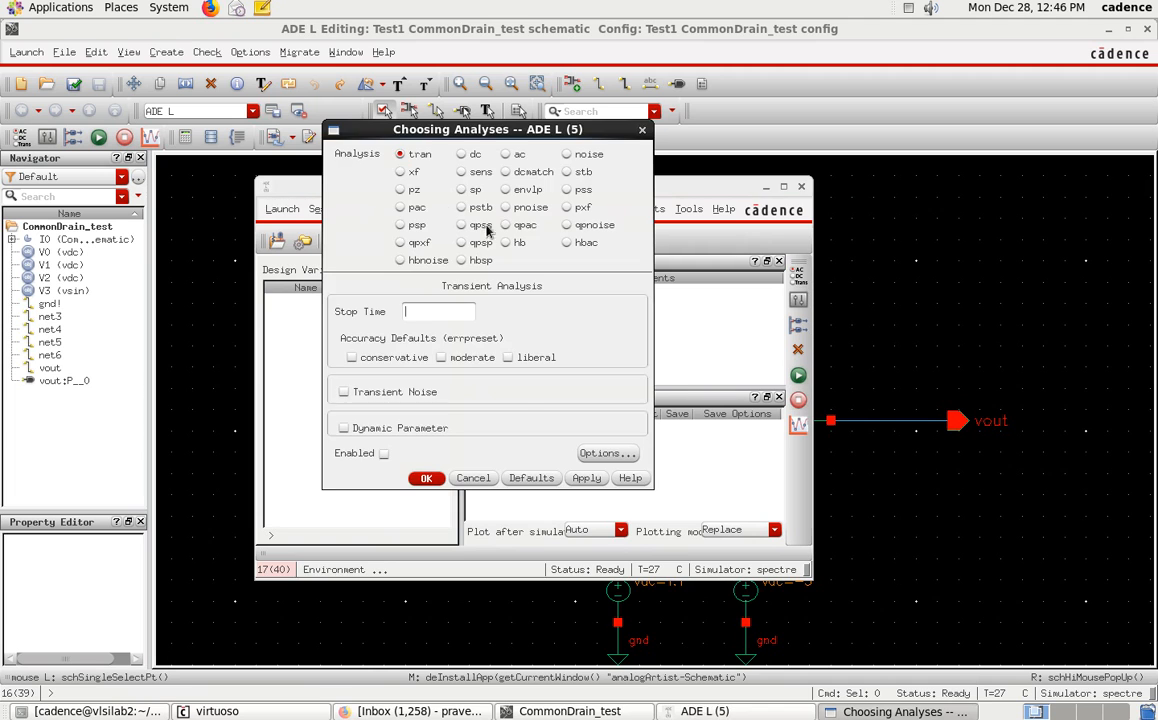
left_click(473, 478)
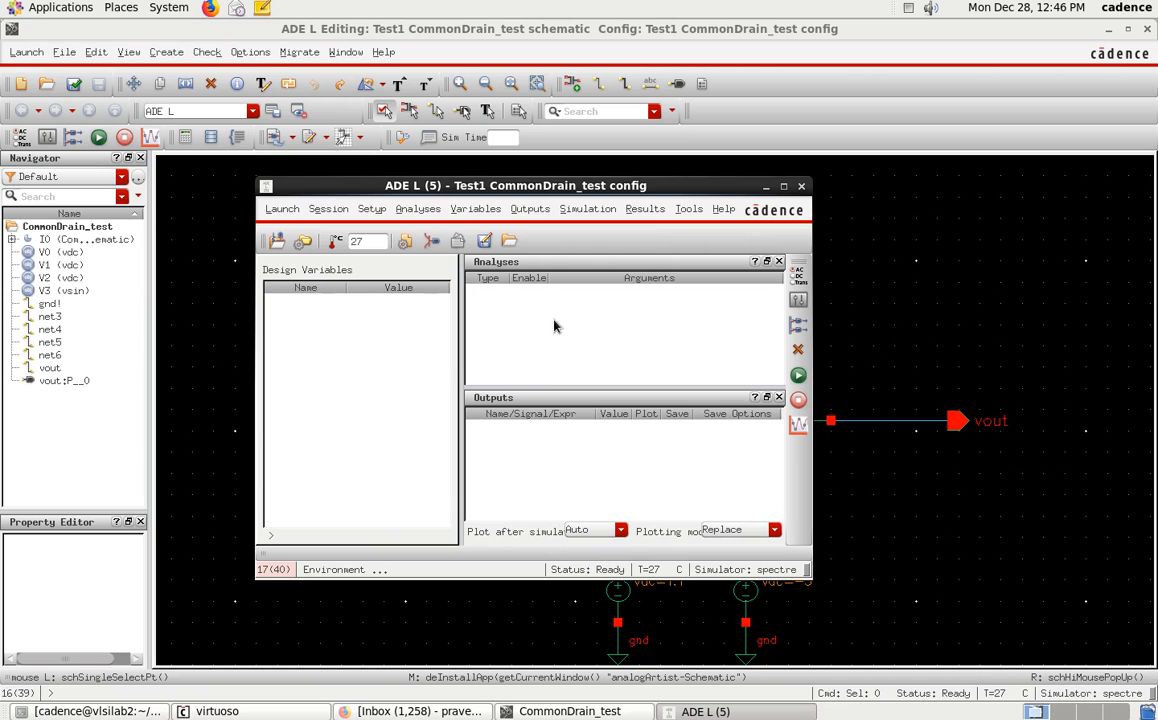
Load the saved state1 into the ADE L session for Test1 CommonDrain_test.
left_click(330, 209)
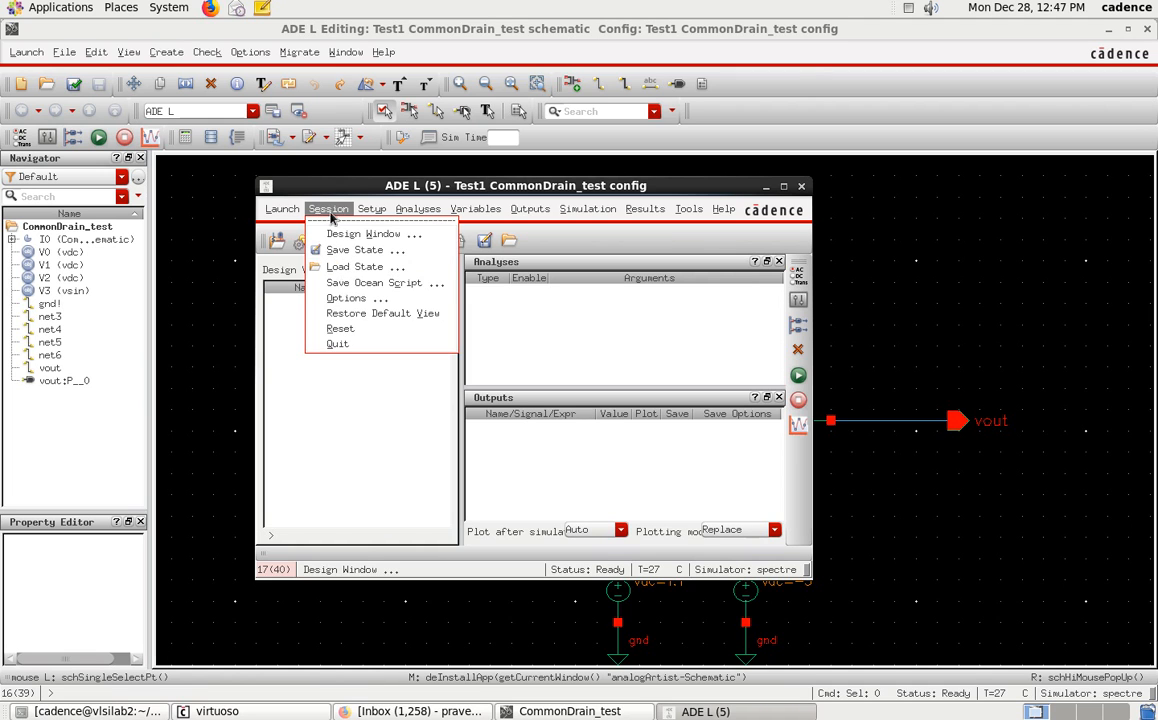
left_click(354, 267)
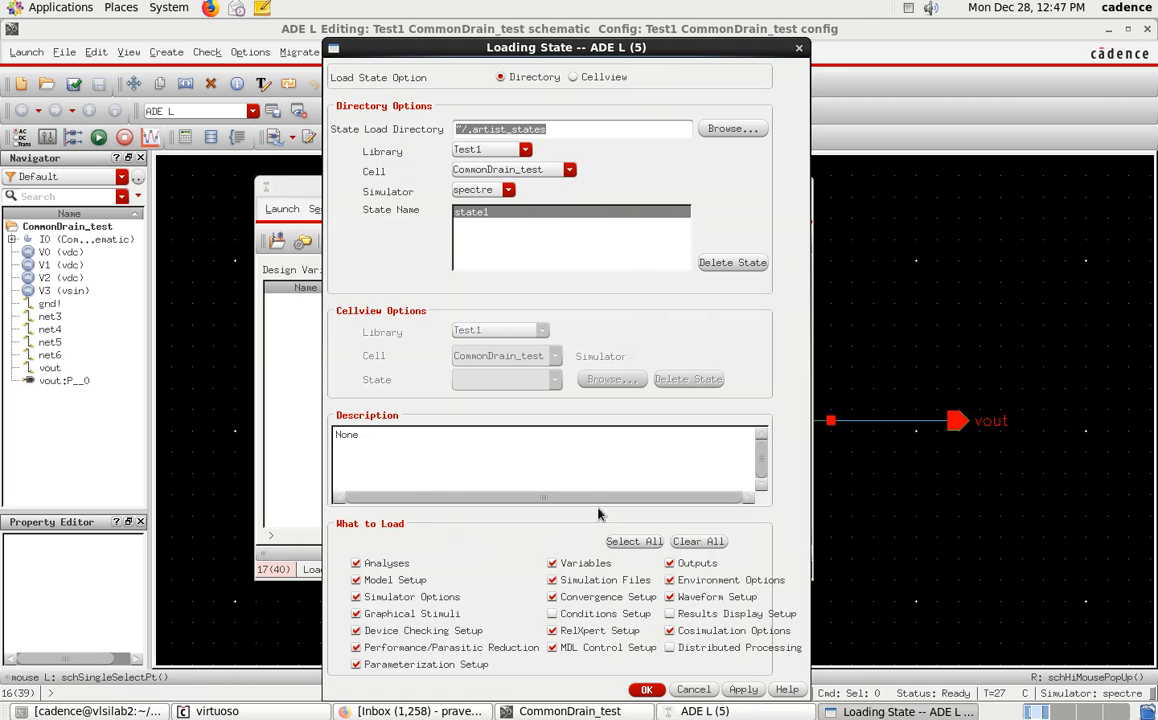
left_click(645, 690)
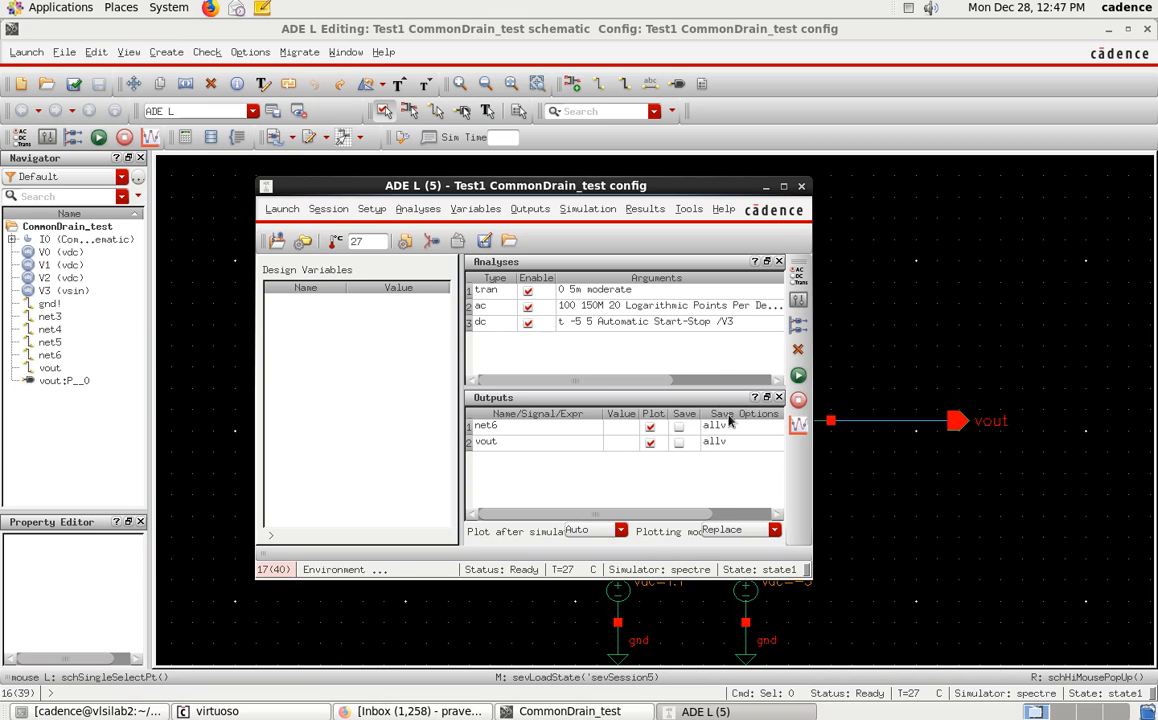
Run the post-layout simulation, maximize the waveform window, and arrange its result subwindows side by side.
left_click(798, 378)
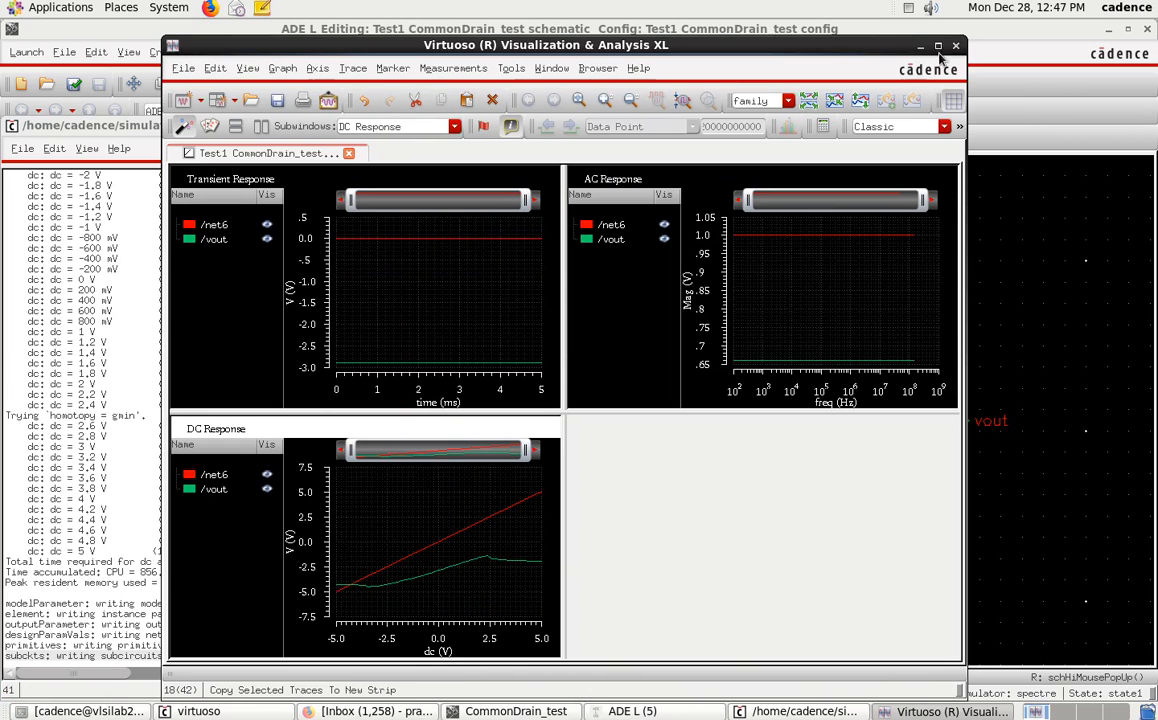
double_click(850, 45)
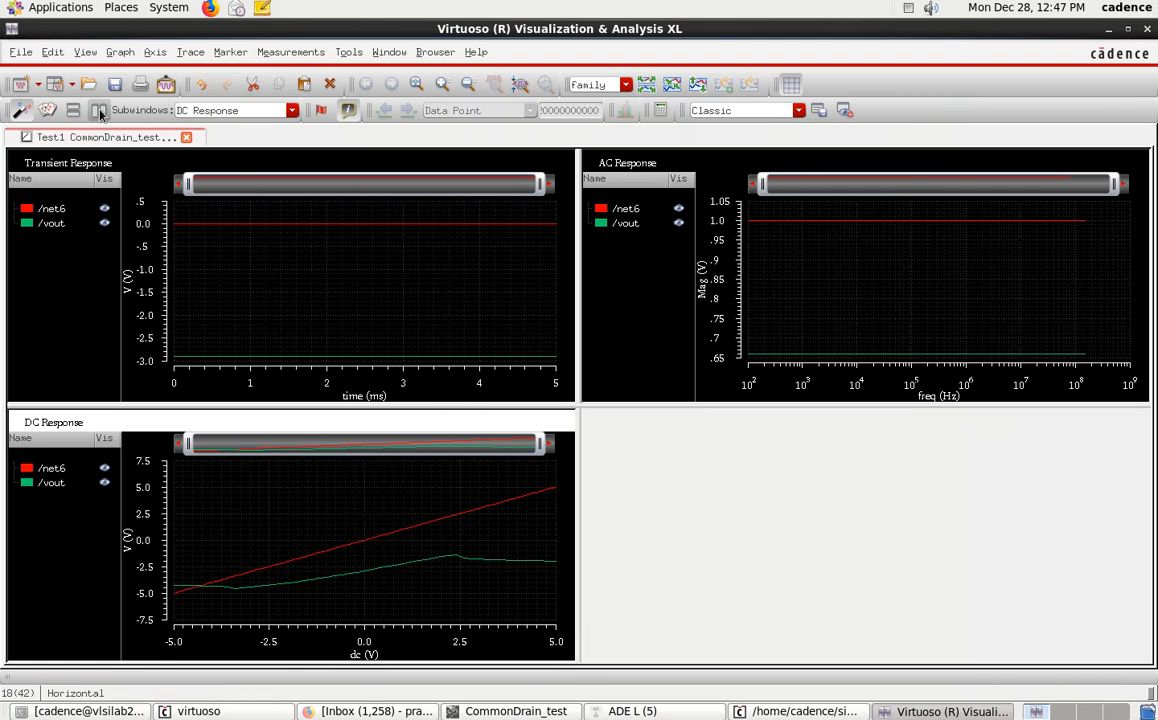
left_click(99, 110)
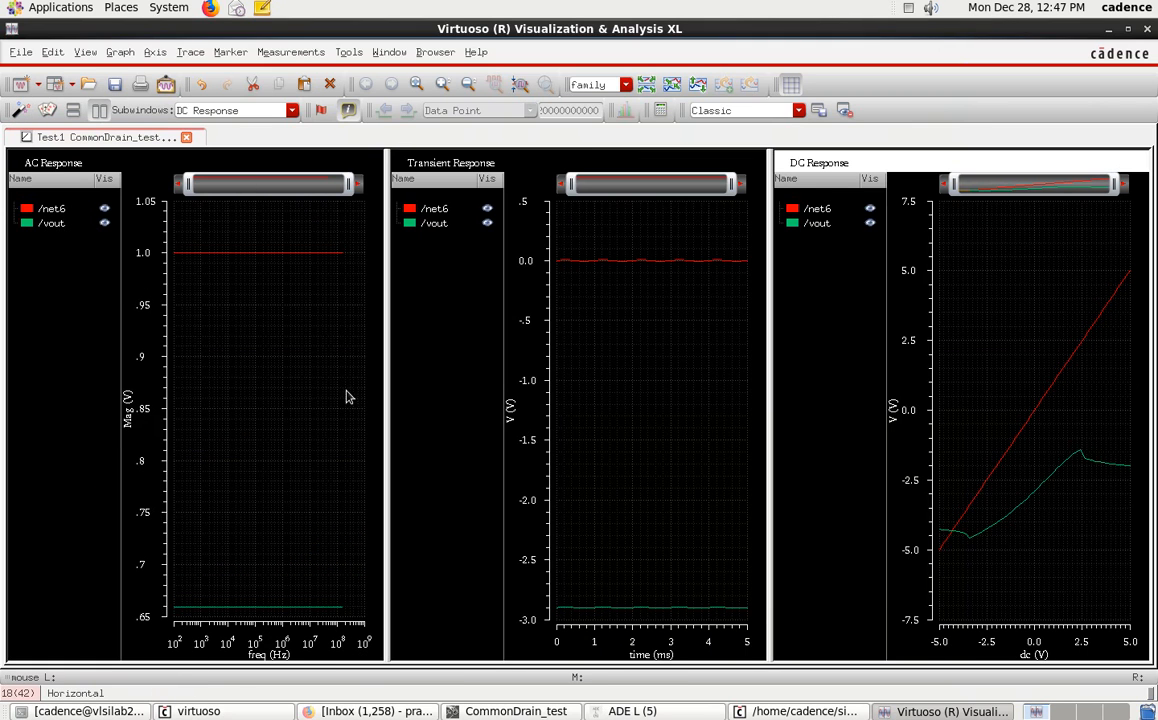
Split the Transient Response traces into separate strips and collapse that subwindow's legend pane.
left_click(566, 320)
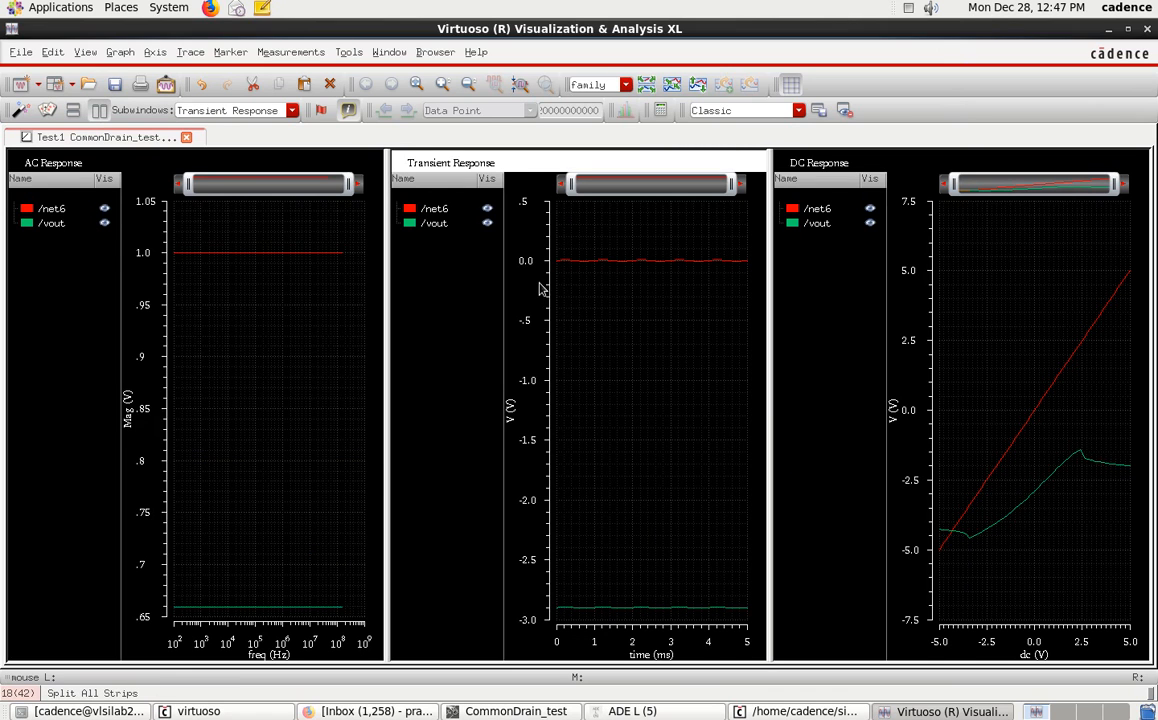
left_click(73, 110)
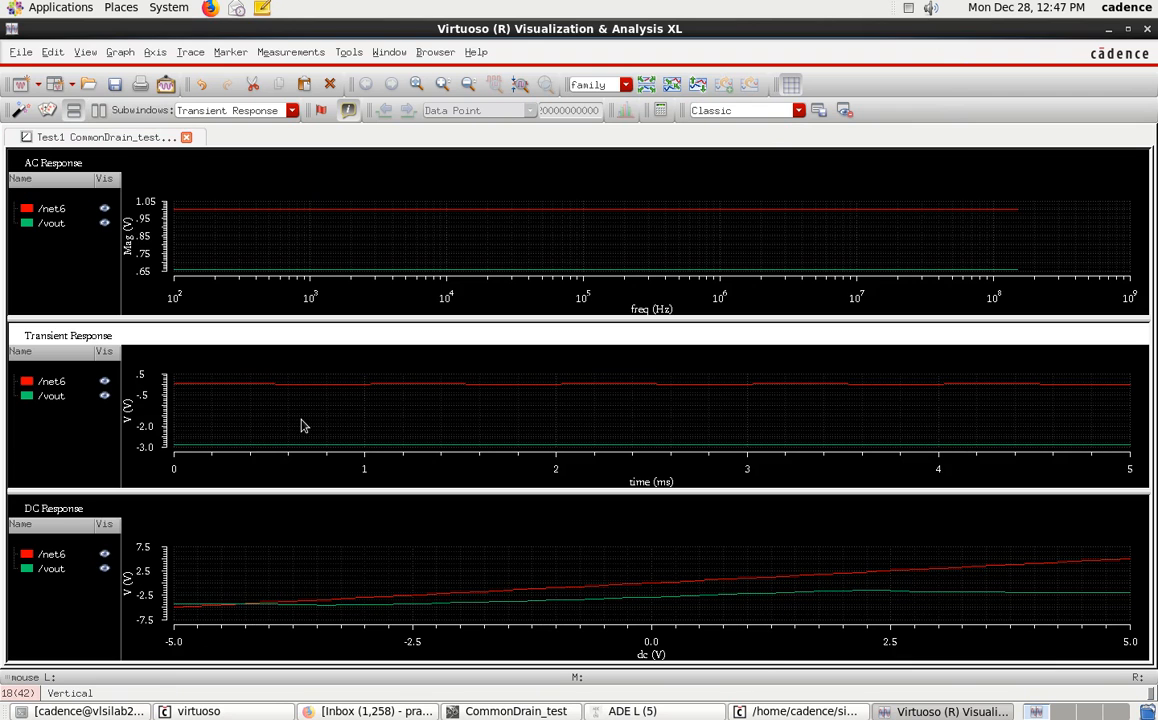
left_click(99, 110)
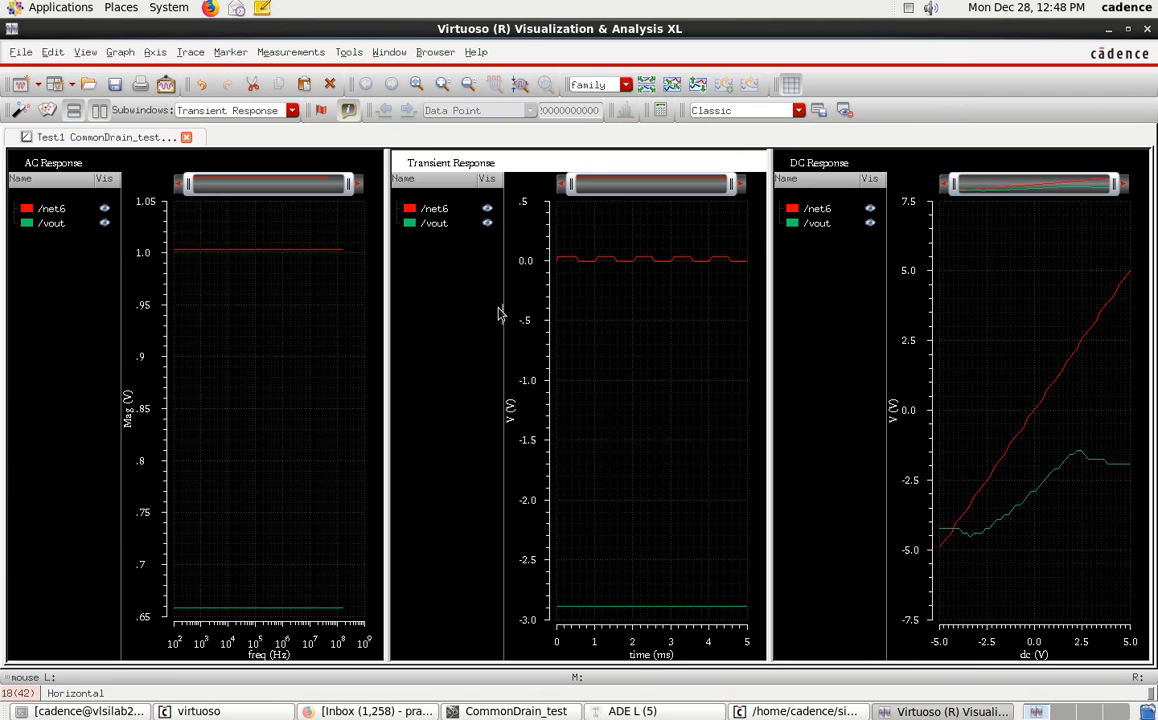
left_click(647, 86)
left_click_drag(504, 455, 385, 456)
Split the AC Response traces into separate strips and collapse that subwindow's legend pane.
left_click(190, 401)
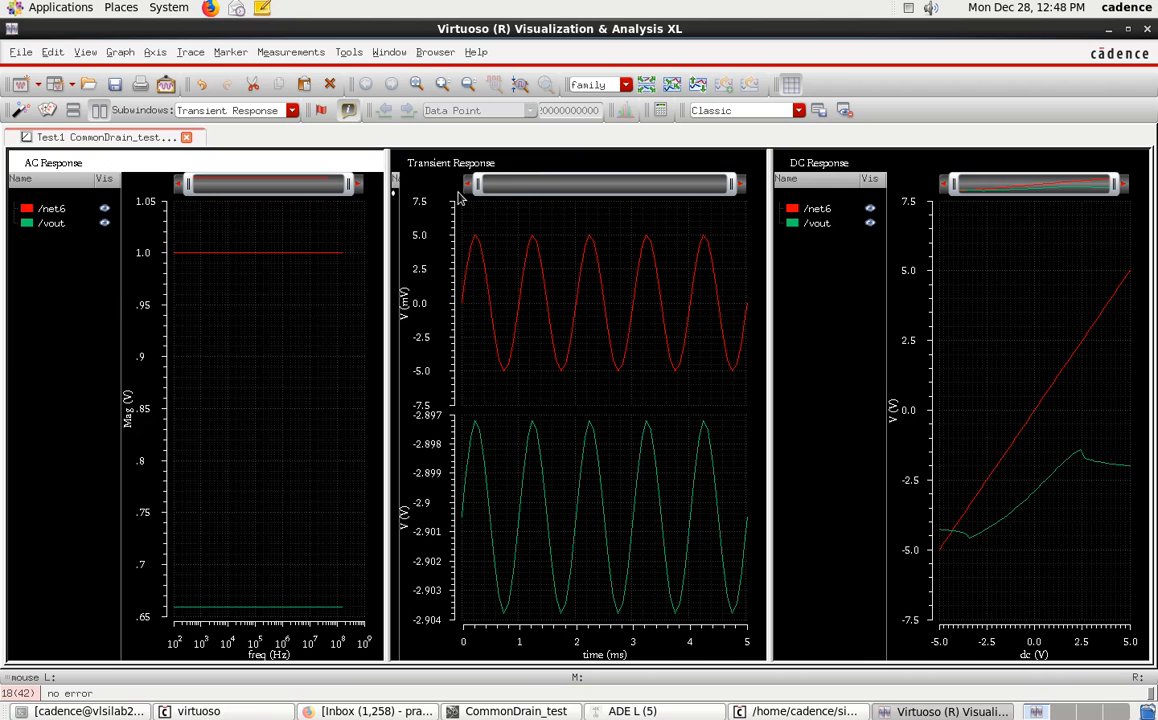
left_click(647, 86)
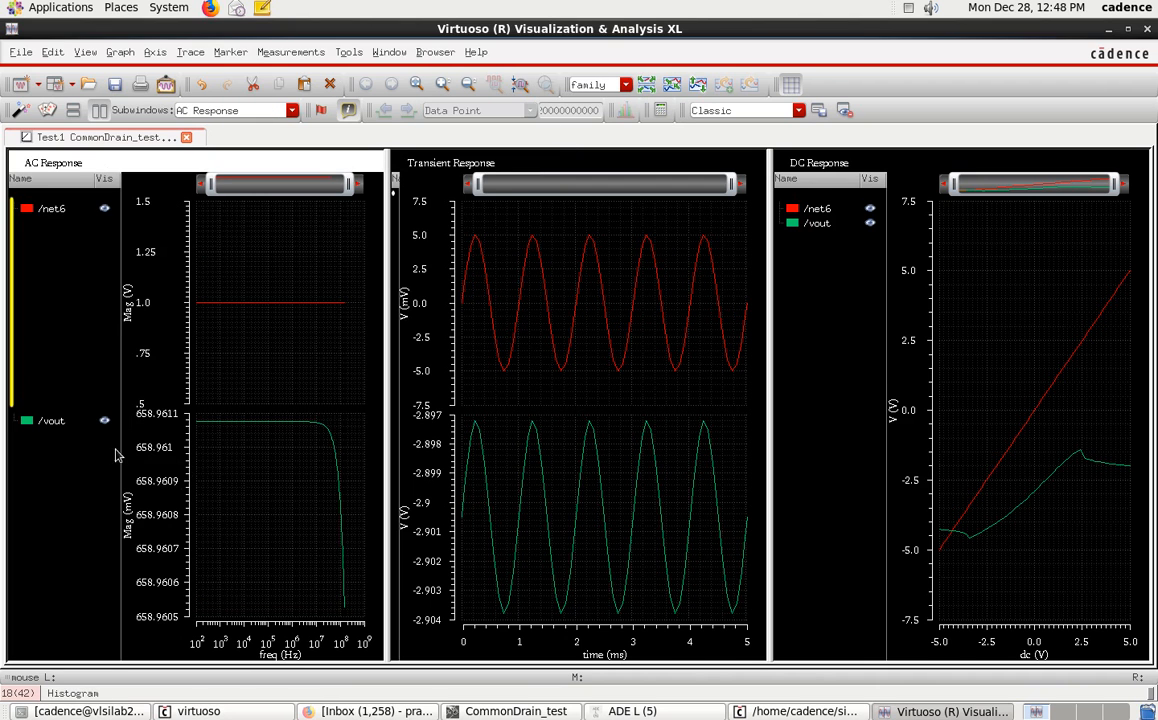
mouse_move(120, 411)
left_mouse_down()
mouse_move(73, 444)
mouse_move(28, 400)
left_mouse_up()
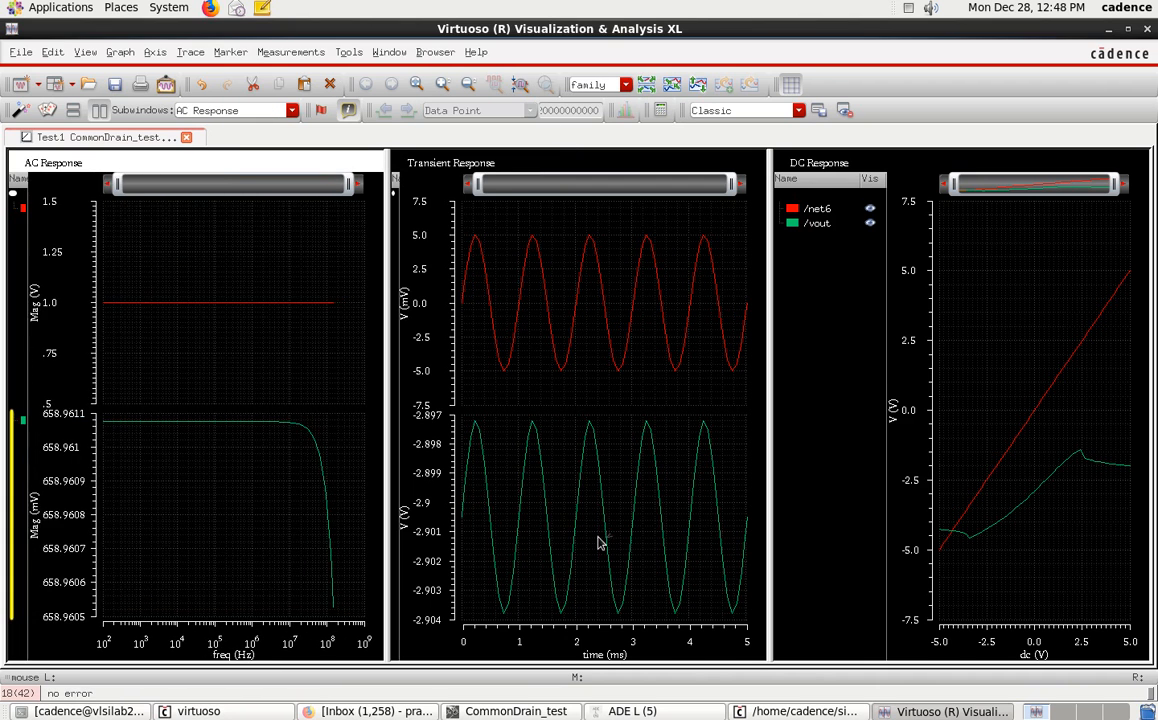
Narrow the DC Response subwindow to widen the Transient Response plots.
left_click(1016, 428)
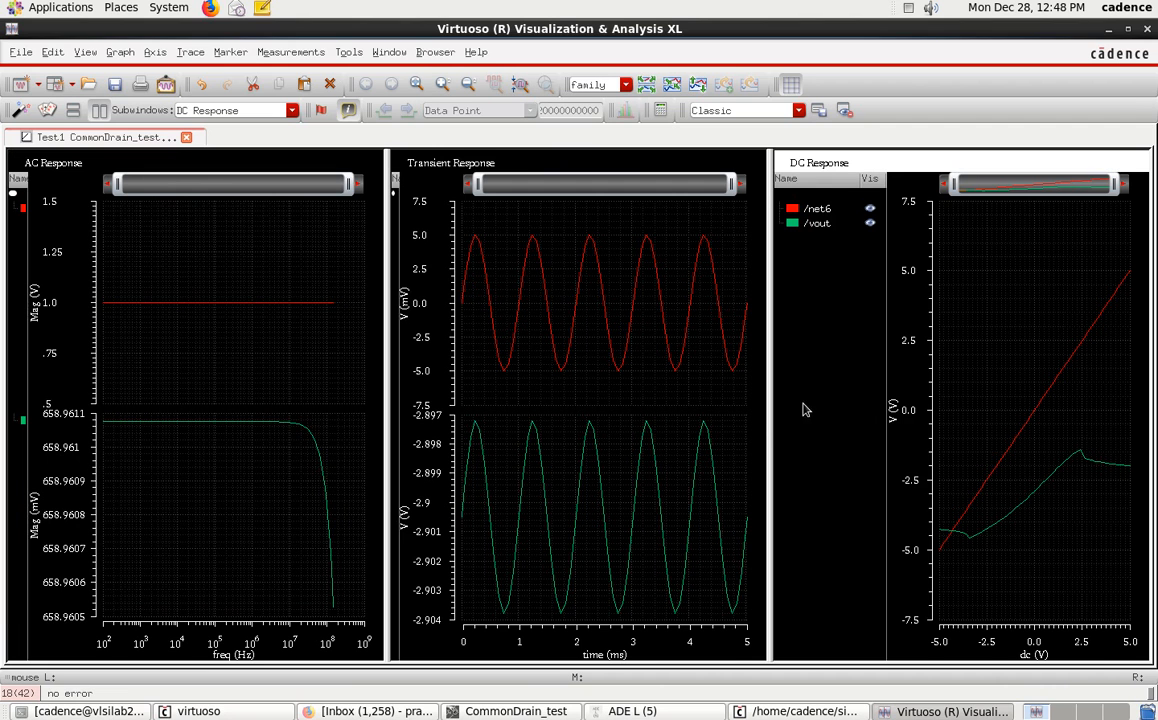
left_click_drag(770, 417, 978, 420)
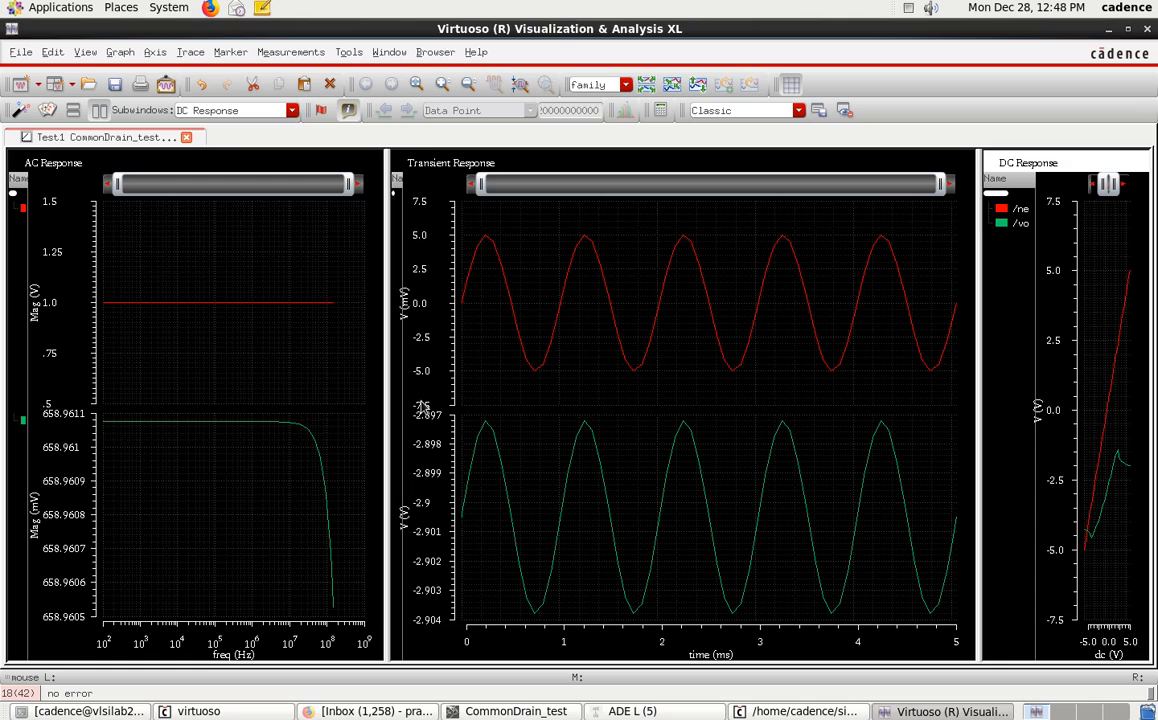
mouse_move(487, 427)
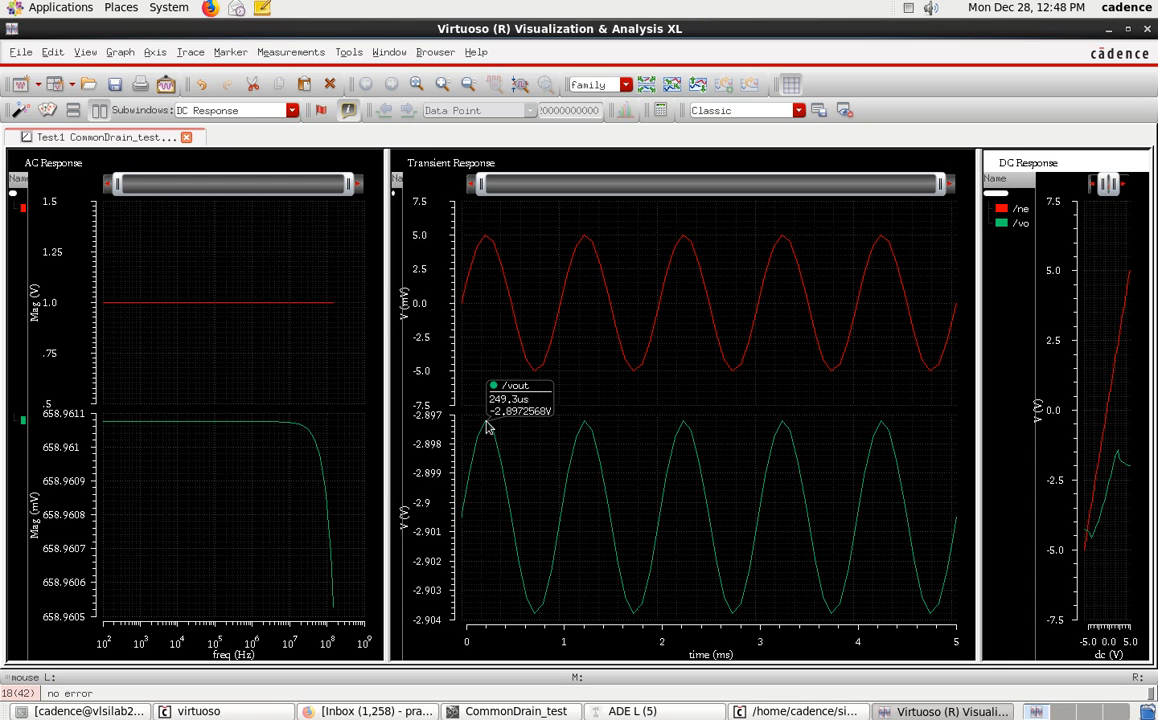
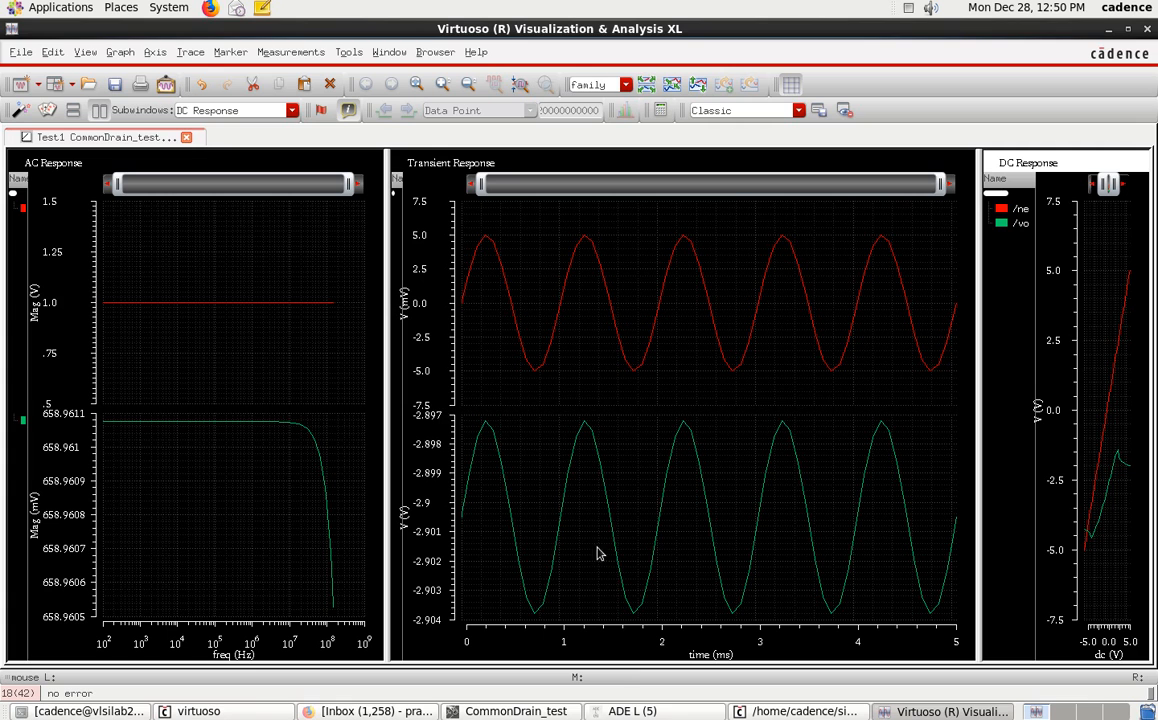
Bring up the waveform window's print dialog and browse to the /home/cadence/testvlsi/Test1 folder for the output file.
left_click(515, 711)
left_click(630, 711)
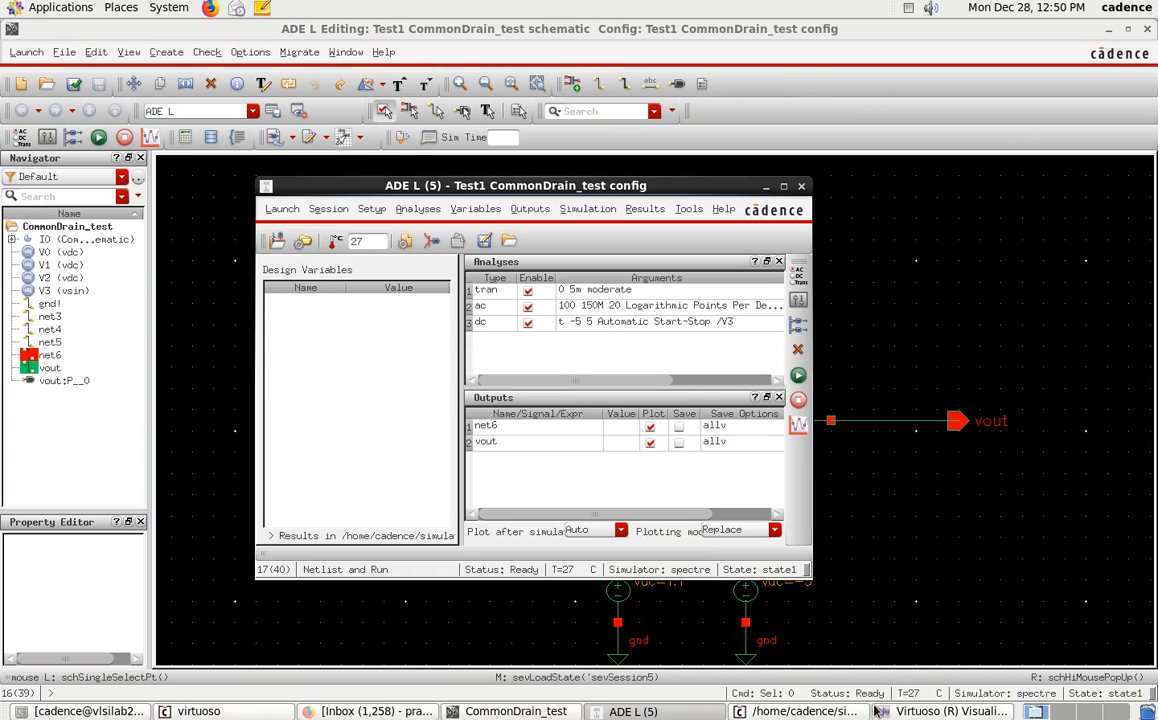
left_click(945, 711)
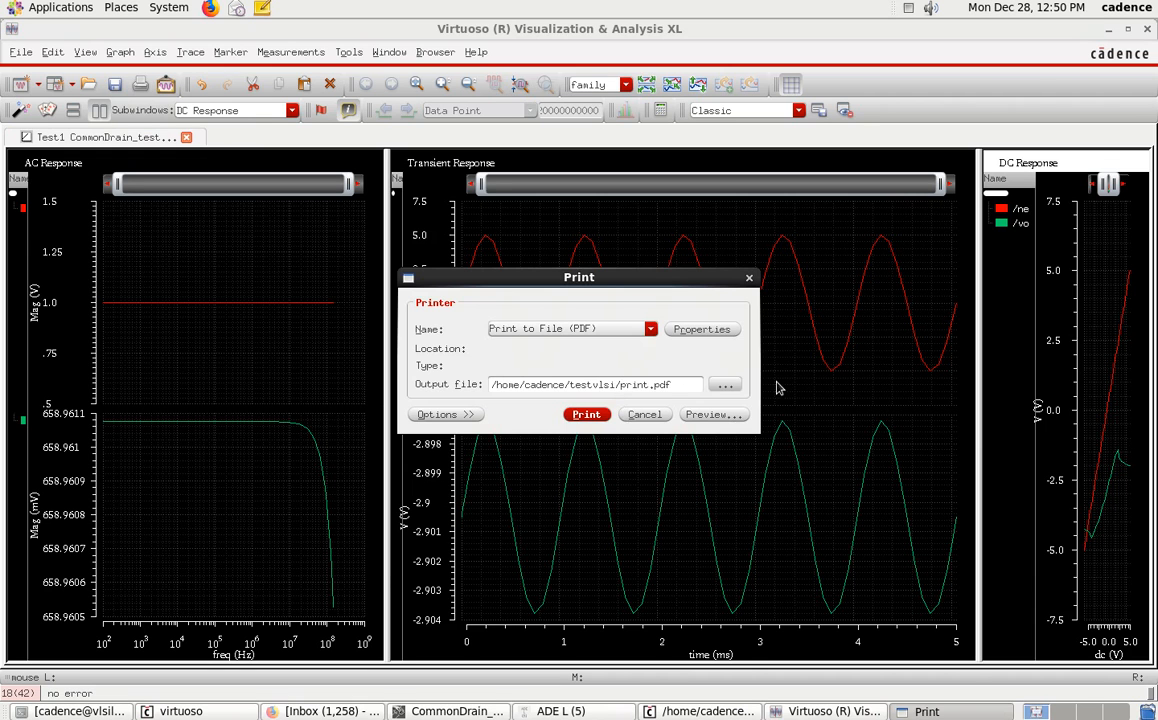
left_click(726, 385)
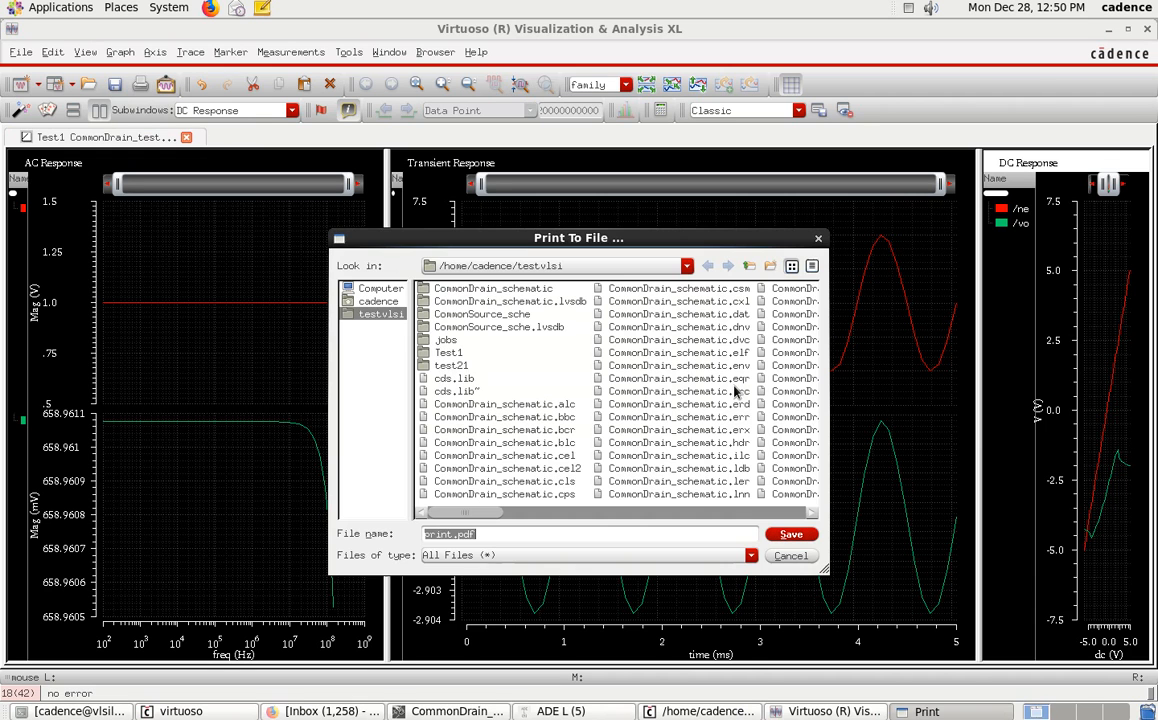
double_click(448, 352)
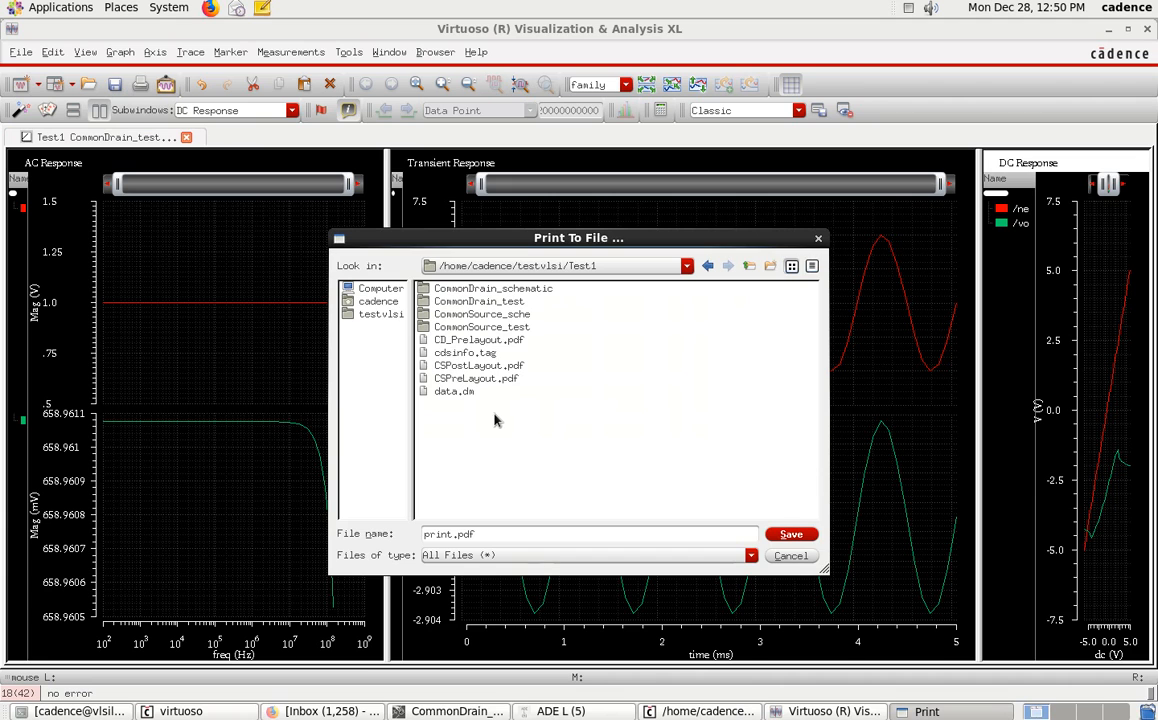
Print the waveforms to a PDF file named CD_Postlayout.pdf.
double_click(438, 534)
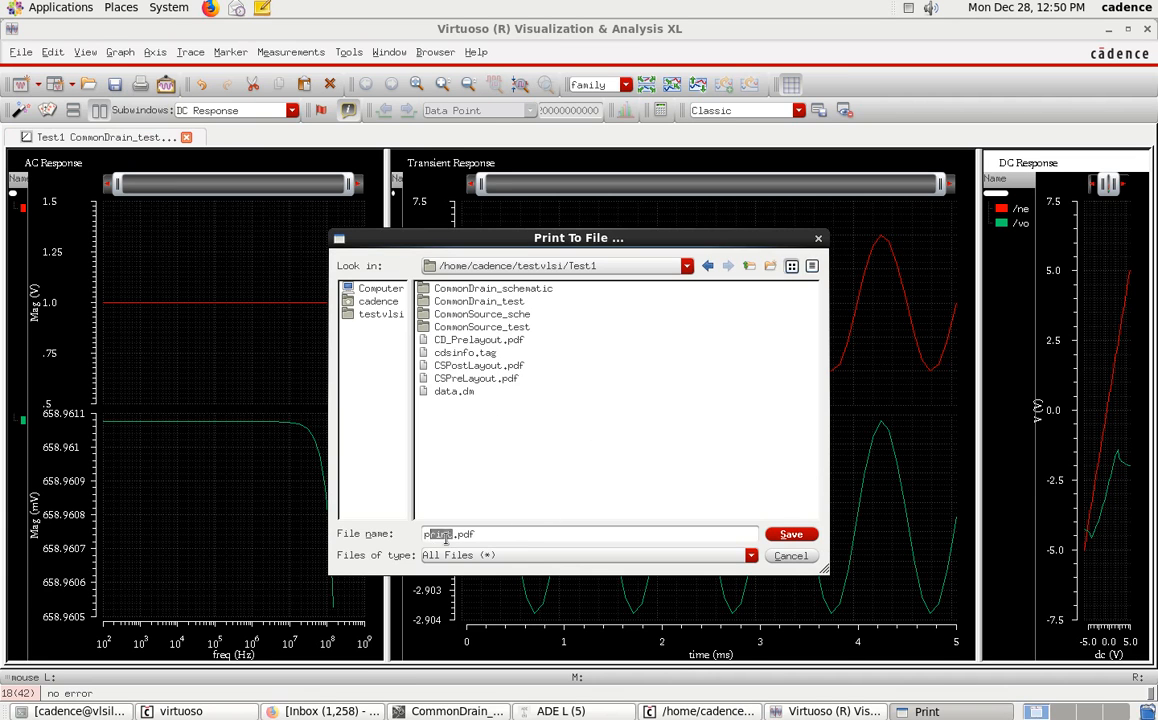
left_click(459, 341)
key("BackSpace")
key("BackSpace")
type("ostlayou")
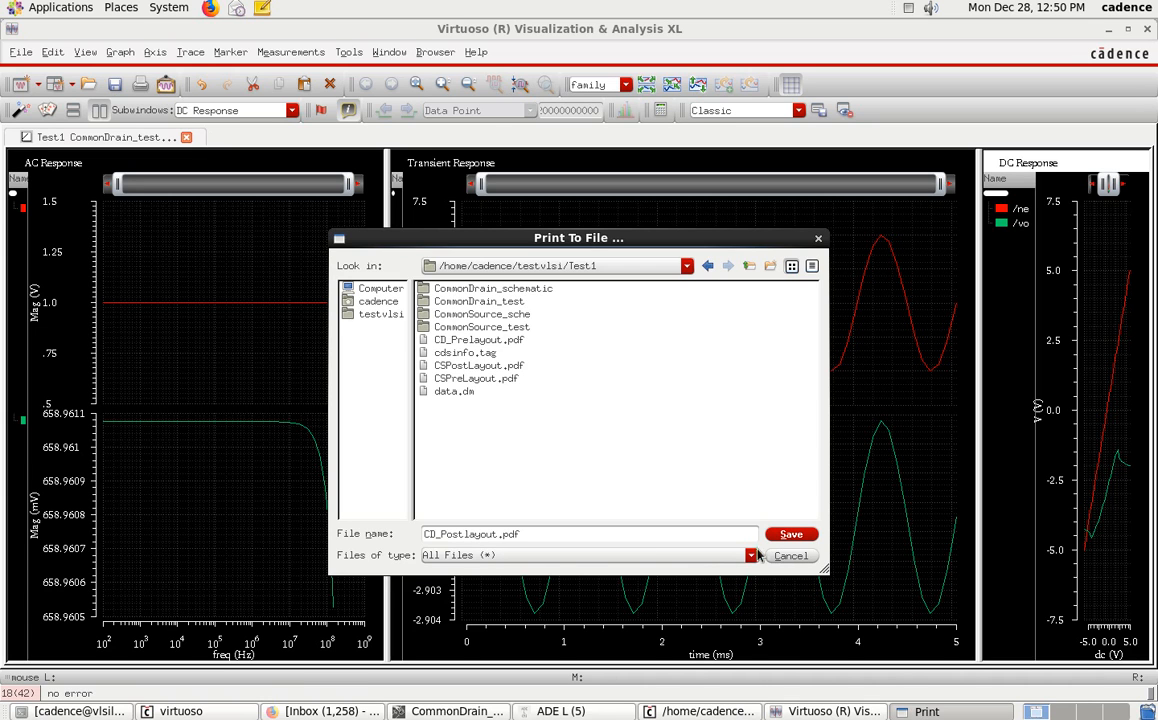
left_click(790, 535)
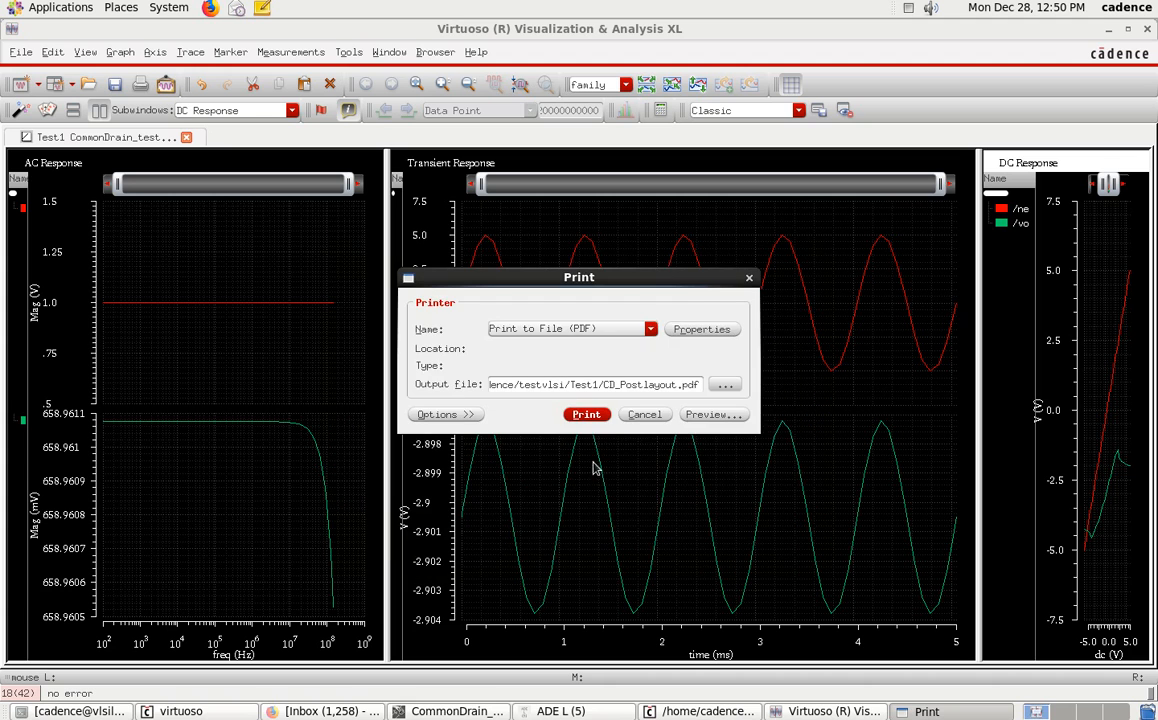
left_click(592, 413)
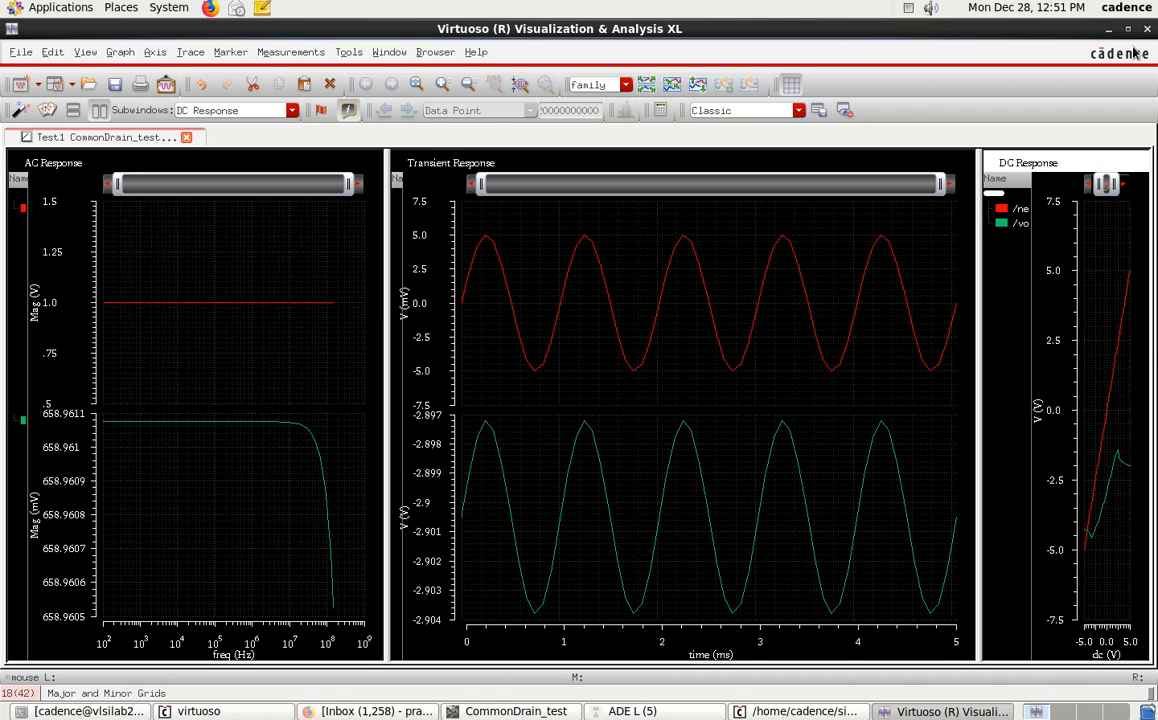
Minimize the Virtuoso windows and open the testvlsi/Test1 folder in the home file browser.
left_click(1108, 29)
left_click(1108, 30)
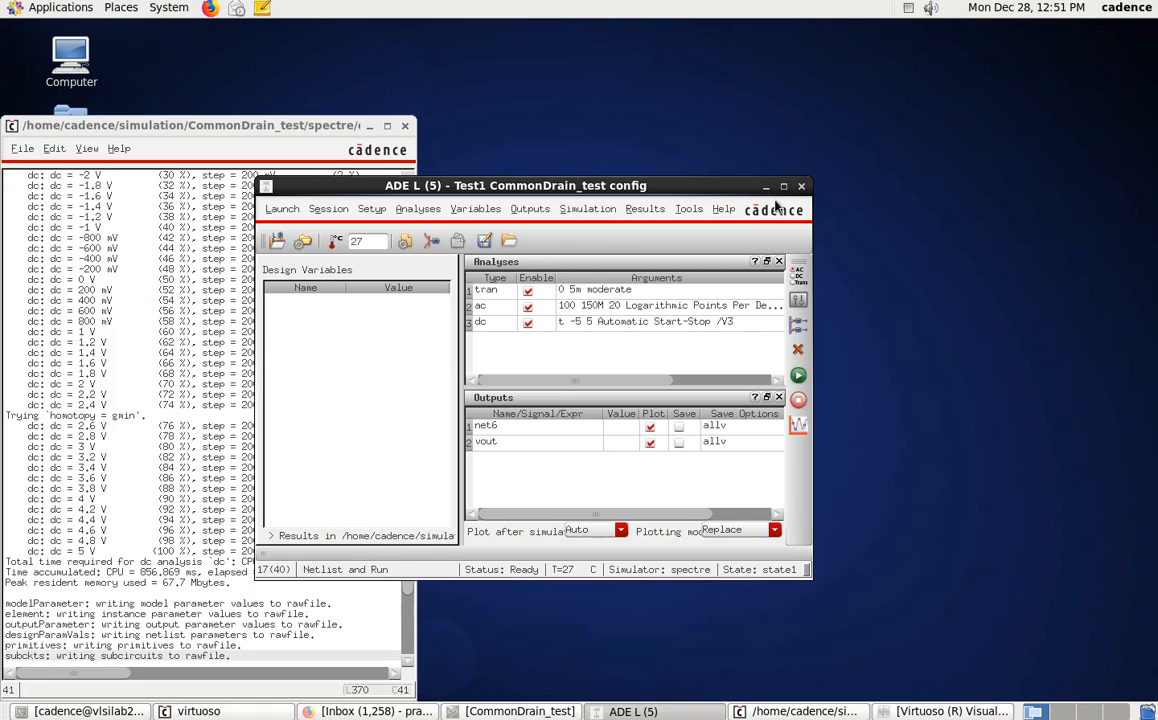
left_click(766, 187)
left_click(370, 125)
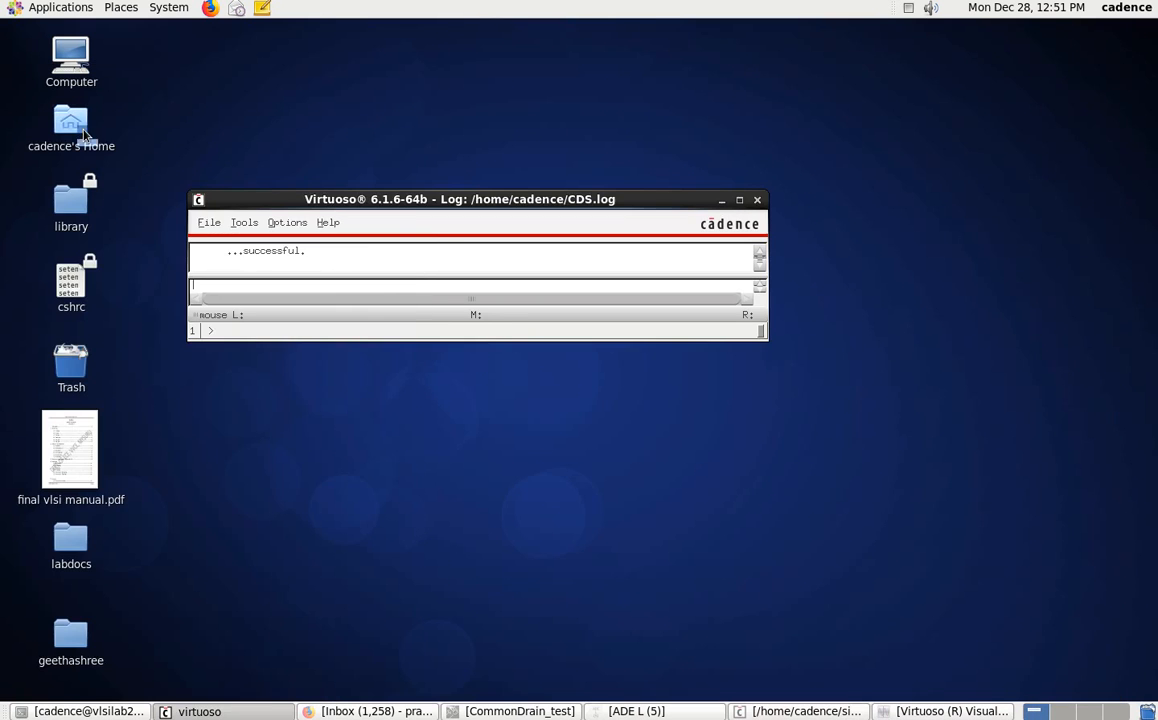
double_click(70, 113)
double_click(795, 292)
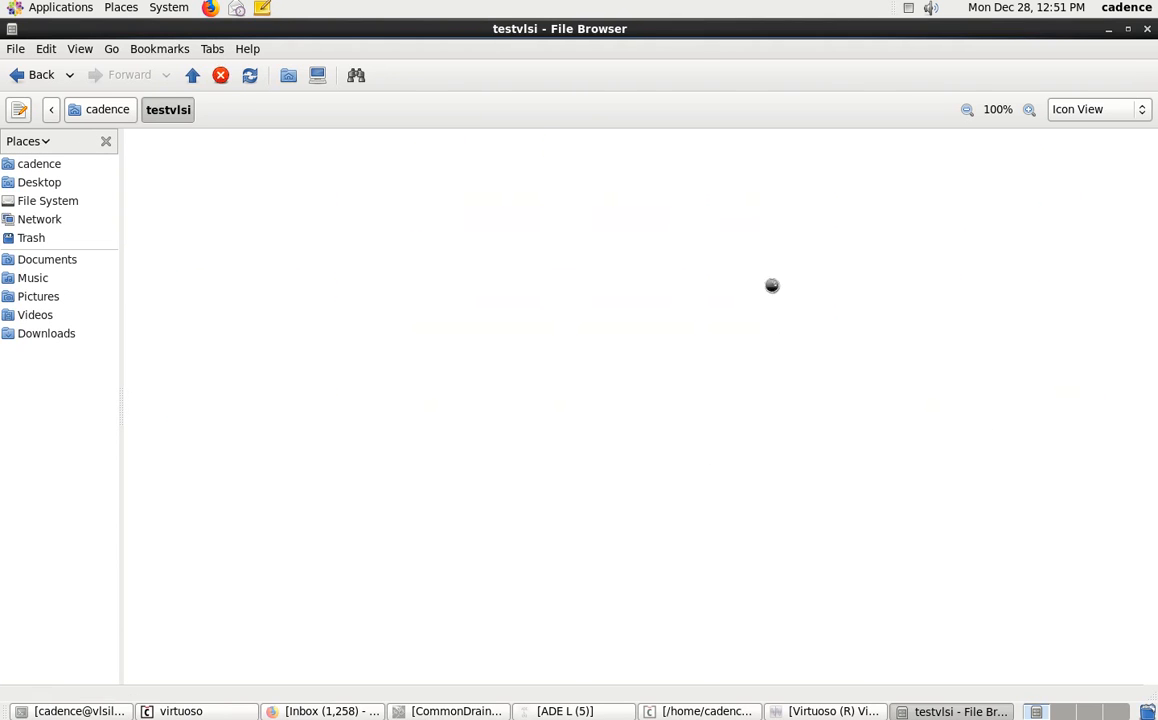
double_click(937, 160)
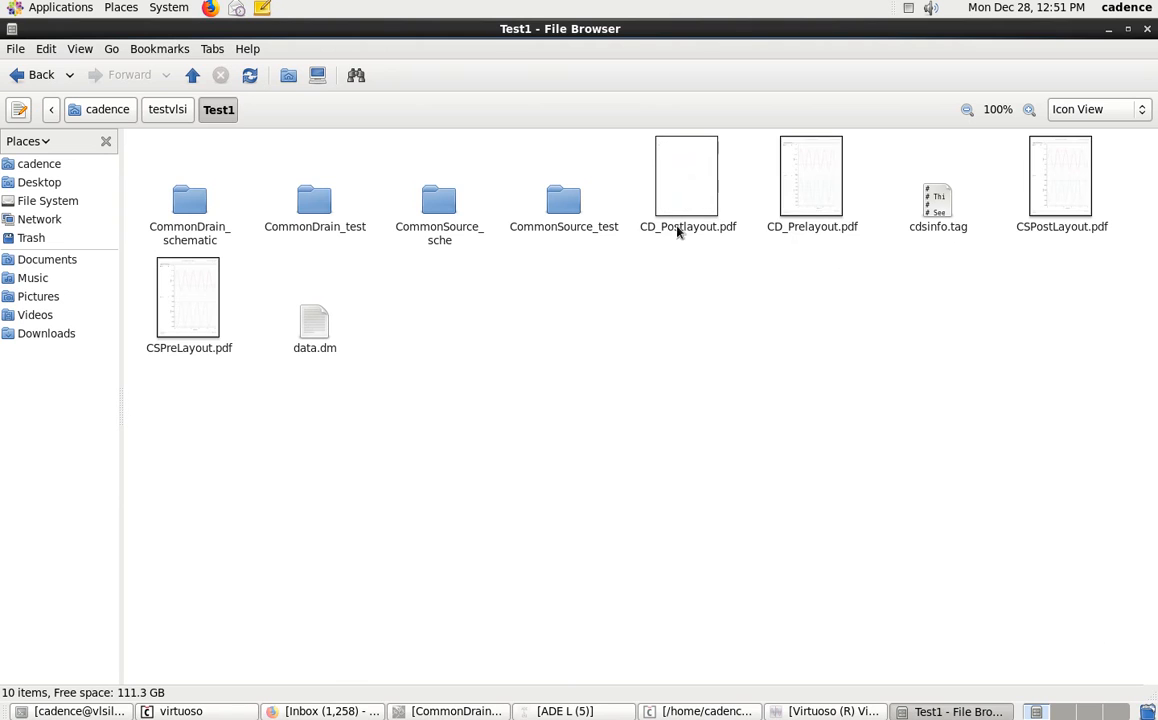
Open CD_Prelayout.pdf and scroll through its transient and AC response plots, then close it.
double_click(805, 205)
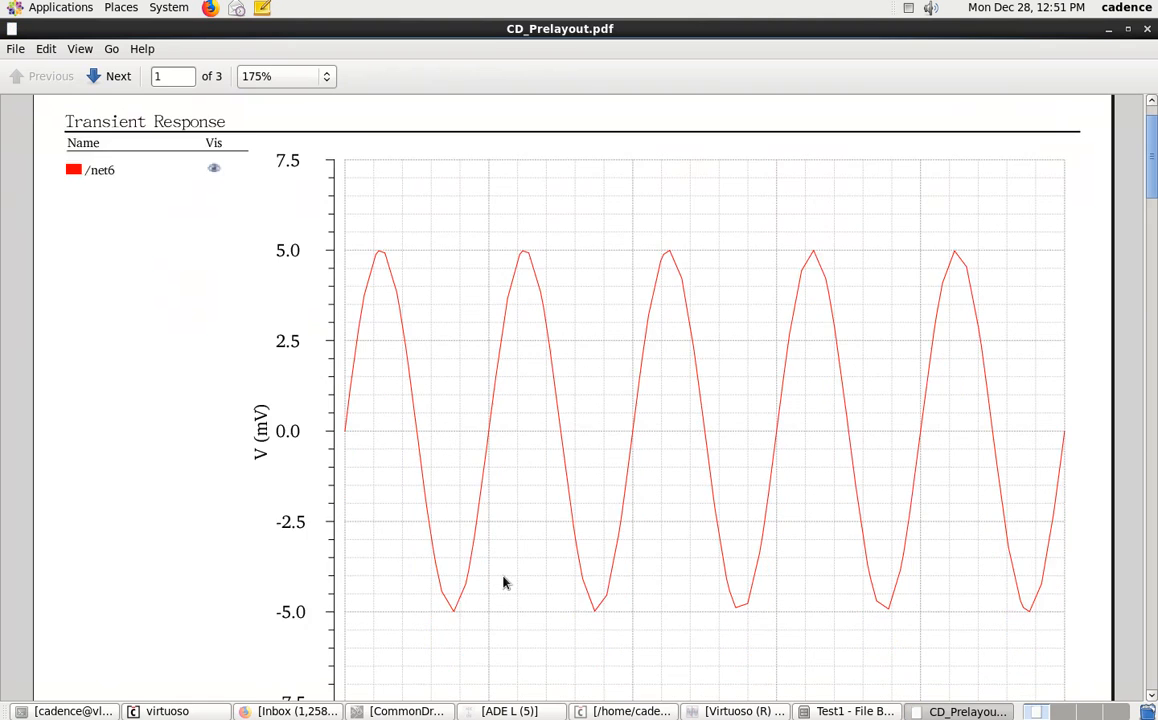
scroll(505, 583, "down", 3)
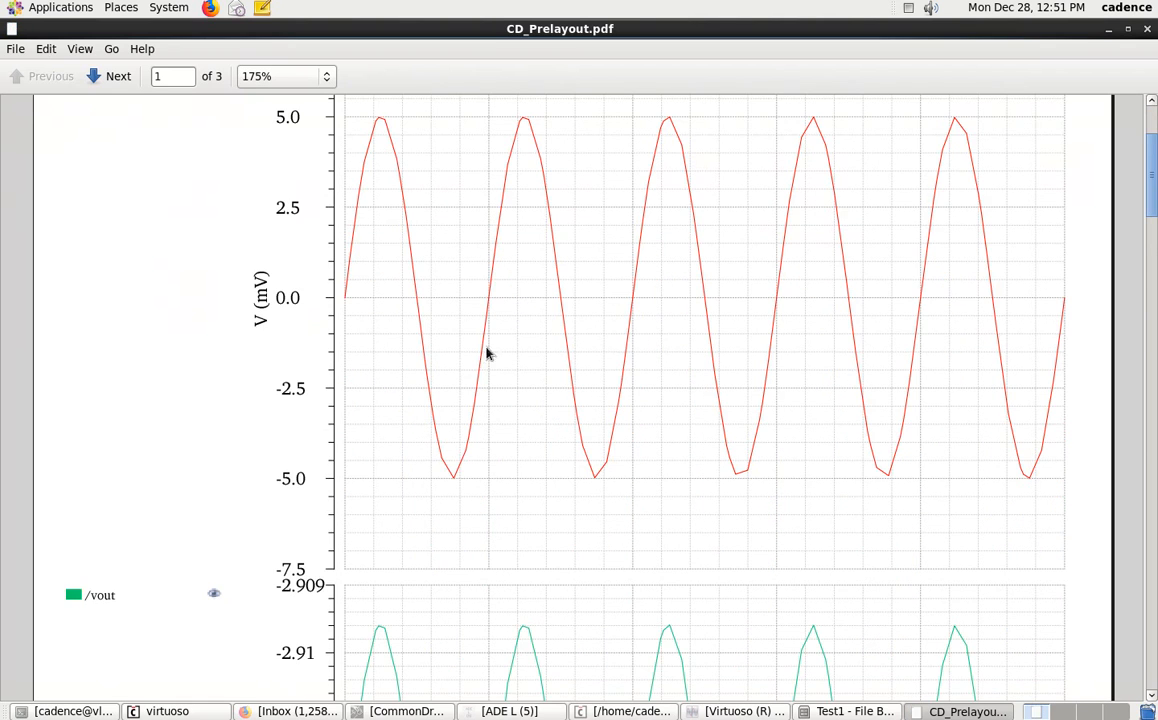
scroll(494, 372, "down", 3)
scroll(497, 378, "down", 3)
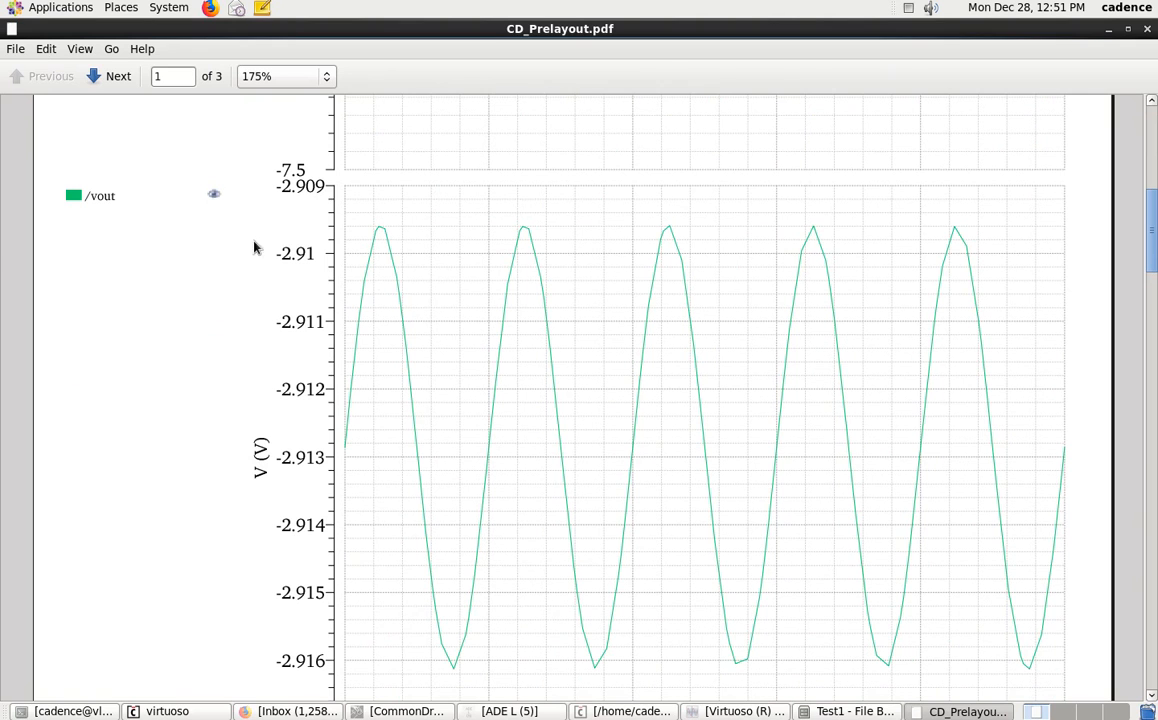
scroll(433, 460, "down", 1)
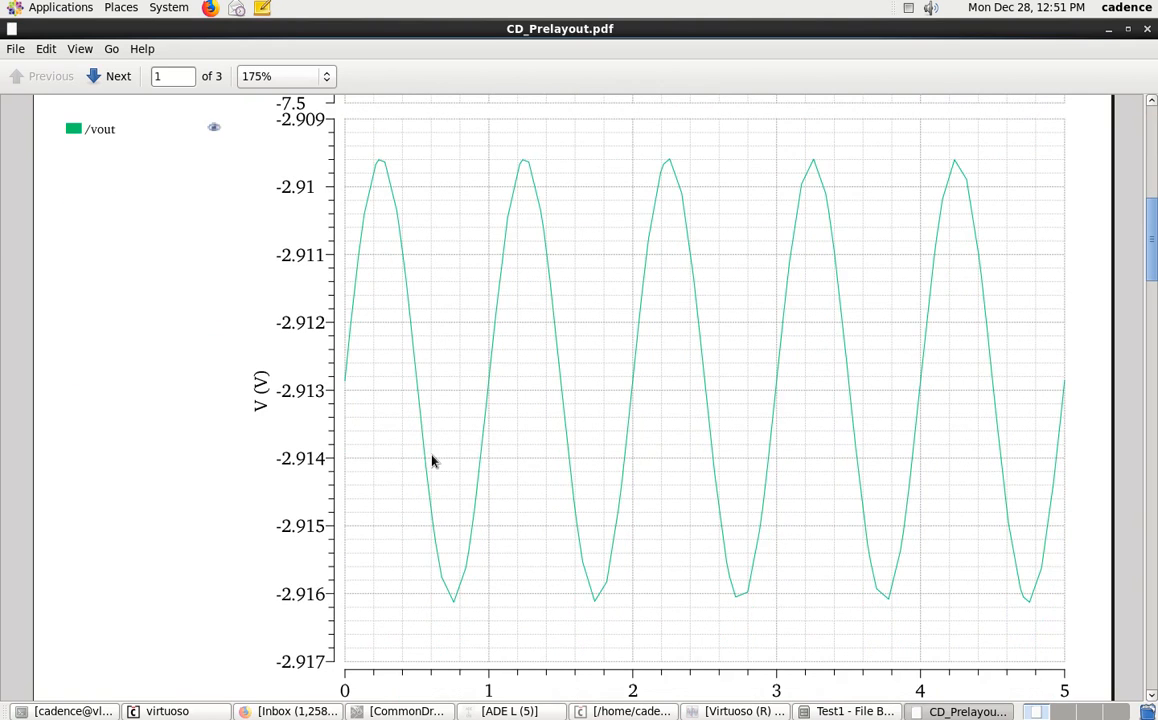
scroll(425, 660, "down", 14)
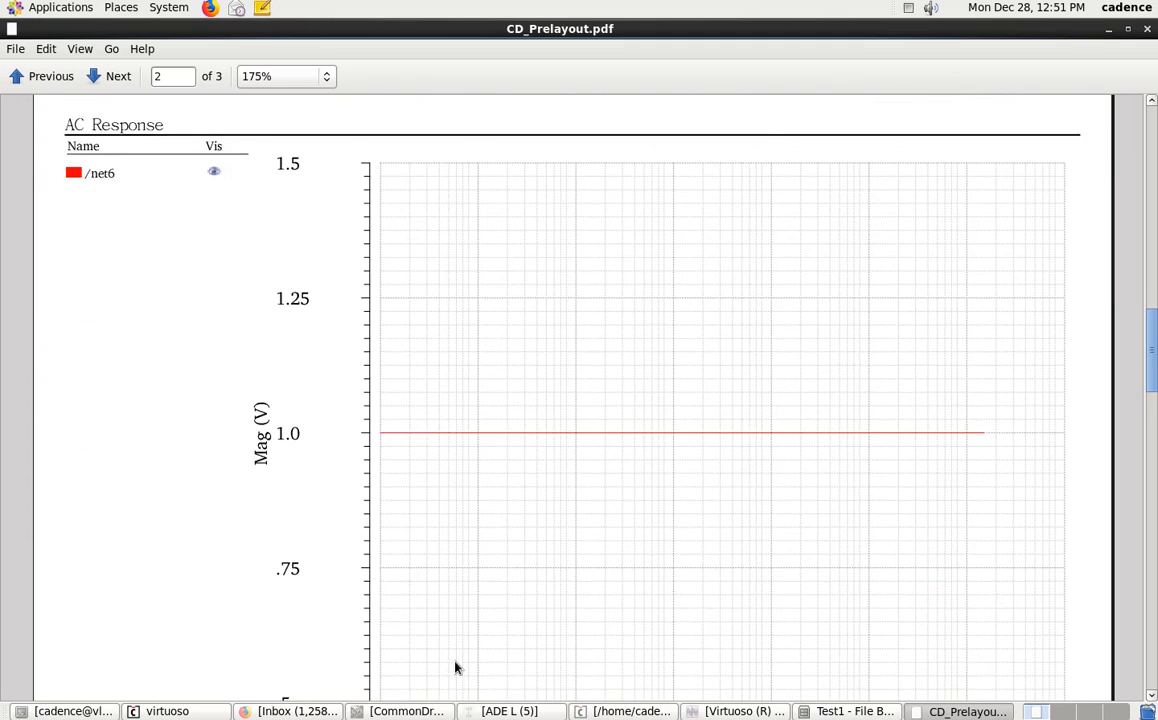
scroll(455, 670, "down", 1)
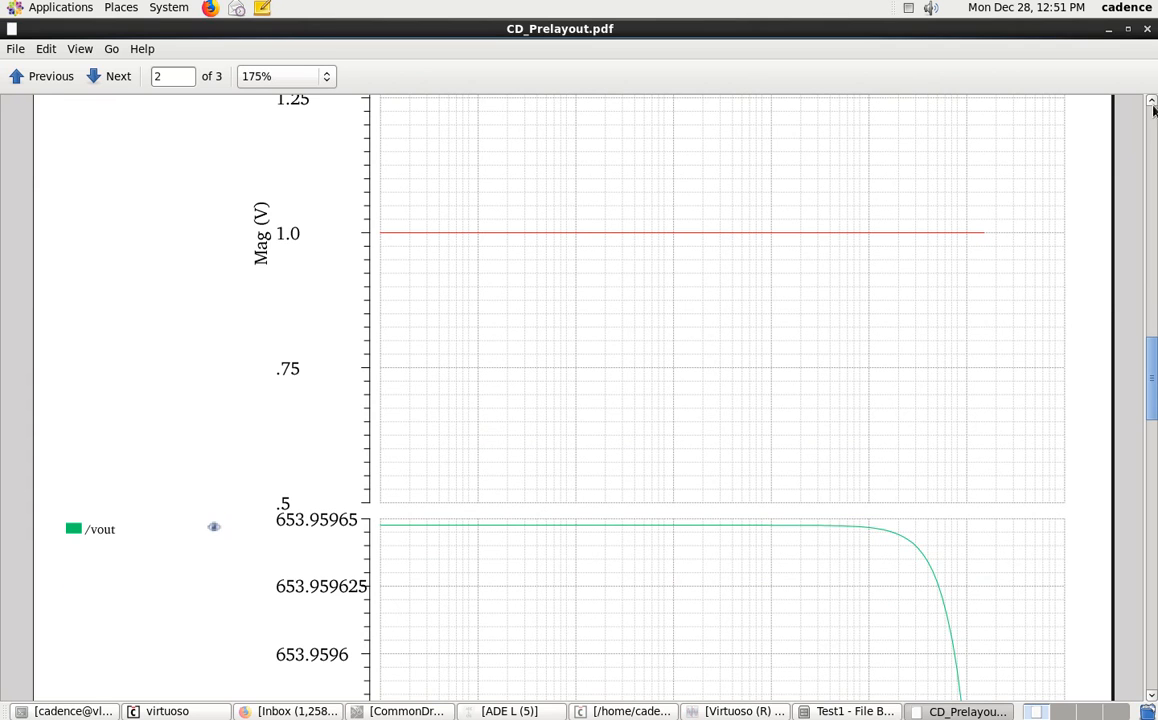
left_click(1147, 29)
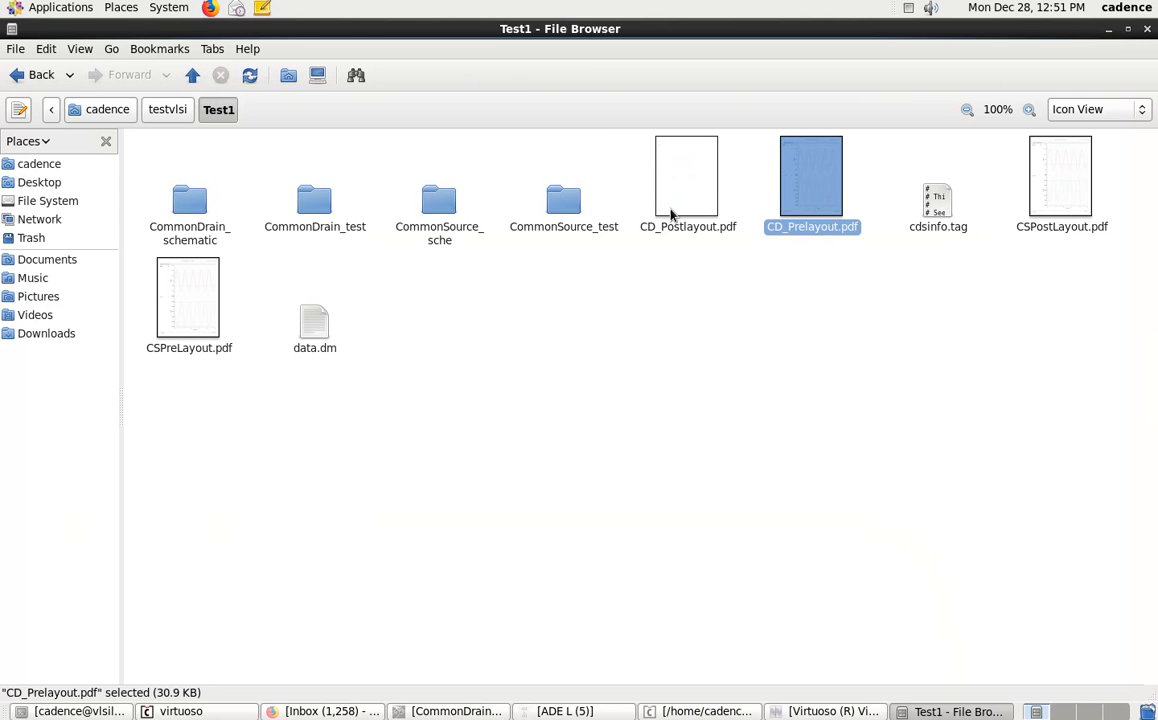
Open CD_Postlayout.pdf and scroll through its transient, AC and DC response plots, then close it.
double_click(672, 214)
scroll(509, 543, "down", 10)
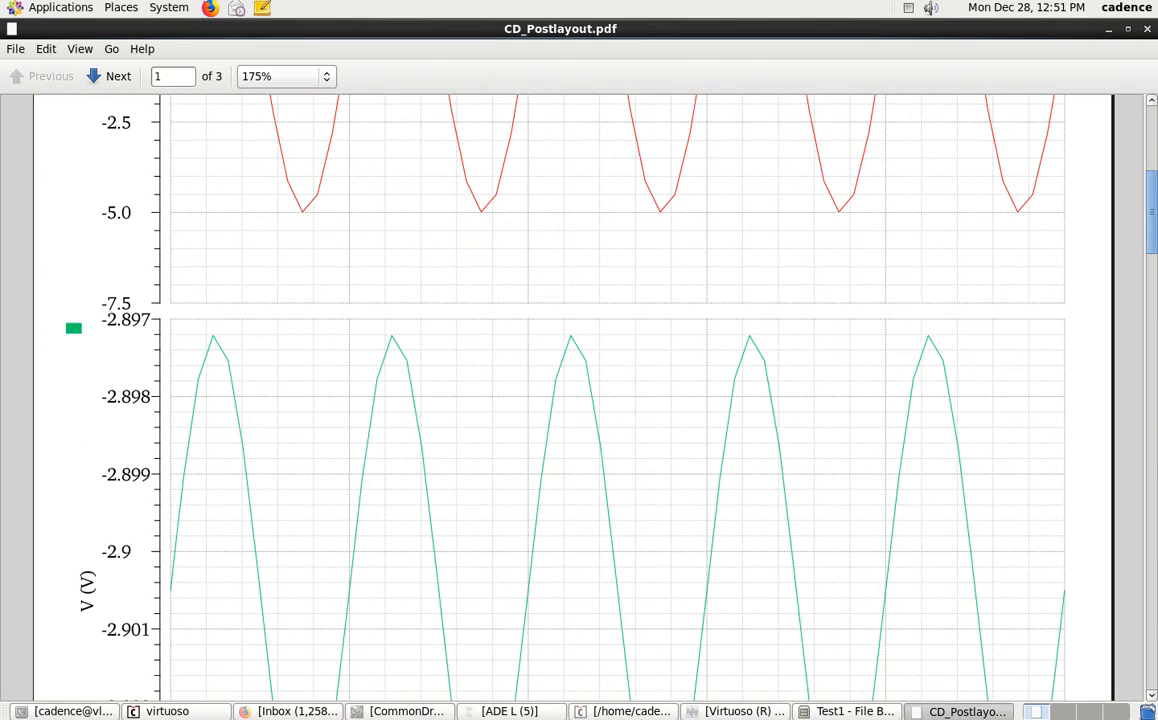
scroll(820, 672, "down", 10)
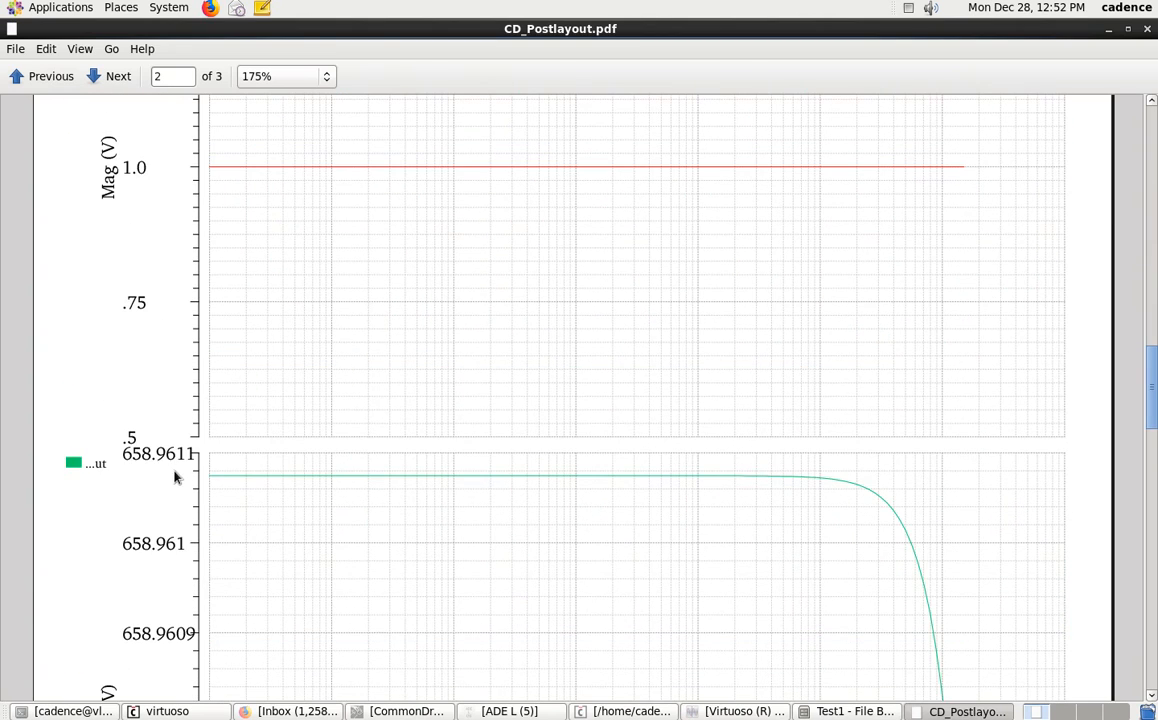
scroll(262, 448, "down", 5)
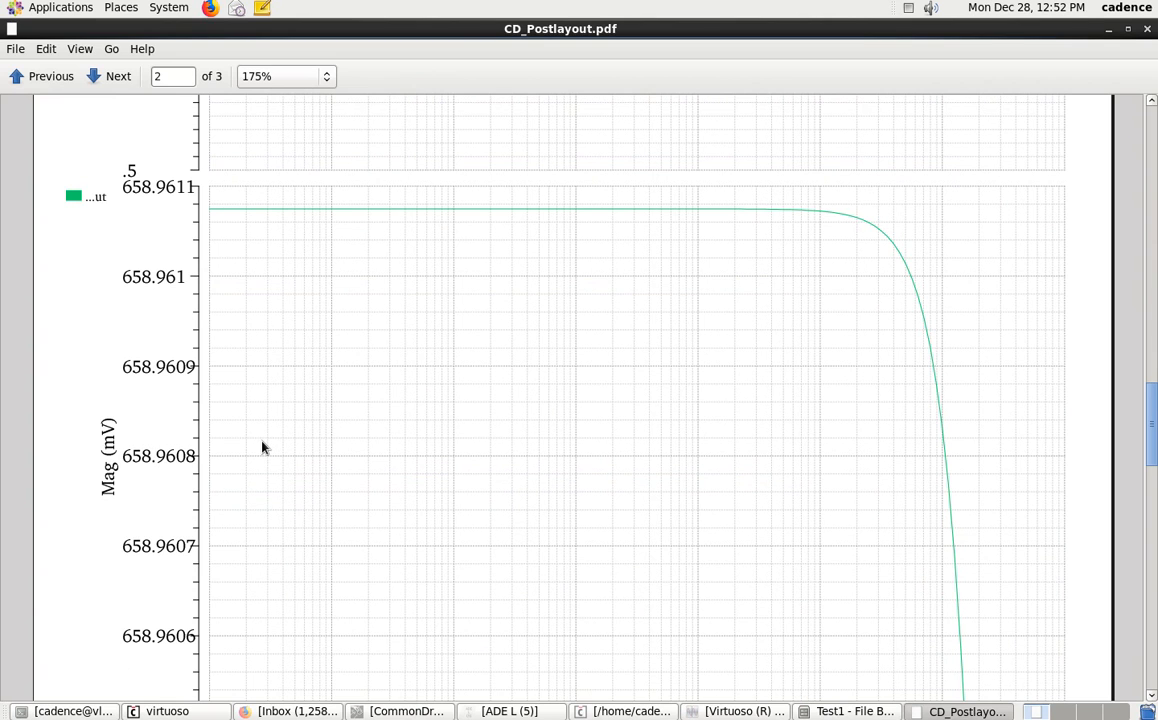
scroll(262, 448, "down", 18)
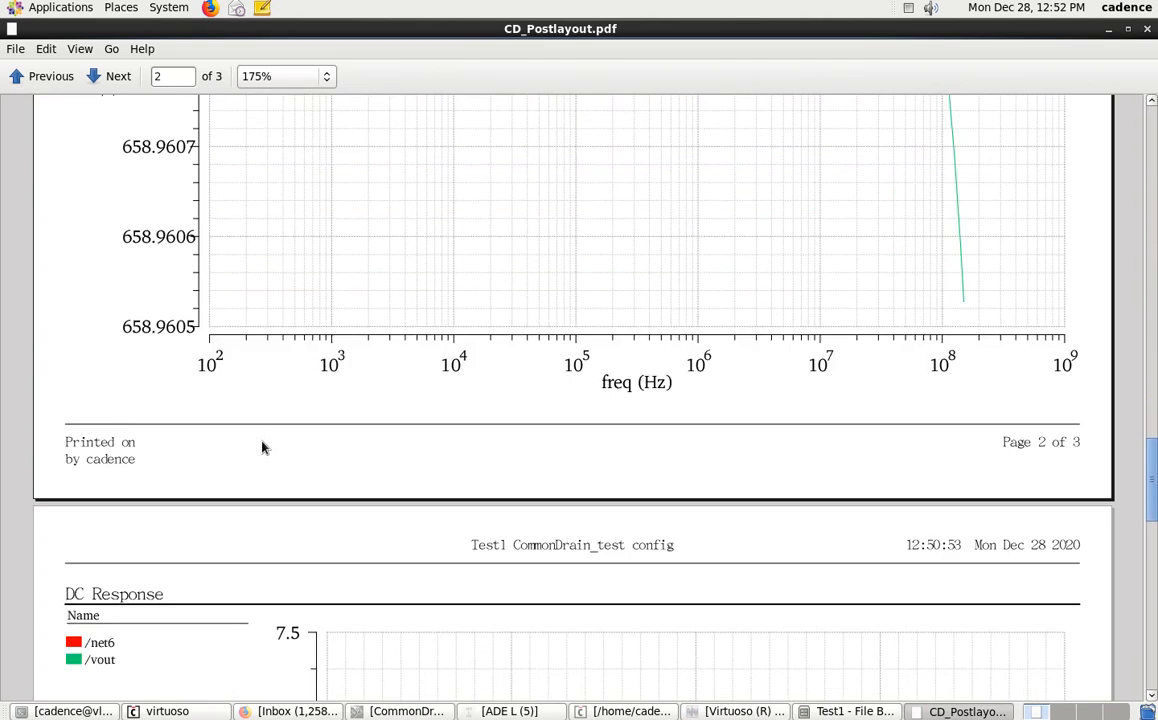
scroll(262, 448, "down", 12)
scroll(262, 448, "up", 12)
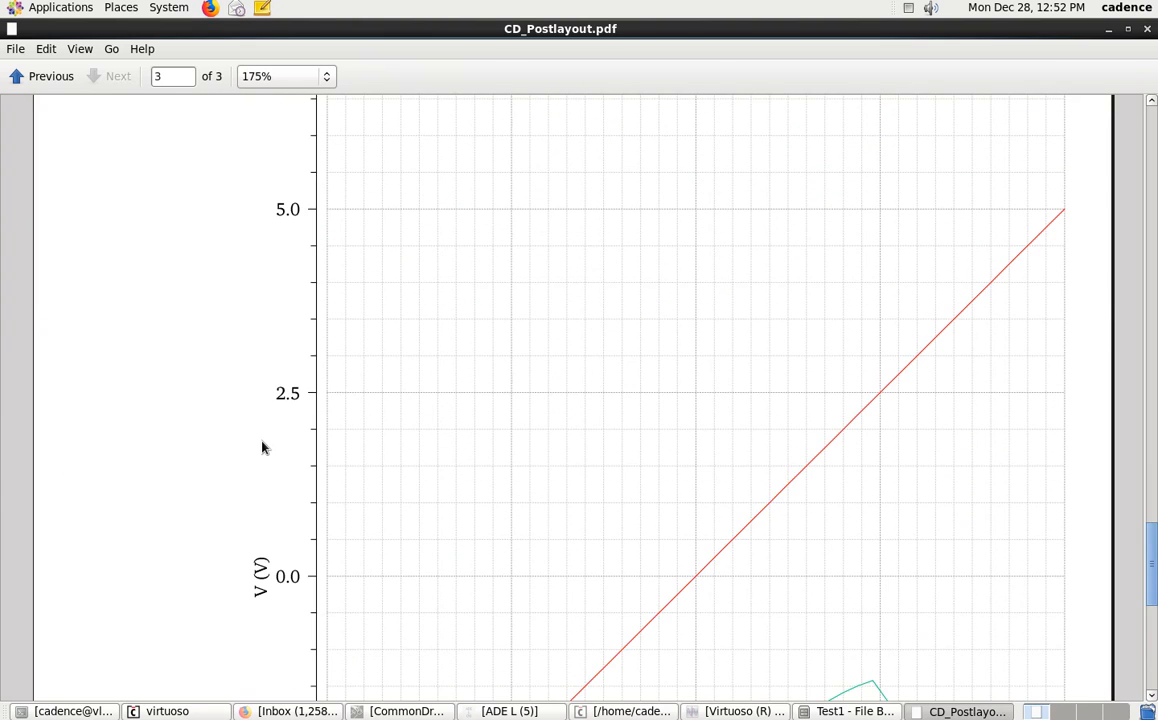
left_click(1147, 28)
left_click(583, 307)
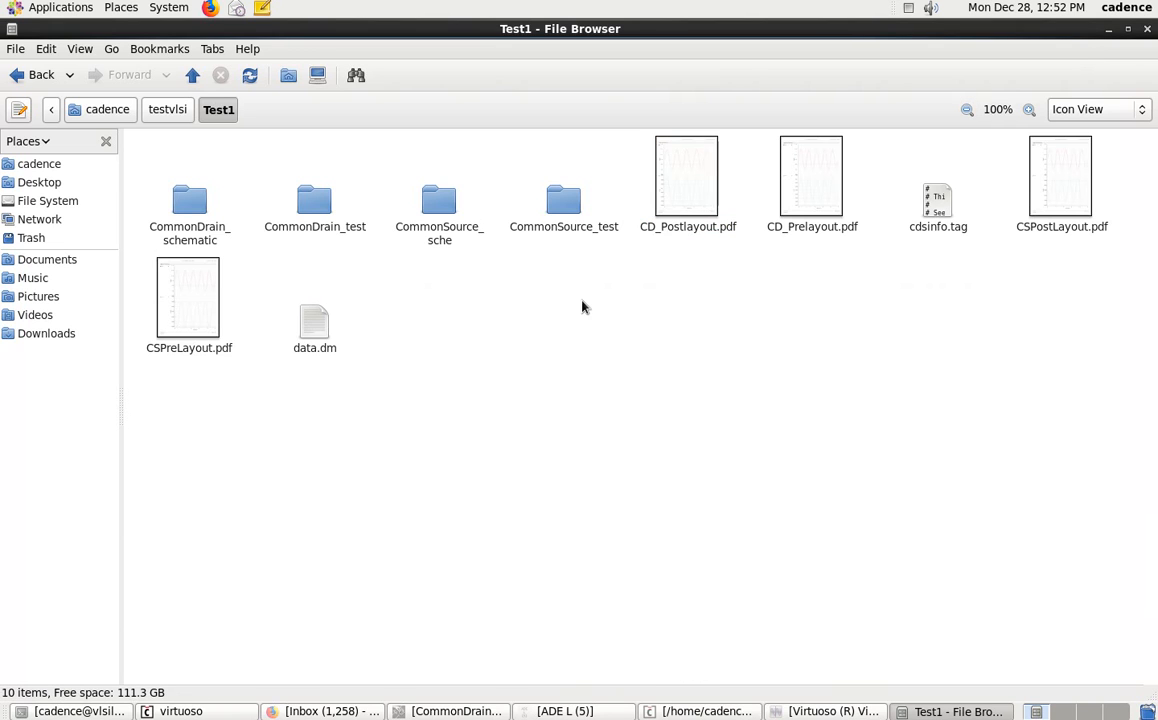